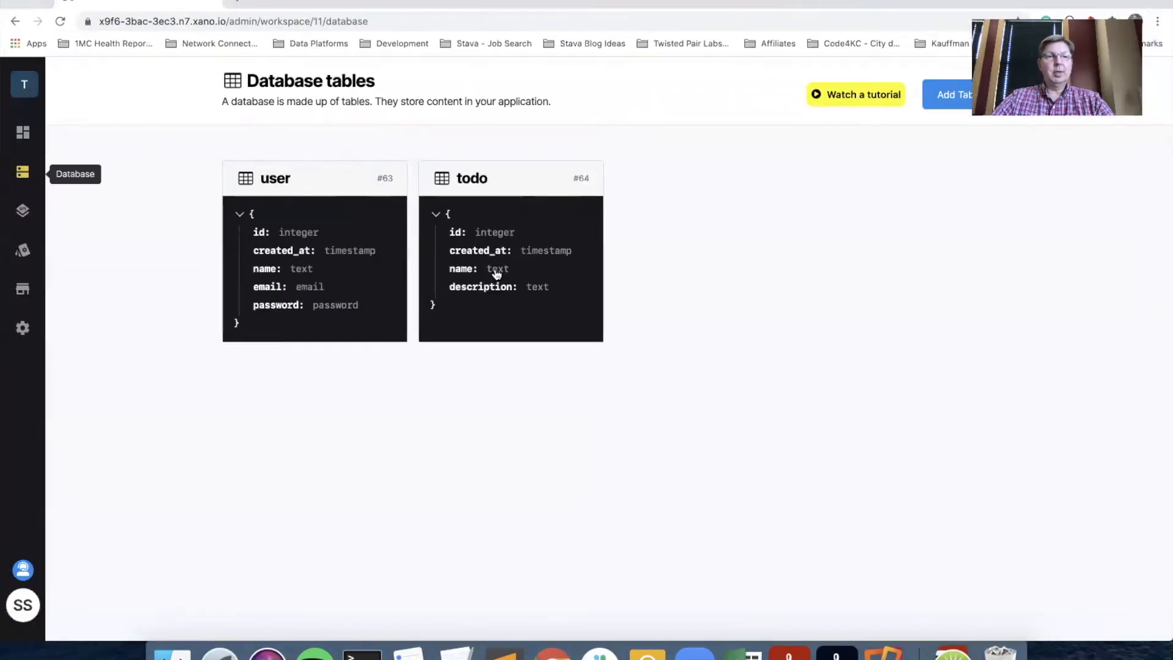
Open the public API group in Xano and scroll through its auth, todo and user endpoints.
{"action": "left_click", "coordinate": [25, 212]}
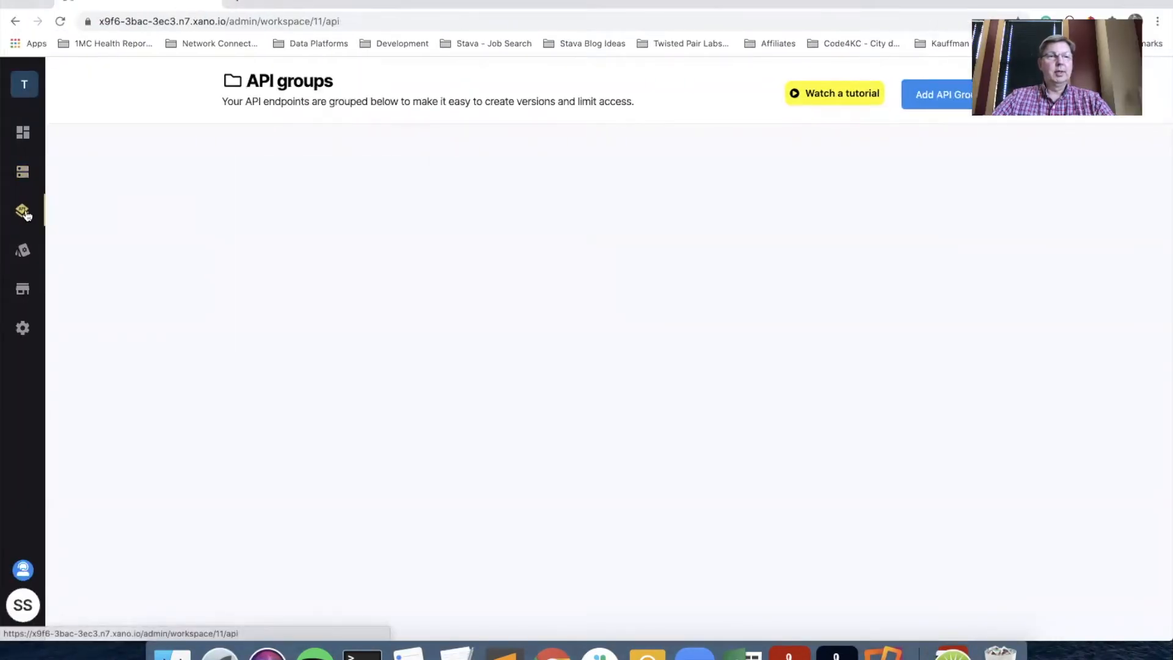
{"action": "left_click", "coordinate": [259, 260]}
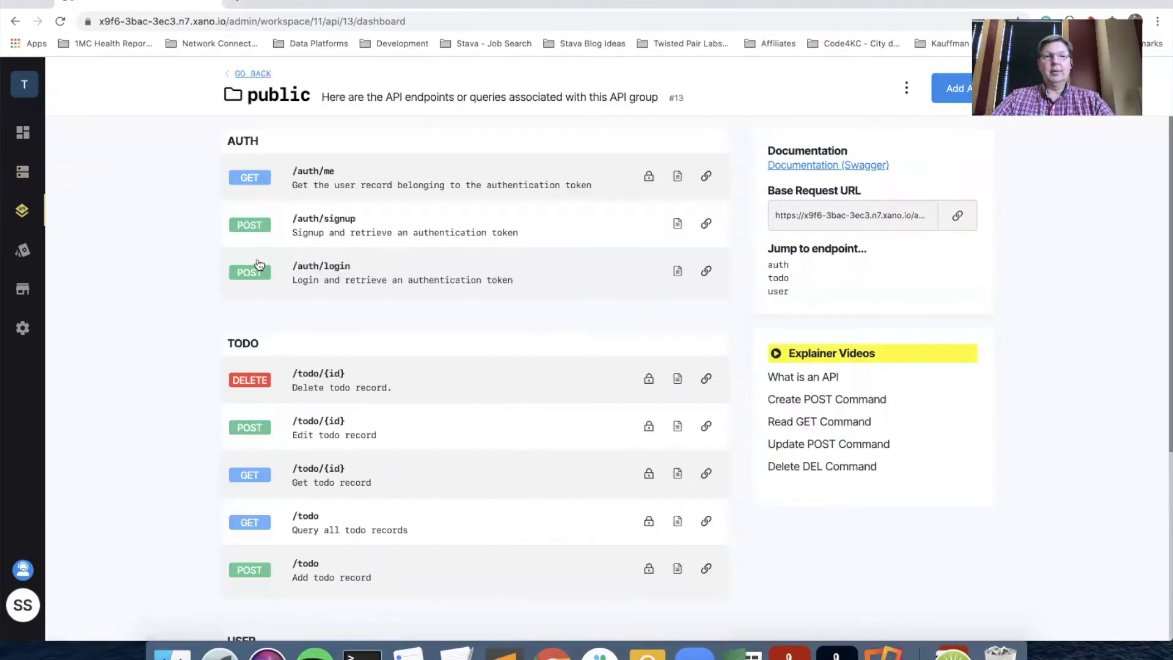
{"action": "scroll", "coordinate": [184, 381], "scroll_direction": "down", "scroll_amount": 5}
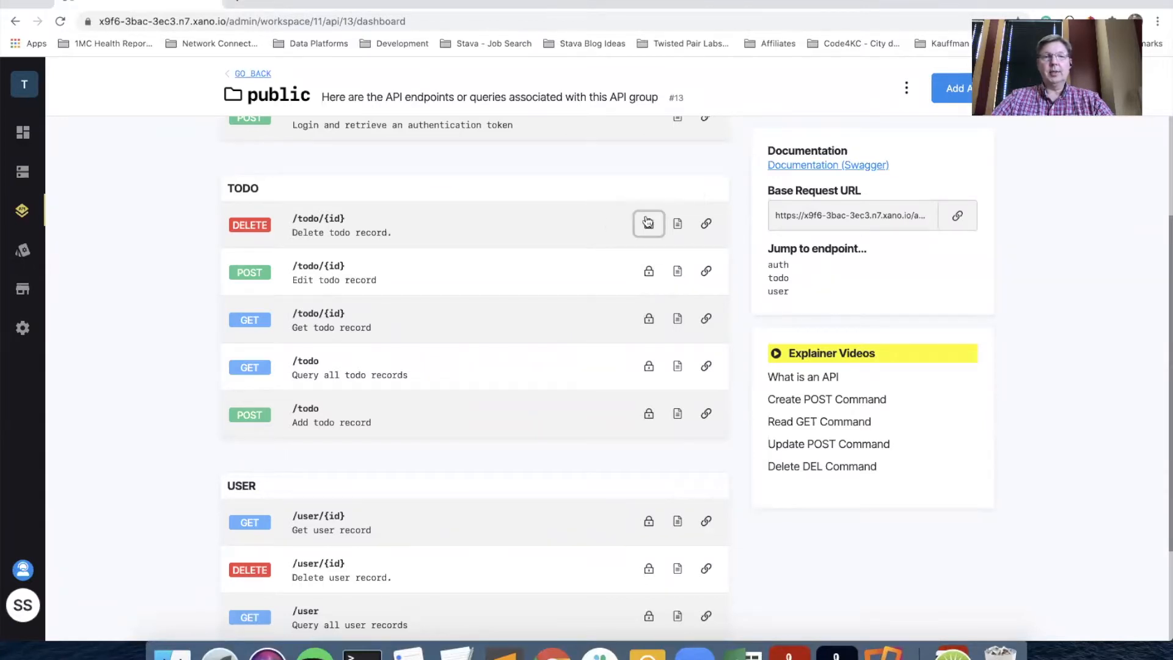
Review the DELETE /todo/{id} endpoint settings, keeping its authentication set to user authentication.
{"action": "left_click", "coordinate": [263, 226]}
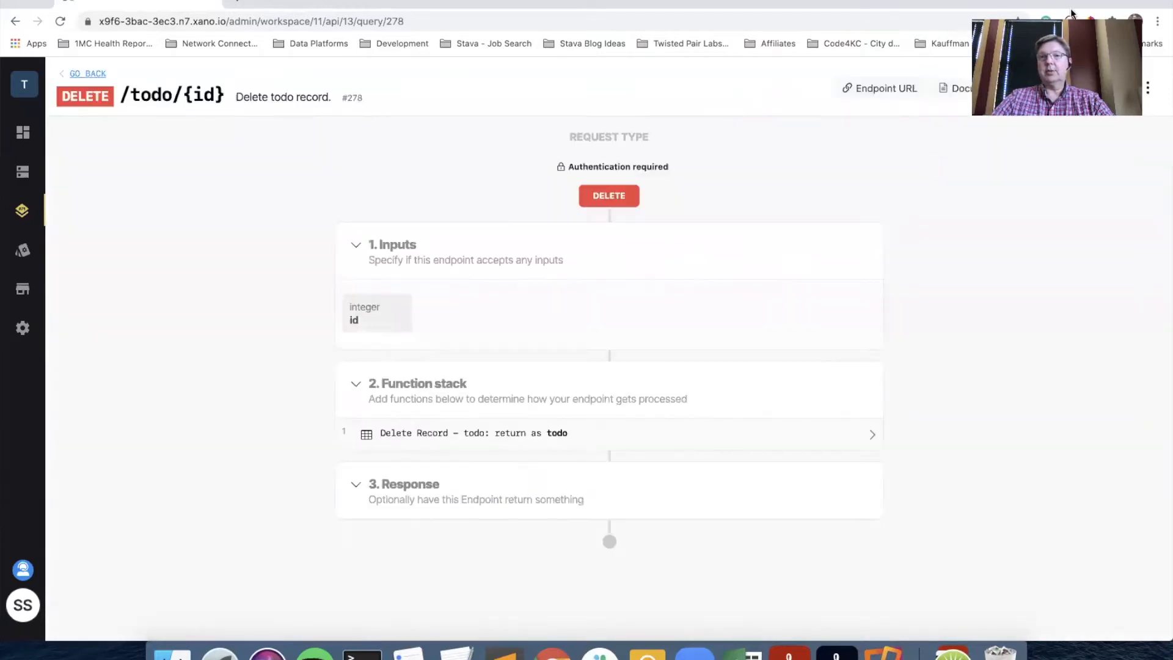
{"action": "left_click", "coordinate": [1149, 87]}
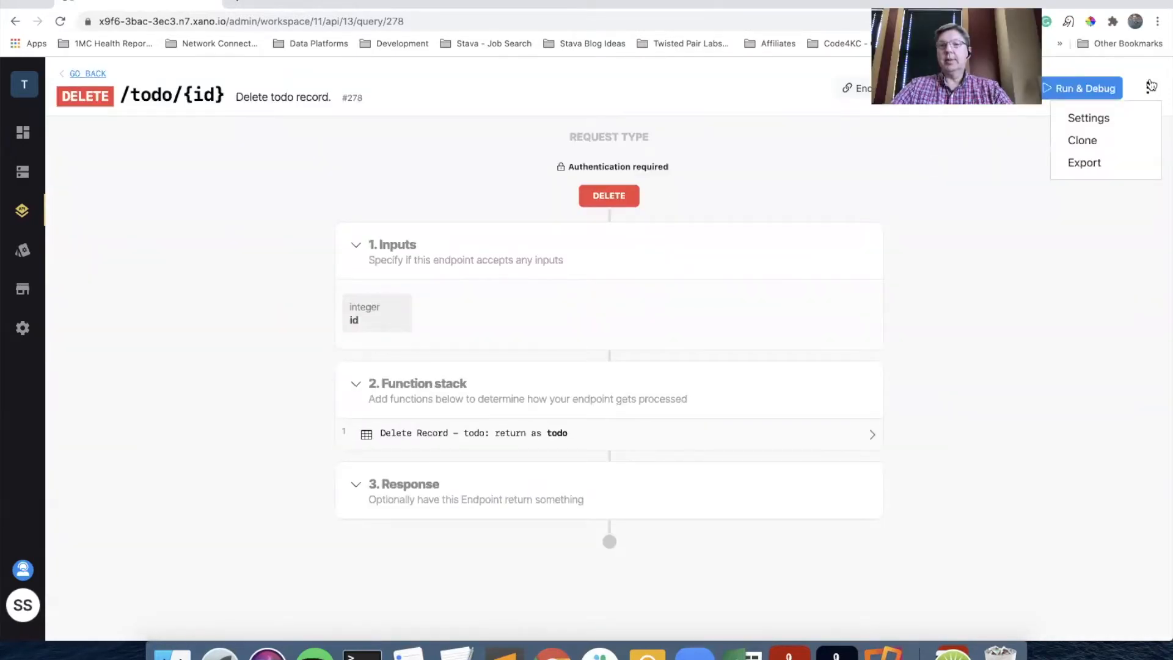
{"action": "left_click", "coordinate": [1097, 116]}
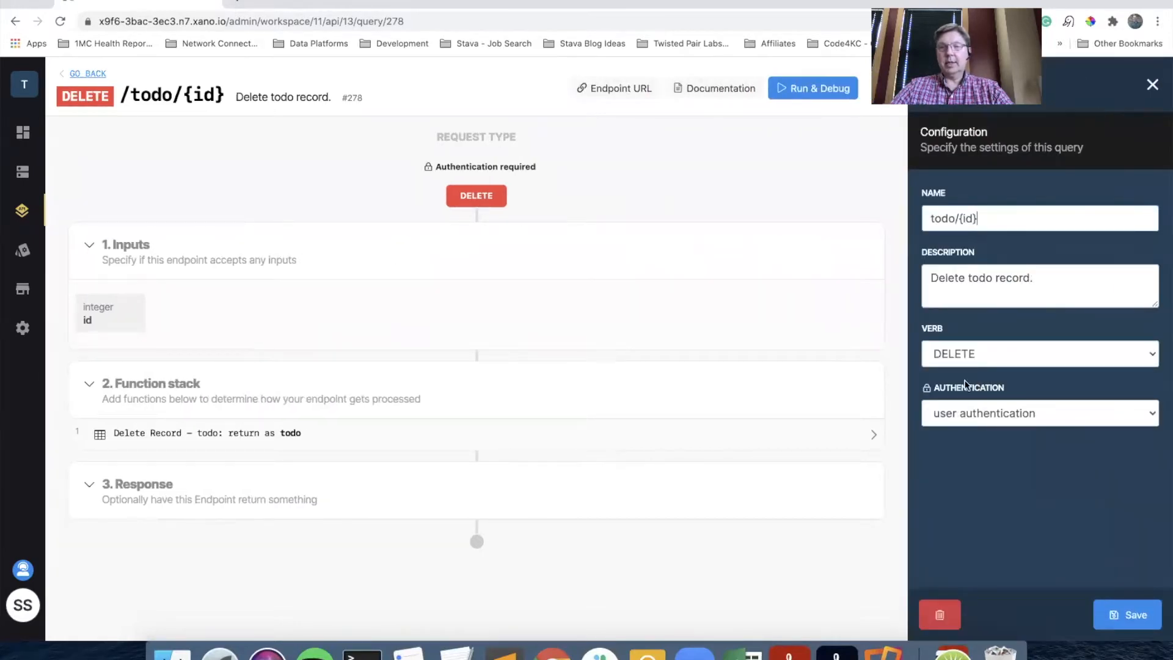
{"action": "left_click", "coordinate": [1072, 413]}
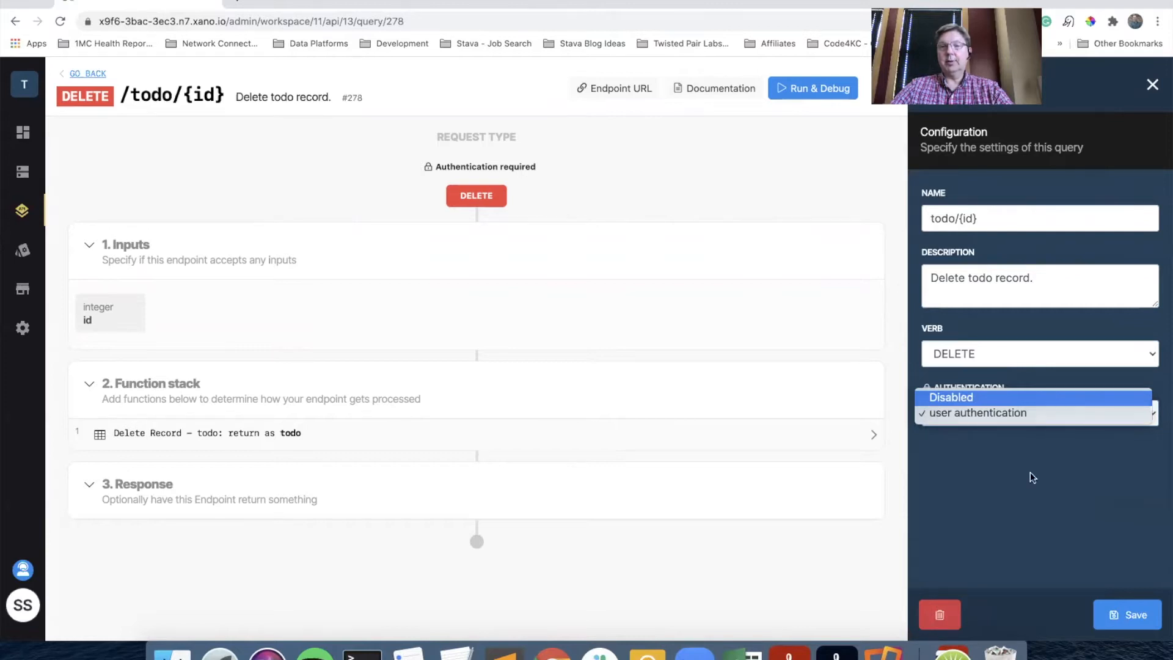
{"action": "left_click", "coordinate": [1030, 494]}
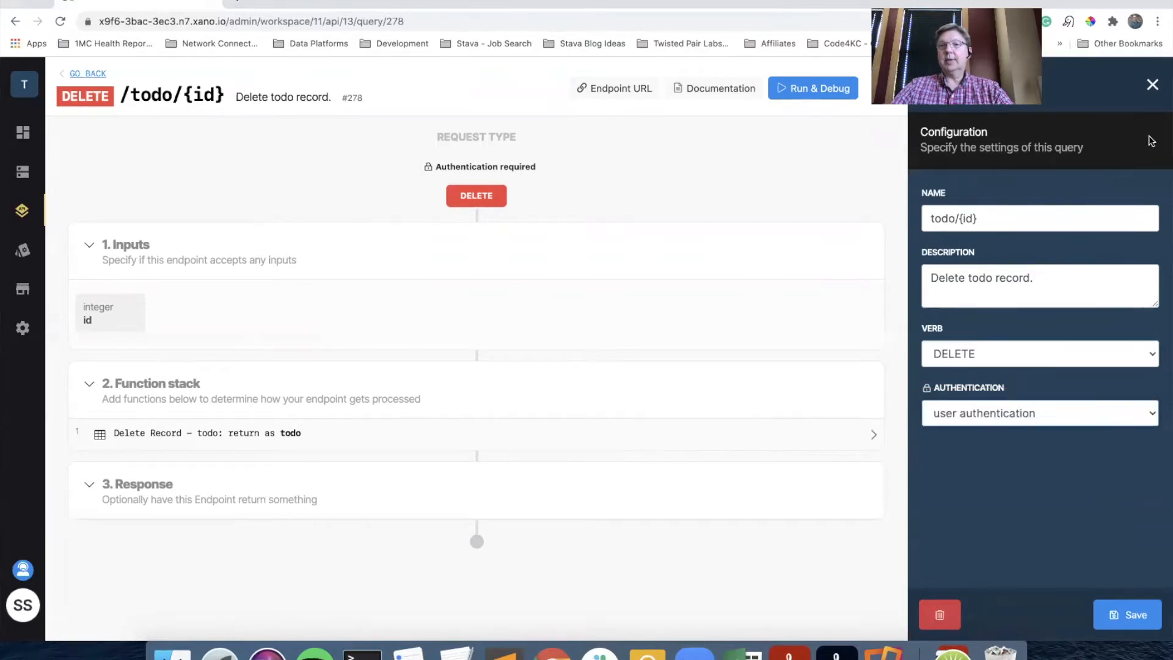
{"action": "left_click", "coordinate": [1152, 85]}
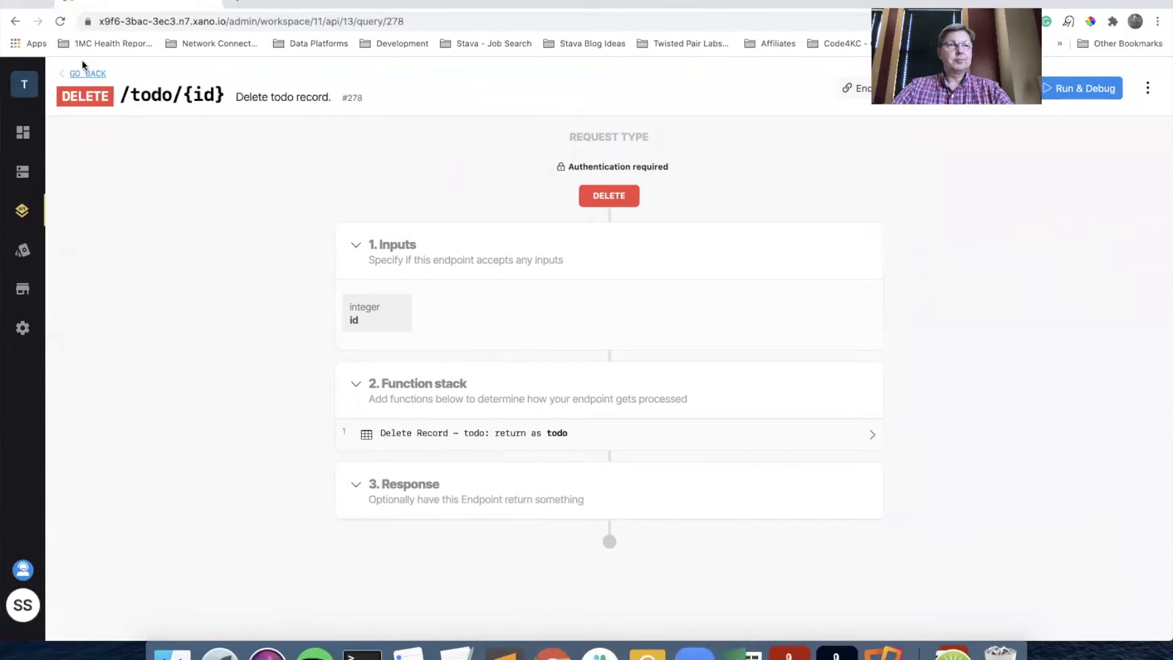
Return to the endpoint list, then open the empty user table with id, created_at, name, email, password.
{"action": "left_click", "coordinate": [86, 71]}
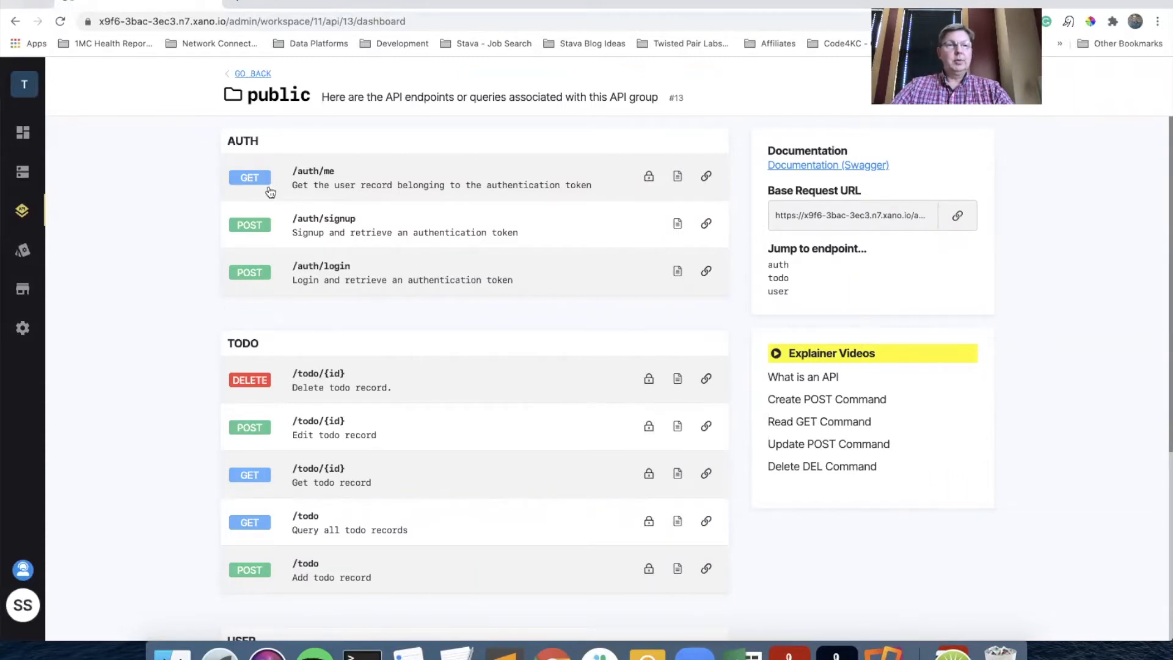
{"action": "scroll", "coordinate": [188, 299], "scroll_direction": "down", "scroll_amount": 5}
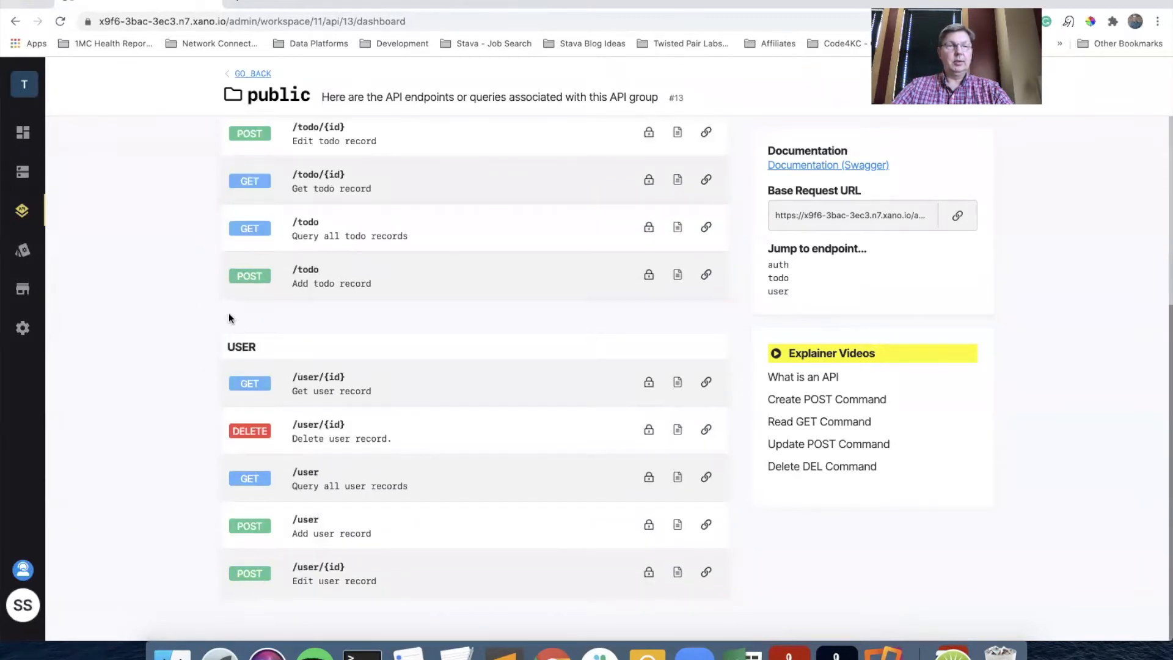
{"action": "left_click", "coordinate": [24, 174]}
{"action": "left_click", "coordinate": [292, 189]}
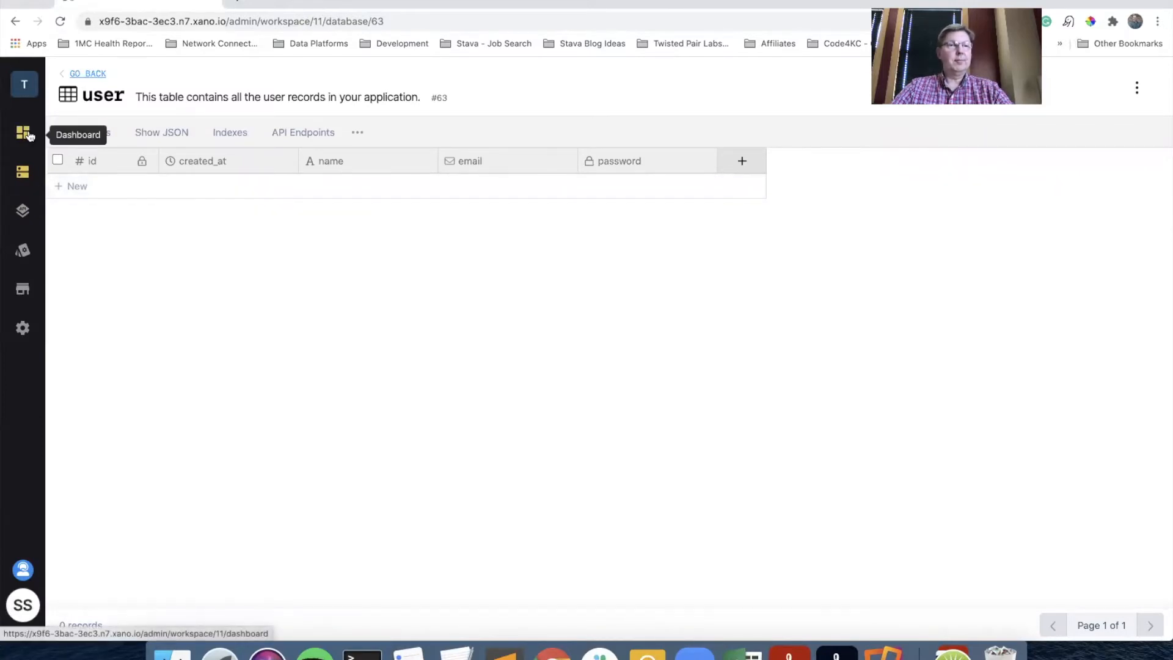
Open the POST /auth/signup endpoint and scroll through its inputs and four-step function stack.
{"action": "left_click", "coordinate": [21, 211]}
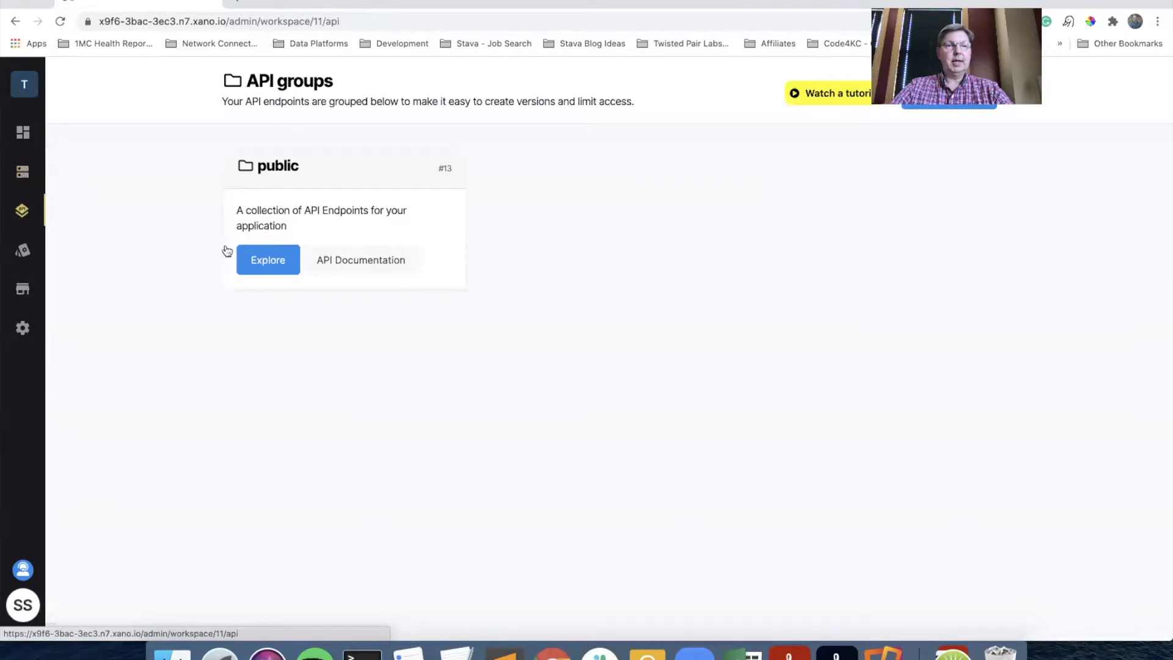
{"action": "left_click", "coordinate": [257, 261]}
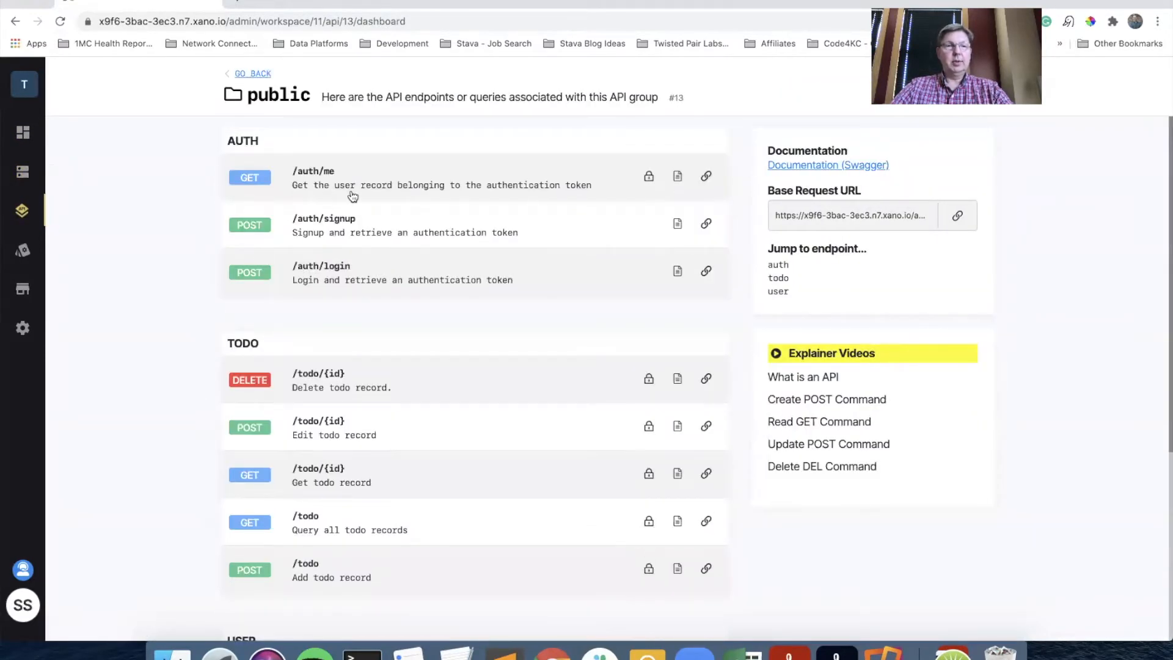
{"action": "left_click", "coordinate": [319, 229]}
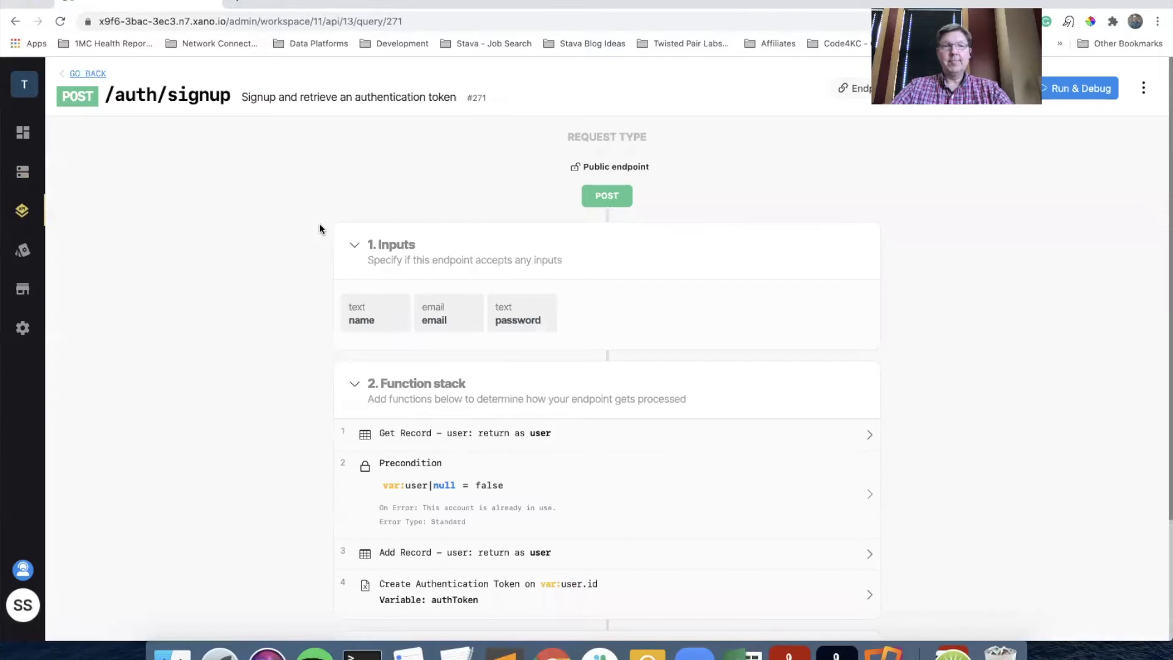
{"action": "scroll", "coordinate": [501, 312], "scroll_direction": "down", "scroll_amount": 5}
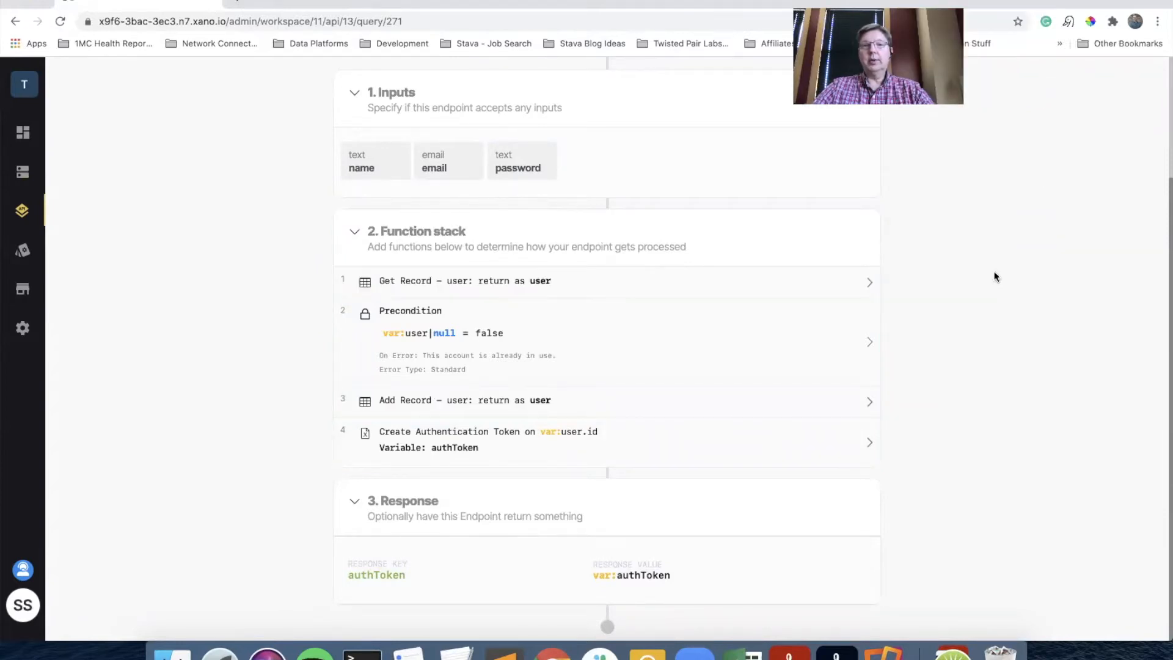
{"action": "scroll", "coordinate": [995, 275], "scroll_direction": "up", "scroll_amount": 5}
Fill the signup Run & Debug input JSON with a test account name, e-mail and password.
{"action": "left_click", "coordinate": [1073, 87]}
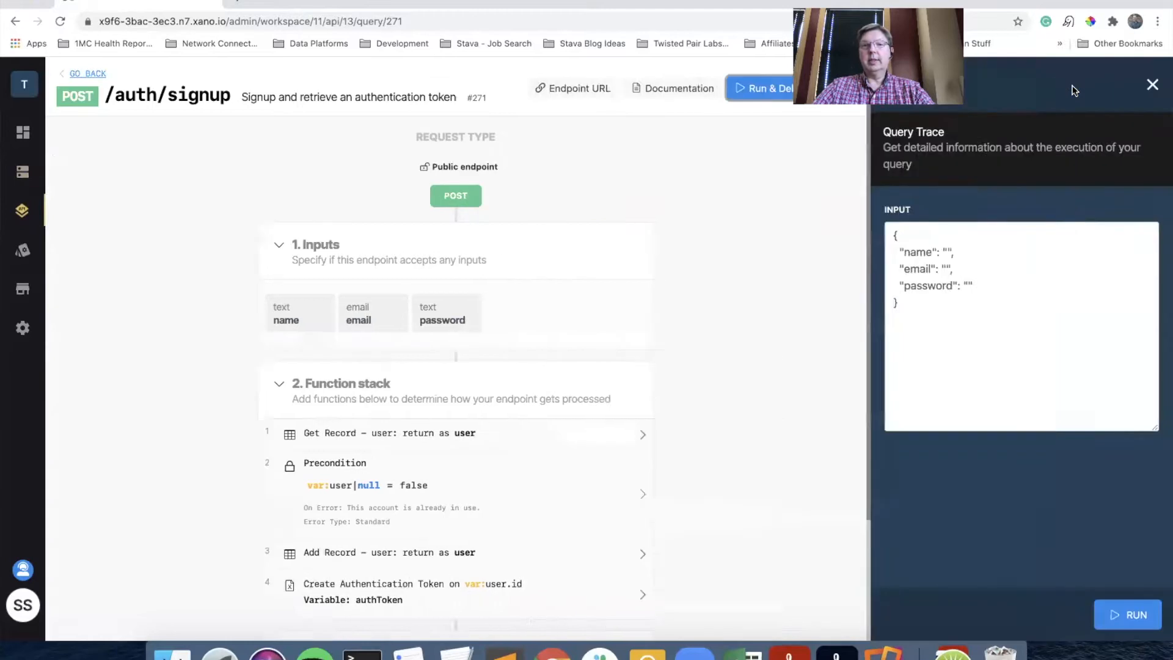
{"action": "left_click", "coordinate": [832, 235]}
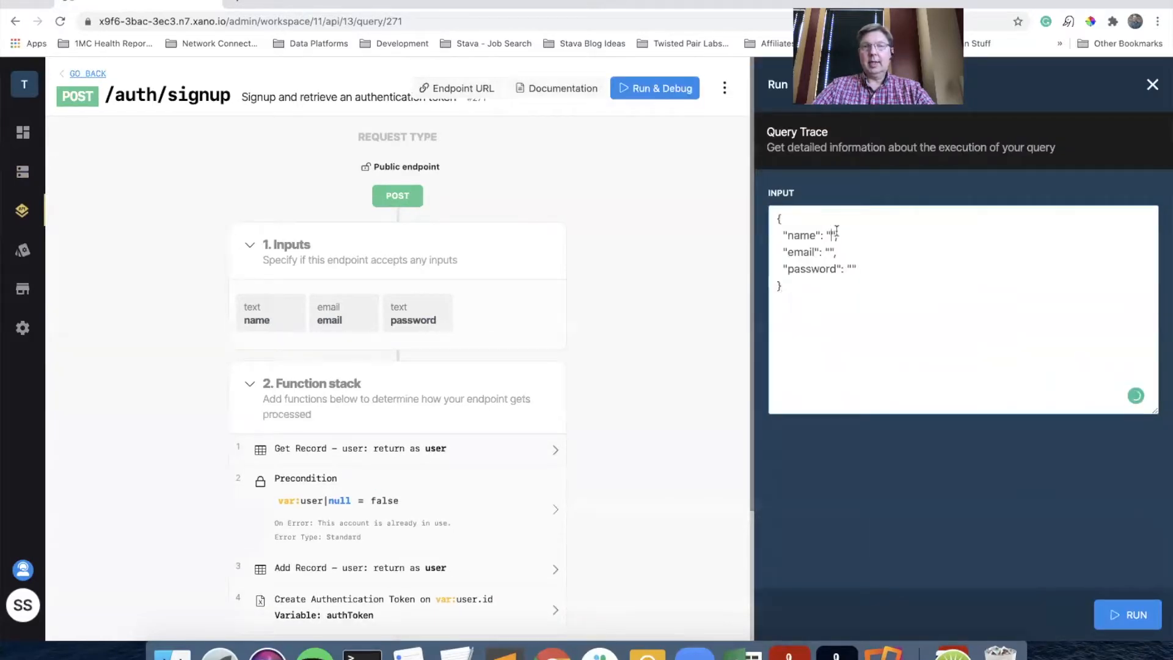
{"action": "type", "text": "Test Accou"}
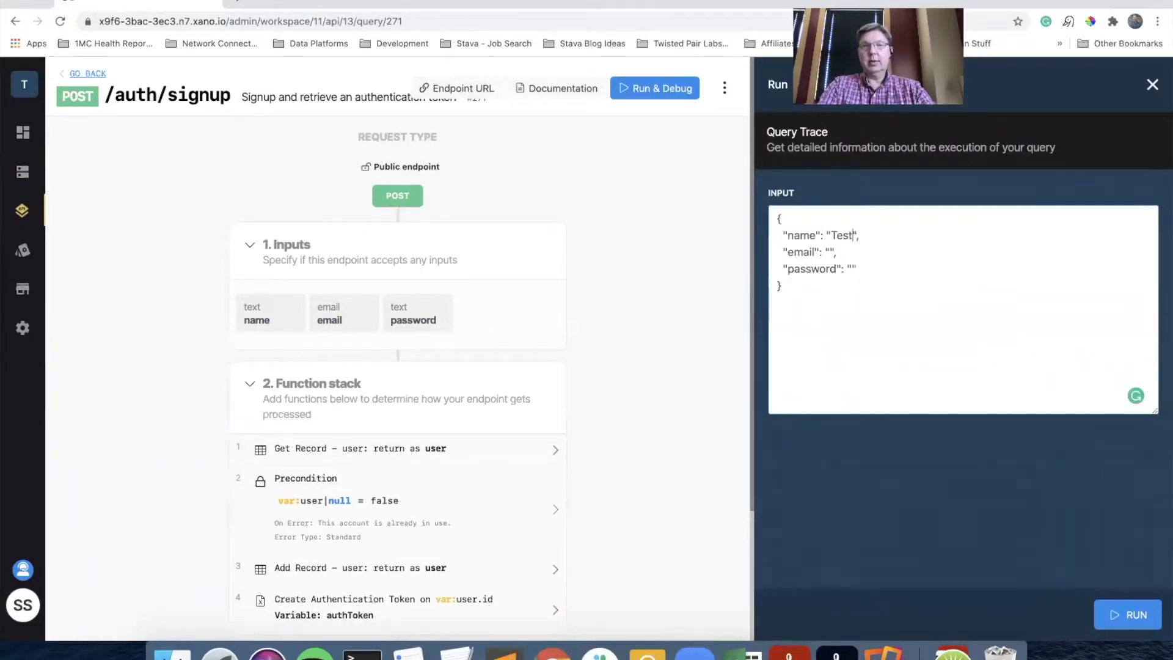
{"action": "type", "text": "nt0-1"}
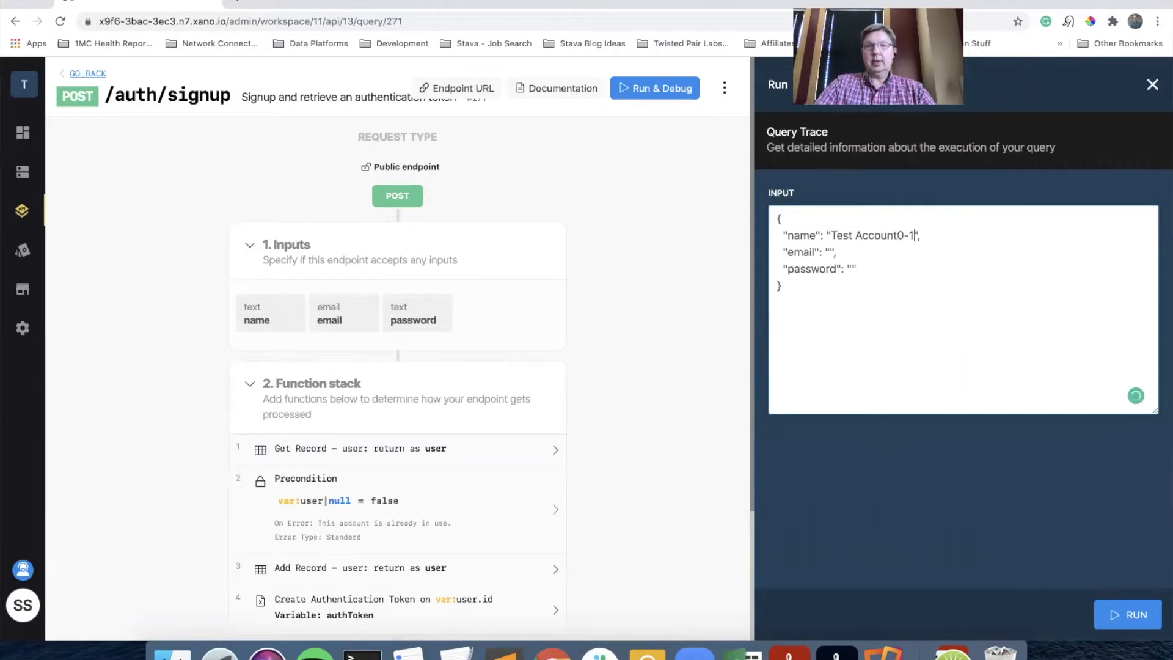
{"action": "key", "text": "BackSpace"}
{"action": "key", "text": "Down"}
{"action": "key", "text": "Left"}
{"action": "key", "text": "Left"}
{"action": "type", "text": "ta1"}
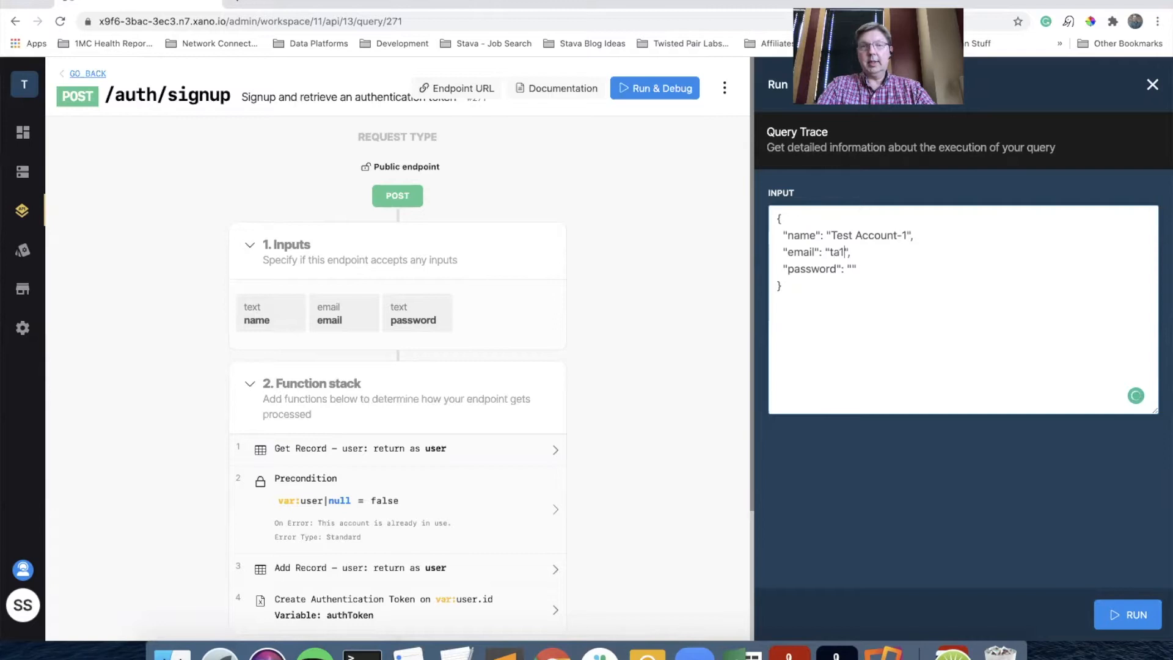
{"action": "type", "text": "@email.com"}
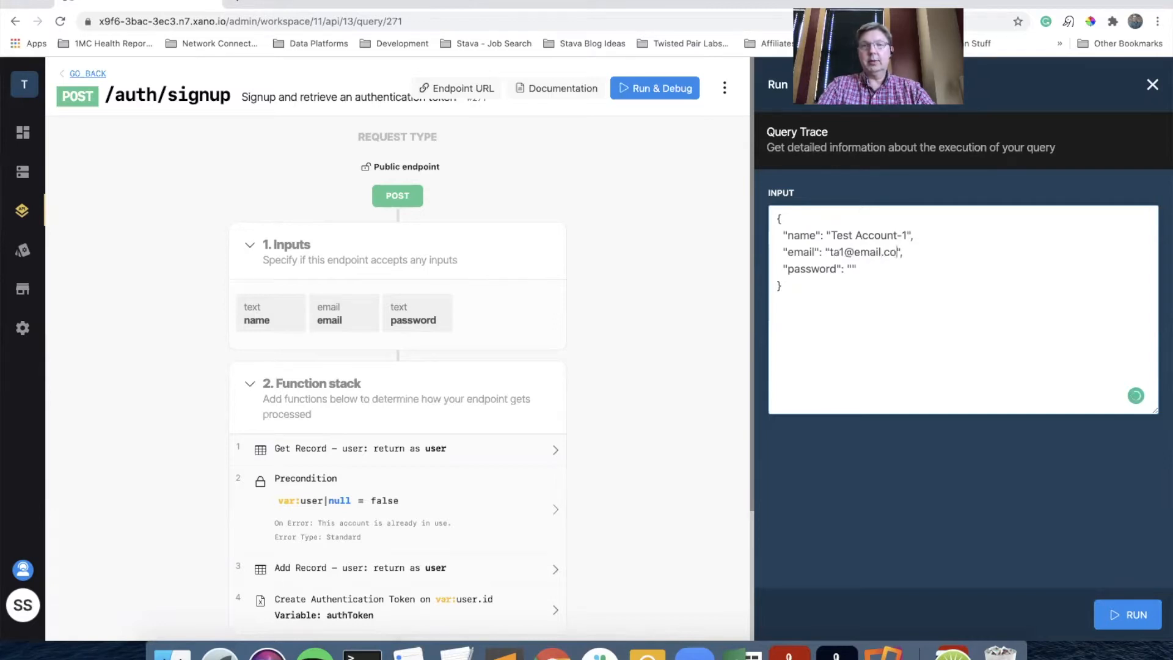
{"action": "key", "text": "Down"}
{"action": "key", "text": "Left"}
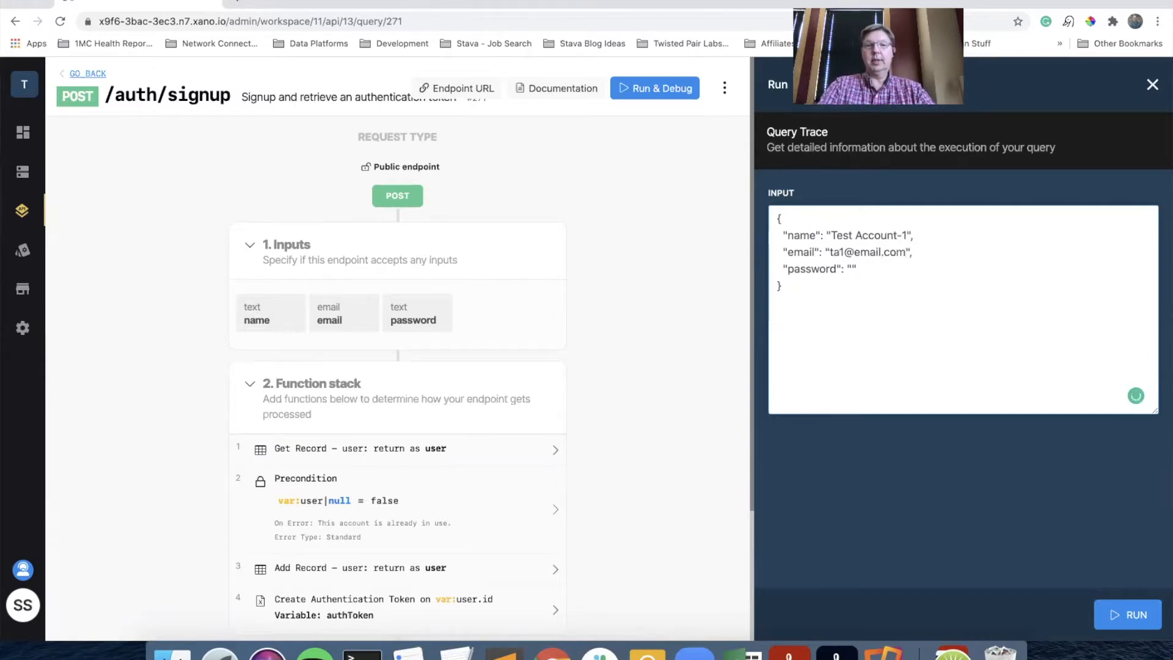
{"action": "type", "text": "testpasswor"}
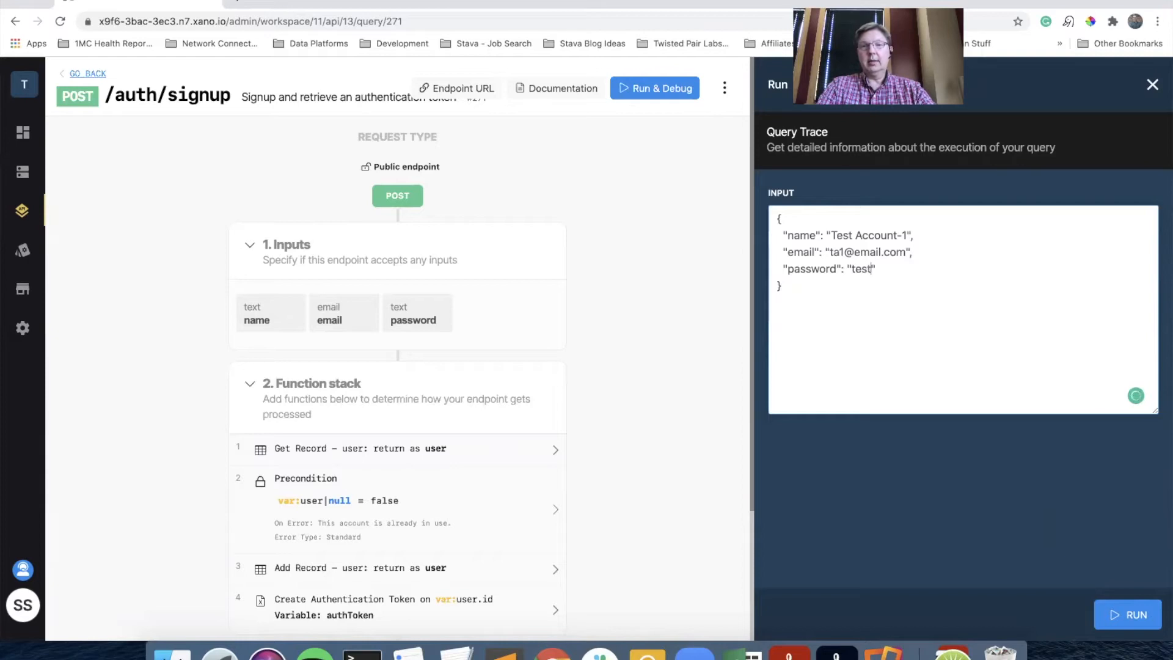
{"action": "type", "text": "d1"}
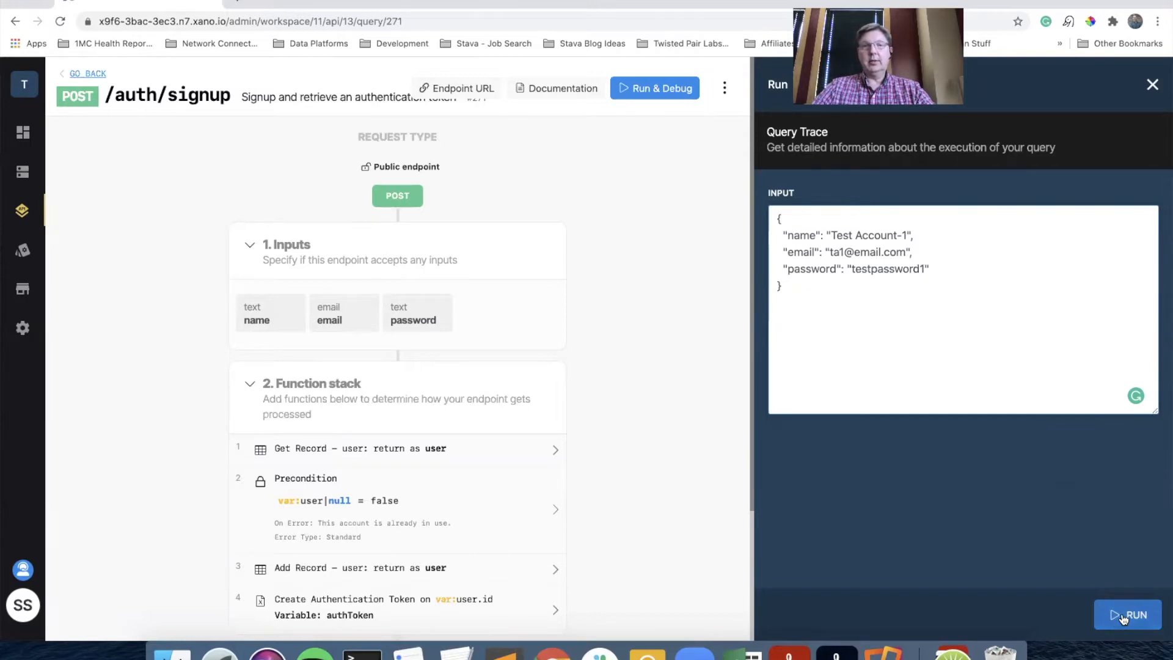
Run the signup request and select the returned authToken.
{"action": "left_click", "coordinate": [1122, 617]}
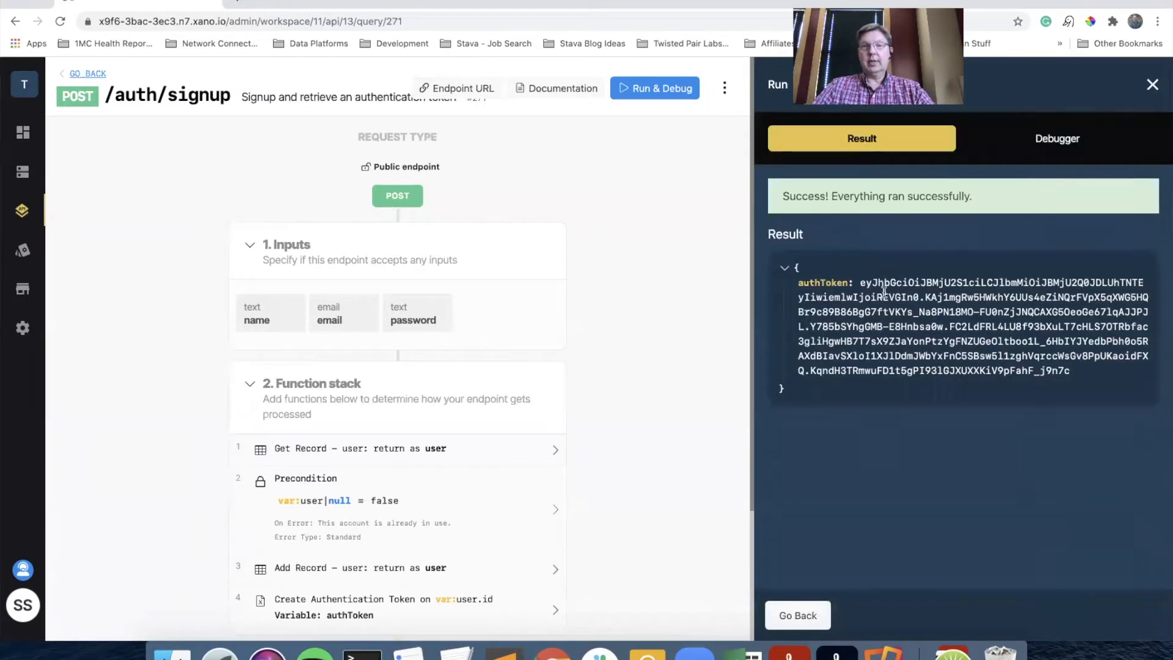
{"action": "left_click_drag", "start_coordinate": [860, 282], "coordinate": [1074, 369]}
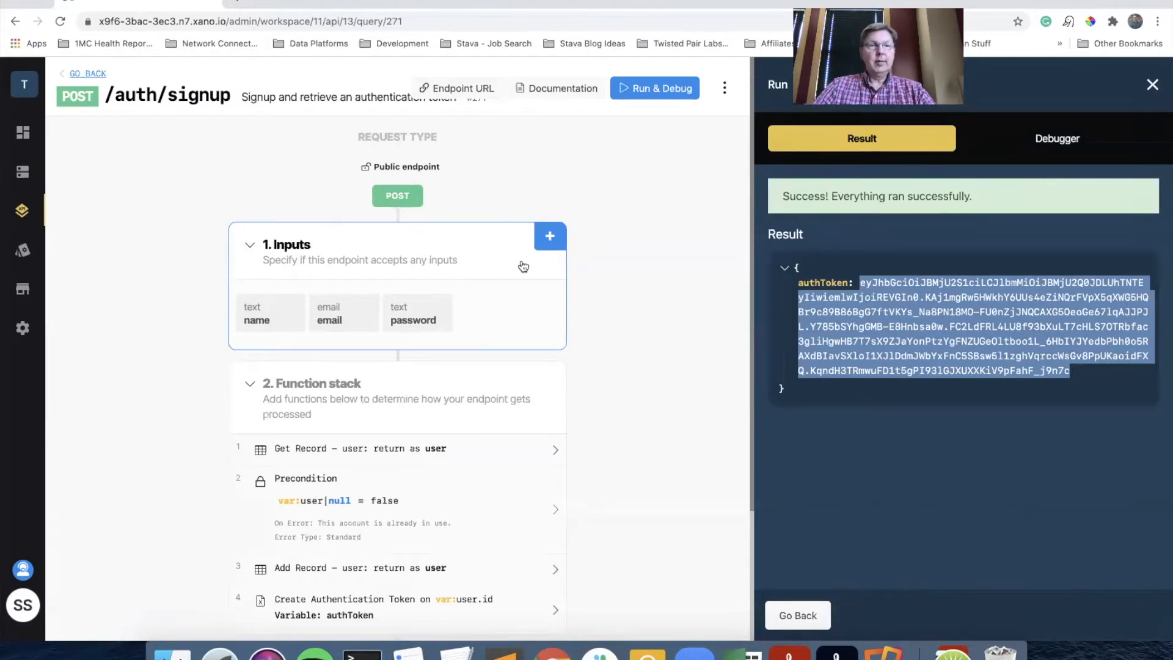
{"action": "scroll", "coordinate": [510, 343], "scroll_direction": "down", "scroll_amount": 5}
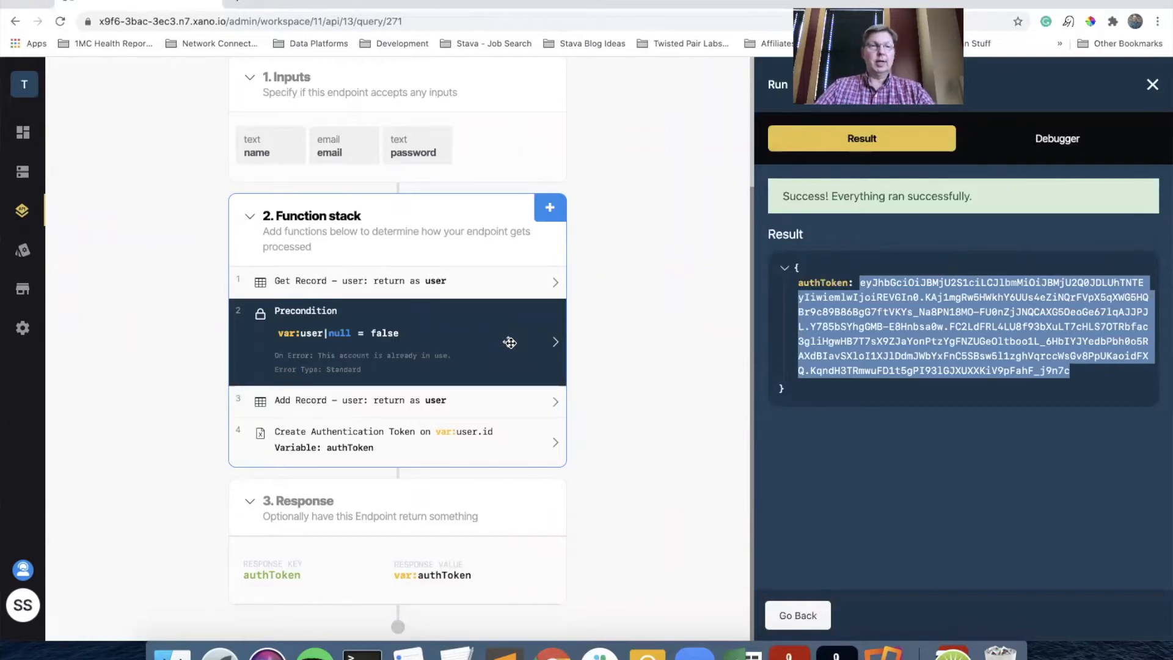
Inspect the Get Record step, then the Precondition requiring user null with error 'This account is already in use.'.
{"action": "left_click", "coordinate": [327, 281]}
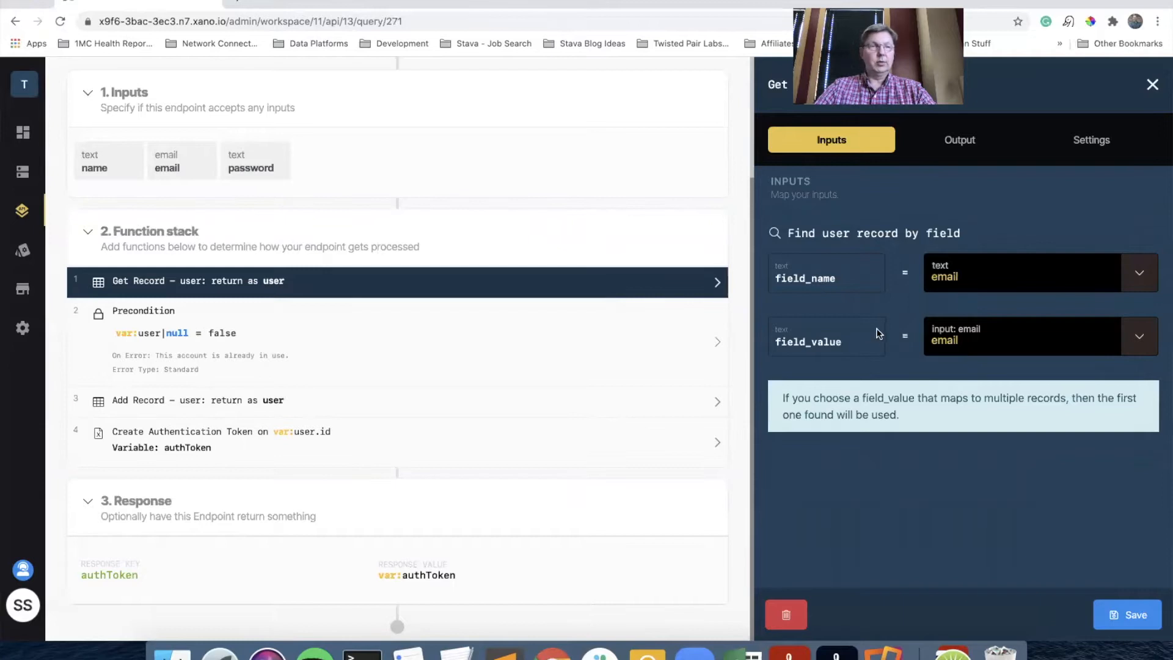
{"action": "left_click", "coordinate": [204, 330]}
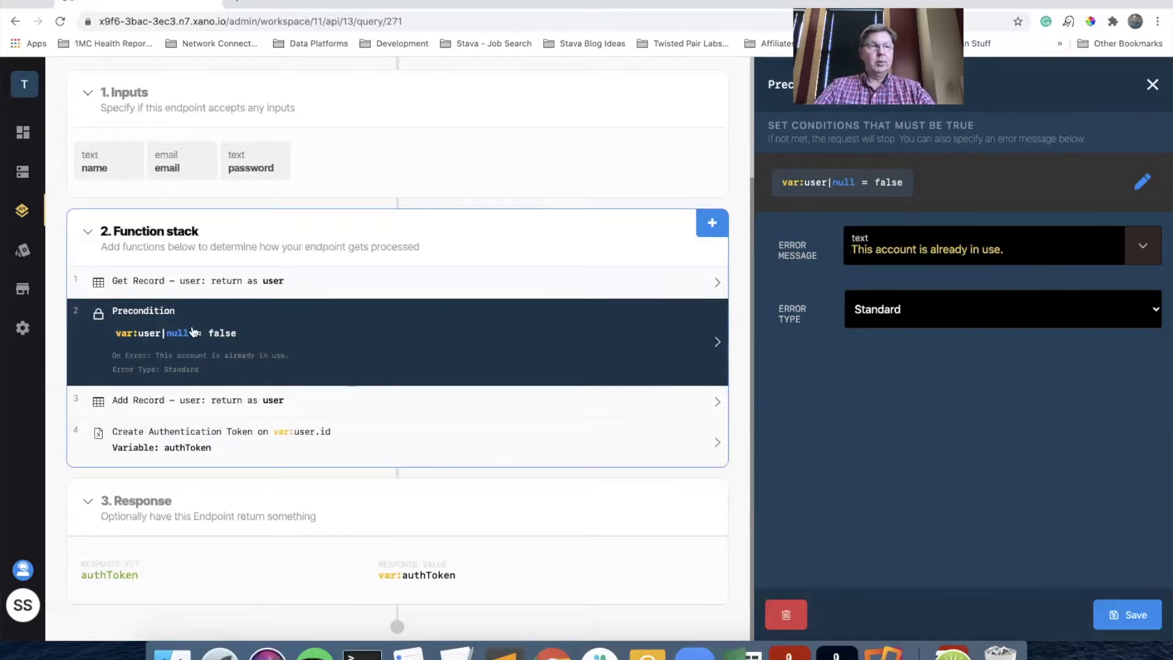
Show Add Record's mapping: created_at to now; name, email and password from the inputs.
{"action": "left_click", "coordinate": [231, 407]}
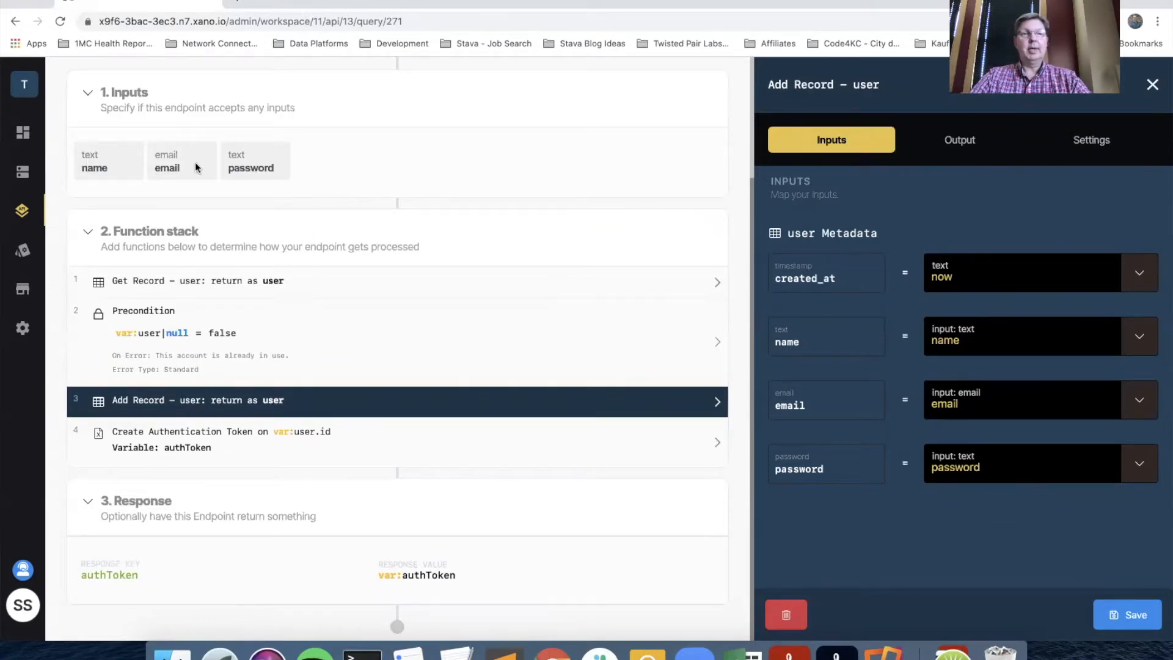
Check Add Record's return variable user, then view Create Authentication Token (user.id, table user, 86400).
{"action": "left_click", "coordinate": [962, 139]}
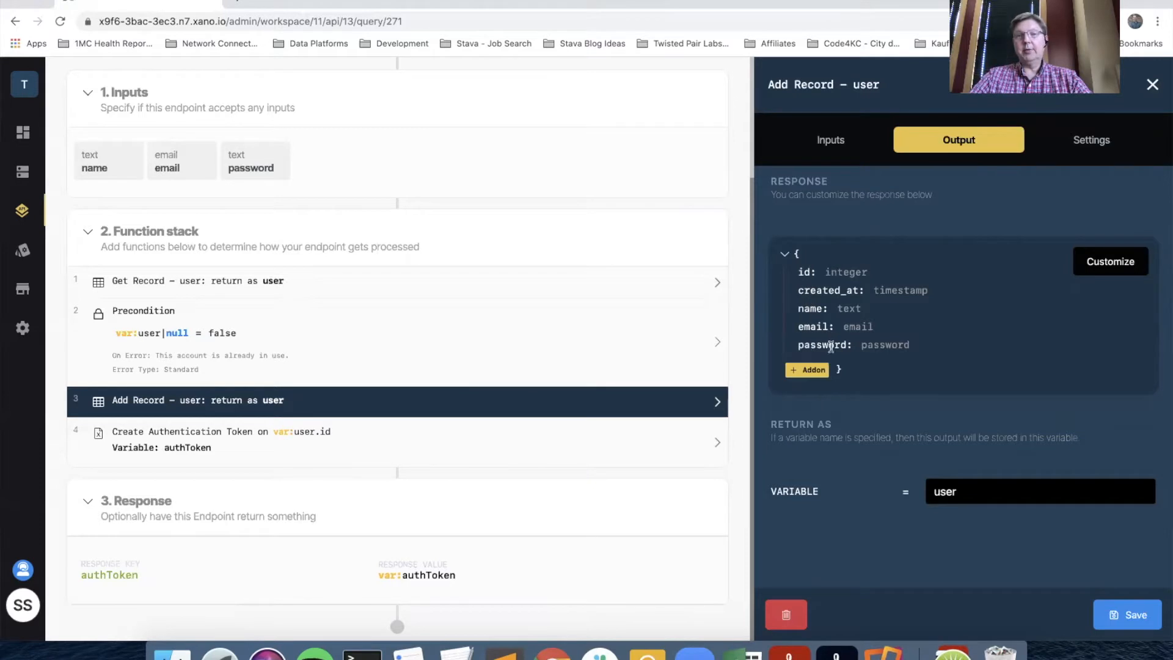
{"action": "double_click", "coordinate": [943, 490]}
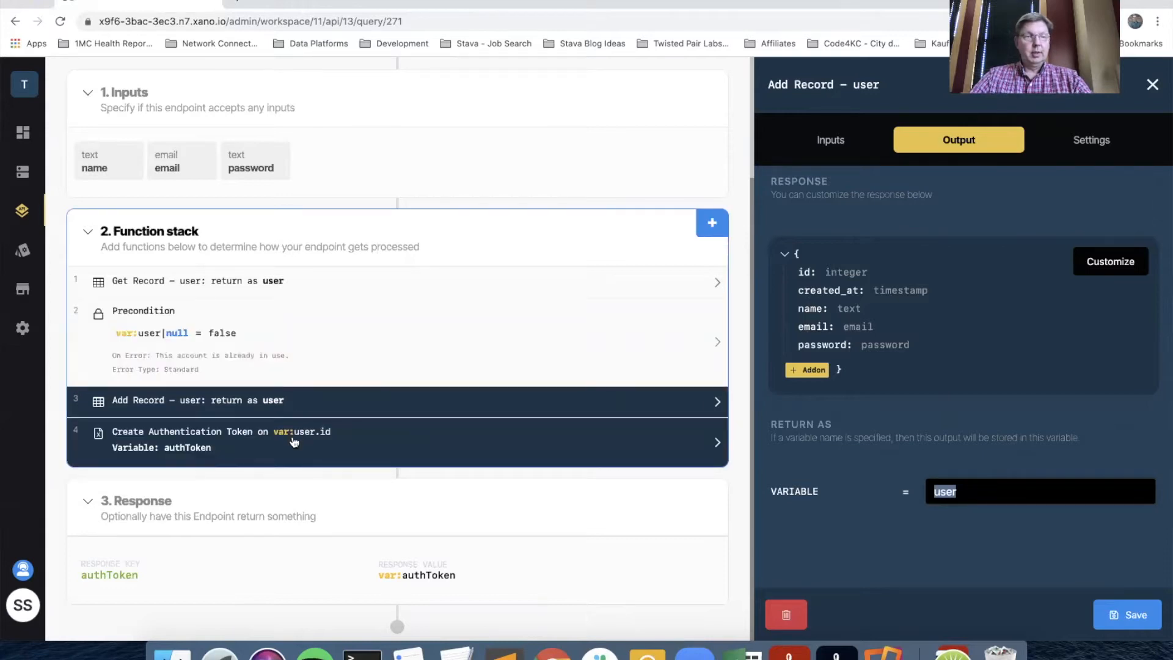
{"action": "left_click", "coordinate": [294, 441]}
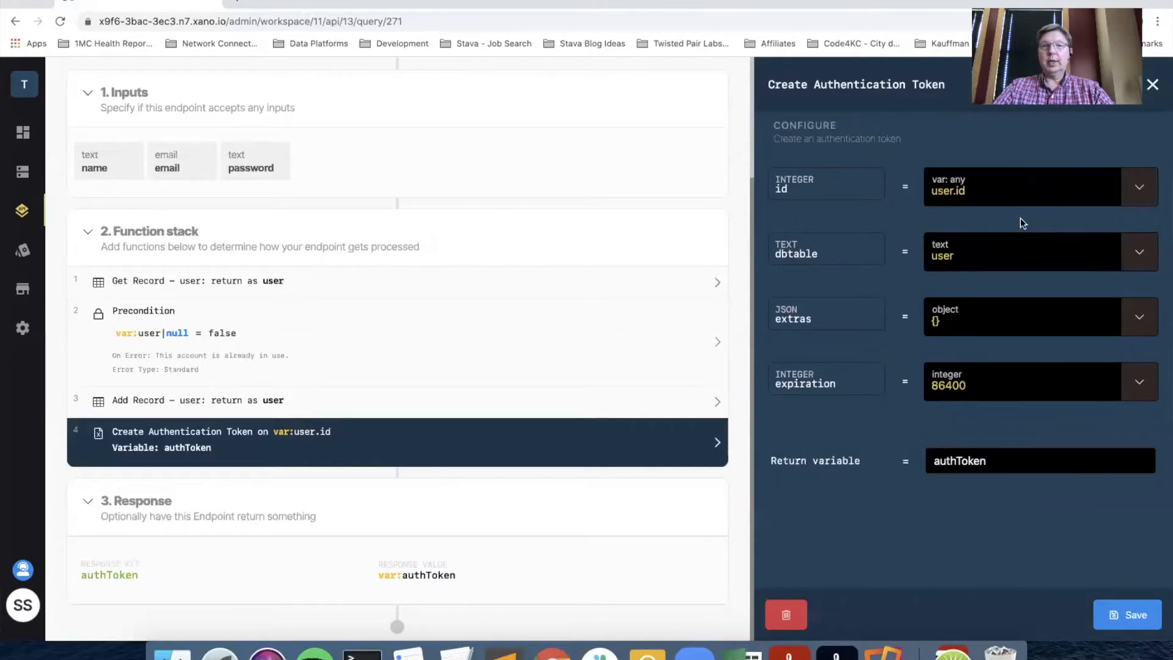
Review the response returning var:authToken under key authToken, then close the settings panel.
{"action": "double_click", "coordinate": [957, 462]}
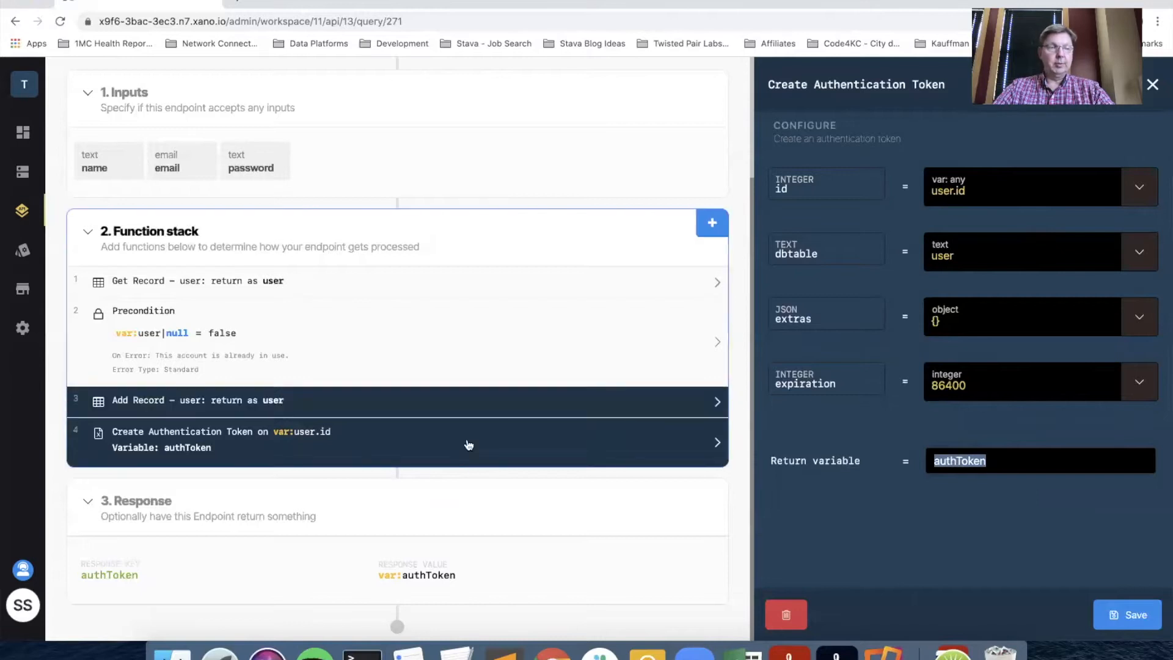
{"action": "left_click", "coordinate": [423, 574]}
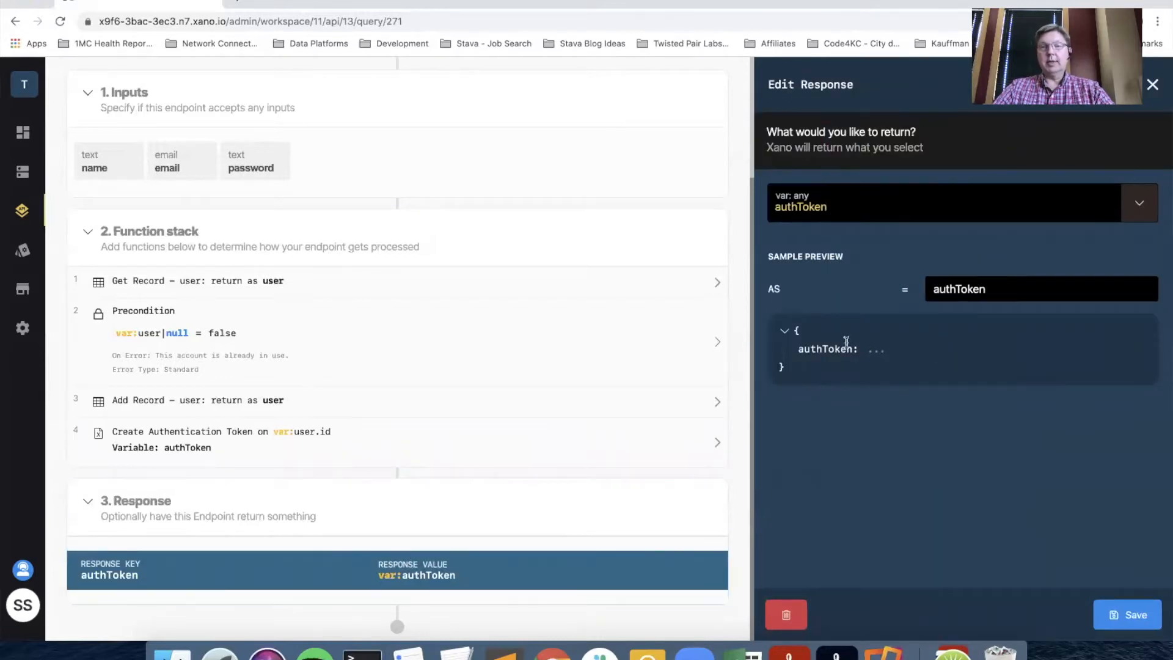
{"action": "mouse_move", "coordinate": [1008, 240]}
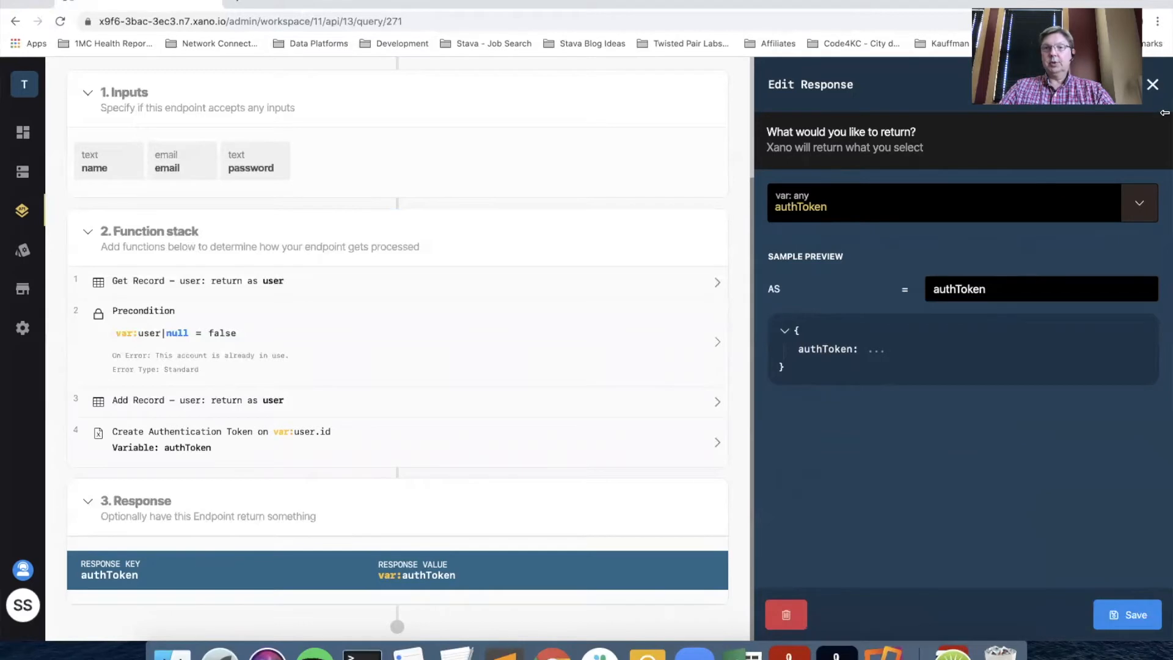
{"action": "left_click", "coordinate": [1152, 85]}
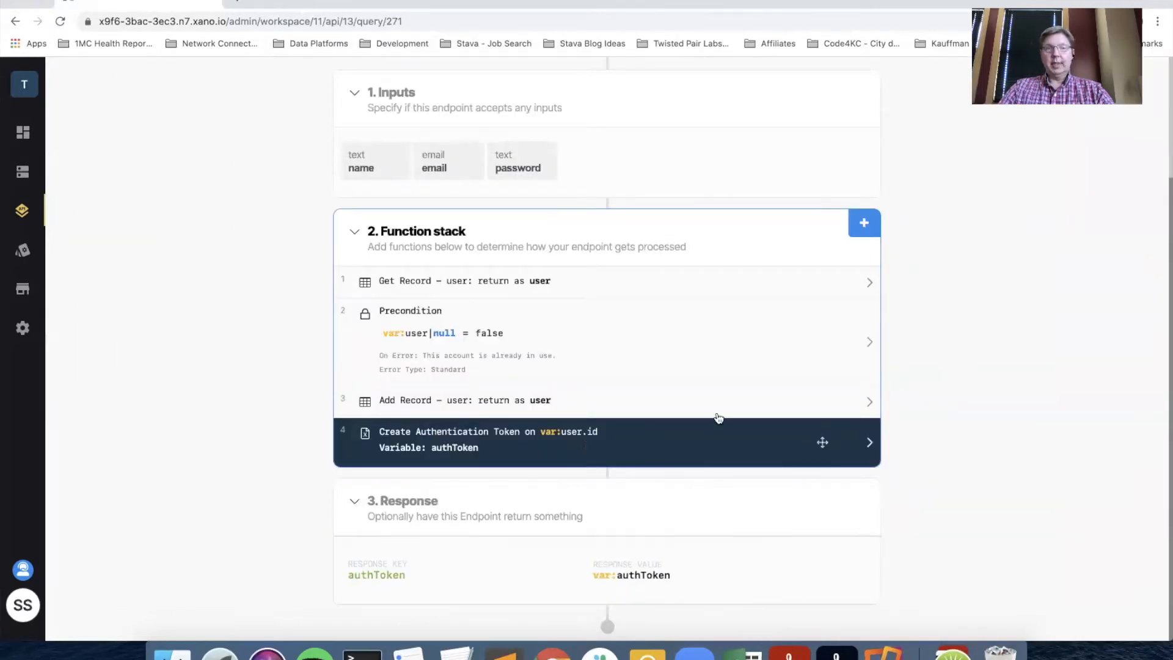
{"action": "left_click", "coordinate": [864, 223]}
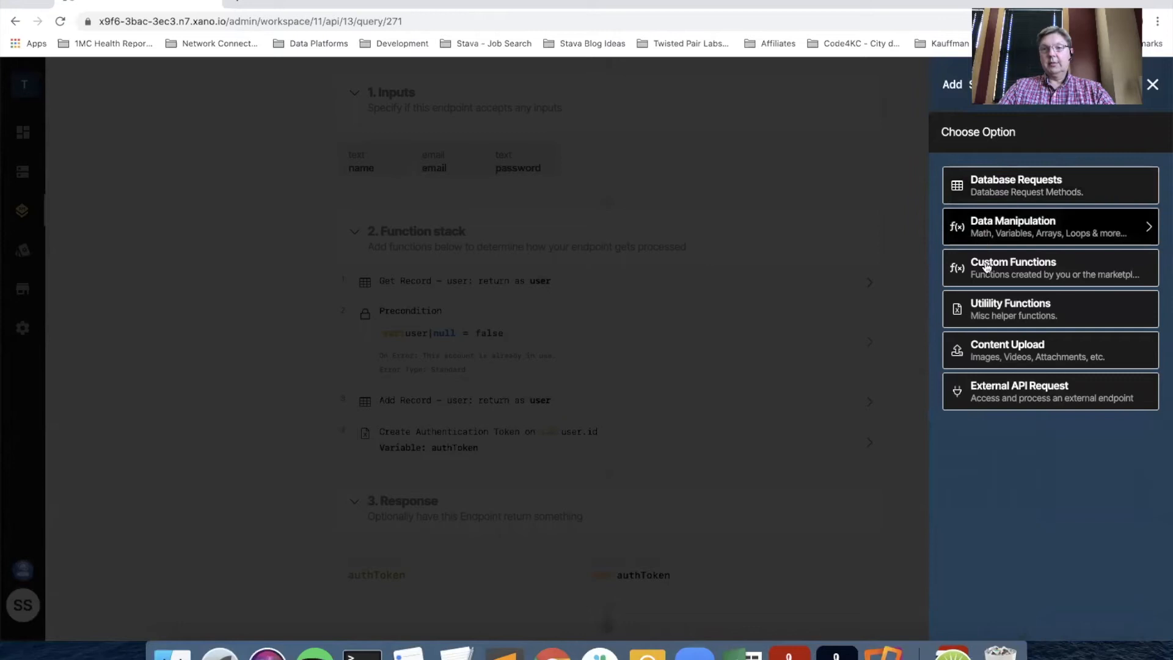
{"action": "left_click", "coordinate": [993, 312]}
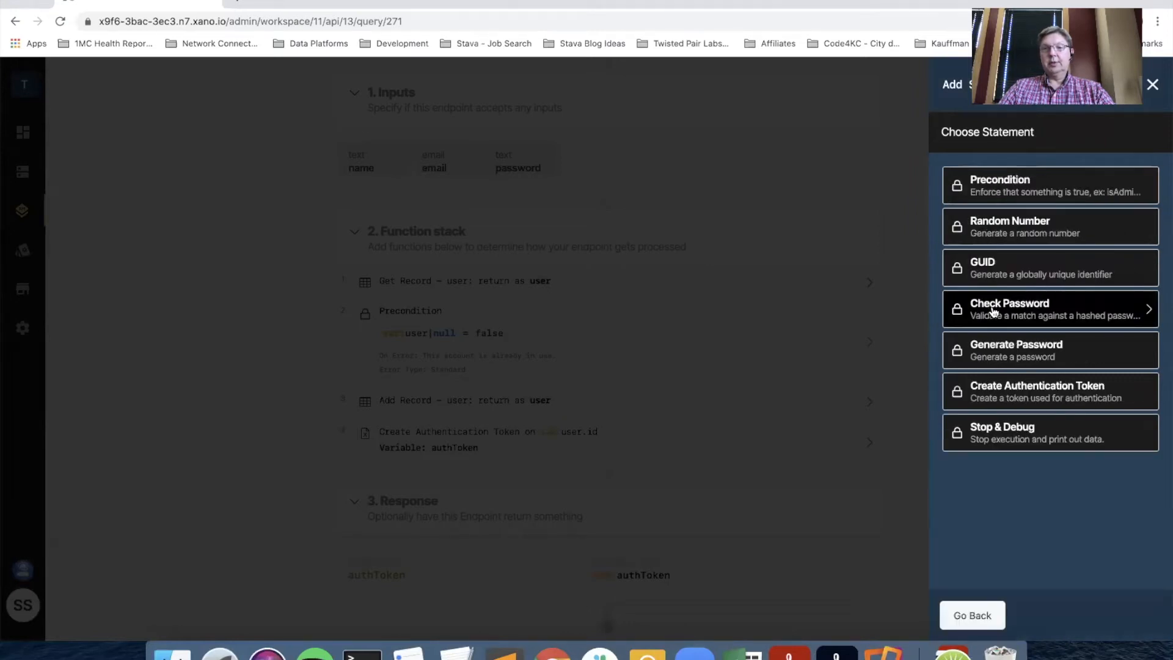
{"action": "left_click", "coordinate": [1012, 392]}
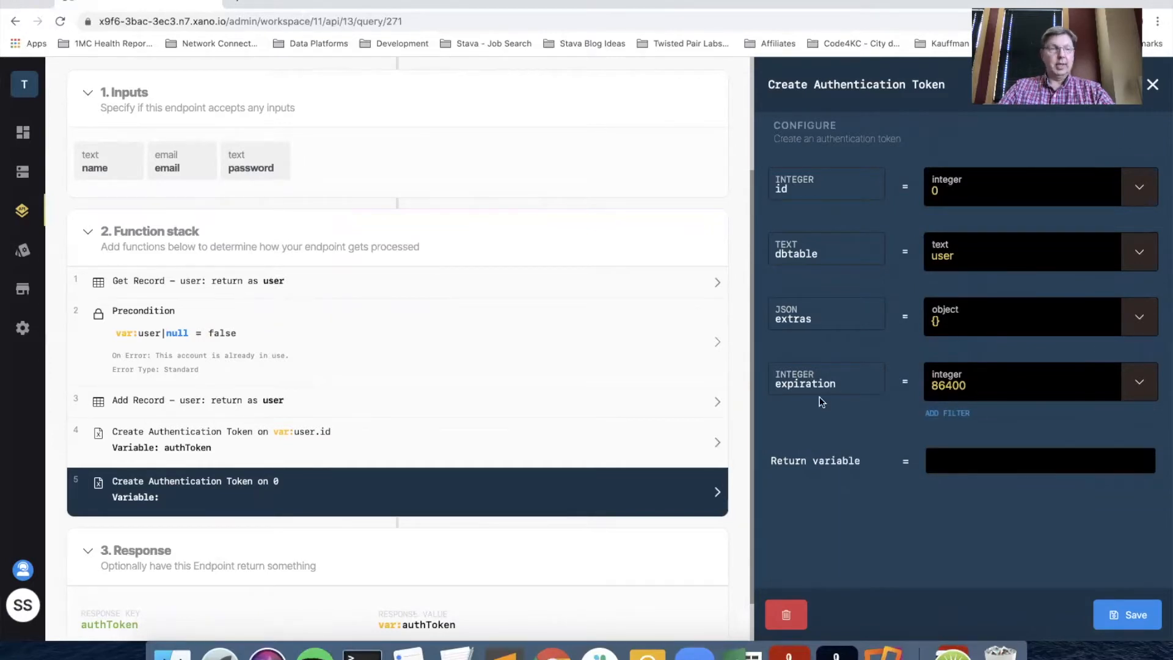
{"action": "left_click", "coordinate": [297, 439]}
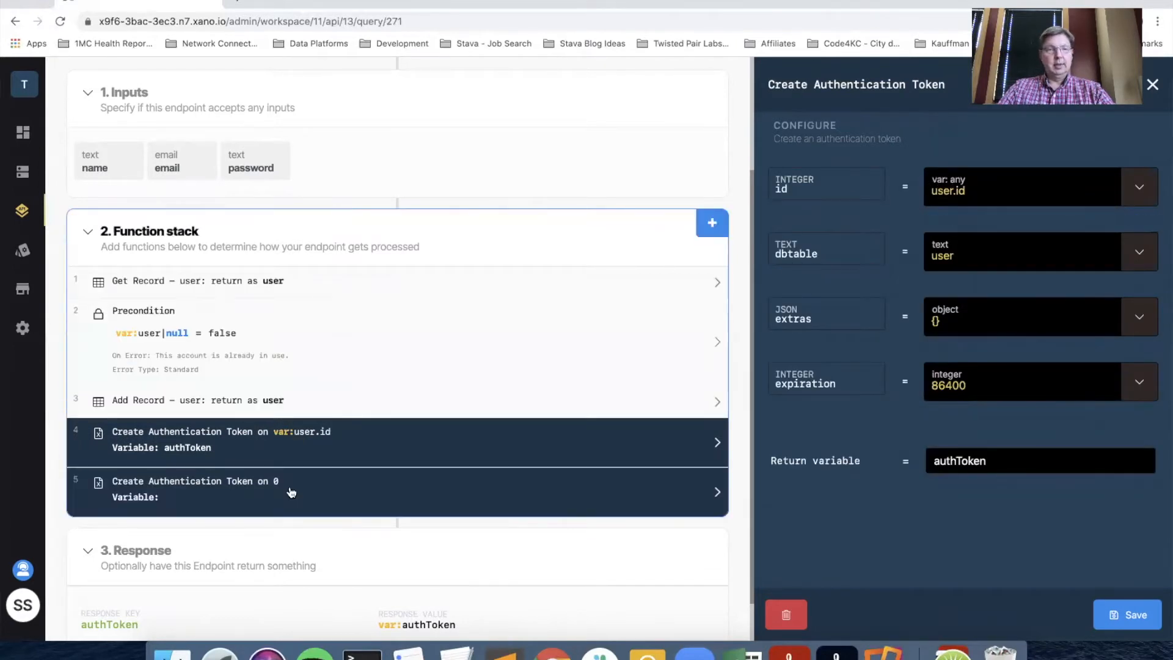
{"action": "left_click", "coordinate": [291, 494]}
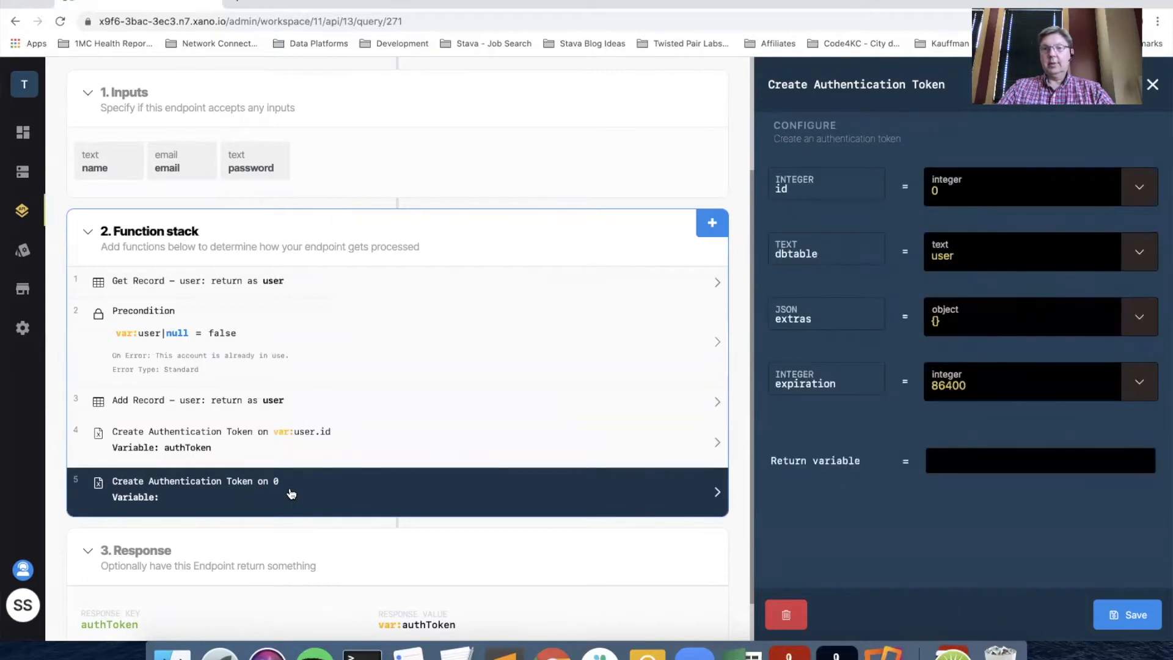
{"action": "left_click", "coordinate": [1151, 186]}
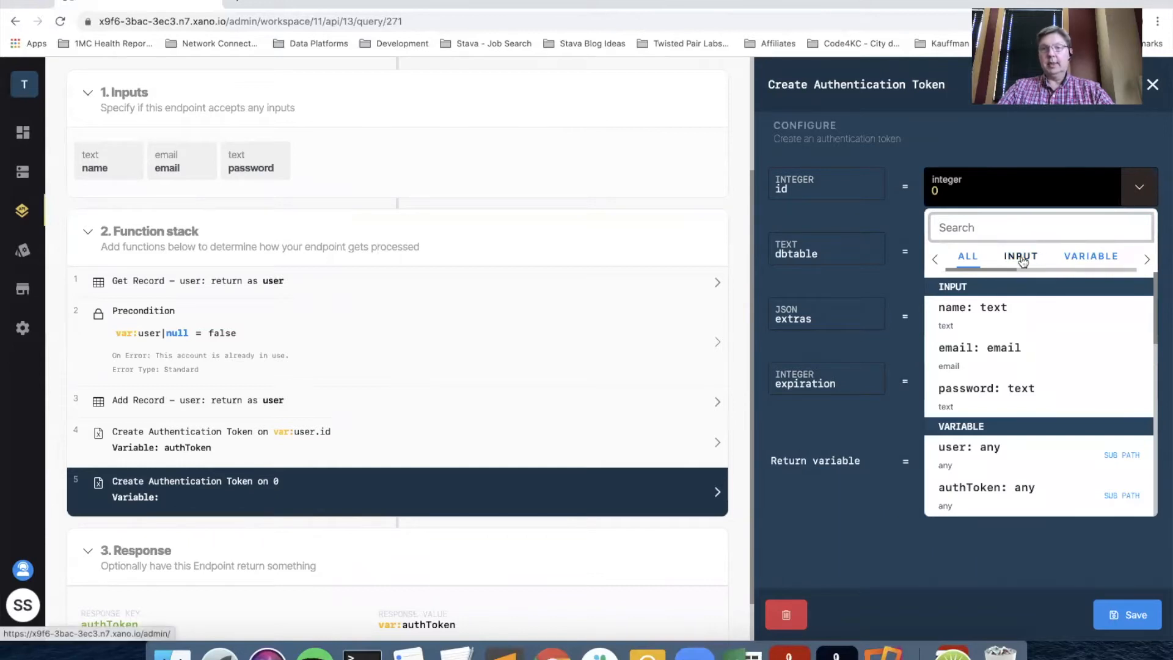
{"action": "scroll", "coordinate": [1029, 257], "scroll_direction": "right", "scroll_amount": 2}
{"action": "left_click", "coordinate": [1038, 257]}
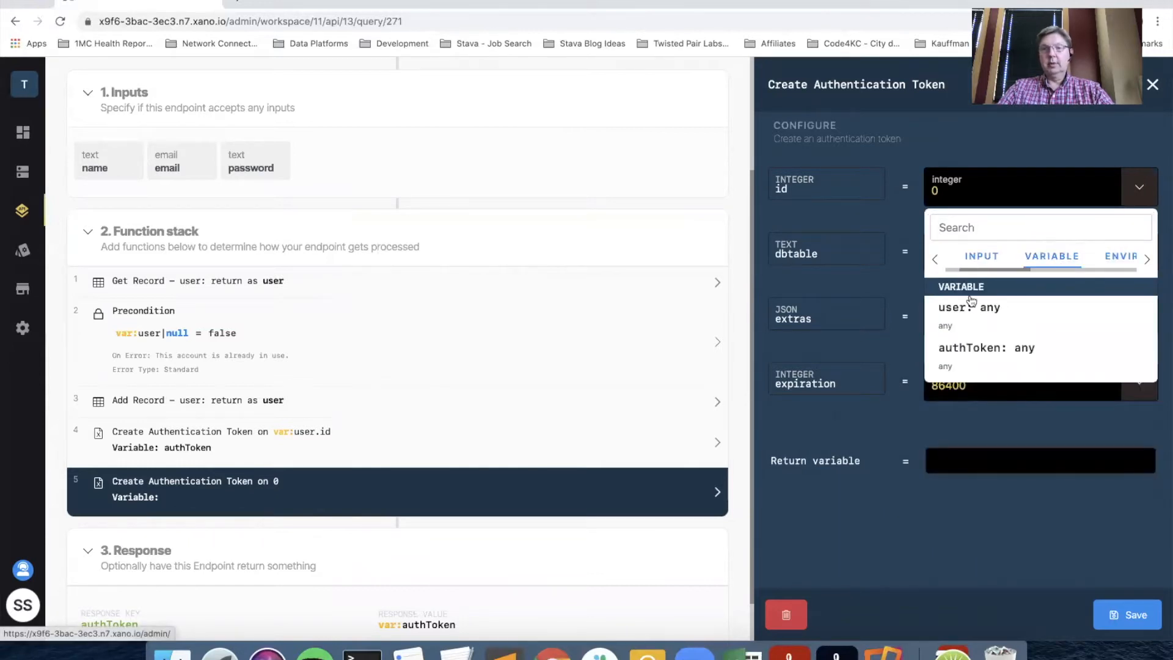
{"action": "left_click", "coordinate": [964, 308]}
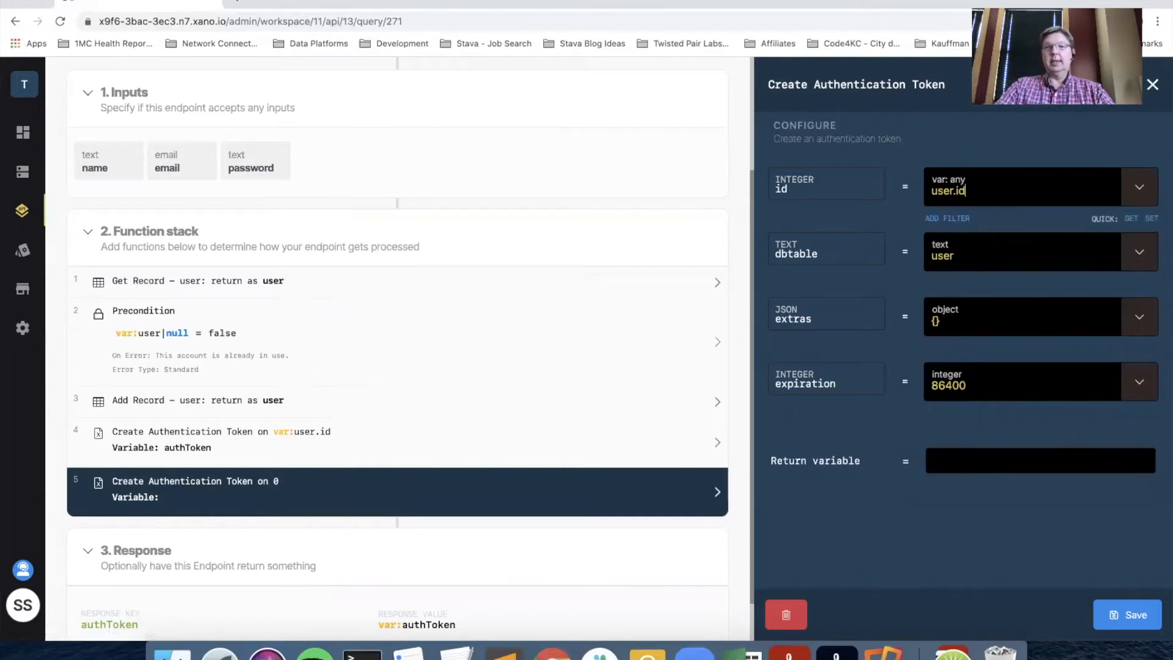
{"action": "left_click", "coordinate": [474, 451]}
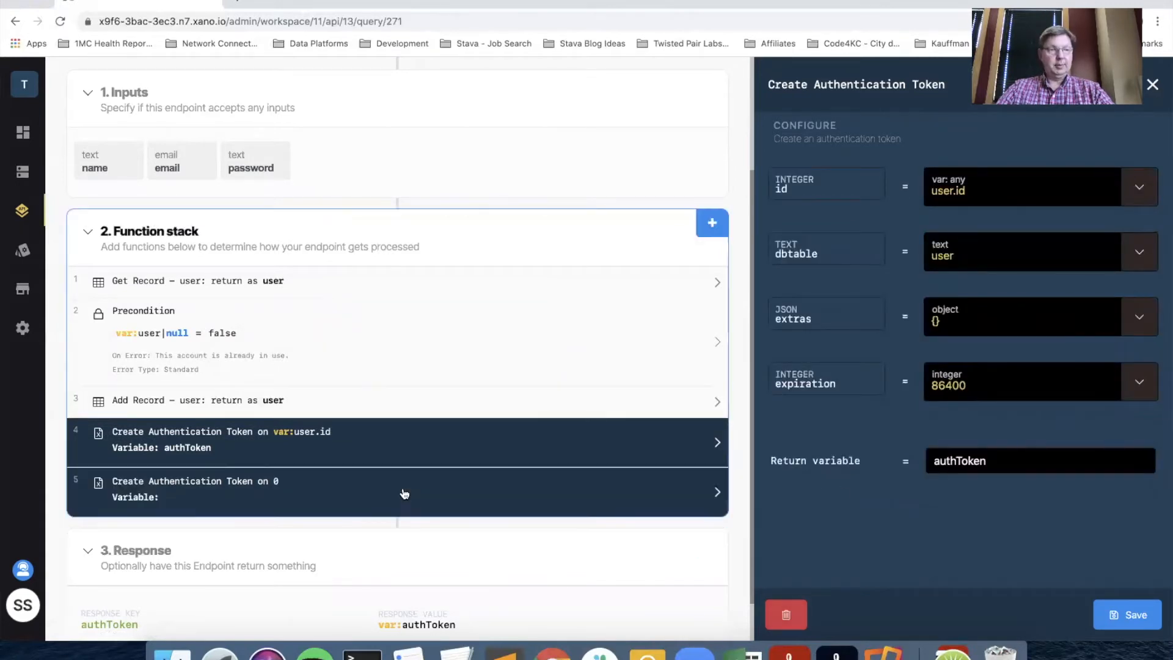
{"action": "left_click", "coordinate": [405, 494]}
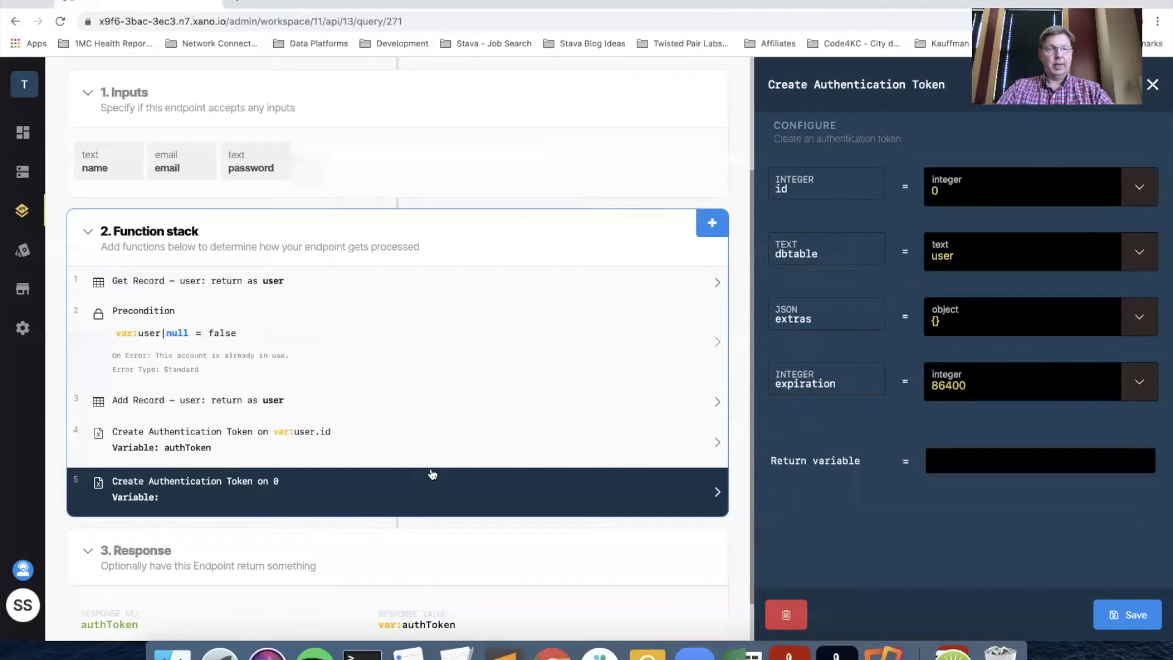
{"action": "left_click", "coordinate": [788, 615]}
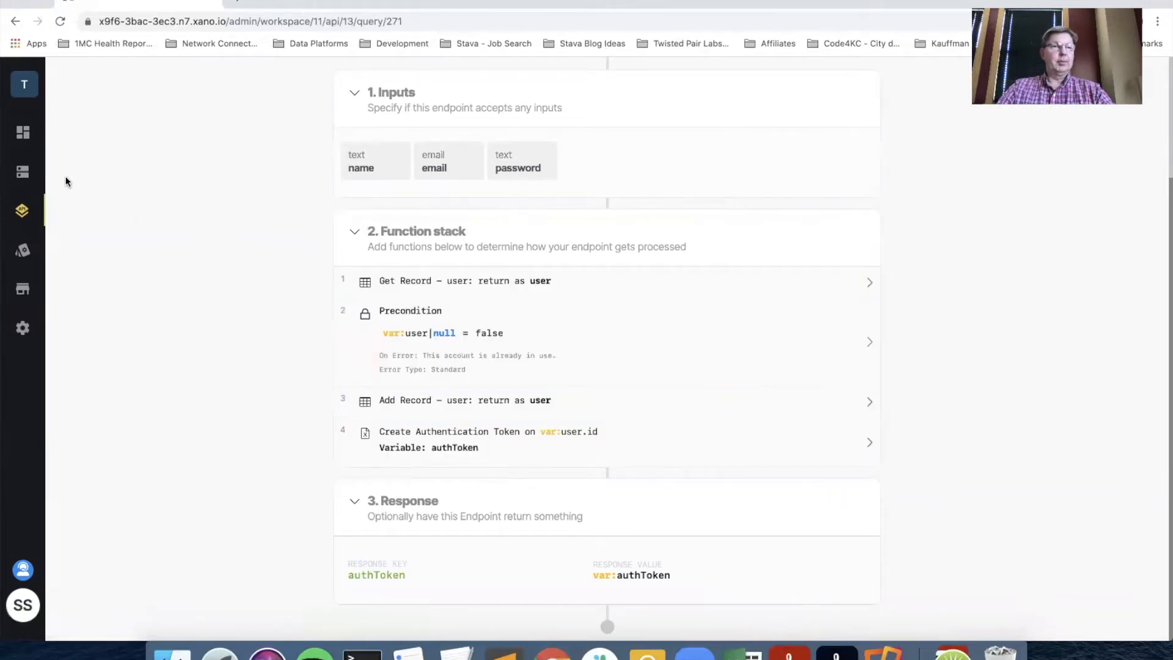
Check the new test account record in the user table, then switch to the AppGyver builder.
{"action": "left_click", "coordinate": [23, 172]}
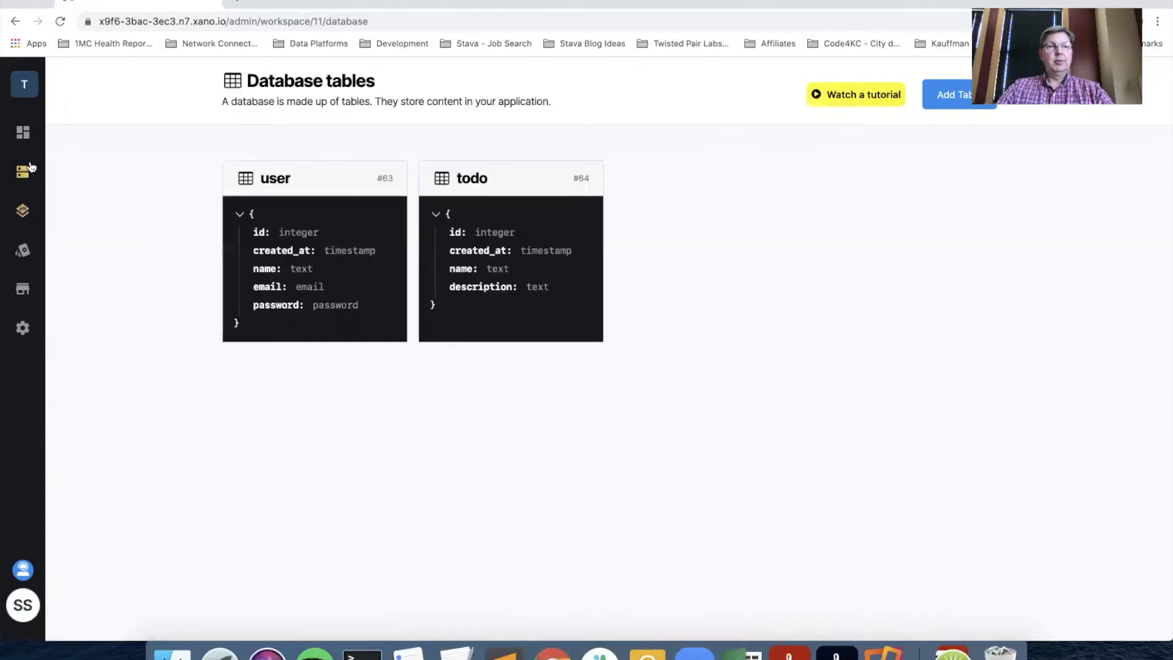
{"action": "left_click", "coordinate": [296, 184]}
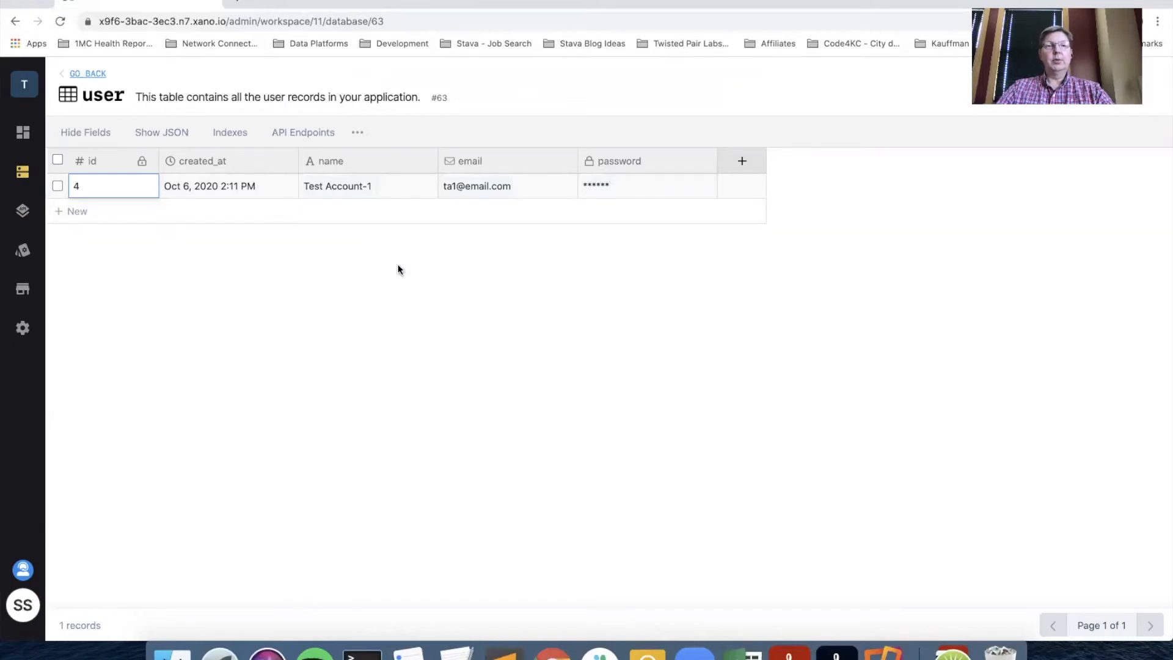
{"action": "key", "text": "ctrl+Right"}
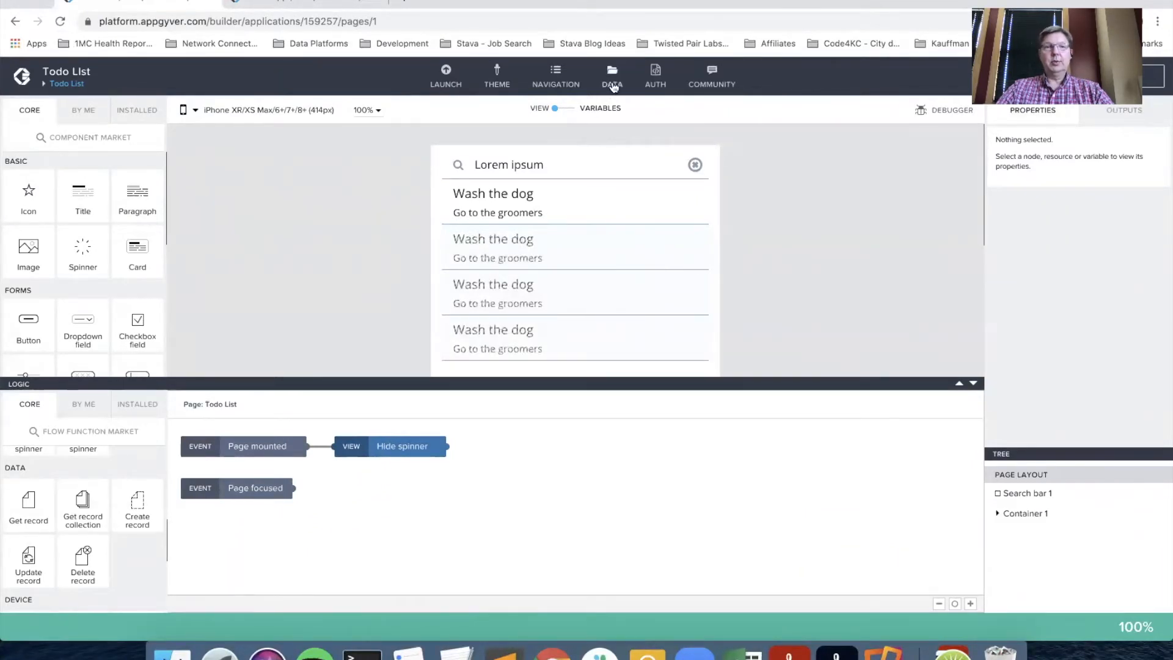
Open the Todo REST resource in the Data Configurator to view its URL and headers.
{"action": "left_click", "coordinate": [612, 86]}
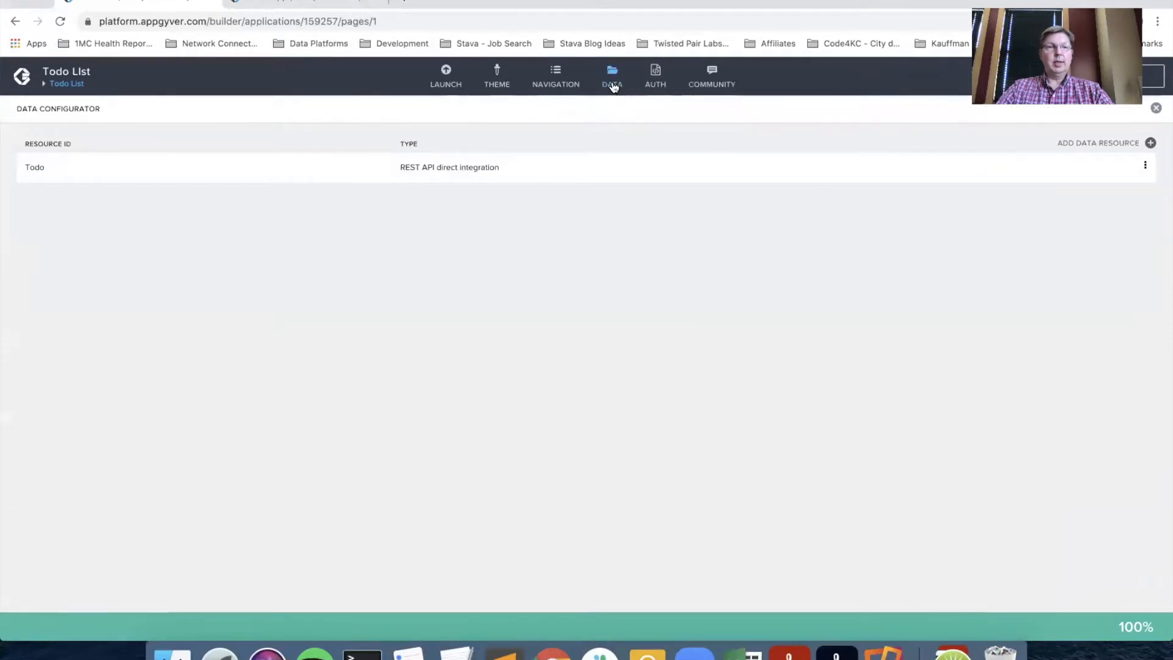
{"action": "left_click", "coordinate": [98, 175]}
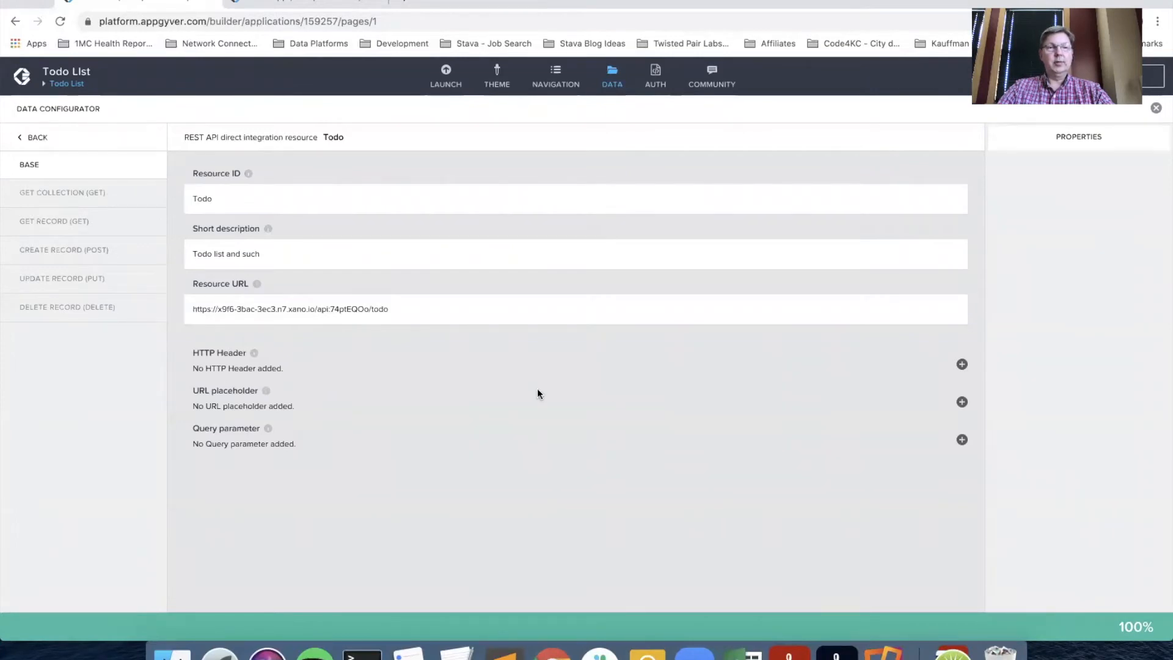
Add an HTTP header to the Todo resource with label and key 'Authorization'.
{"action": "left_click", "coordinate": [962, 365]}
{"action": "left_click", "coordinate": [1020, 182]}
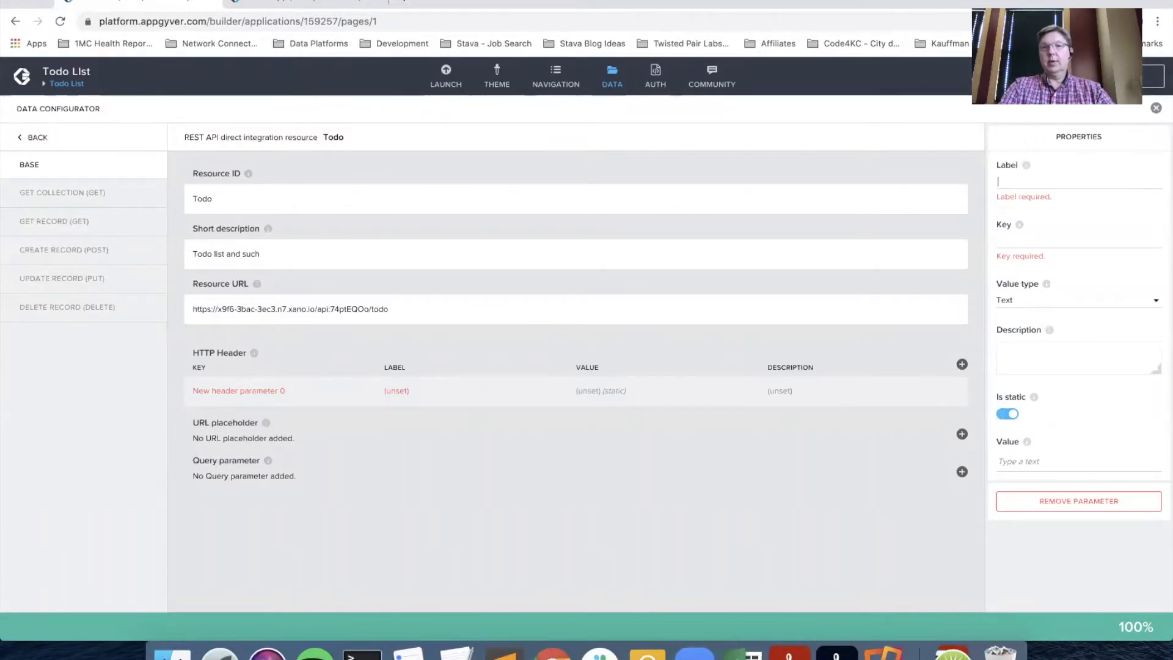
{"action": "type", "text": "Authorization"}
{"action": "key", "text": "Tab"}
{"action": "type", "text": "aut"}
{"action": "key", "text": "BackSpace"}
{"action": "key", "text": "BackSpace"}
{"action": "key", "text": "BackSpace"}
{"action": "type", "text": "A"}
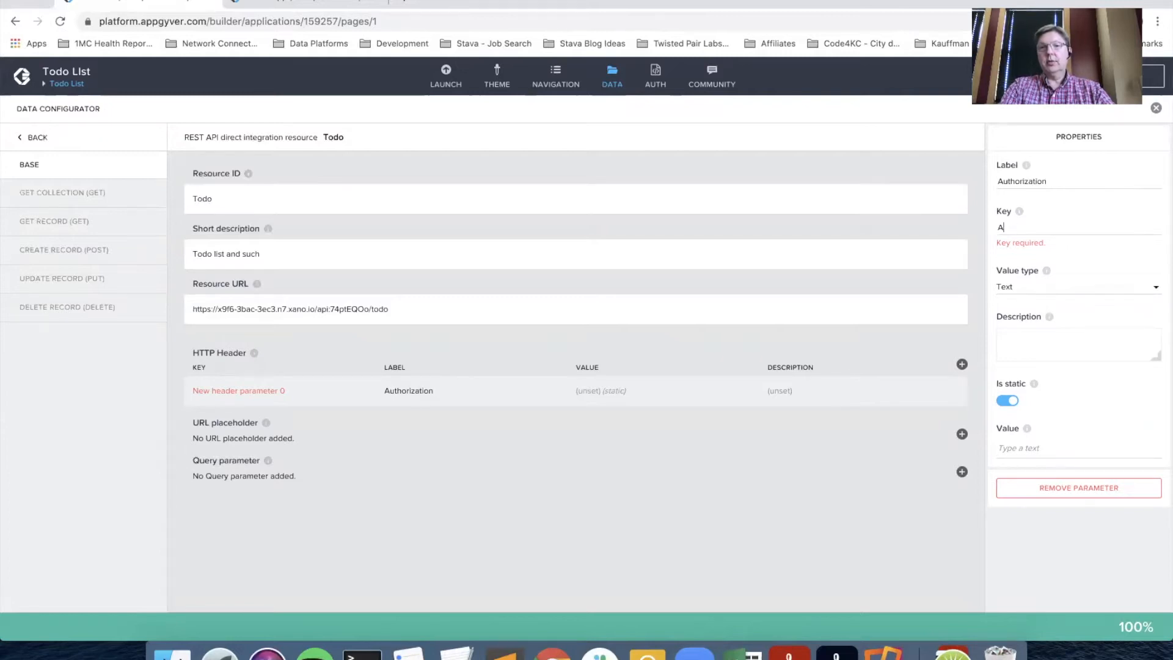
{"action": "type", "text": "uthorization"}
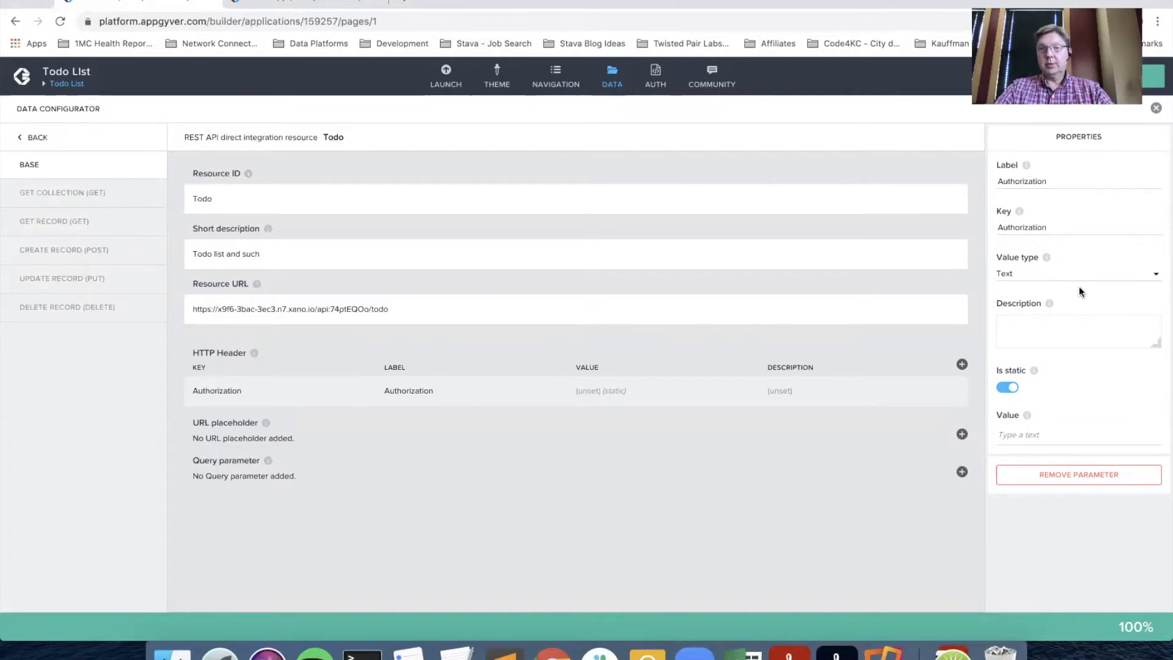
Set the header value to the pasted token prefixed with 'Bearer', save, and view Create record (POST).
{"action": "left_click", "coordinate": [1005, 434]}
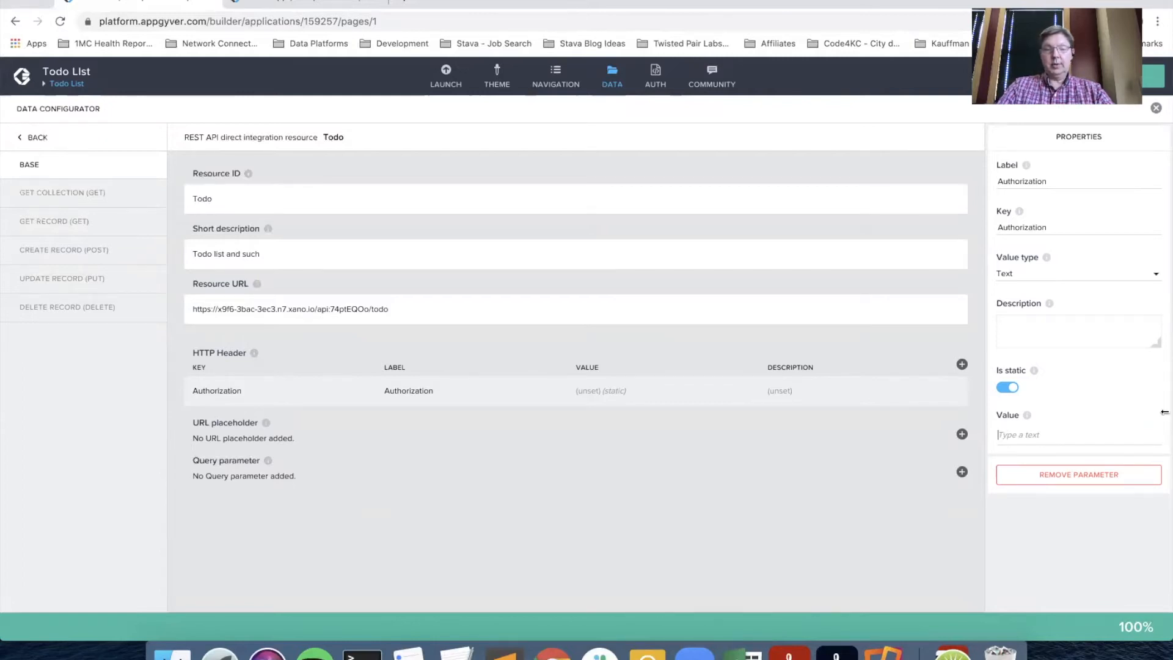
{"action": "key", "text": "super+v"}
{"action": "key", "text": "super+Left"}
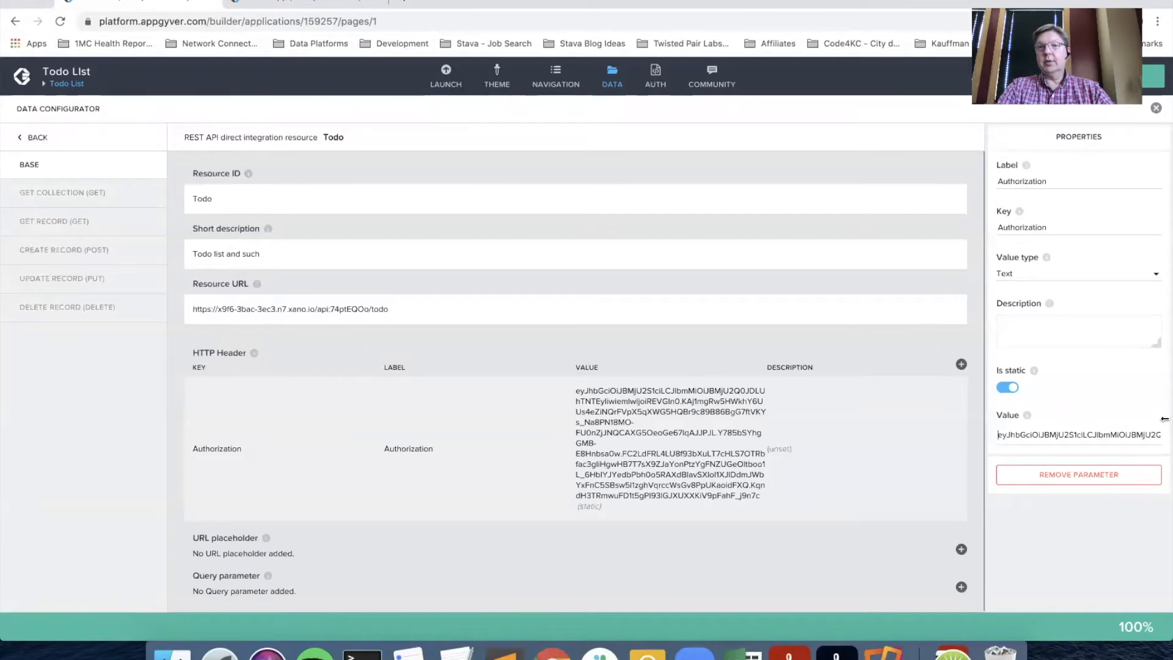
{"action": "type", "text": "Bearer"}
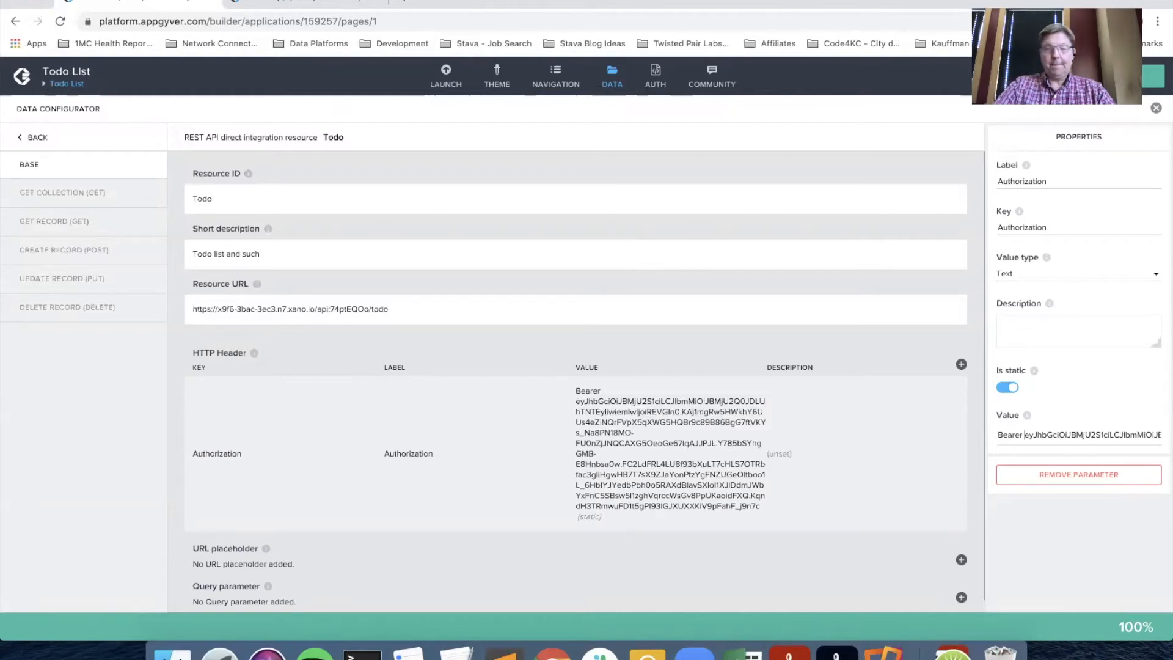
{"action": "left_click", "coordinate": [1154, 80]}
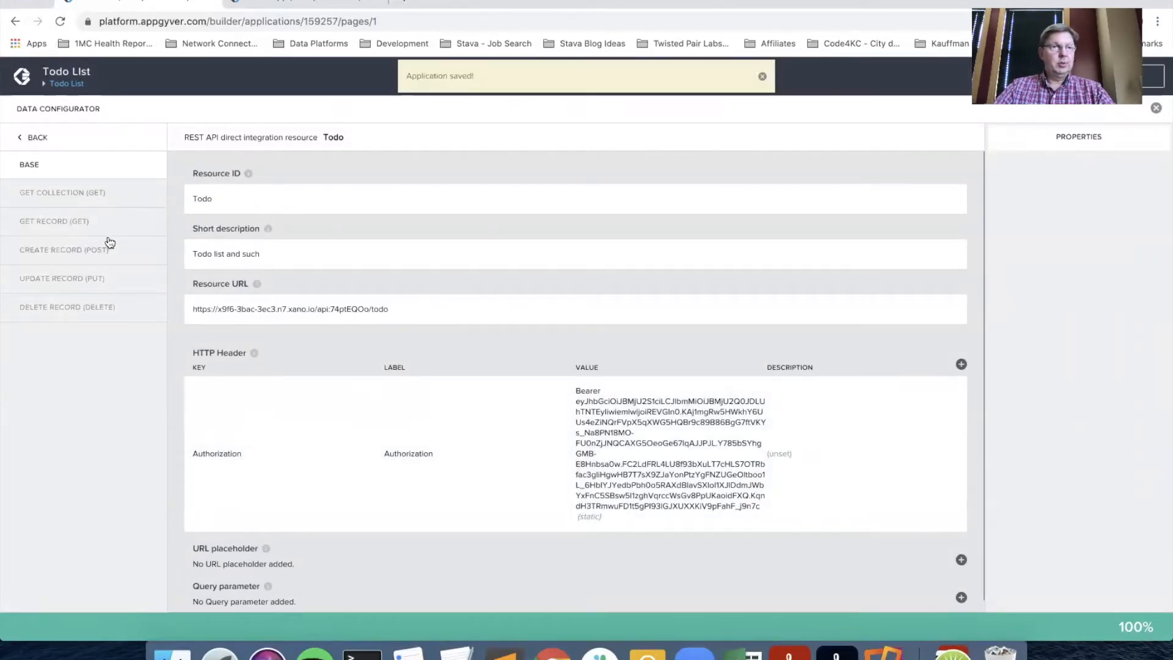
{"action": "left_click", "coordinate": [84, 249]}
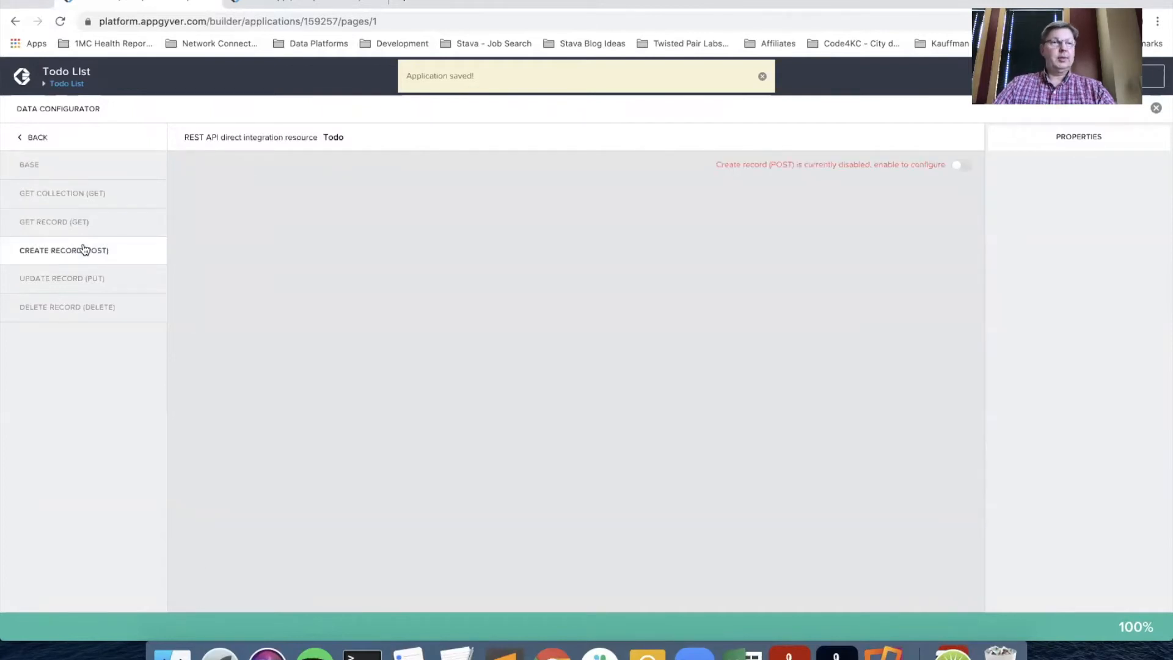
Test Get collection (GET) on Todo, getting Status OK with todos, then return to Base.
{"action": "left_click", "coordinate": [79, 194]}
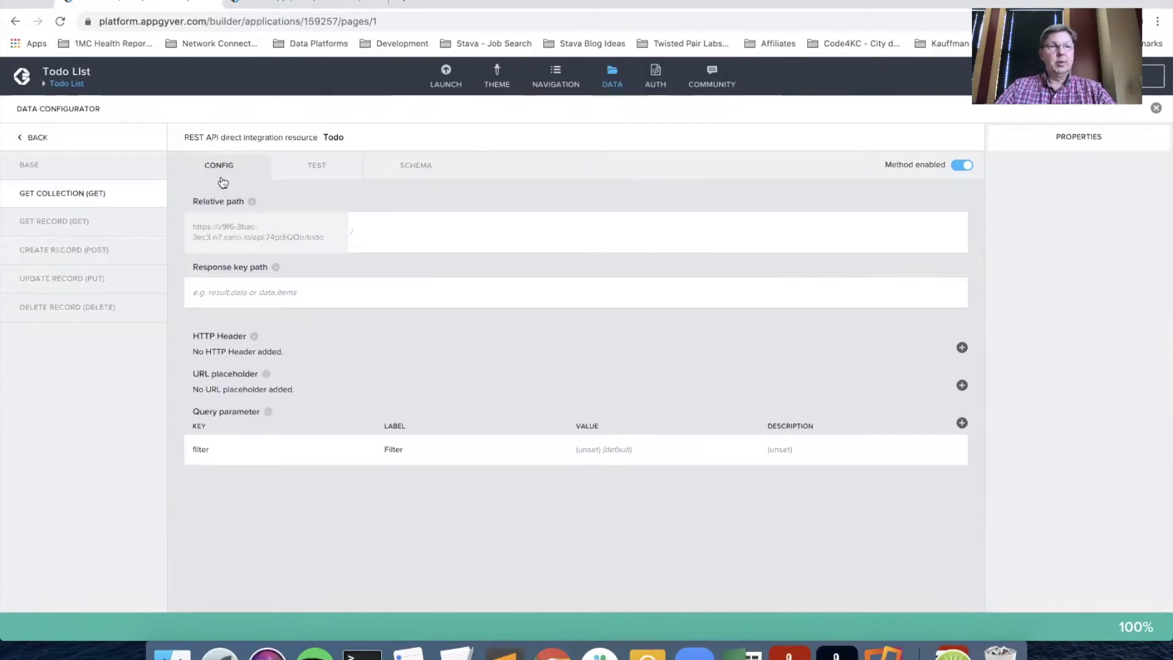
{"action": "left_click", "coordinate": [318, 171]}
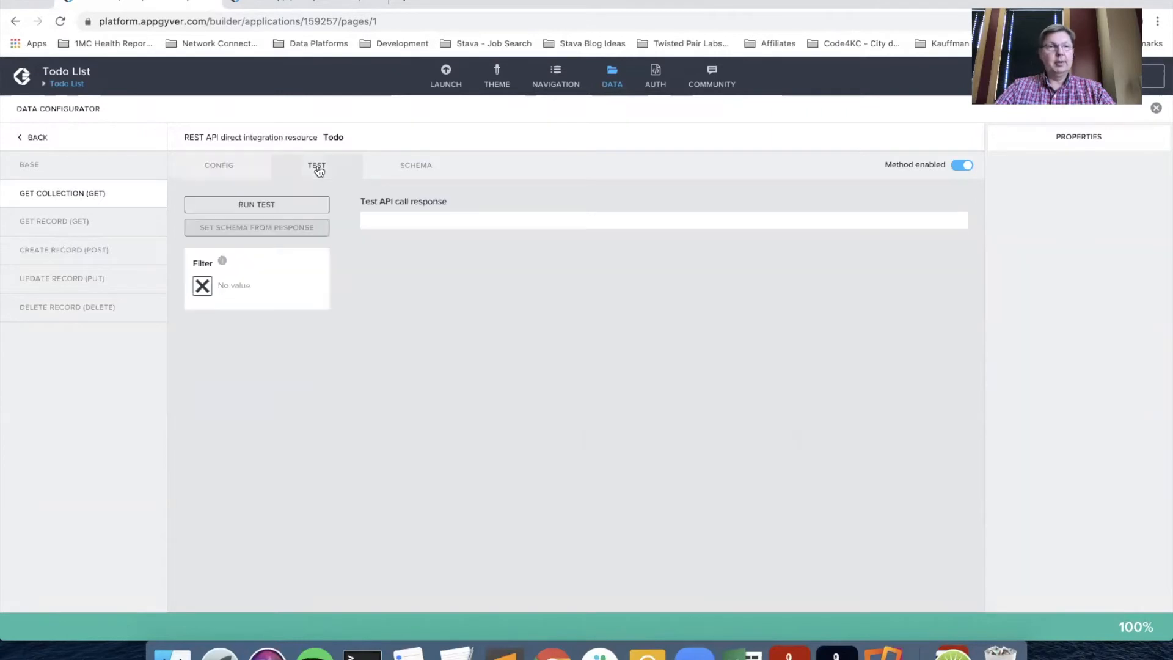
{"action": "left_click", "coordinate": [274, 206]}
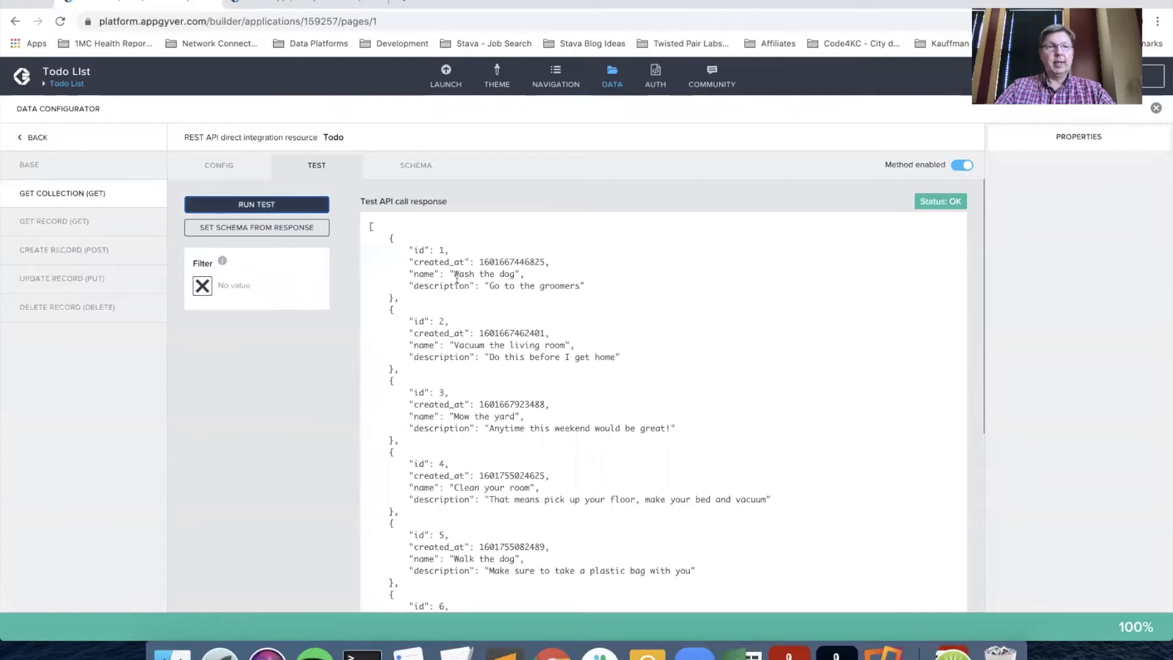
{"action": "left_click", "coordinate": [84, 165]}
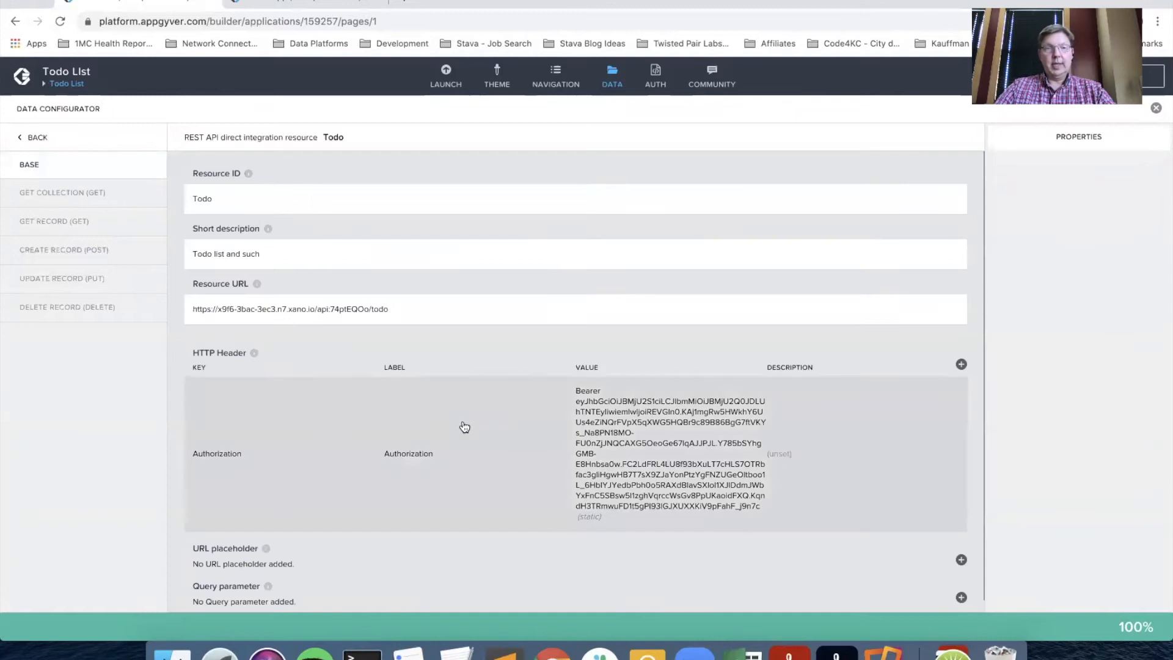
Clear the Authorization header value, save, and confirm the Get collection test fails with 403.
{"action": "left_click", "coordinate": [464, 427]}
{"action": "triple_click", "coordinate": [1019, 434]}
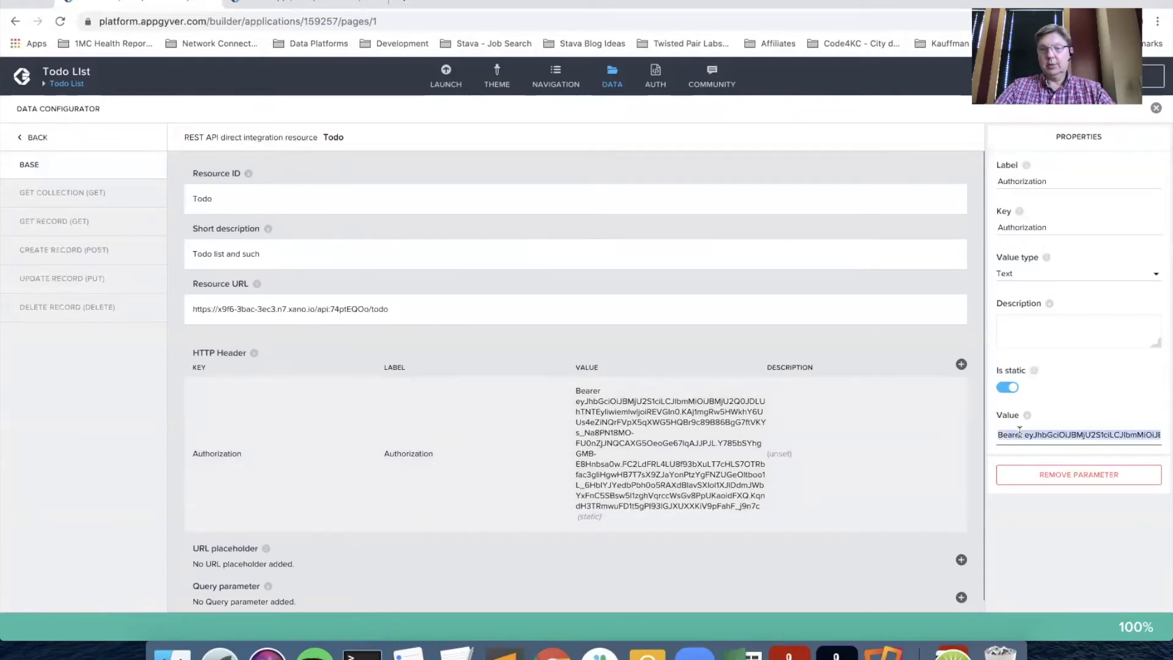
{"action": "key", "text": "BackSpace"}
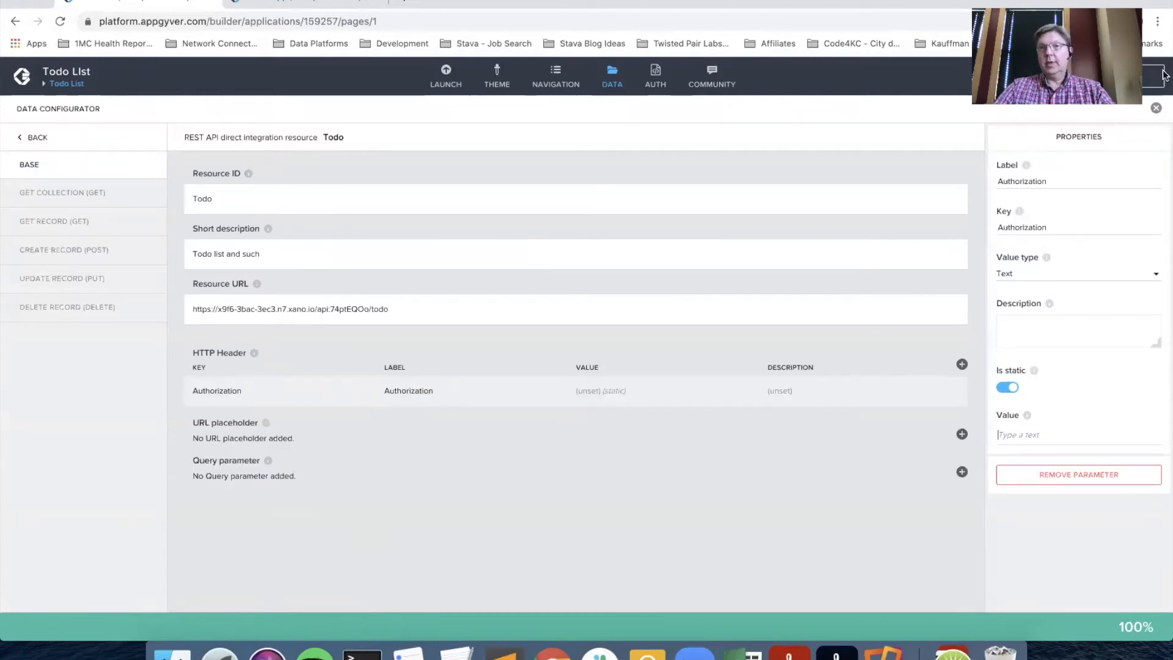
{"action": "left_click", "coordinate": [1160, 78]}
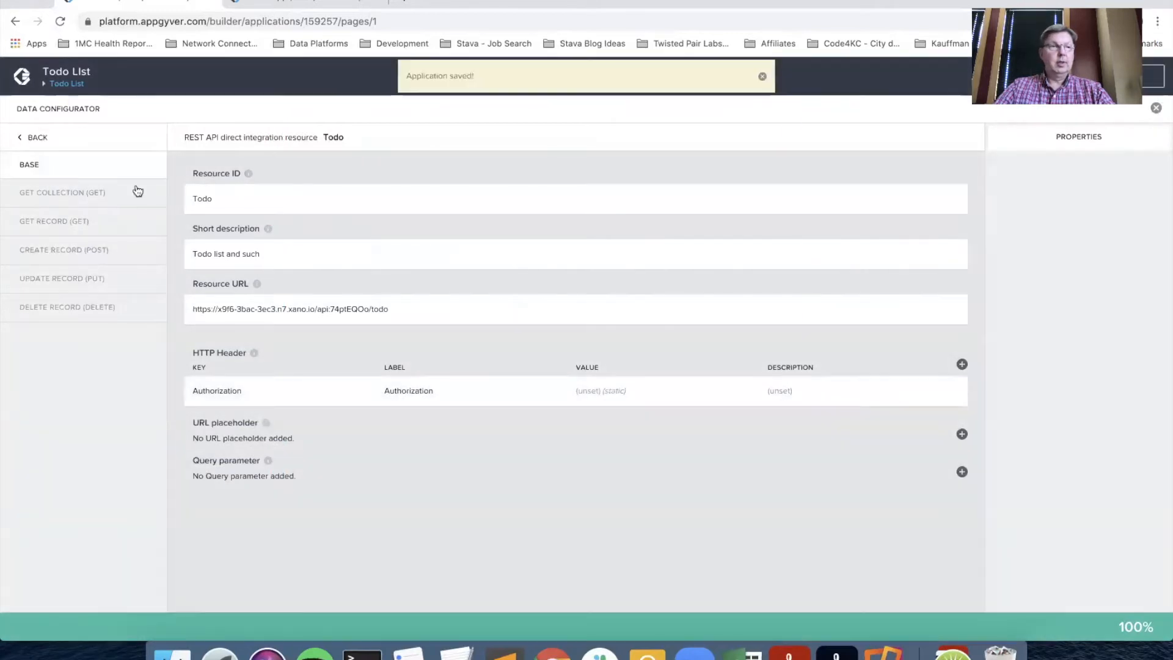
{"action": "left_click", "coordinate": [86, 194]}
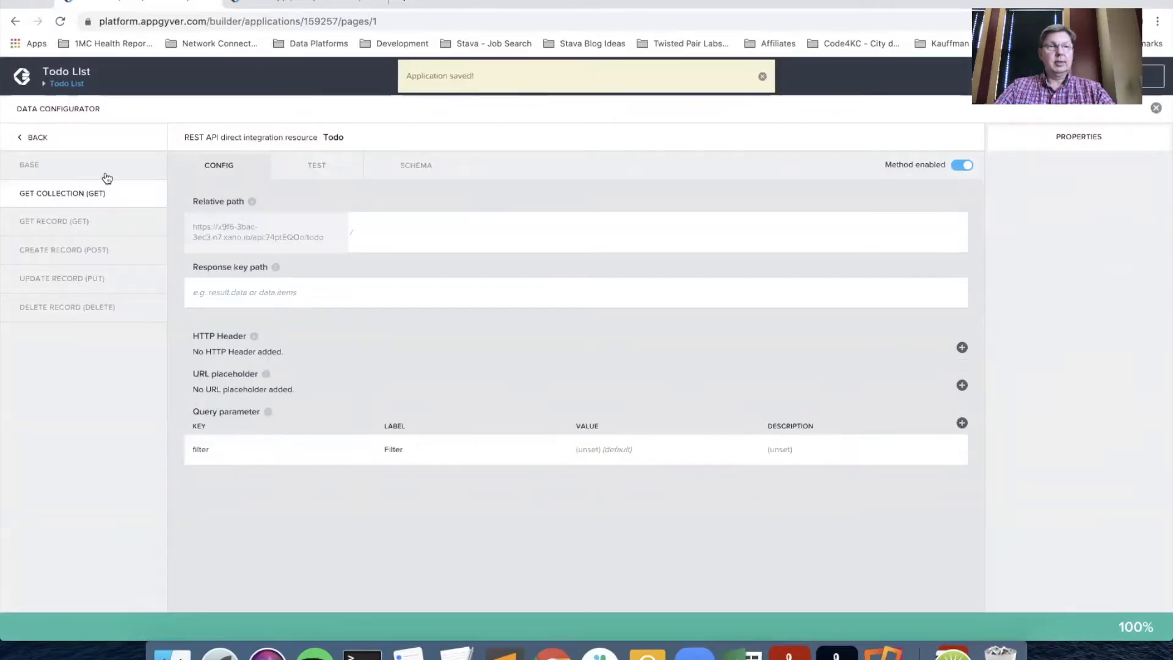
{"action": "left_click", "coordinate": [314, 164]}
{"action": "left_click", "coordinate": [243, 210]}
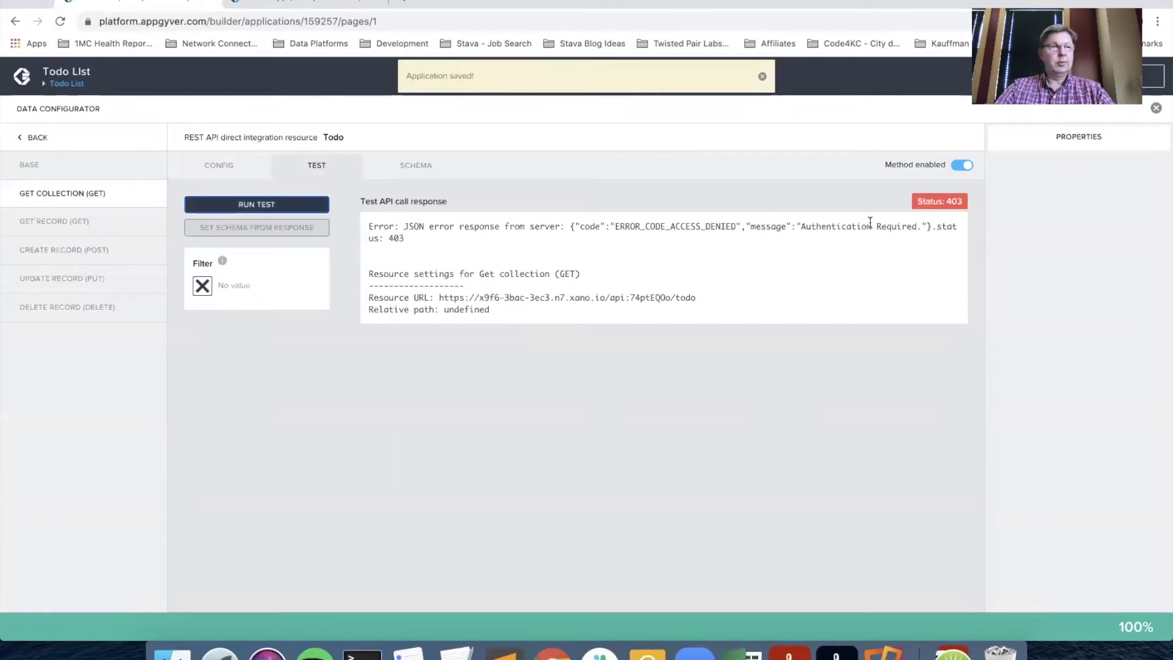
{"action": "left_click", "coordinate": [57, 160]}
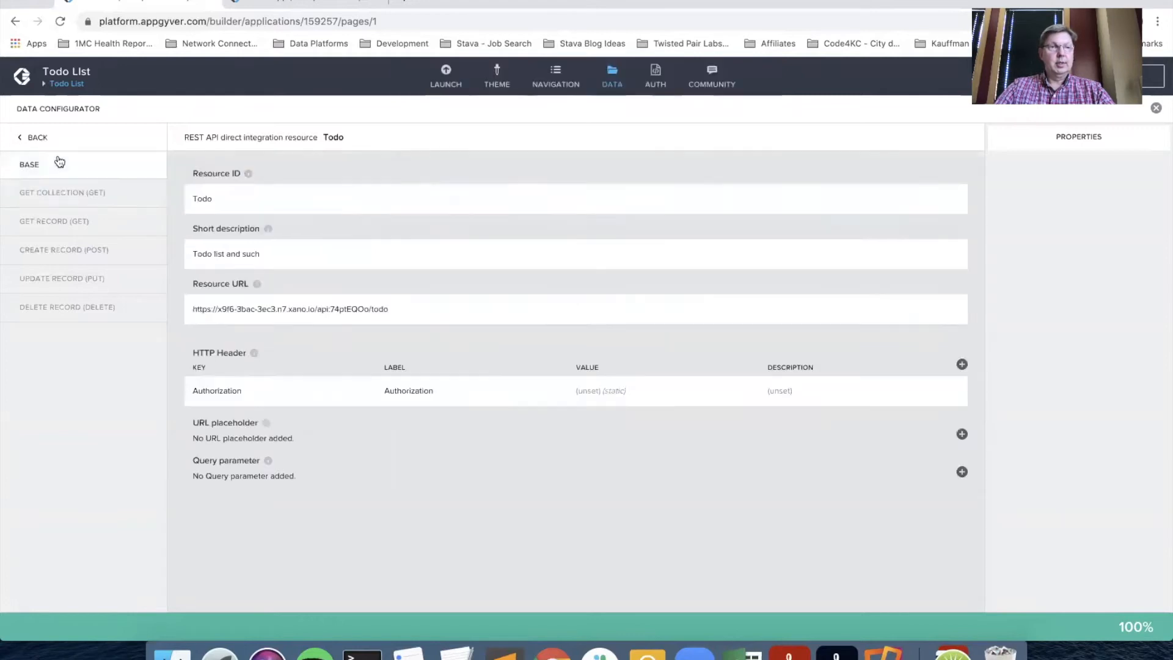
Paste the Bearer token back into the header value, save, and rerun the test successfully.
{"action": "left_click", "coordinate": [636, 389]}
{"action": "left_click", "coordinate": [1025, 435]}
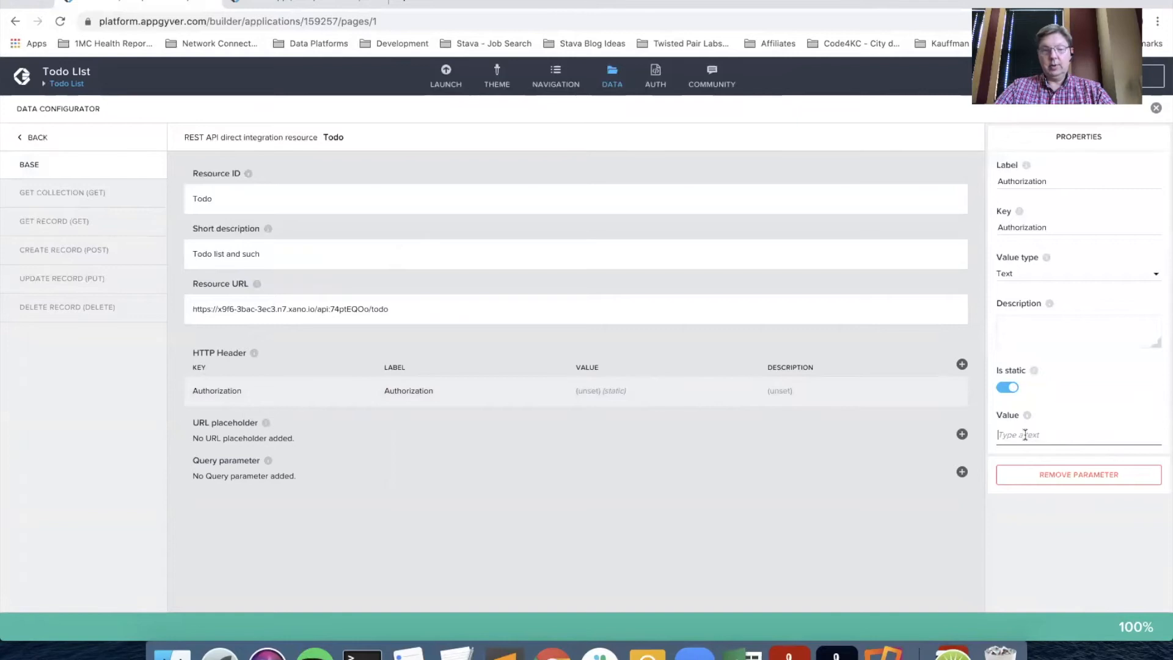
{"action": "key", "text": "ctrl+v"}
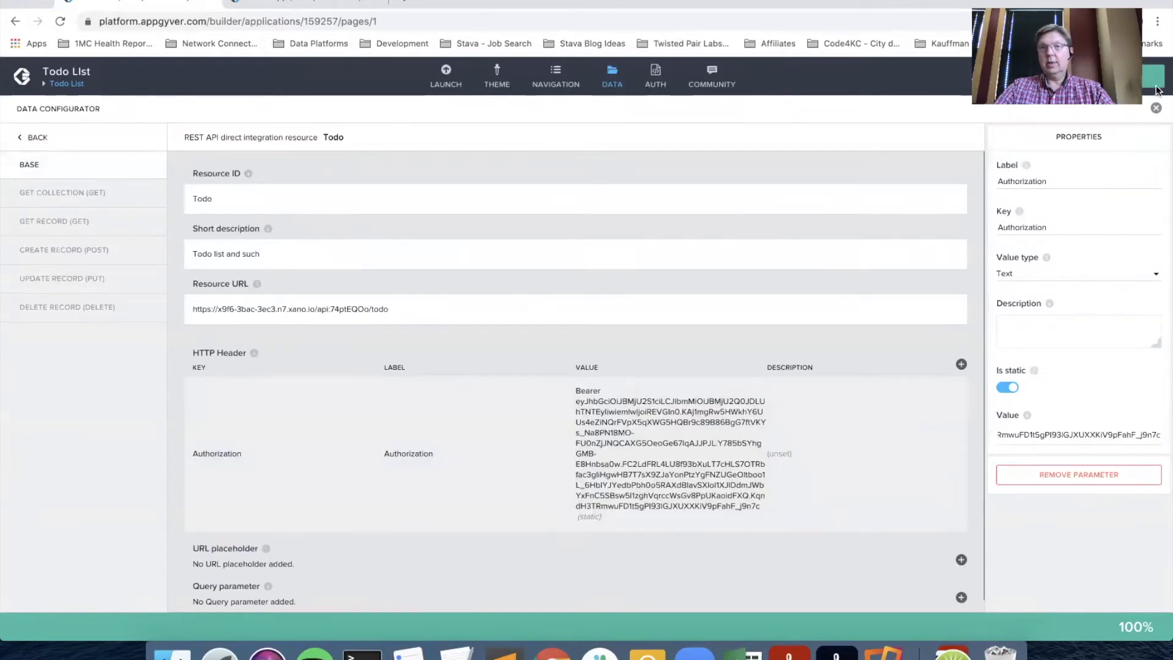
{"action": "left_click", "coordinate": [1155, 86]}
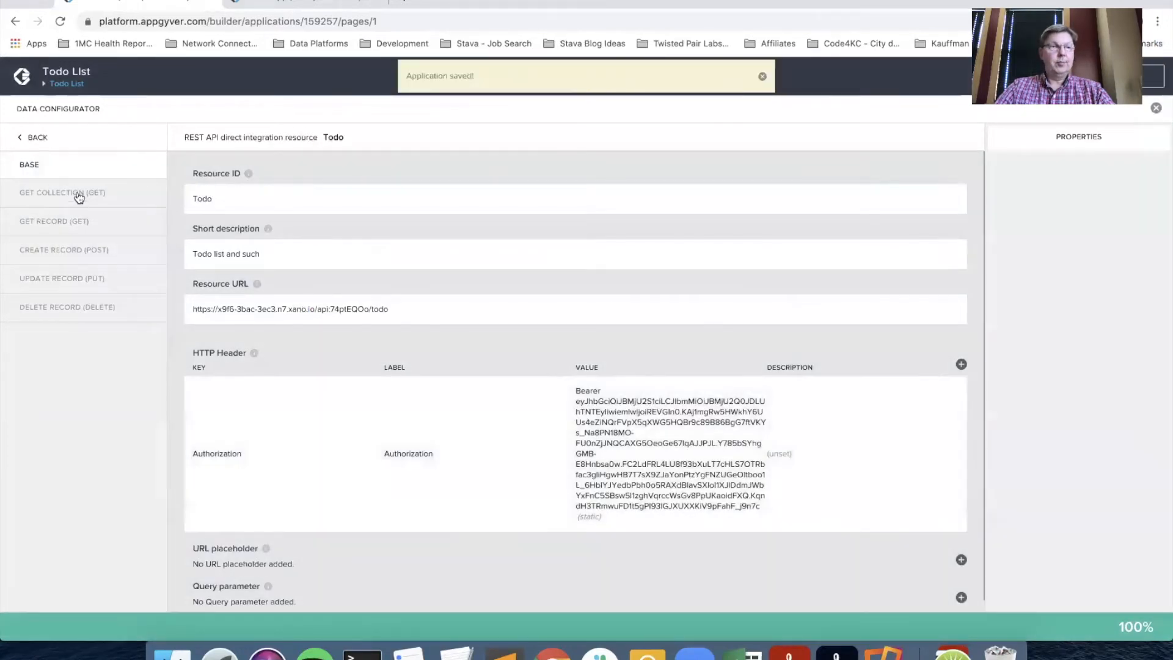
{"action": "left_click", "coordinate": [78, 195]}
{"action": "left_click", "coordinate": [321, 170]}
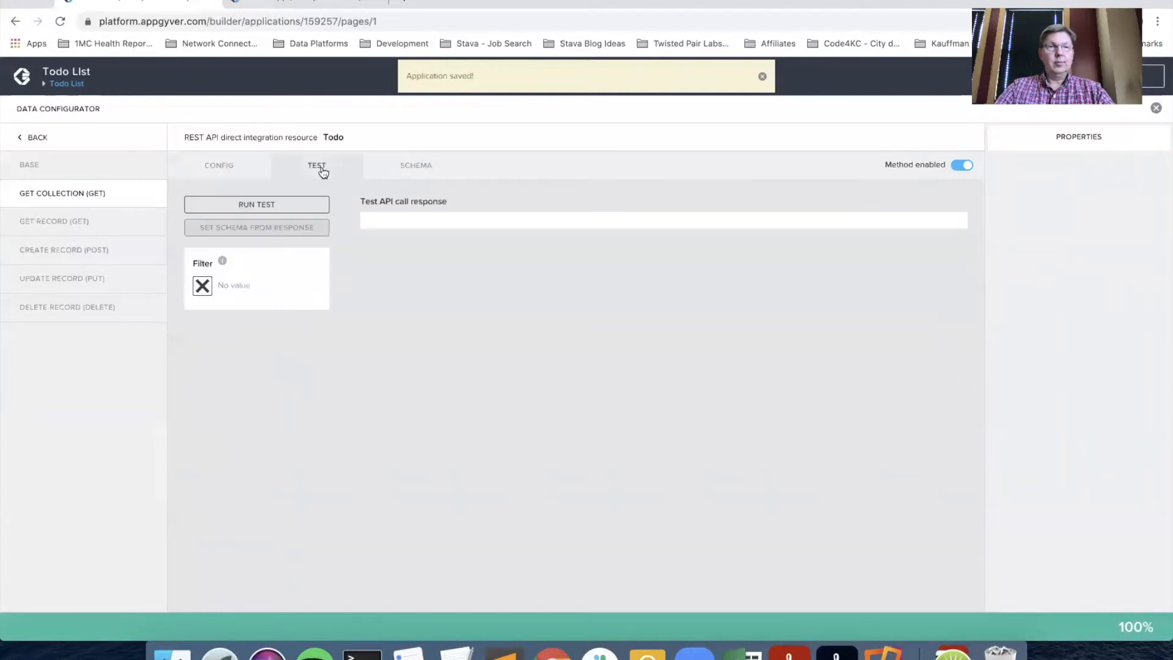
{"action": "left_click", "coordinate": [263, 205]}
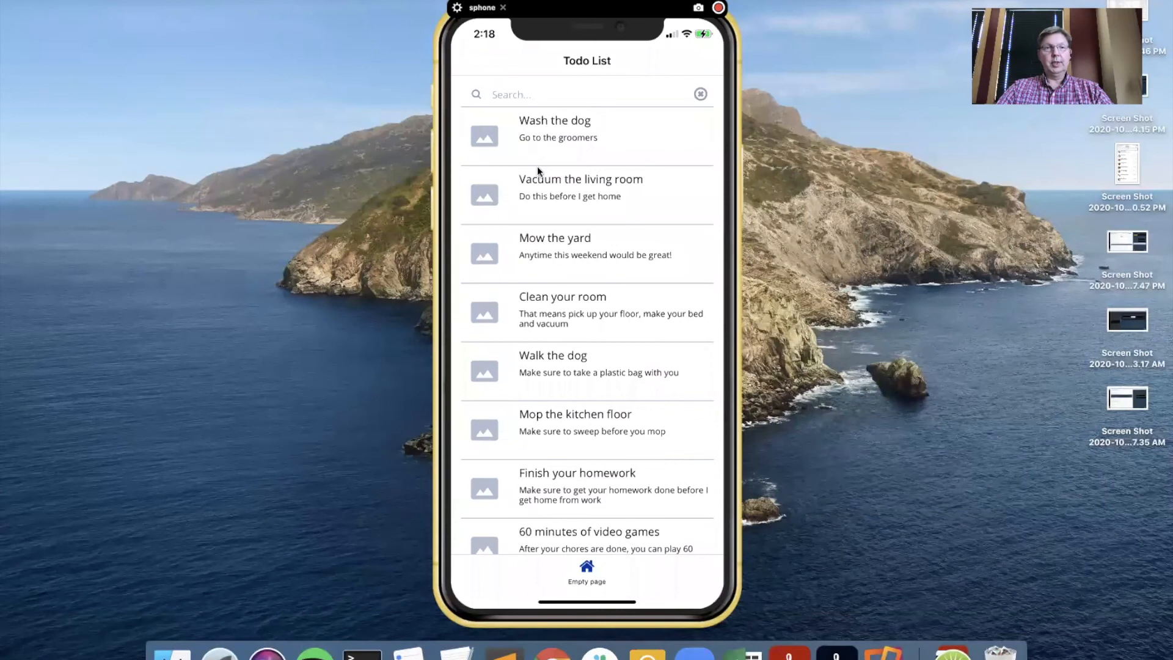
Review the todo items in the preview, then close the data configurator back to the Todo List page.
{"action": "scroll", "coordinate": [587, 341], "scroll_direction": "up", "scroll_amount": 3}
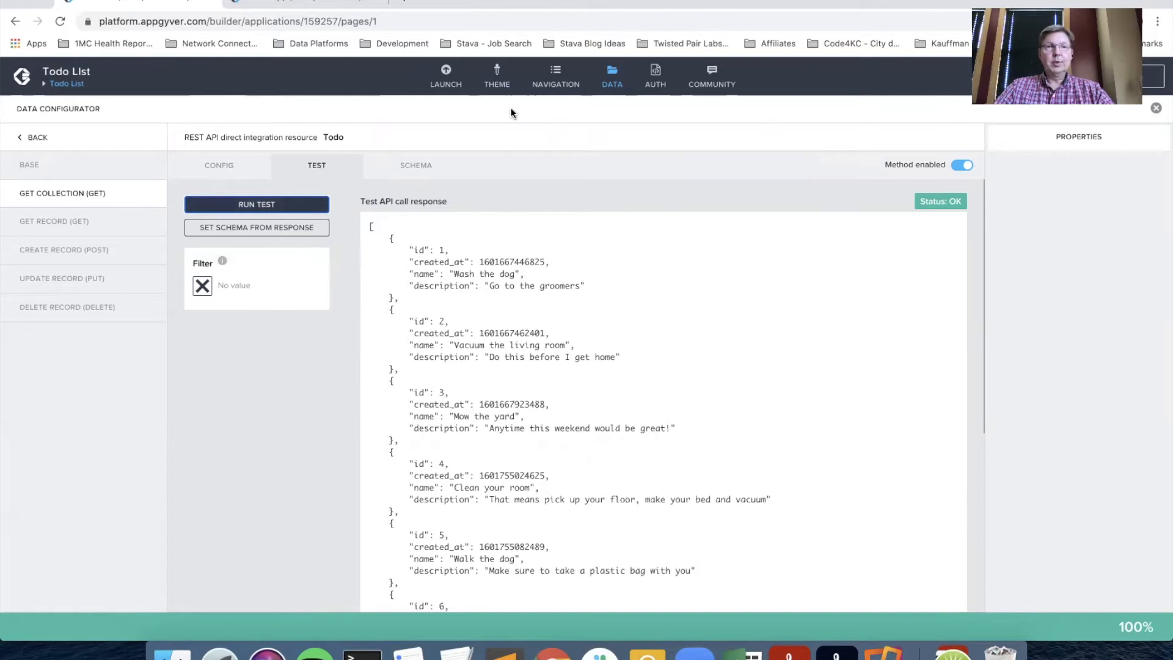
{"action": "left_click", "coordinate": [612, 86]}
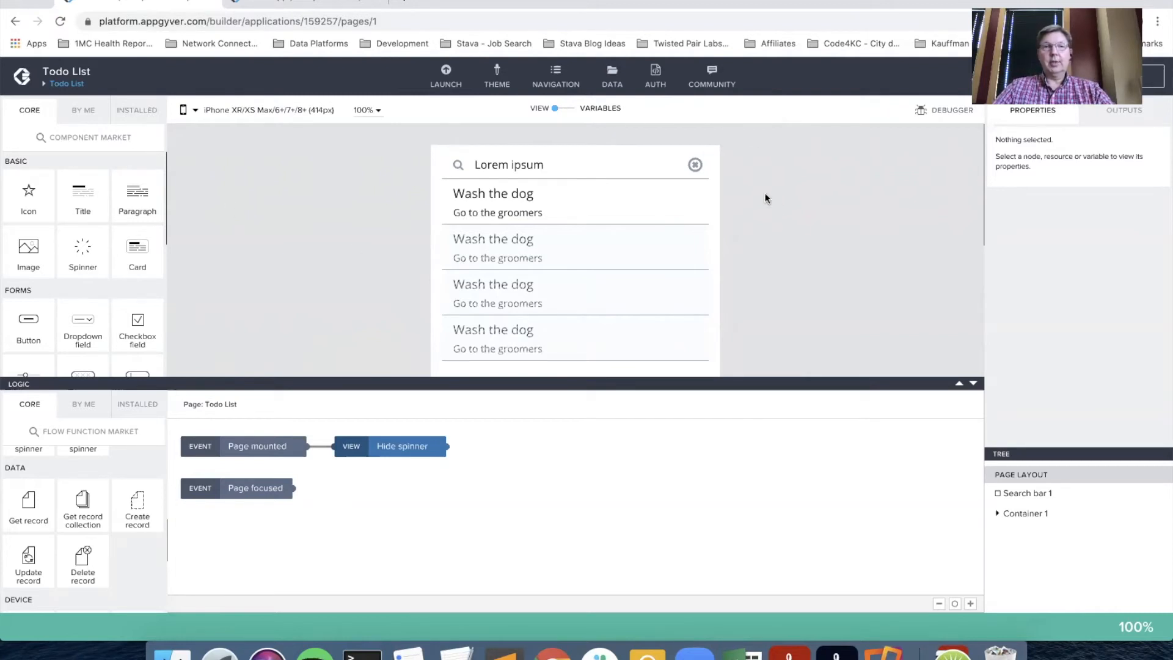
Enable direct third party authentication with a Log in initial view, then view the pages list.
{"action": "left_click", "coordinate": [658, 90]}
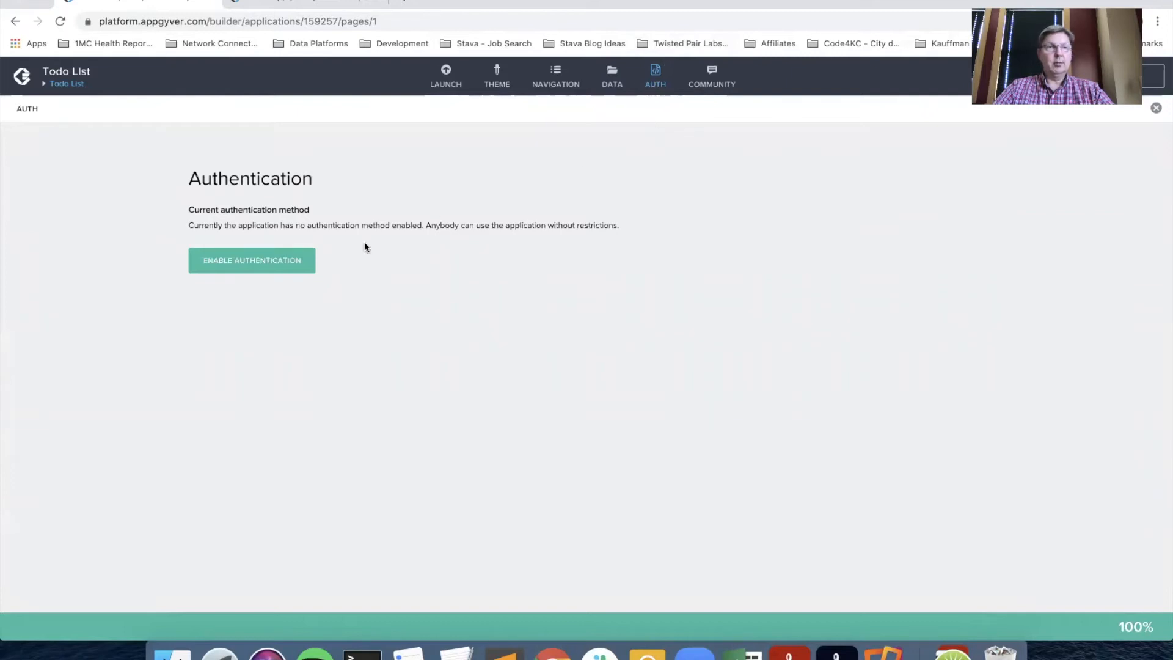
{"action": "double_click", "coordinate": [274, 179]}
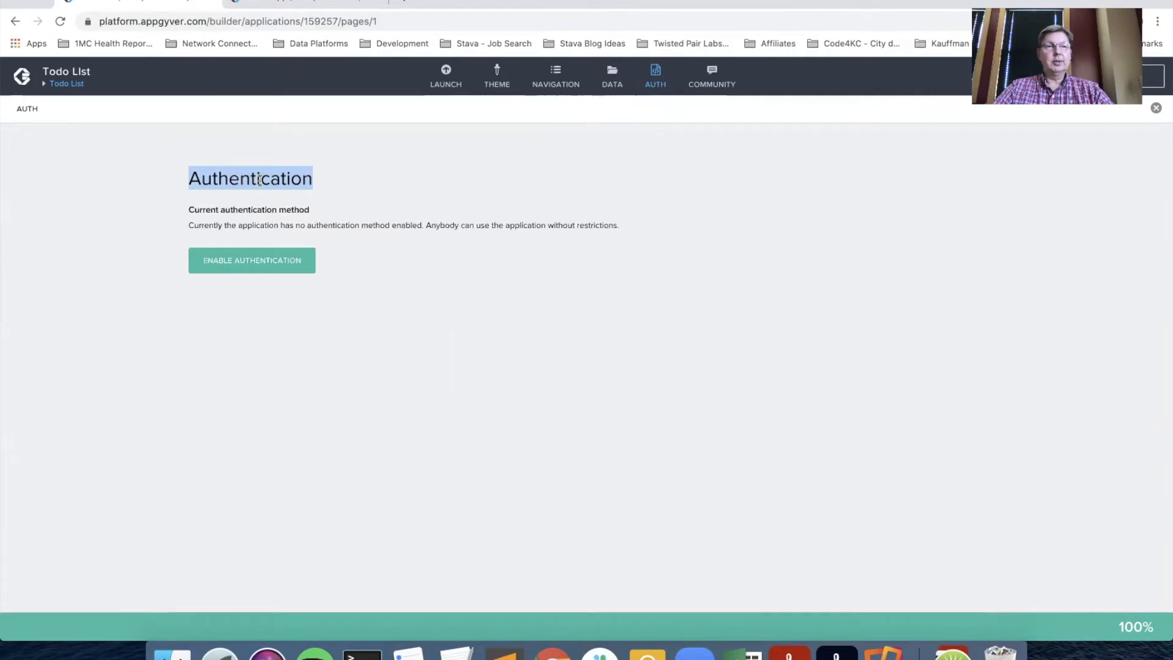
{"action": "double_click", "coordinate": [231, 179]}
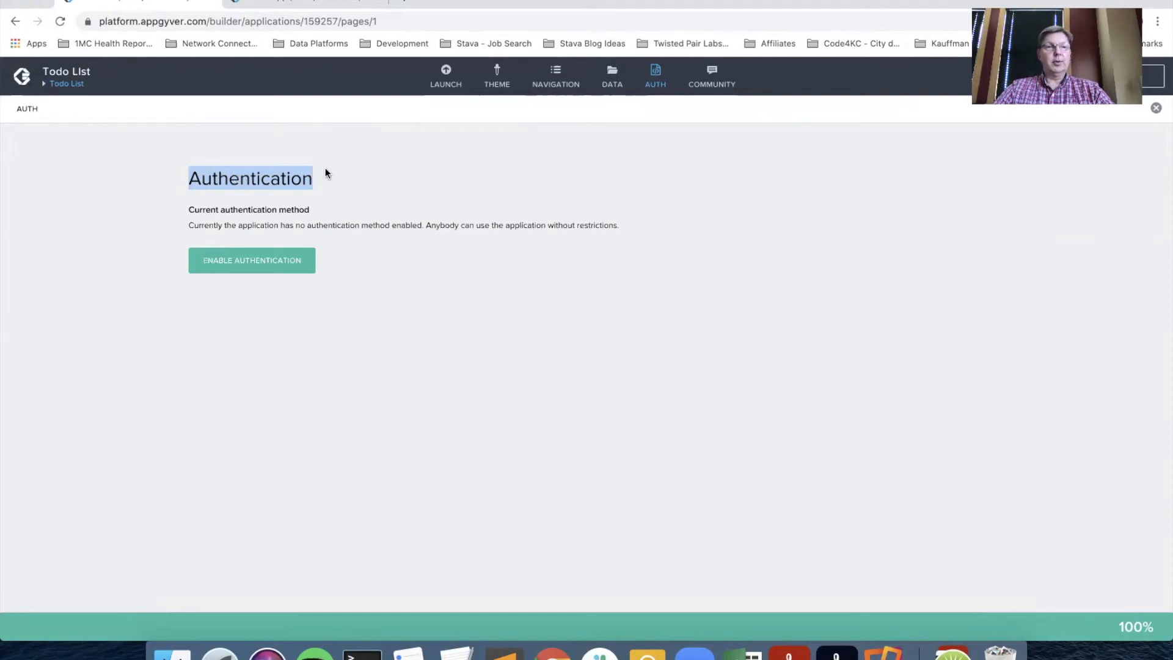
{"action": "left_click", "coordinate": [253, 264]}
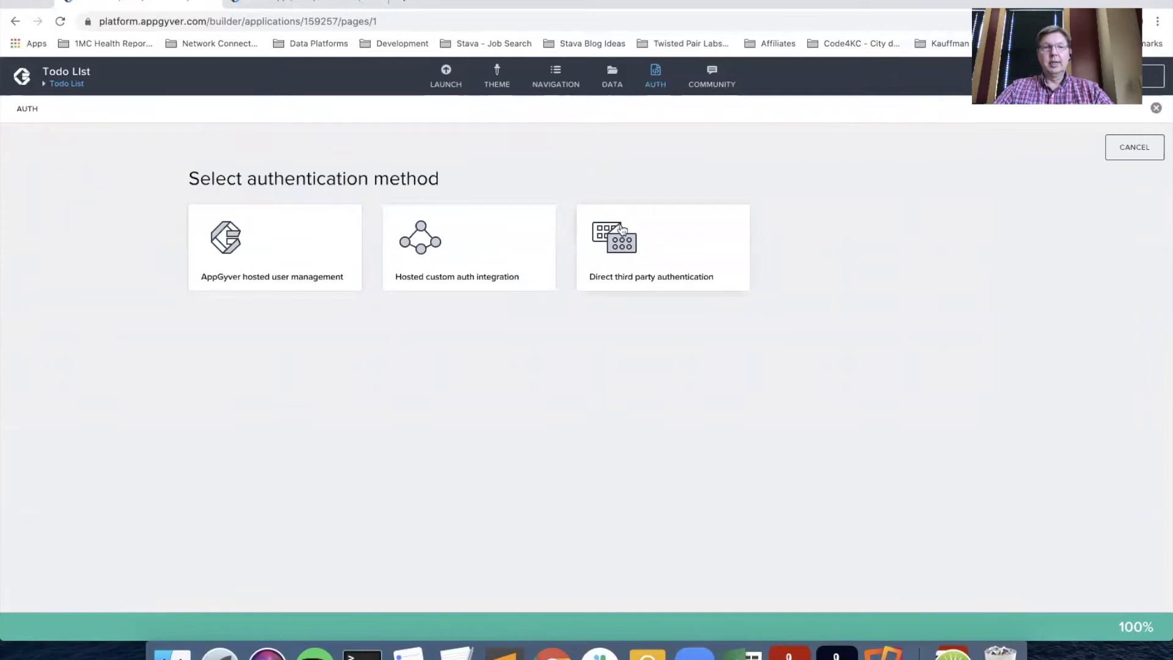
{"action": "left_click", "coordinate": [609, 281]}
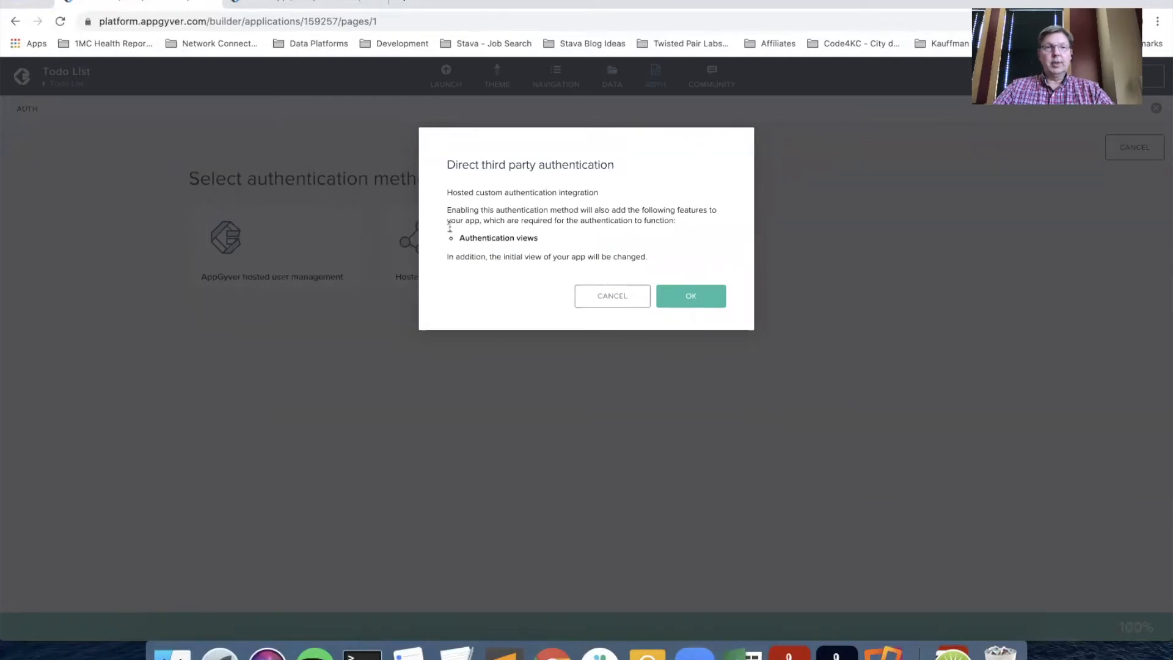
{"action": "left_click", "coordinate": [685, 299]}
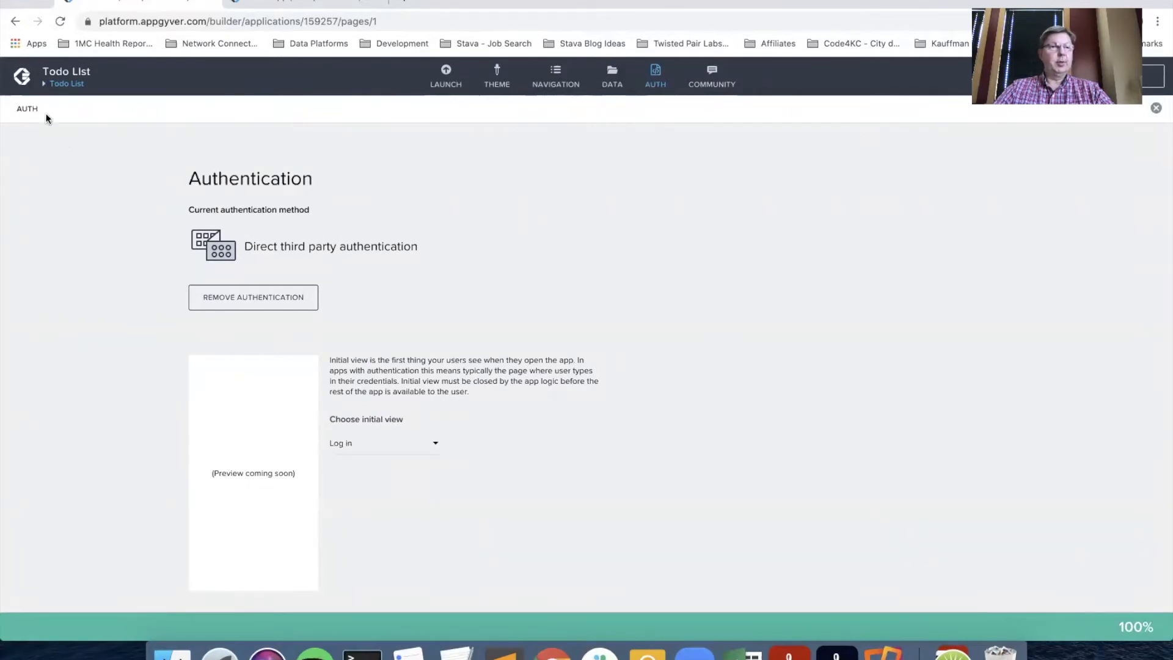
{"action": "left_click", "coordinate": [65, 86]}
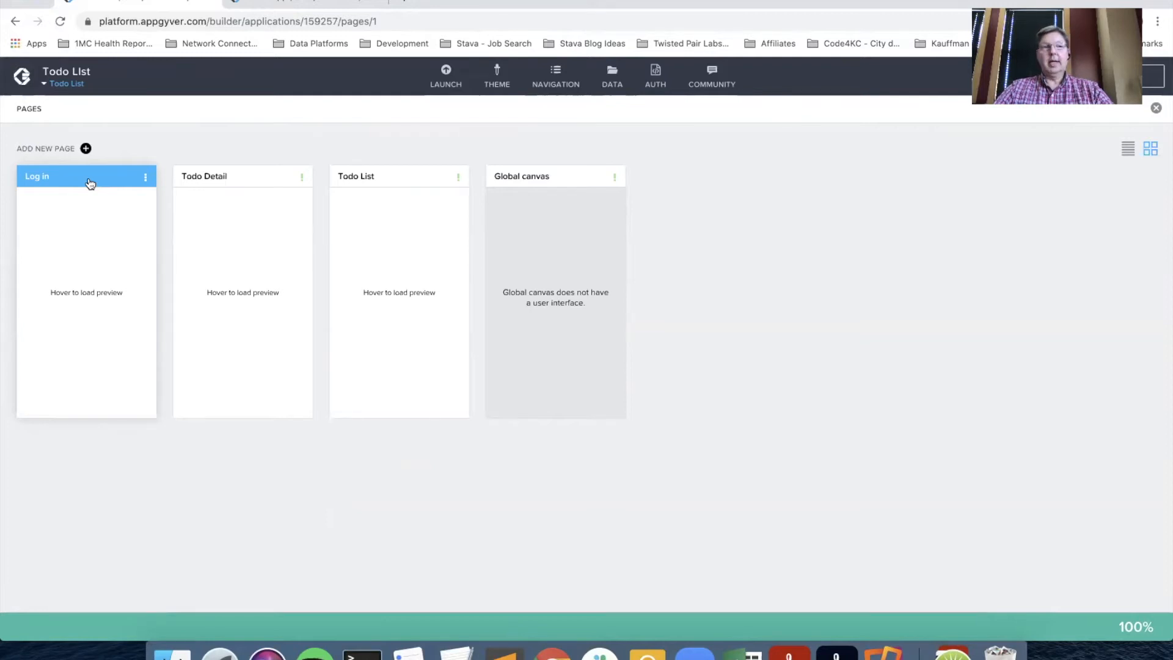
Add a new page named 'Signup'.
{"action": "left_click", "coordinate": [86, 148]}
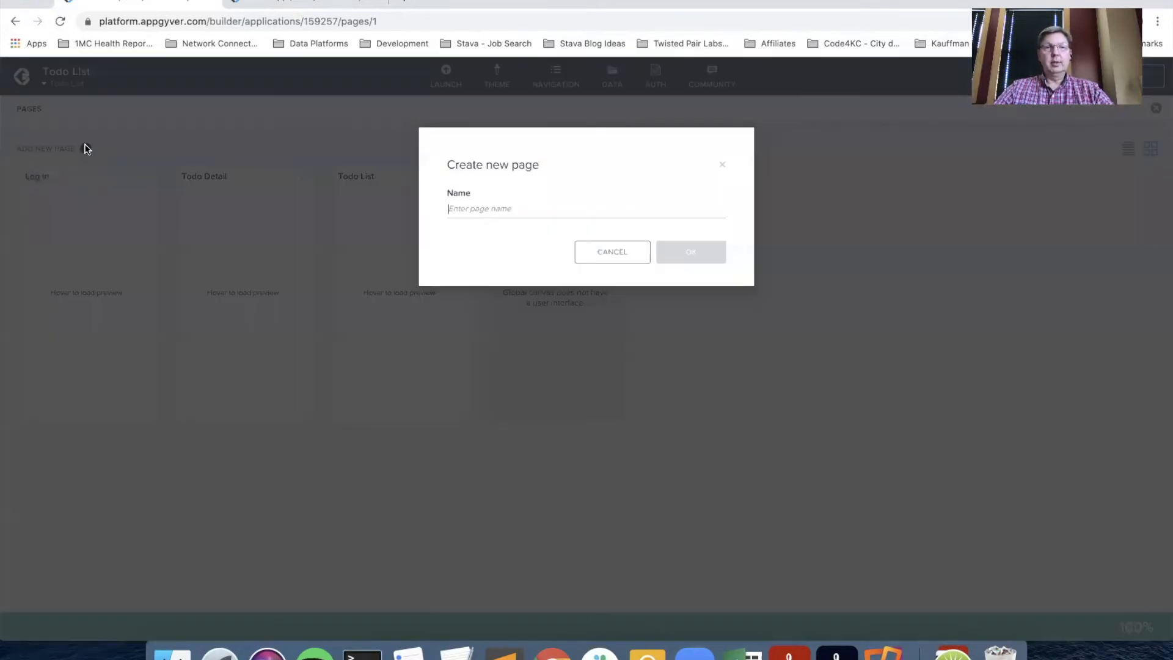
{"action": "type", "text": "Signup"}
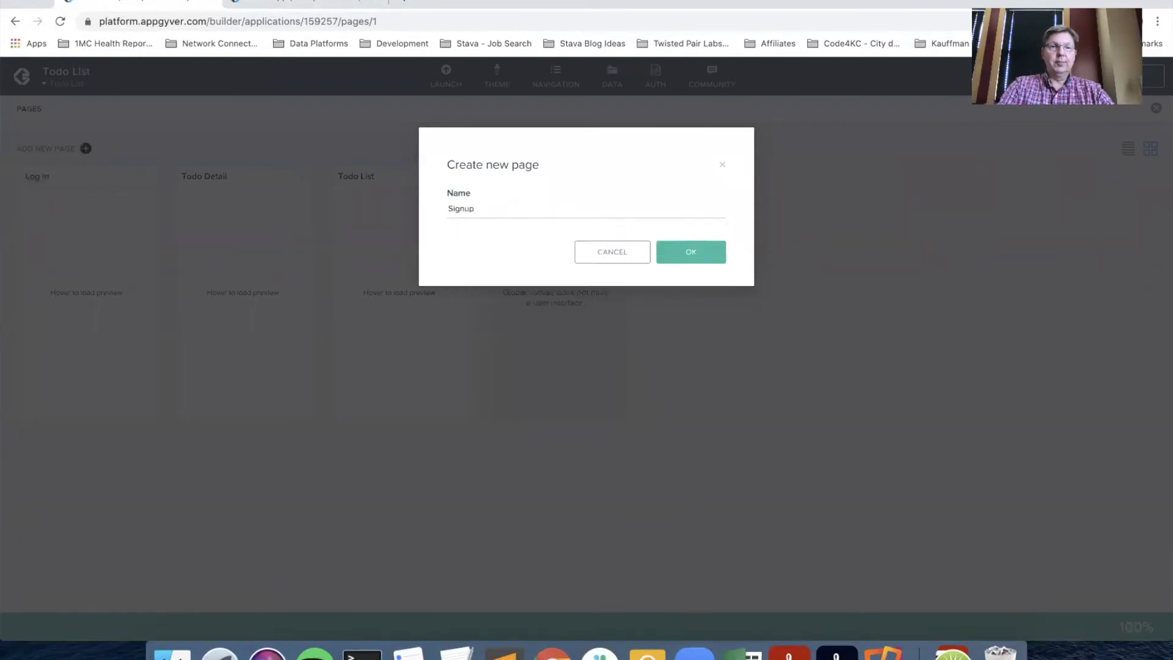
{"action": "left_click", "coordinate": [692, 253]}
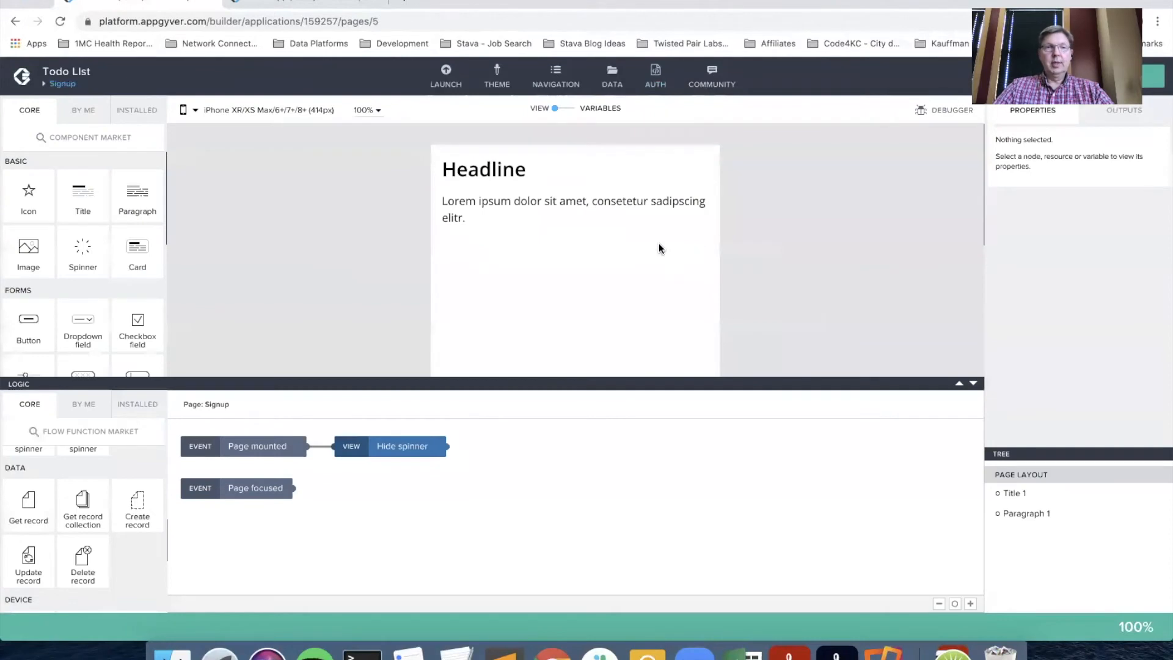
Delete the default Headline title and lorem ipsum paragraph from the Signup page.
{"action": "left_click", "coordinate": [536, 174]}
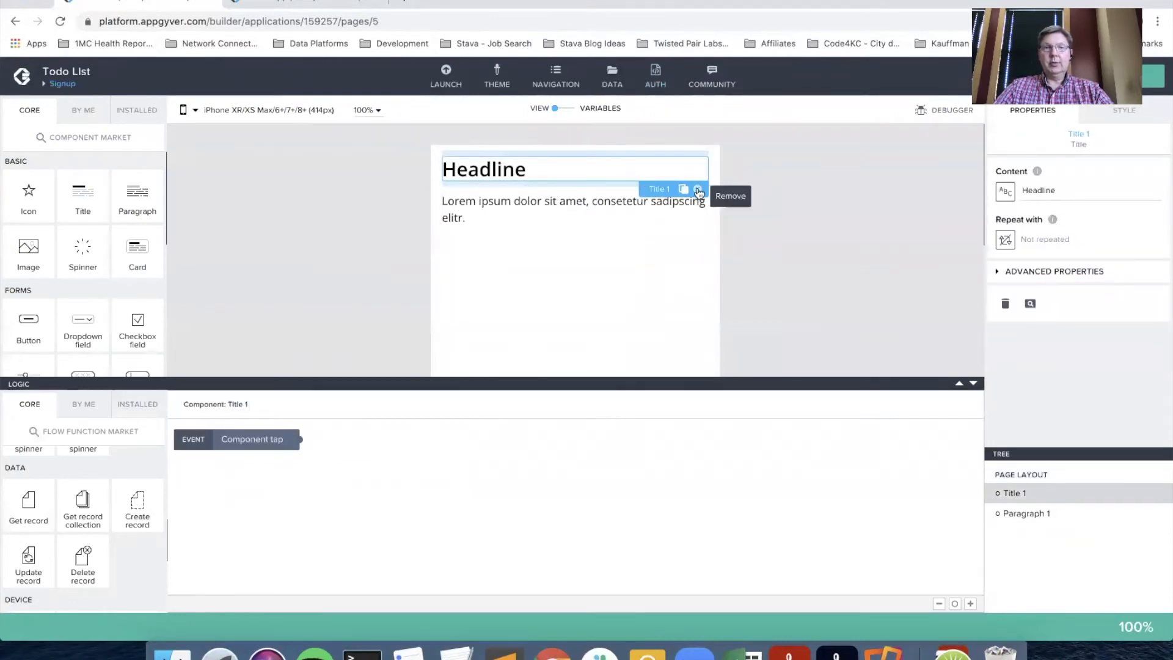
{"action": "left_click", "coordinate": [697, 187]}
{"action": "left_click", "coordinate": [649, 166]}
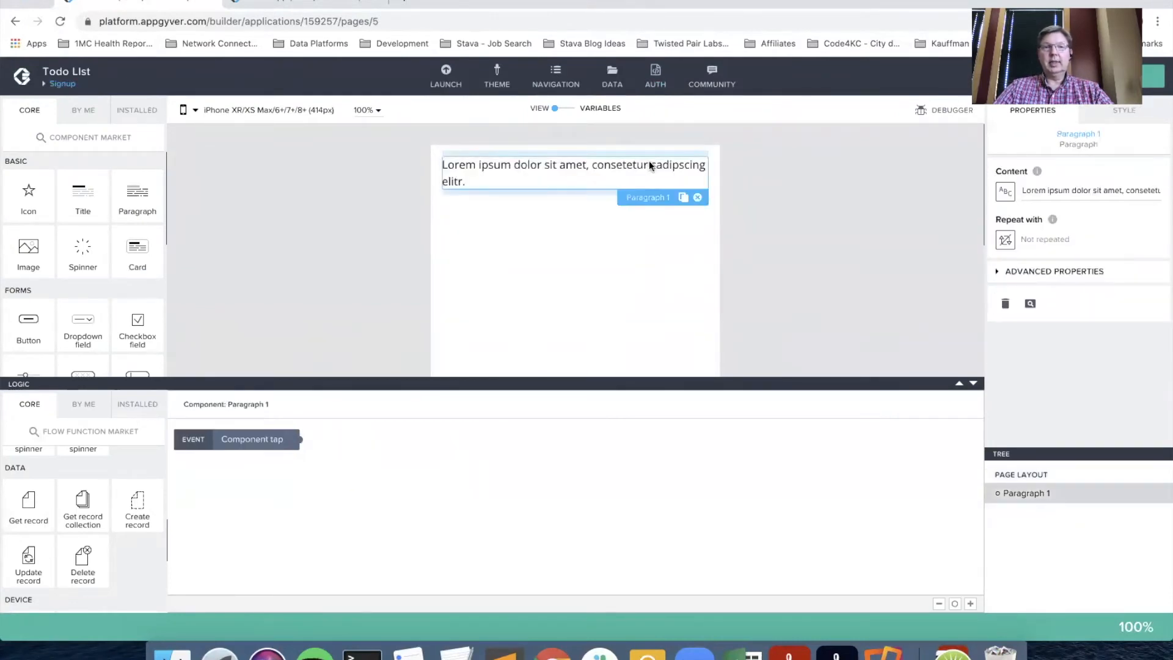
{"action": "left_click", "coordinate": [696, 194]}
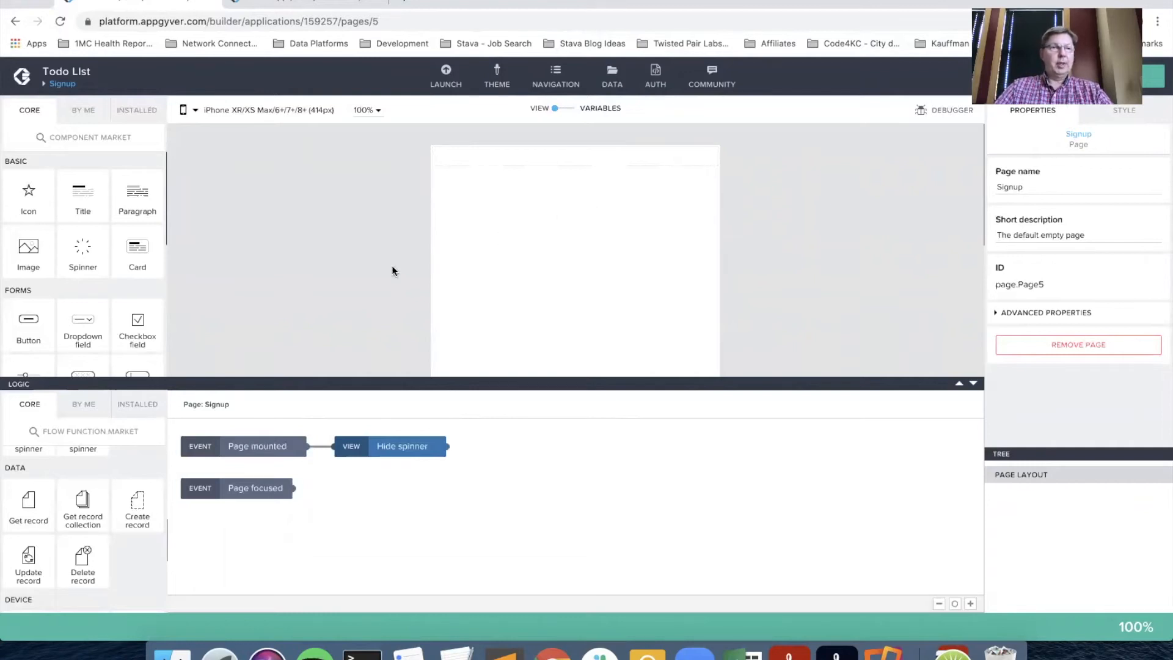
Add two containers to the Signup page and three input fields in the first container.
{"action": "scroll", "coordinate": [52, 251], "scroll_direction": "down", "scroll_amount": 5}
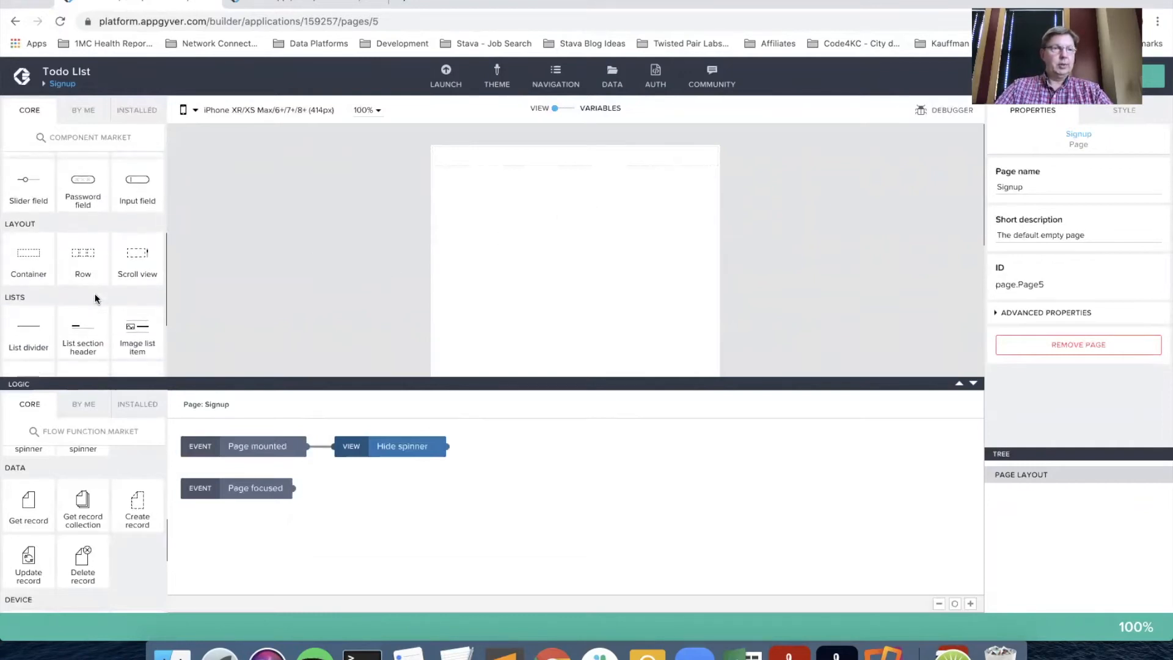
{"action": "left_click_drag", "start_coordinate": [51, 251], "coordinate": [499, 197]}
{"action": "left_click_drag", "start_coordinate": [26, 240], "coordinate": [533, 182]}
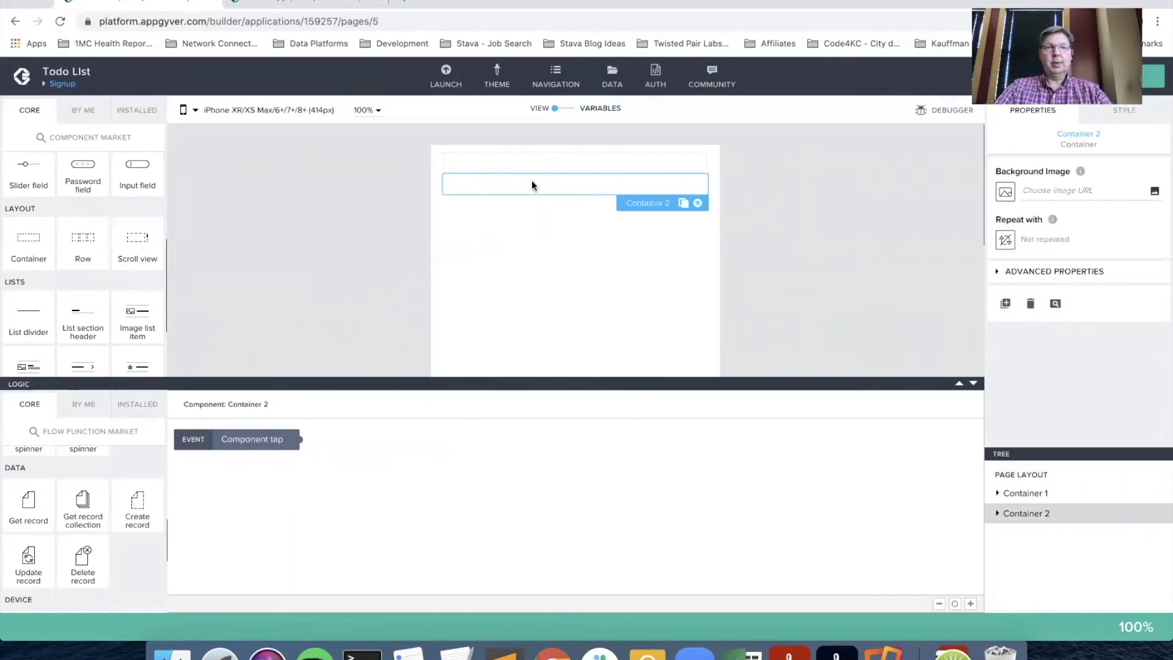
{"action": "left_click", "coordinate": [519, 149]}
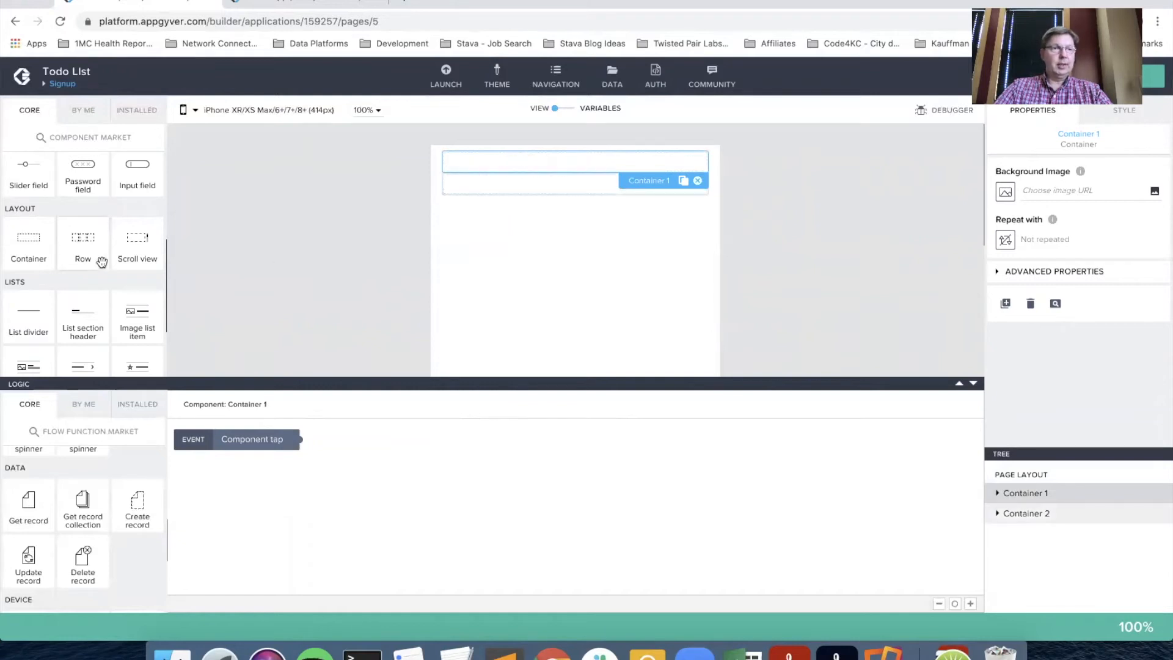
{"action": "scroll", "coordinate": [138, 241], "scroll_direction": "up", "scroll_amount": 3}
{"action": "left_click_drag", "start_coordinate": [361, 189], "coordinate": [484, 162]}
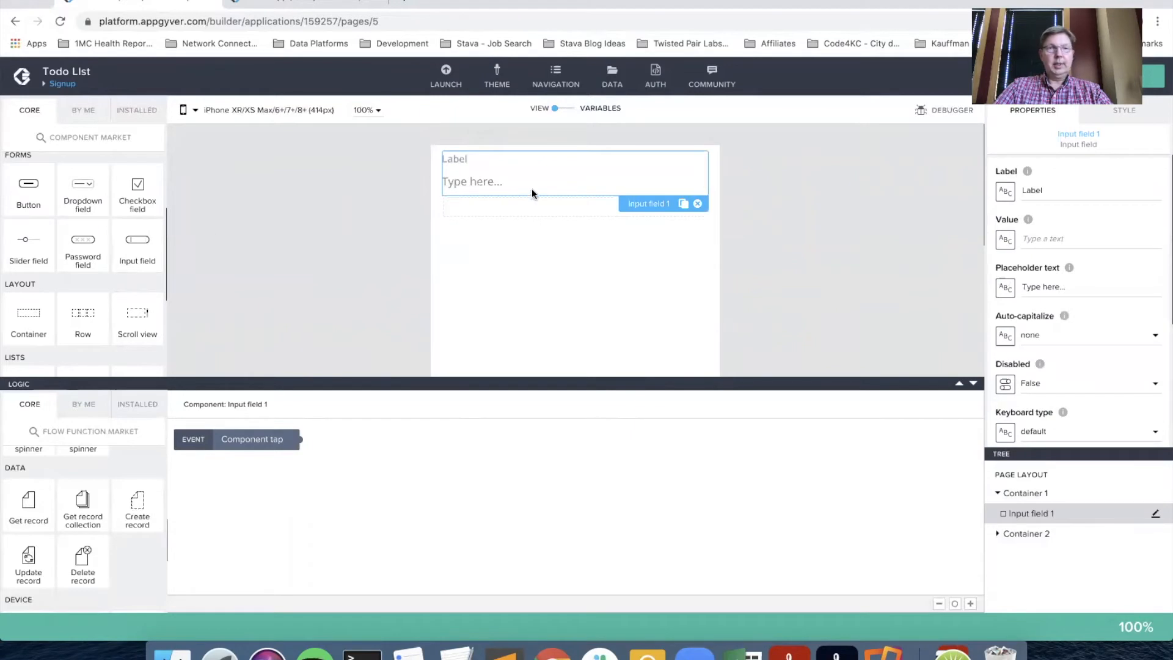
{"action": "left_click", "coordinate": [684, 204]}
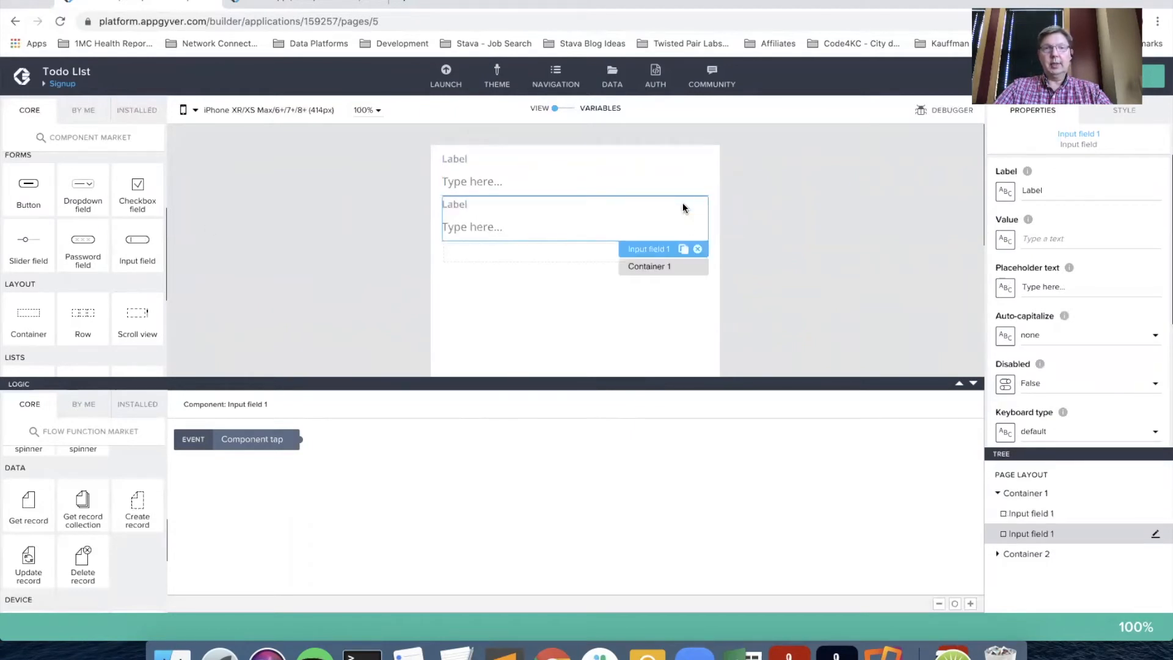
{"action": "left_click", "coordinate": [684, 250]}
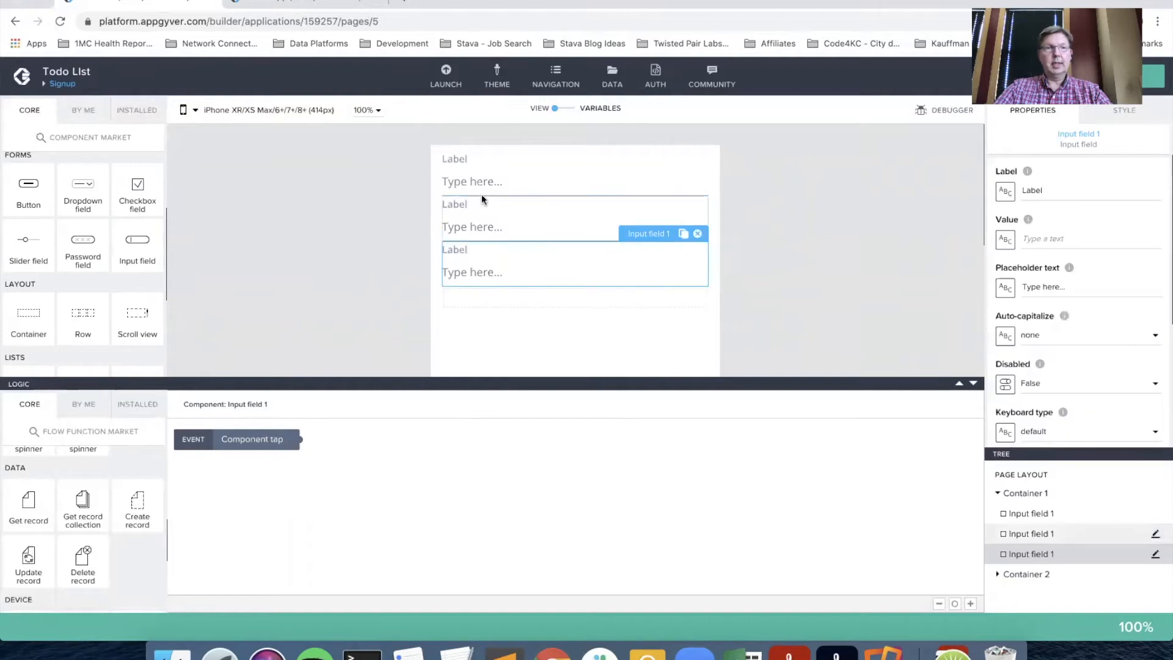
Relabel the three input fields 'Email', 'Name' and 'P'.
{"action": "left_click", "coordinate": [479, 168]}
{"action": "double_click", "coordinate": [1041, 192]}
{"action": "type", "text": "Na"}
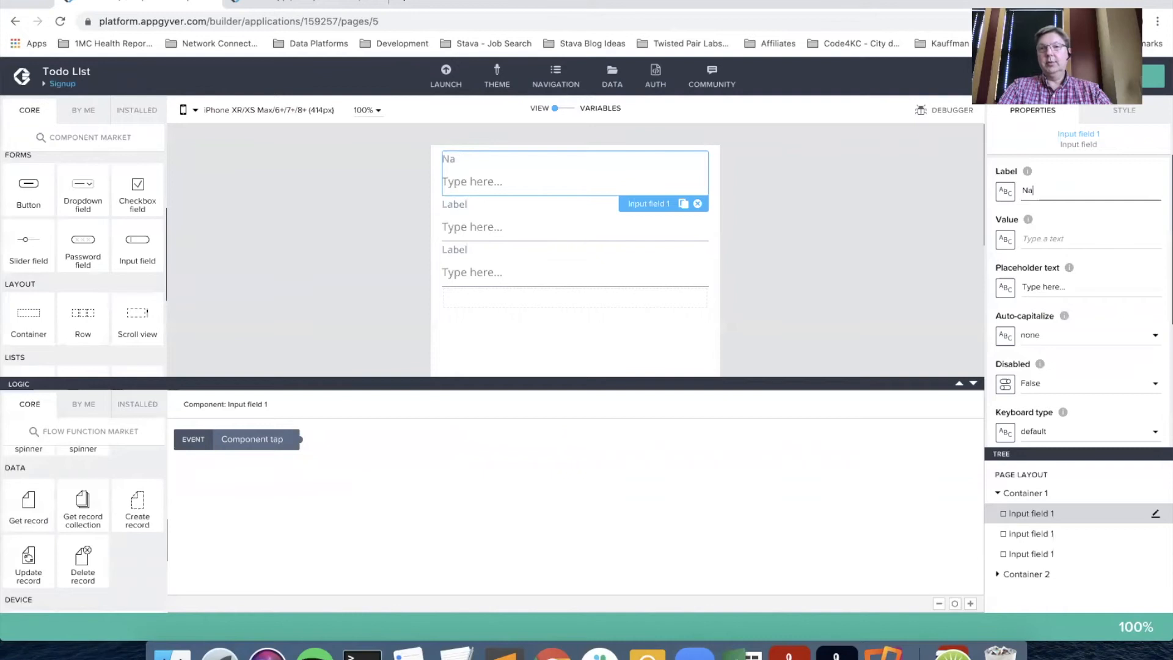
{"action": "key", "text": "BackSpace"}
{"action": "key", "text": "BackSpace"}
{"action": "type", "text": "Email"}
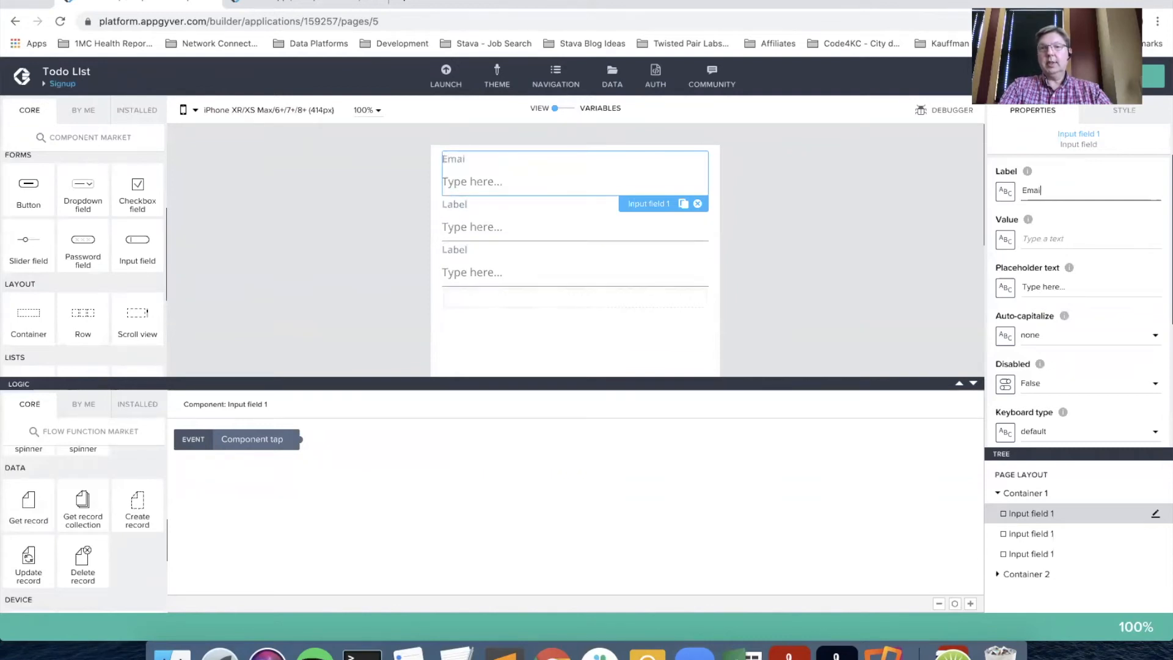
{"action": "left_click", "coordinate": [488, 238]}
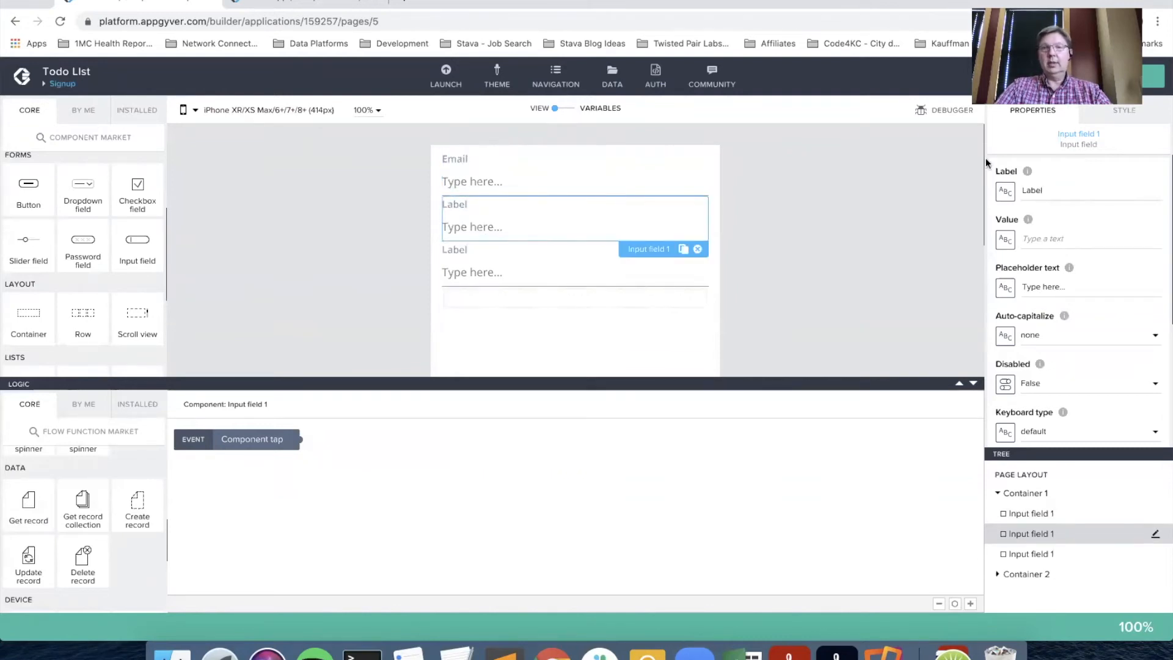
{"action": "double_click", "coordinate": [1029, 191]}
{"action": "type", "text": "Name"}
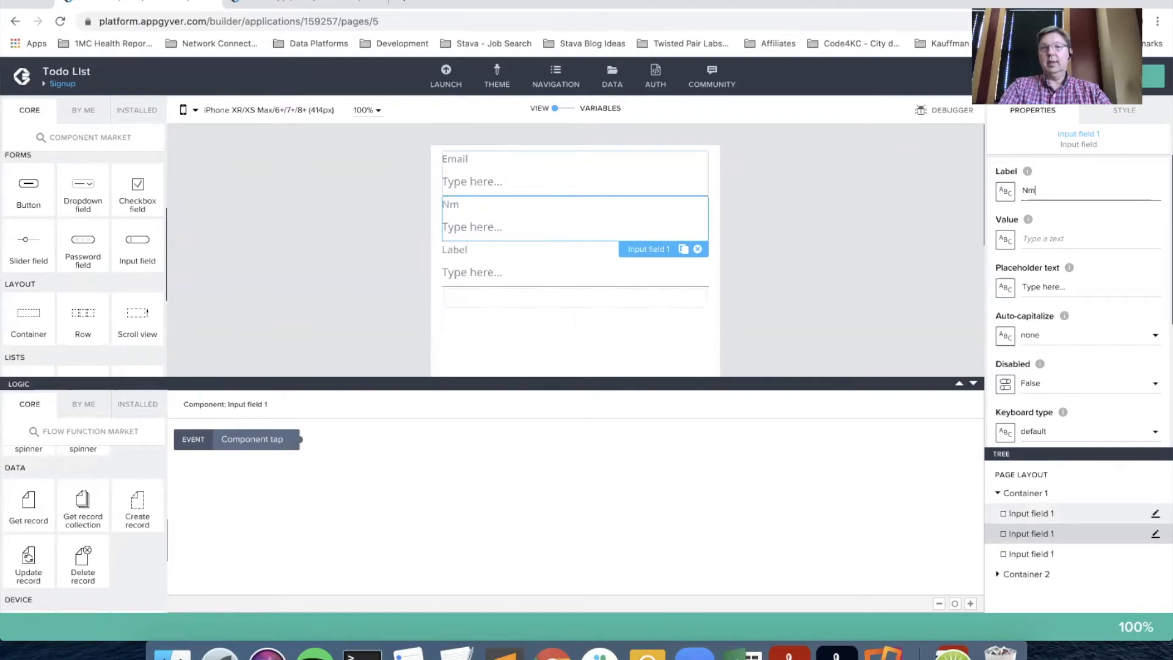
{"action": "key", "text": "BackSpace"}
{"action": "key", "text": "BackSpace"}
{"action": "key", "text": "BackSpace"}
{"action": "type", "text": "ame"}
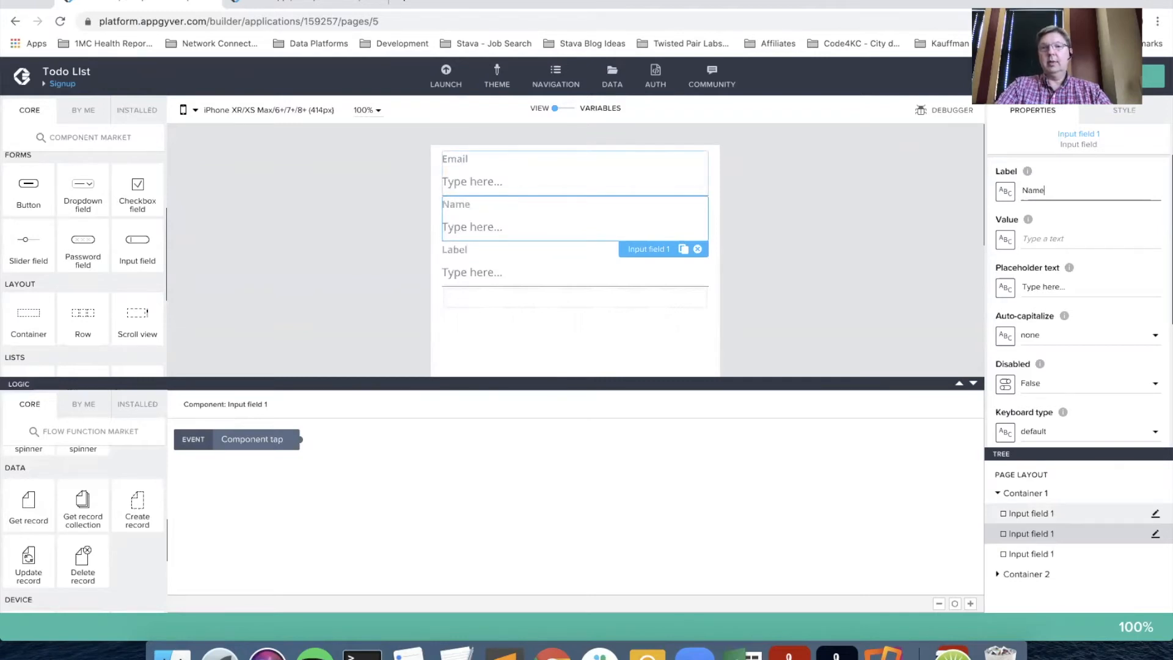
{"action": "left_click", "coordinate": [467, 283]}
{"action": "double_click", "coordinate": [1038, 191]}
{"action": "type", "text": "P"}
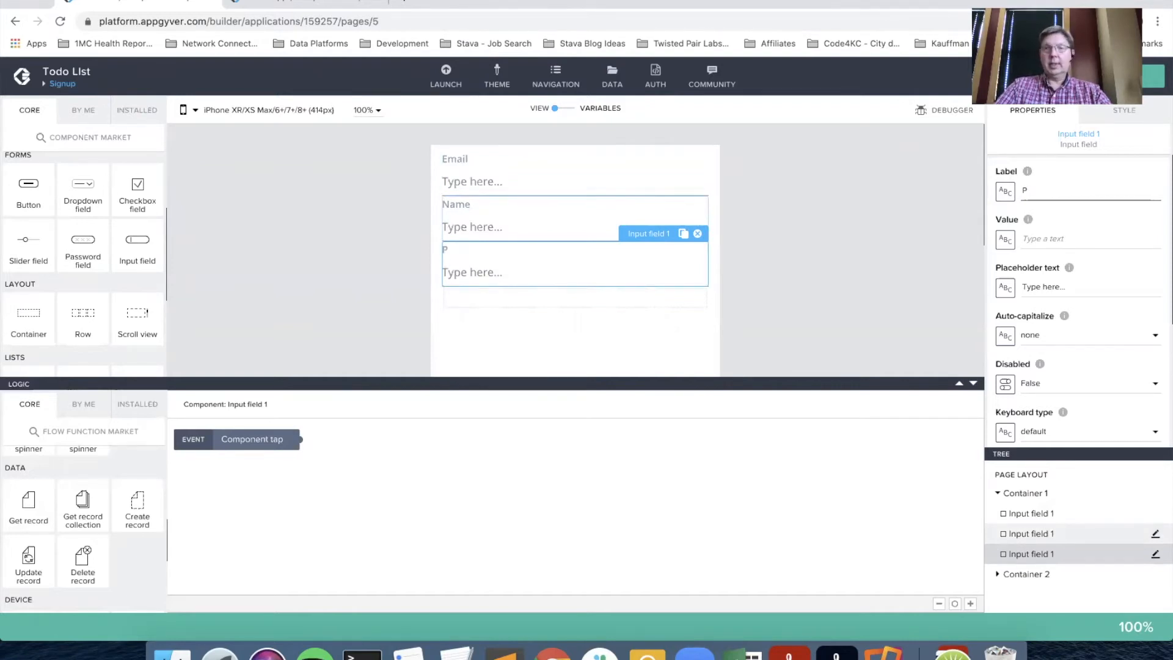
Replace the third input with a Password field in Container 1 labelled 'Password'.
{"action": "left_click", "coordinate": [697, 234]}
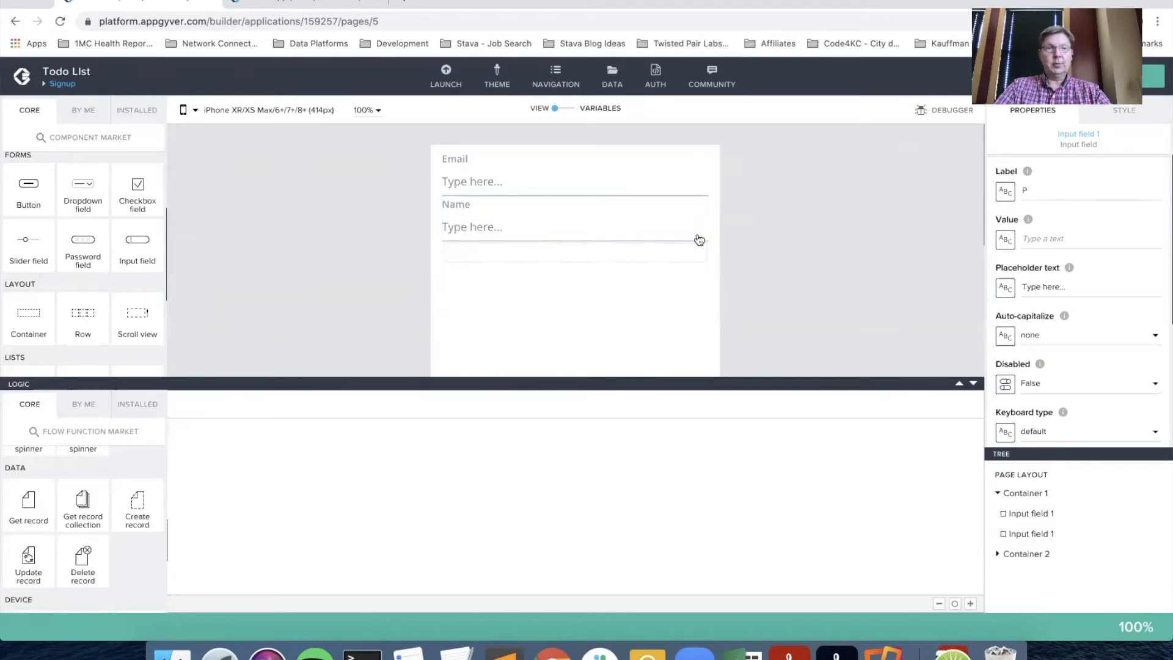
{"action": "left_click_drag", "start_coordinate": [82, 247], "coordinate": [489, 259]}
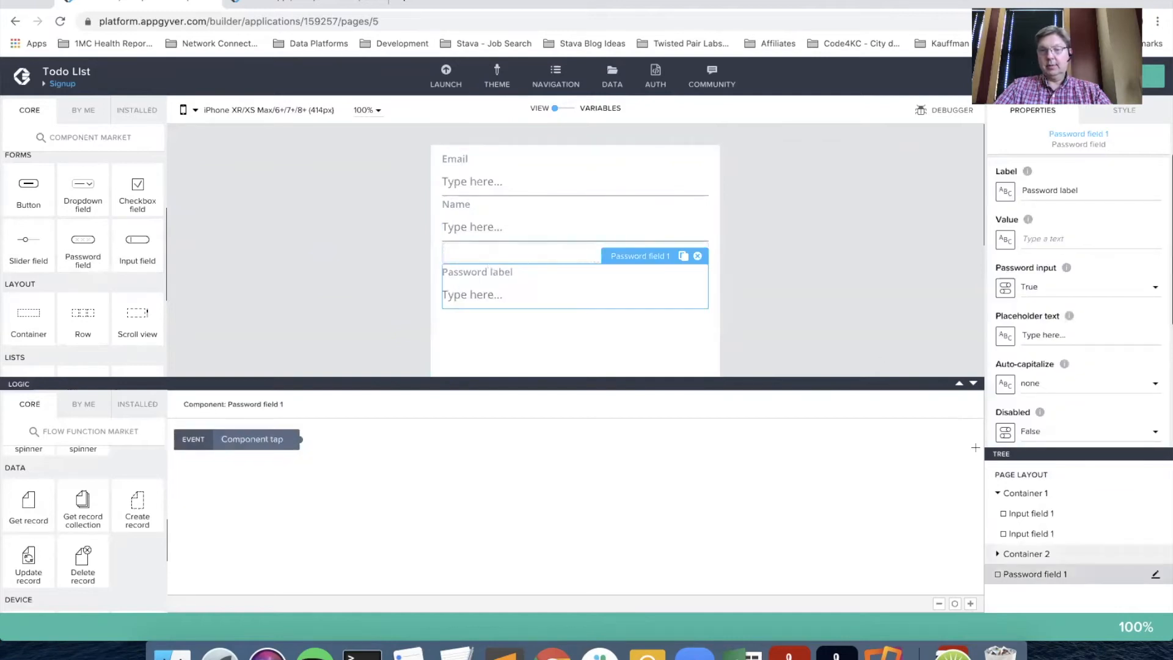
{"action": "left_click_drag", "start_coordinate": [1025, 578], "coordinate": [1033, 537]}
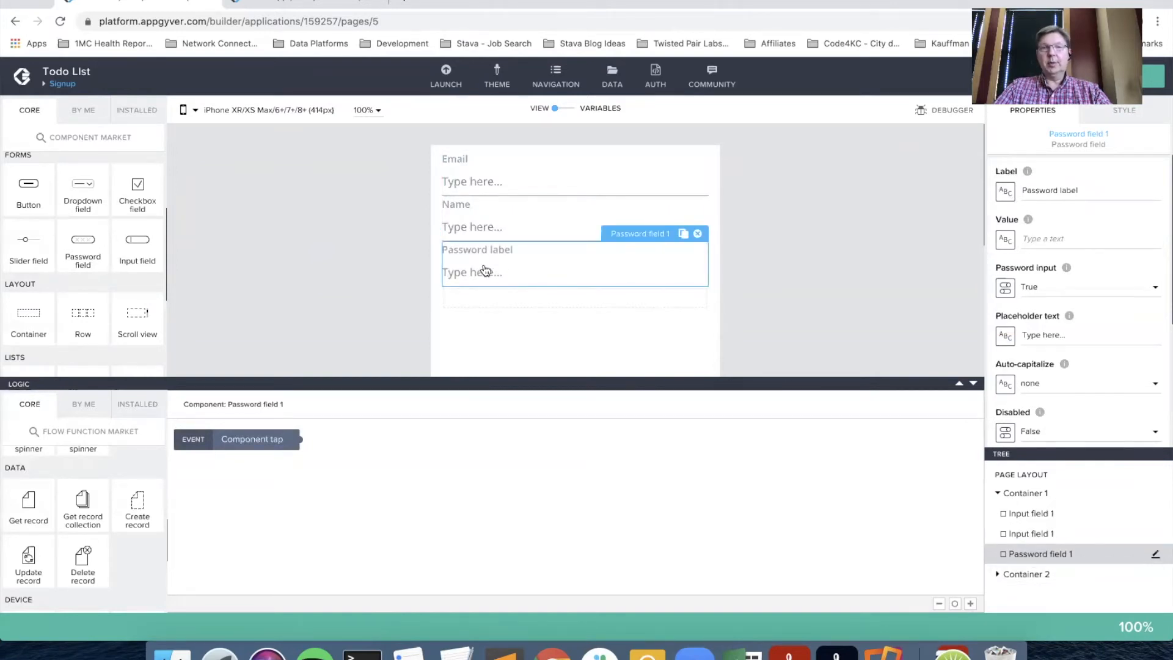
{"action": "left_click", "coordinate": [1057, 190]}
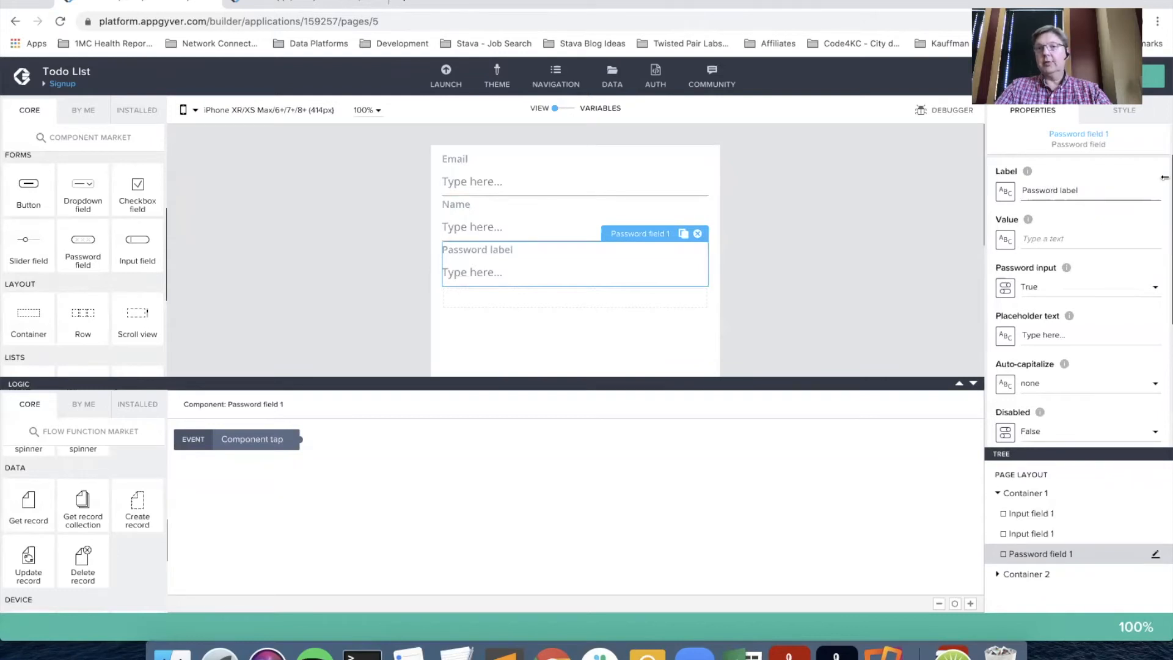
{"action": "key", "text": "shift+super+Right"}
{"action": "key", "text": "BackSpace"}
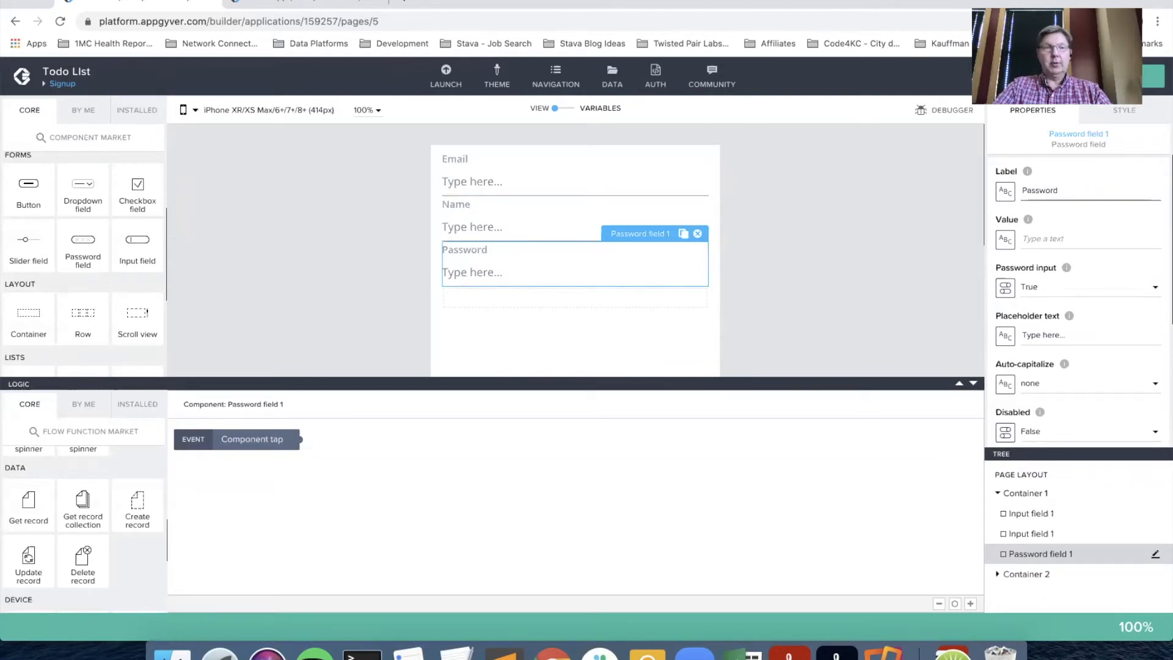
{"action": "left_click", "coordinate": [533, 179]}
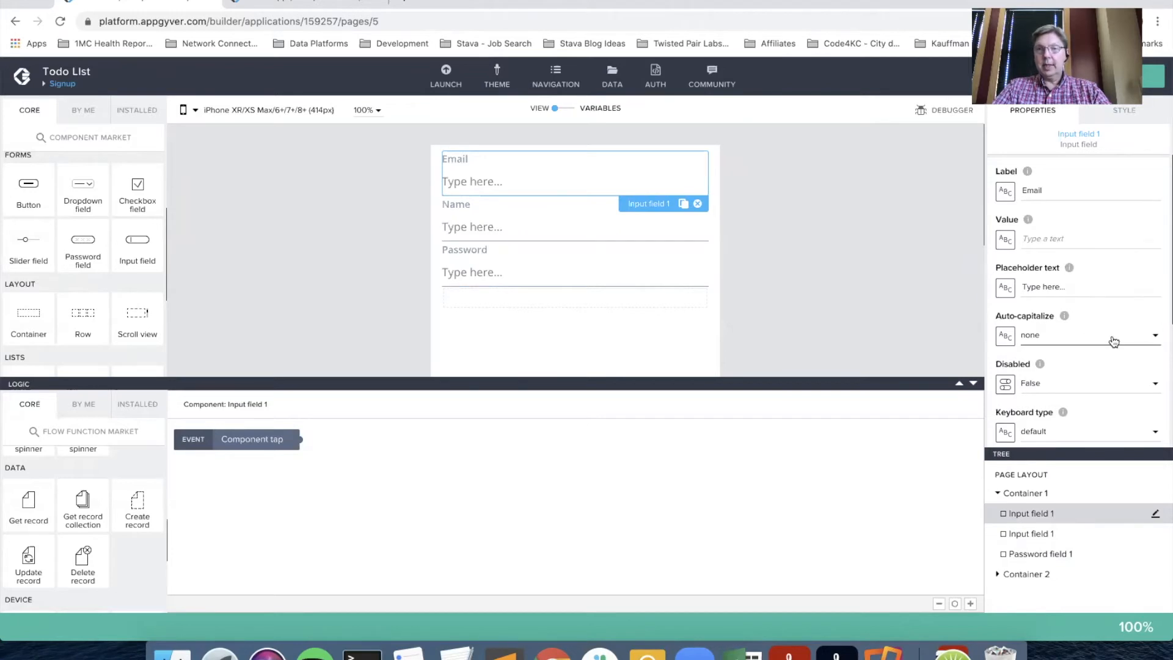
Set the Email input field's keyboard type to email-address.
{"action": "scroll", "coordinate": [1116, 343], "scroll_direction": "down", "scroll_amount": 3}
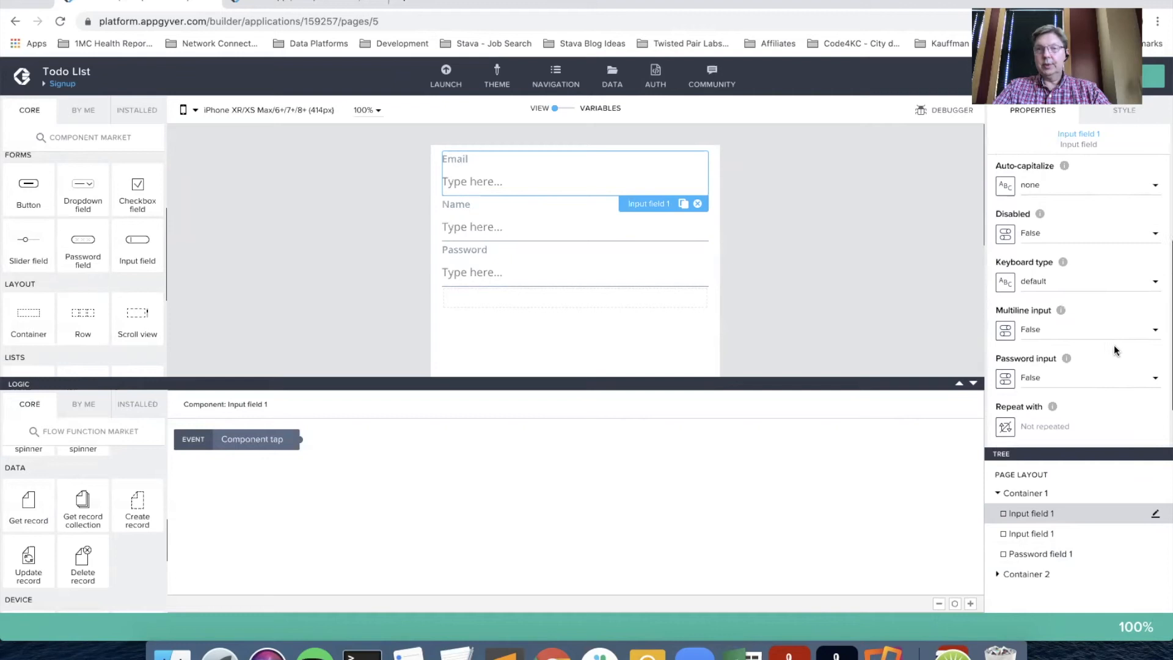
{"action": "left_click", "coordinate": [1032, 259]}
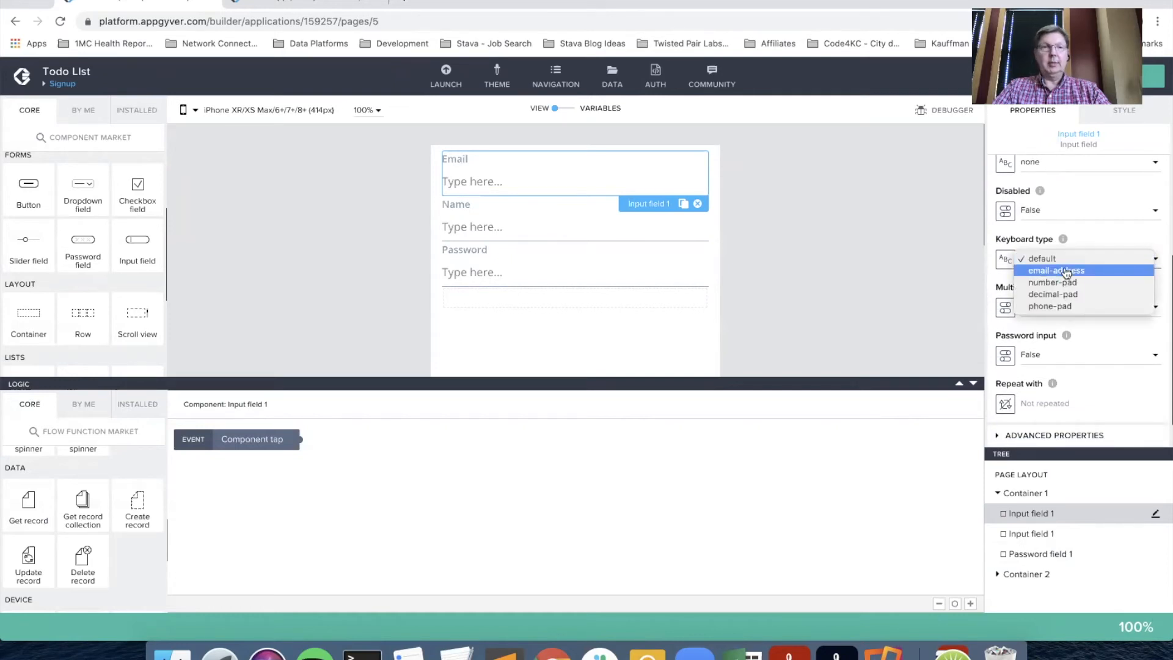
{"action": "left_click", "coordinate": [1066, 271]}
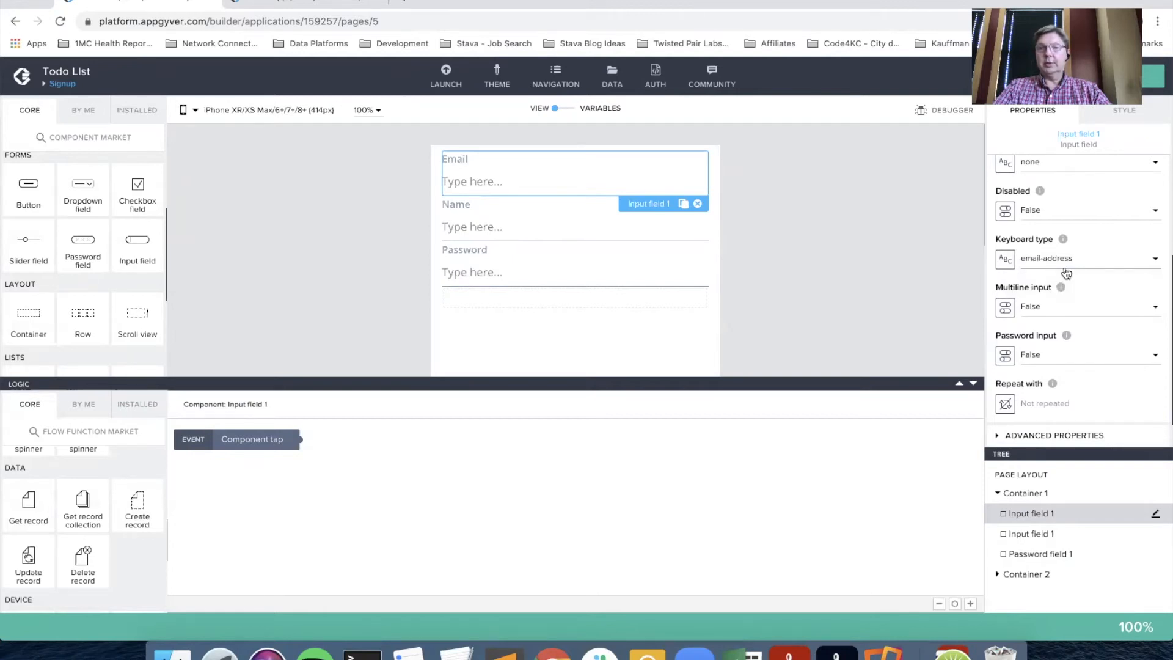
Review the Name and Password input fields' properties.
{"action": "left_click", "coordinate": [558, 227]}
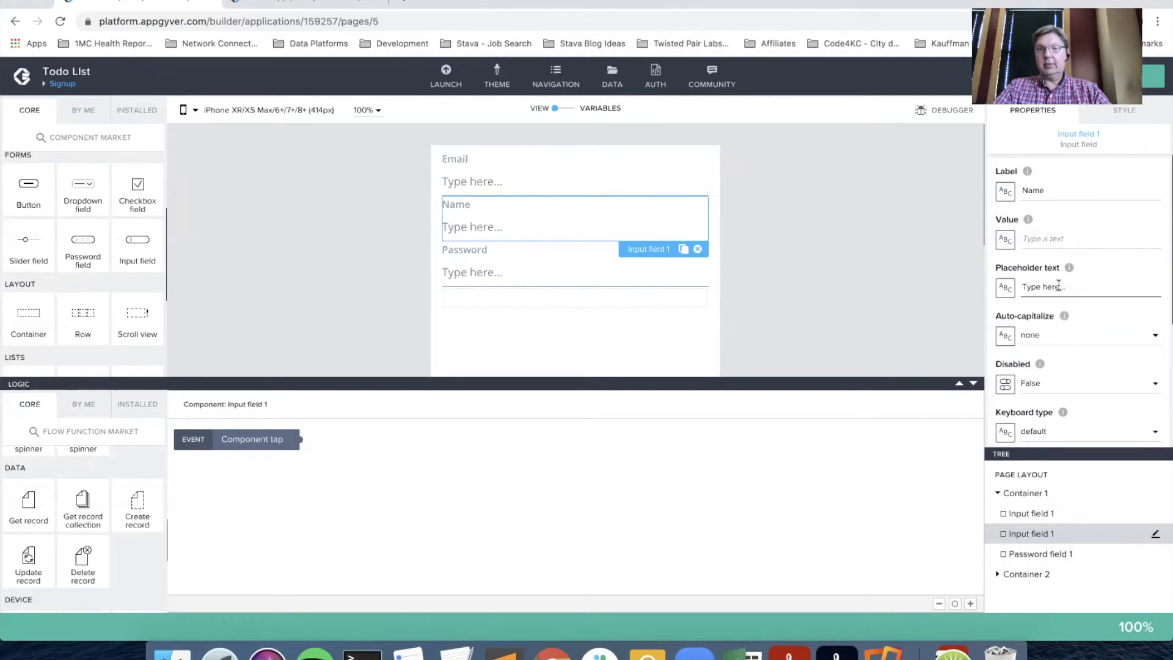
{"action": "scroll", "coordinate": [1057, 281], "scroll_direction": "down", "scroll_amount": 4}
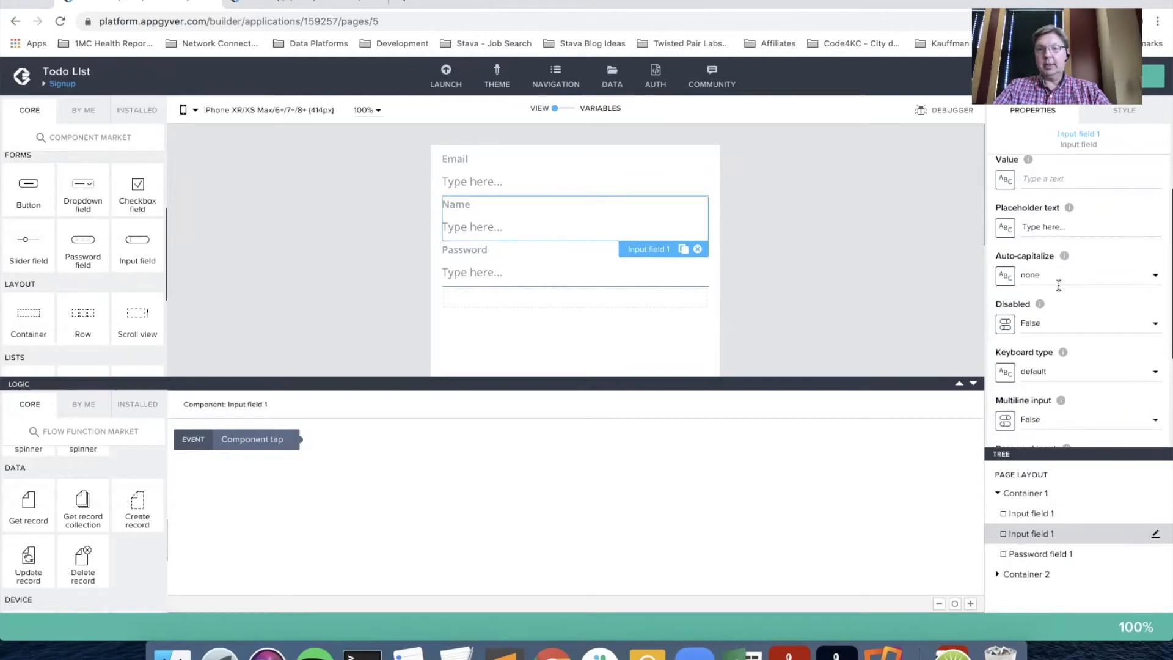
{"action": "left_click", "coordinate": [487, 269]}
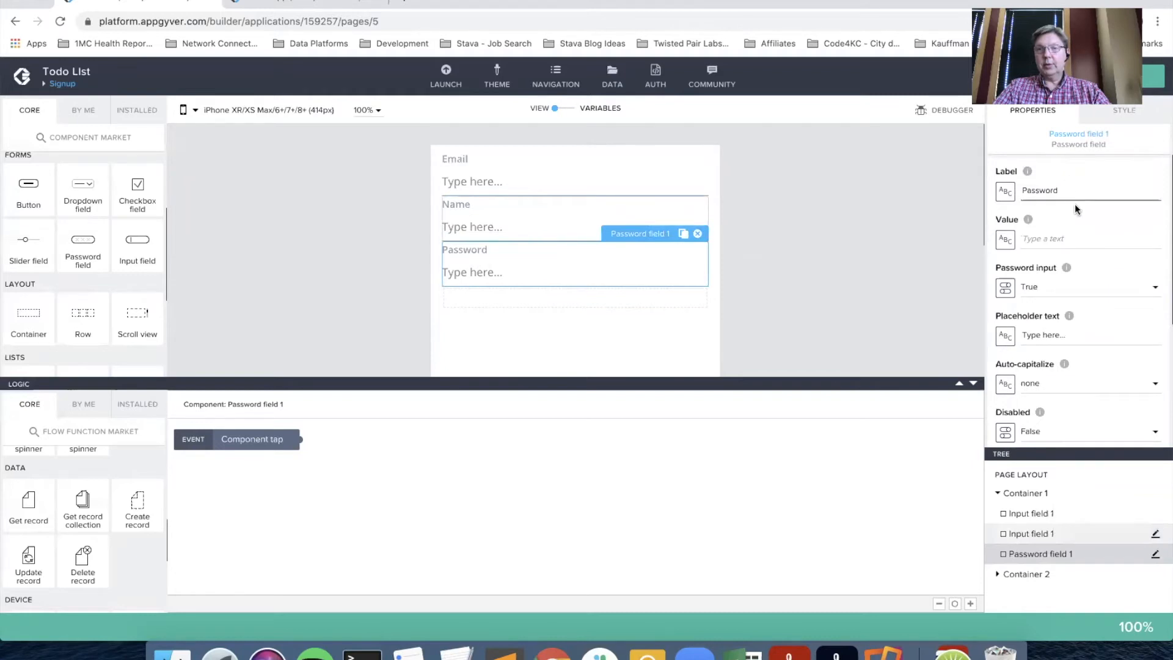
{"action": "scroll", "coordinate": [1102, 279], "scroll_direction": "down", "scroll_amount": 6}
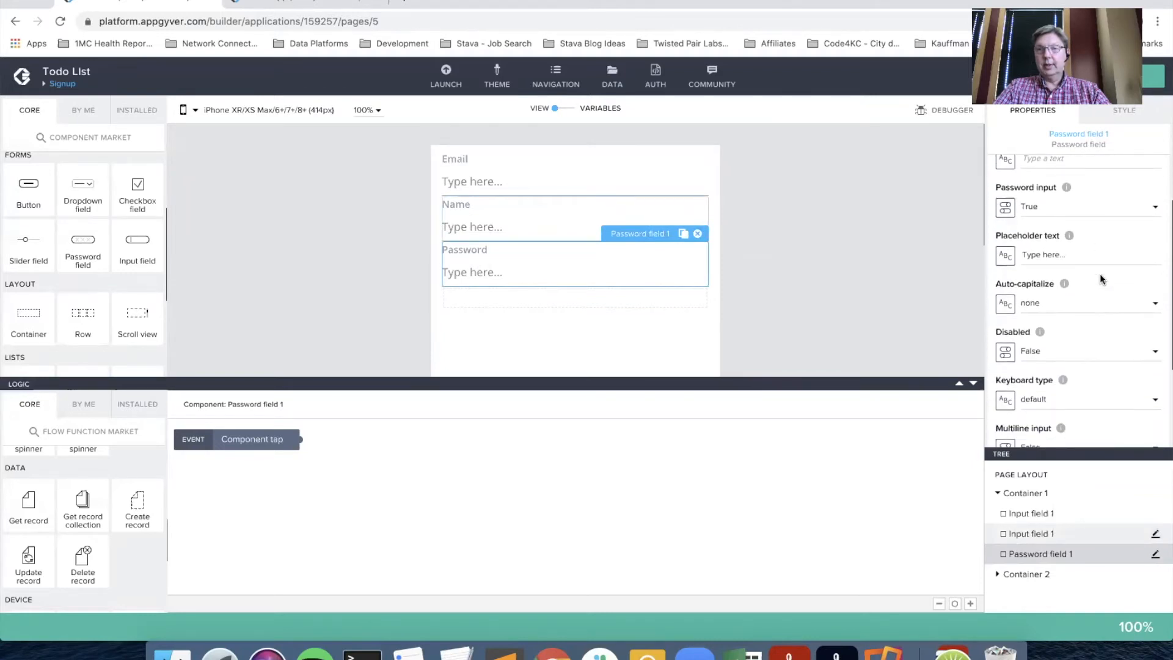
{"action": "scroll", "coordinate": [1102, 279], "scroll_direction": "down", "scroll_amount": 1}
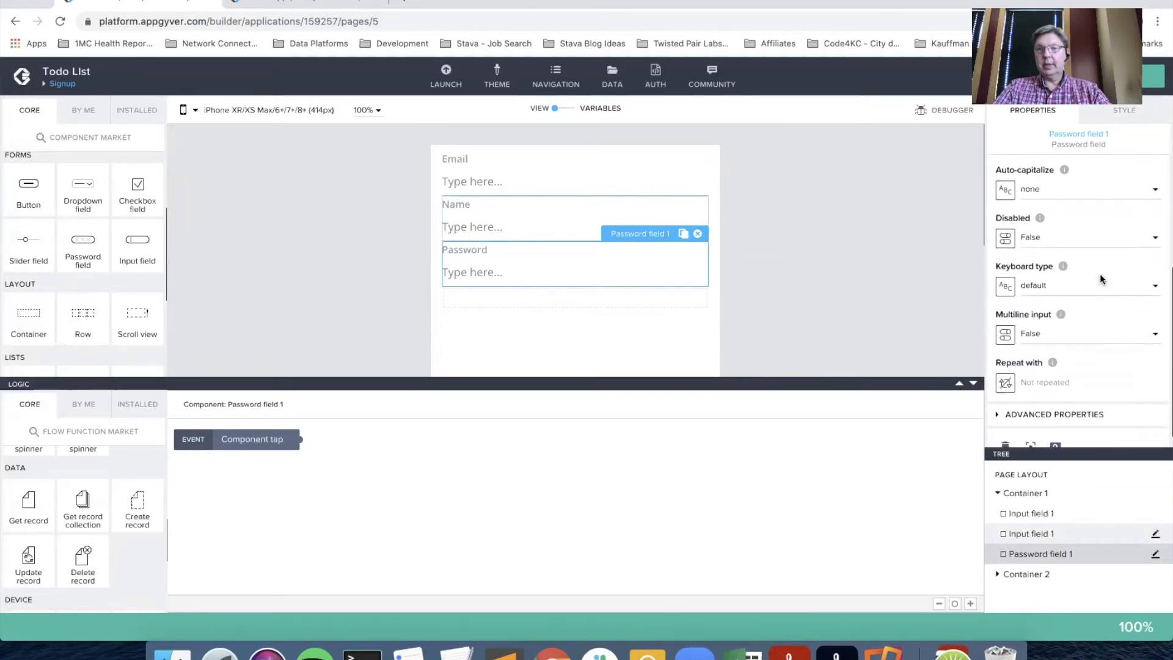
{"action": "scroll", "coordinate": [1102, 279], "scroll_direction": "up", "scroll_amount": 7}
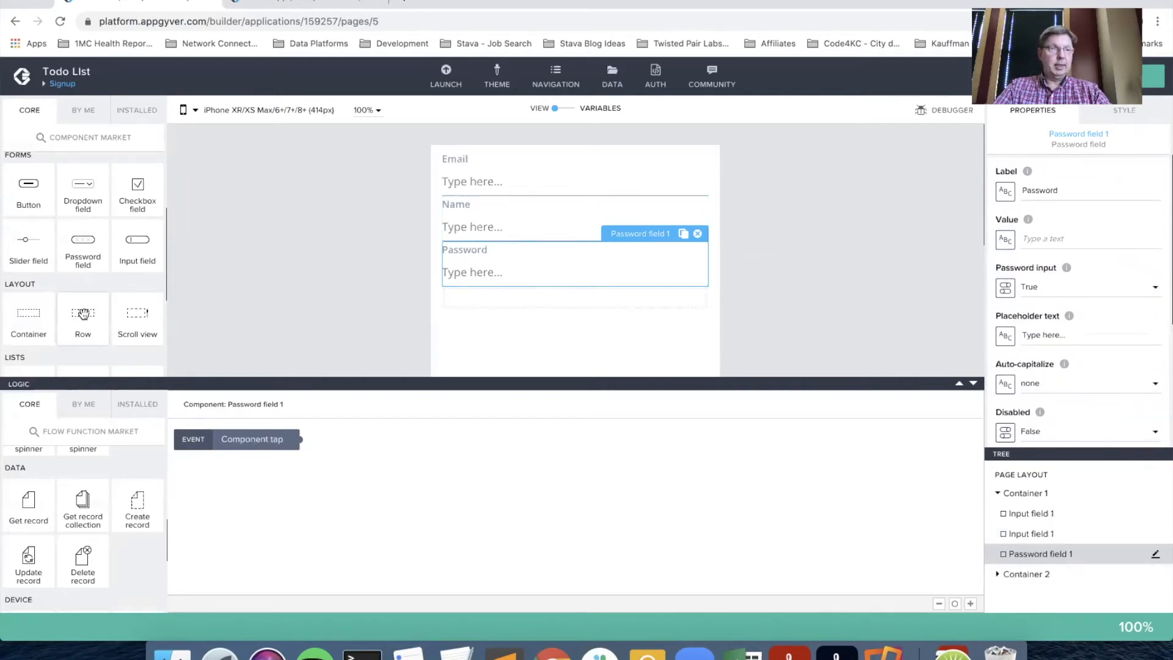
Add a button labelled 'Signup' into the empty container below the Password field.
{"action": "left_click", "coordinate": [510, 301]}
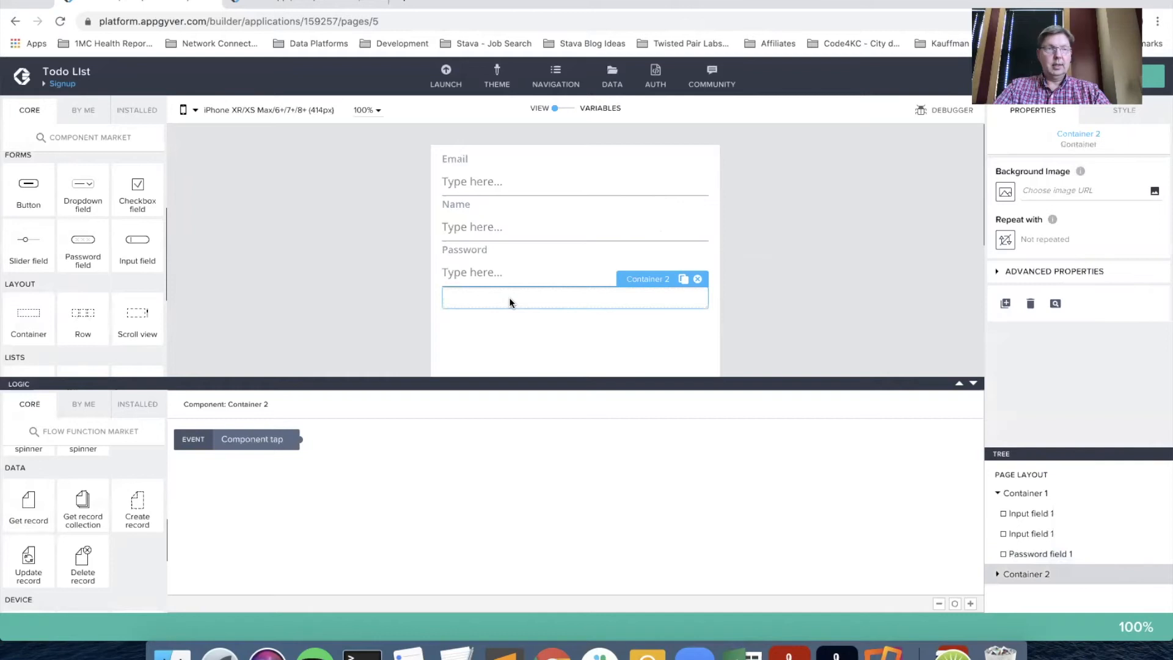
{"action": "left_click_drag", "start_coordinate": [28, 186], "coordinate": [530, 301]}
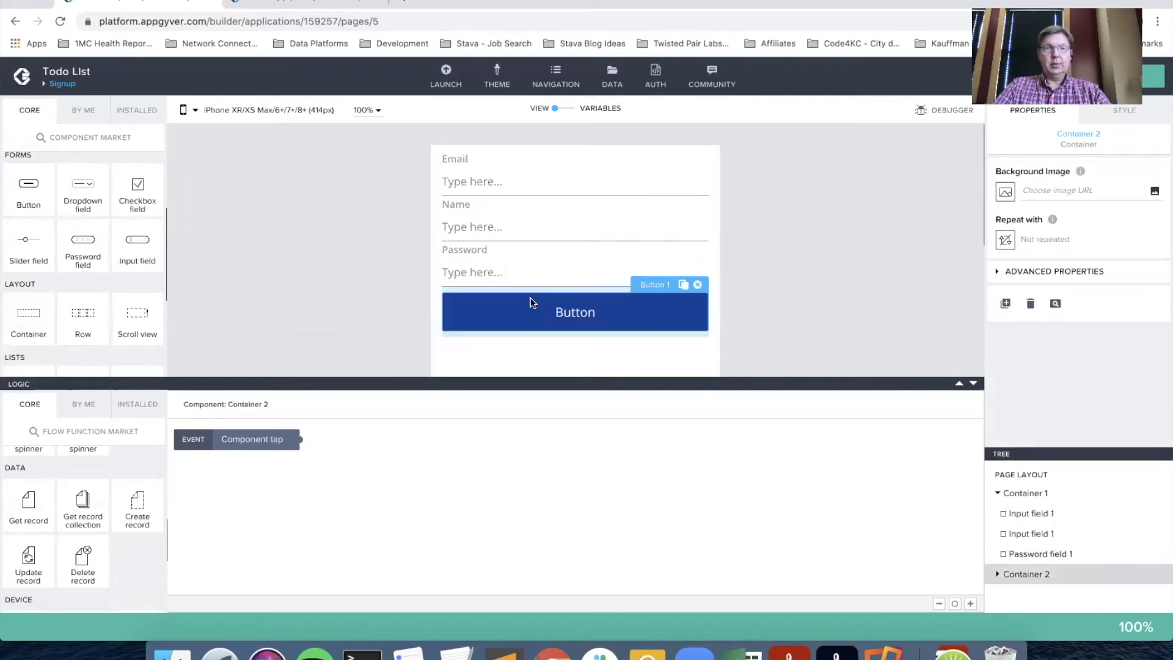
{"action": "left_click", "coordinate": [1038, 191]}
{"action": "double_click", "coordinate": [1037, 191]}
{"action": "type", "text": "Signup"}
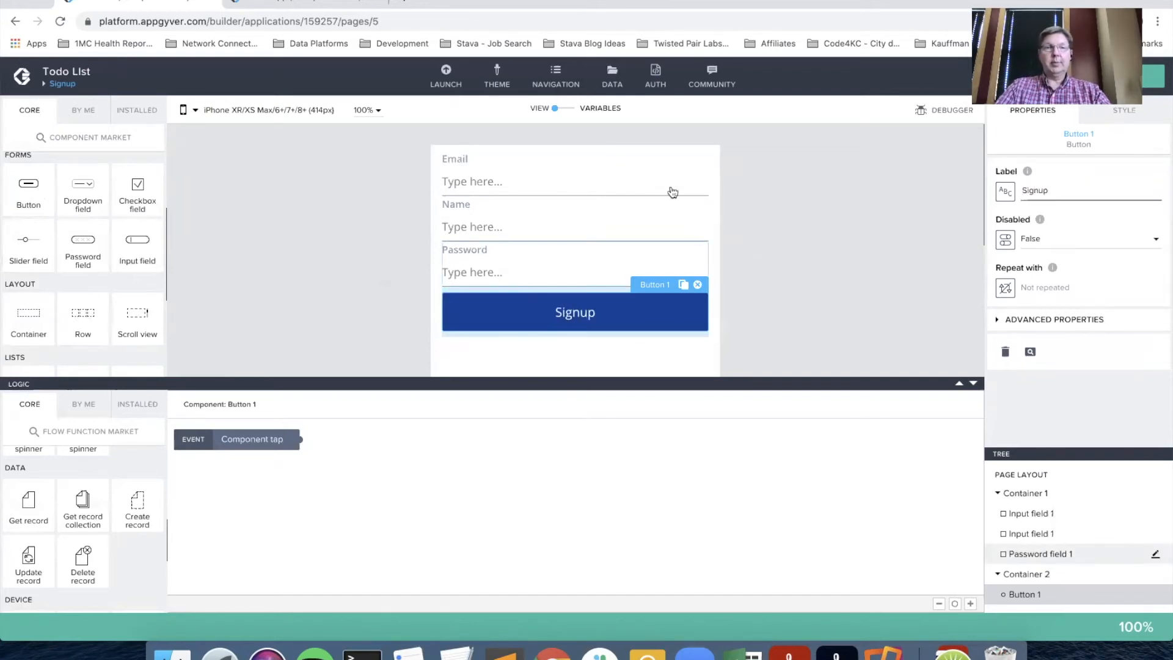
{"action": "left_click", "coordinate": [804, 216]}
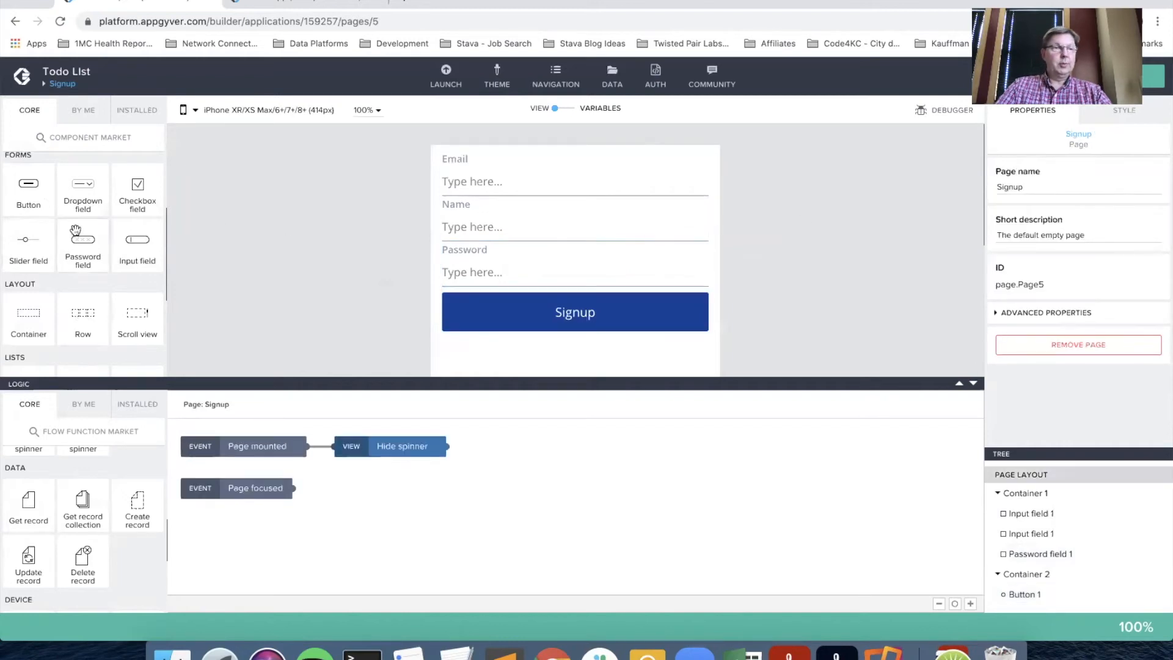
Place an image component at the top of the Signup page, then open the DATA resources.
{"action": "scroll", "coordinate": [76, 232], "scroll_direction": "up", "scroll_amount": 3}
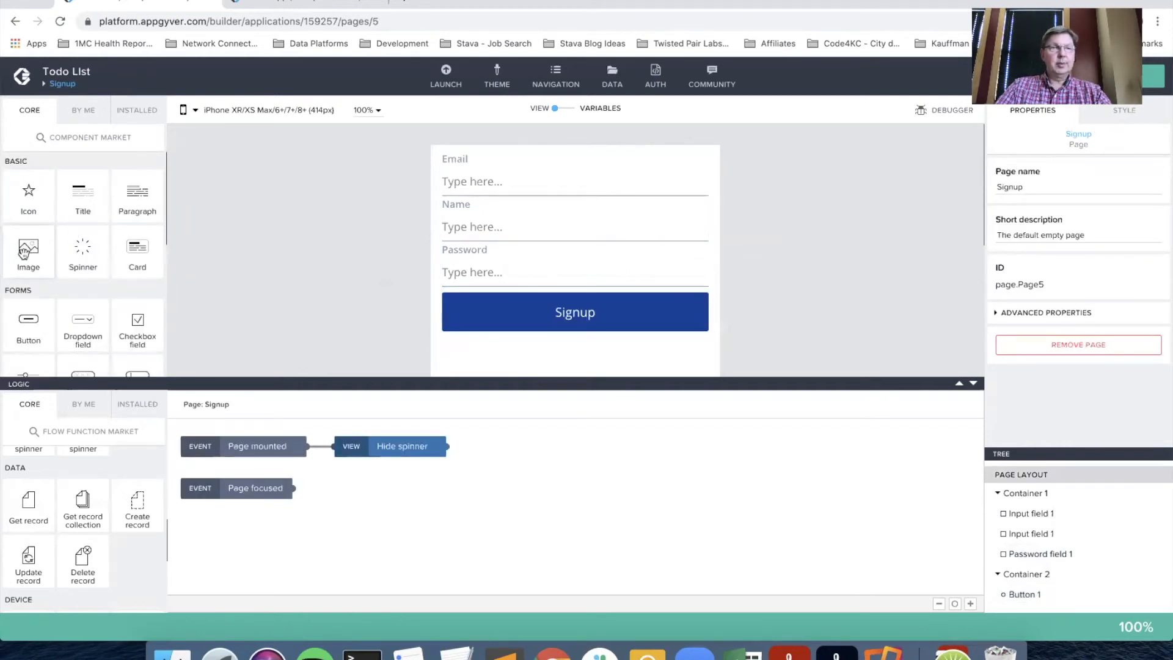
{"action": "left_click_drag", "start_coordinate": [23, 253], "coordinate": [1048, 492]}
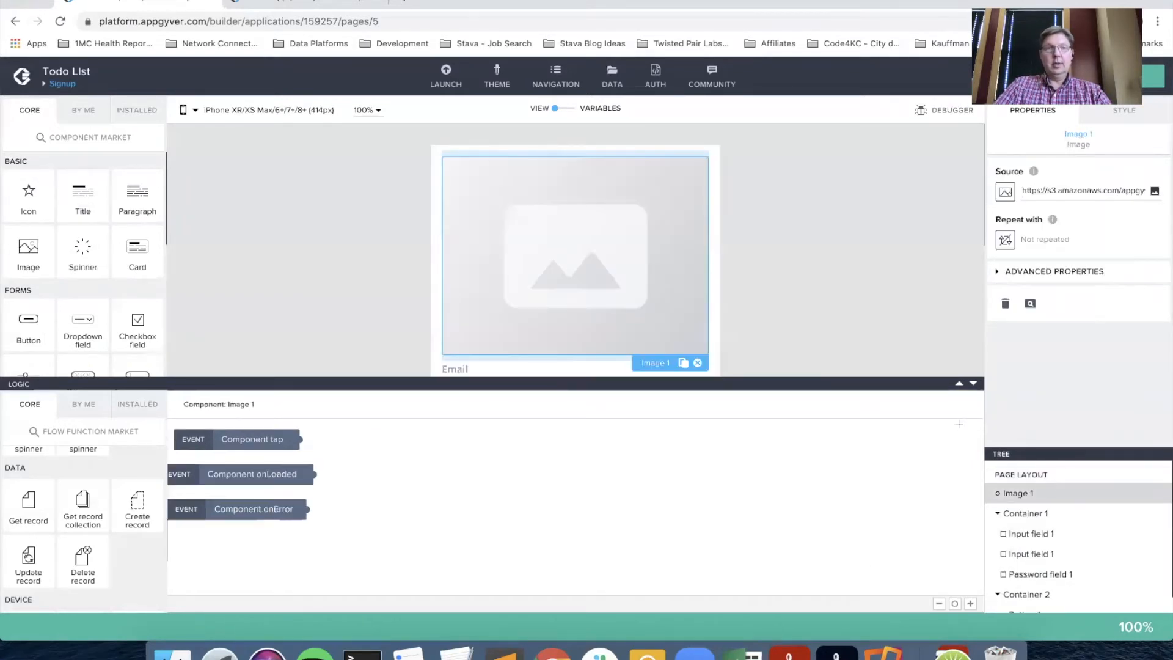
{"action": "scroll", "coordinate": [748, 264], "scroll_direction": "down", "scroll_amount": 5}
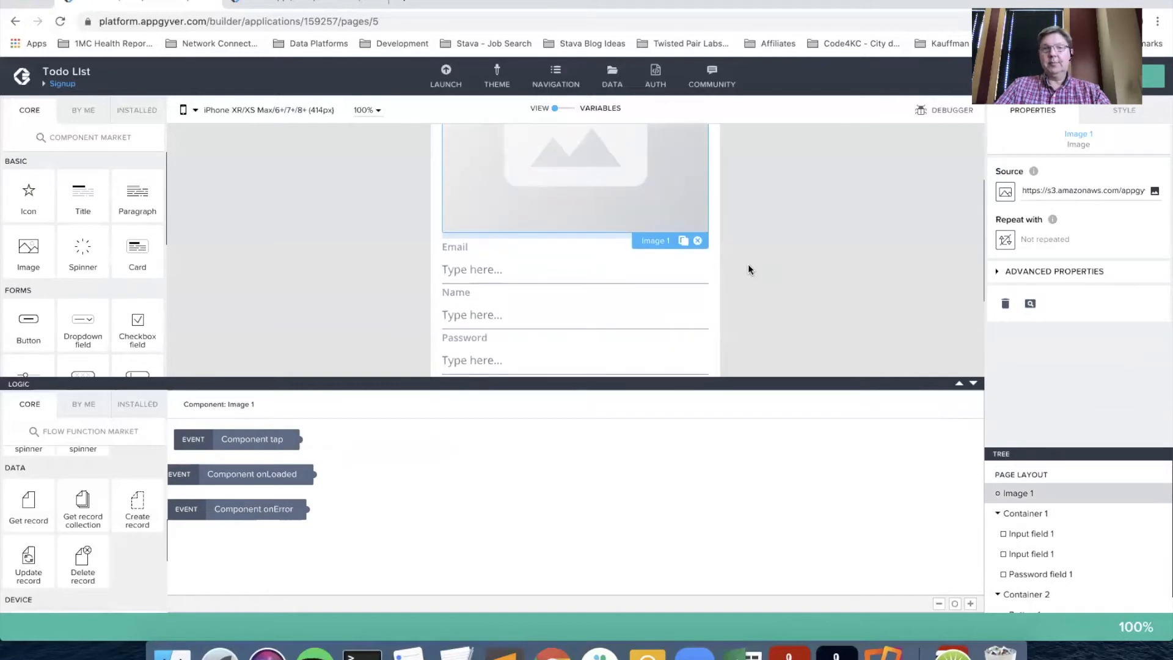
{"action": "scroll", "coordinate": [748, 264], "scroll_direction": "down", "scroll_amount": 3}
{"action": "scroll", "coordinate": [742, 251], "scroll_direction": "up", "scroll_amount": 5}
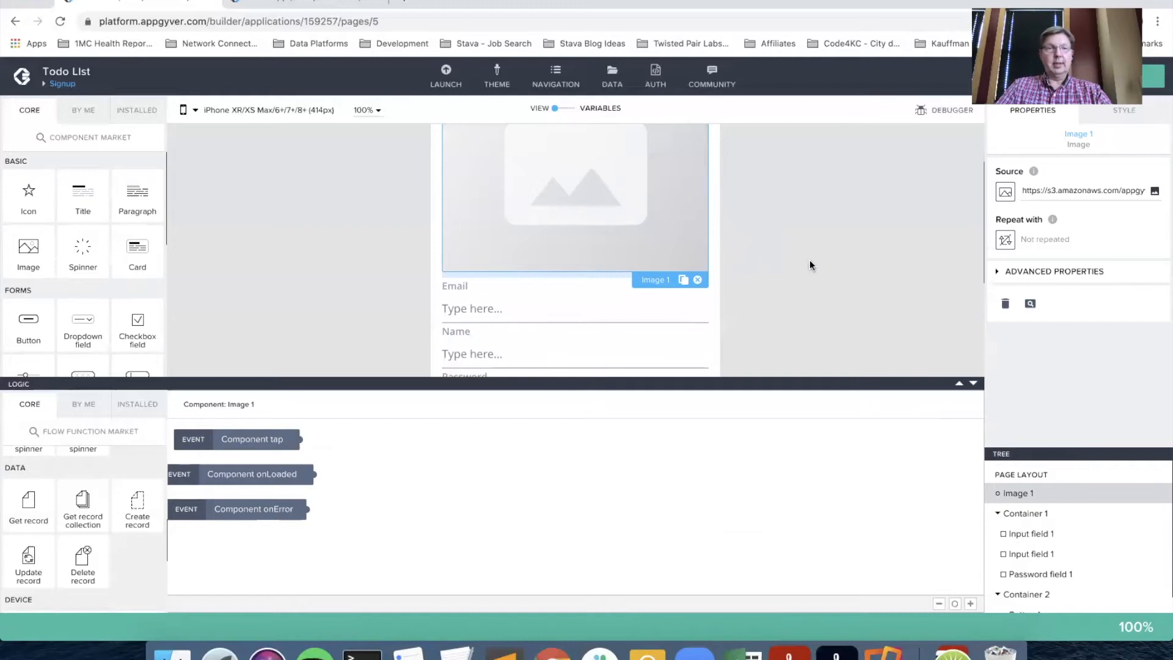
{"action": "scroll", "coordinate": [809, 265], "scroll_direction": "down", "scroll_amount": 4}
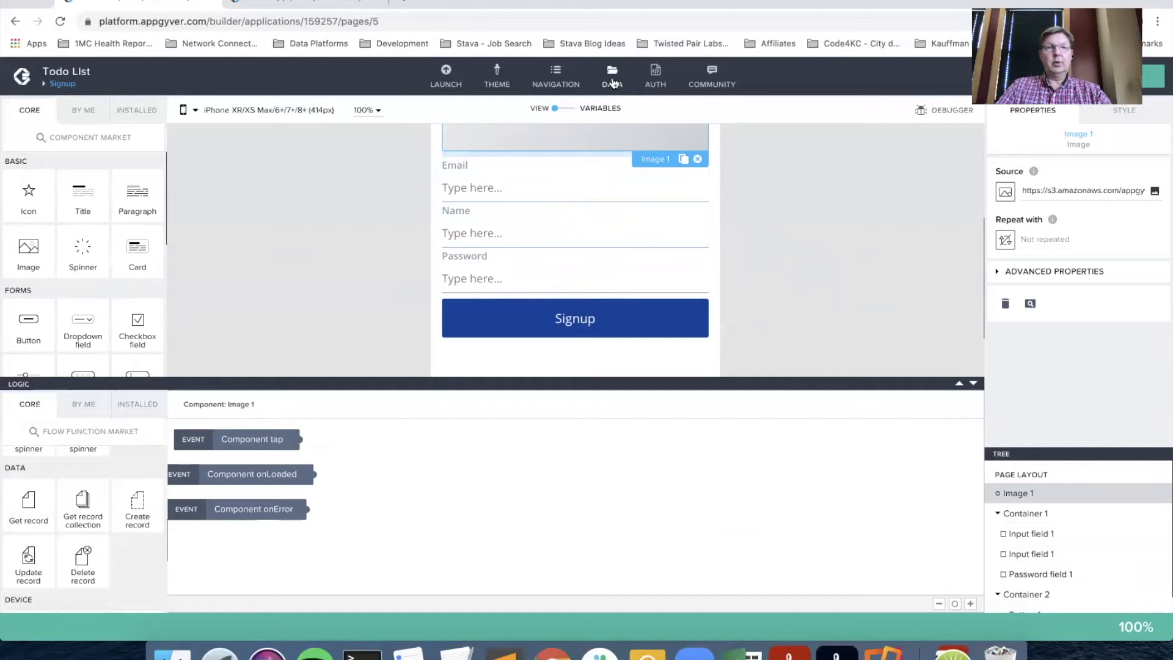
{"action": "left_click", "coordinate": [613, 83]}
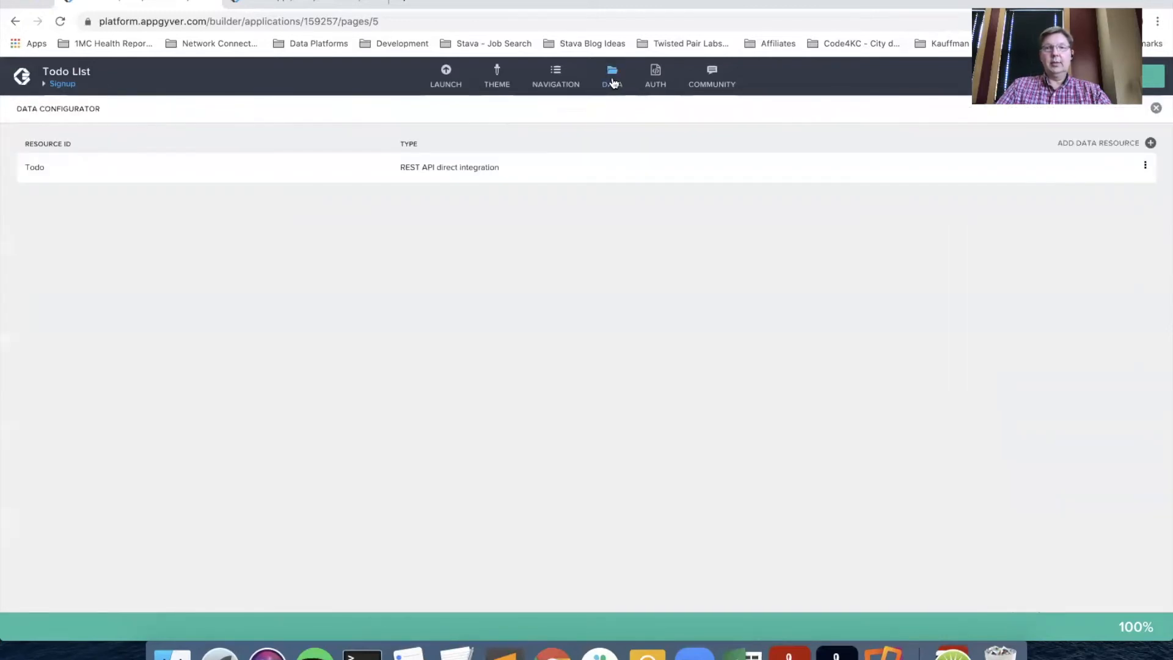
Add a REST API direct integration resource with ID 'Signup' and description 'User signup'.
{"action": "left_click", "coordinate": [1151, 143]}
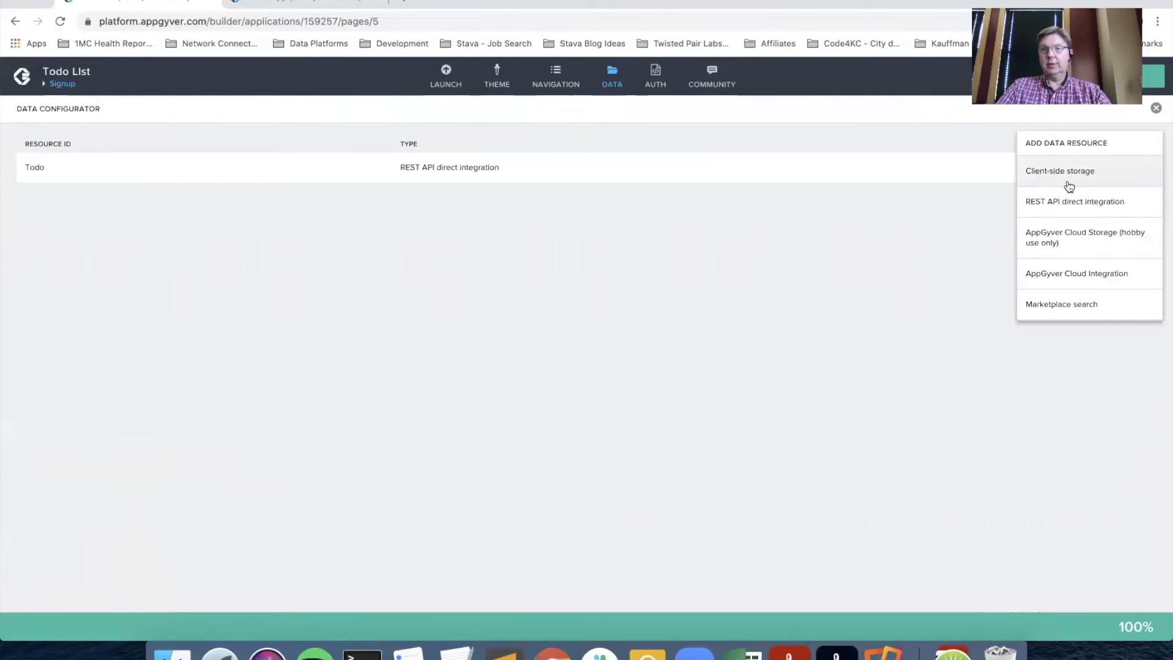
{"action": "left_click", "coordinate": [1111, 206]}
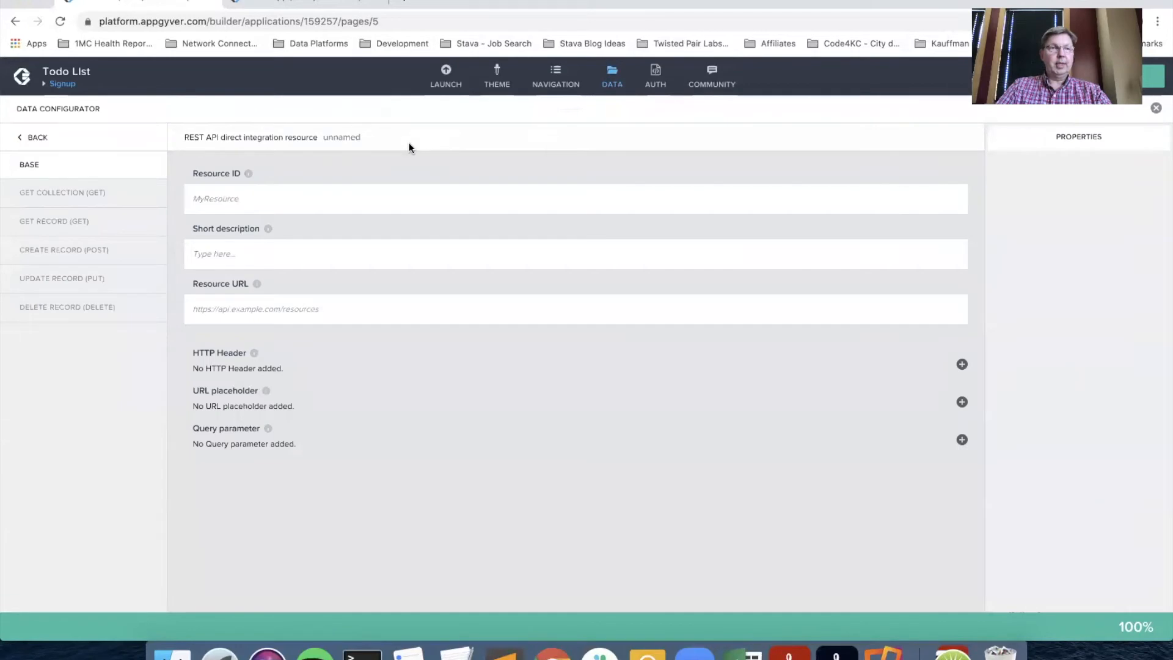
{"action": "left_click", "coordinate": [243, 199]}
{"action": "type", "text": "Signup"}
{"action": "left_click", "coordinate": [215, 255]}
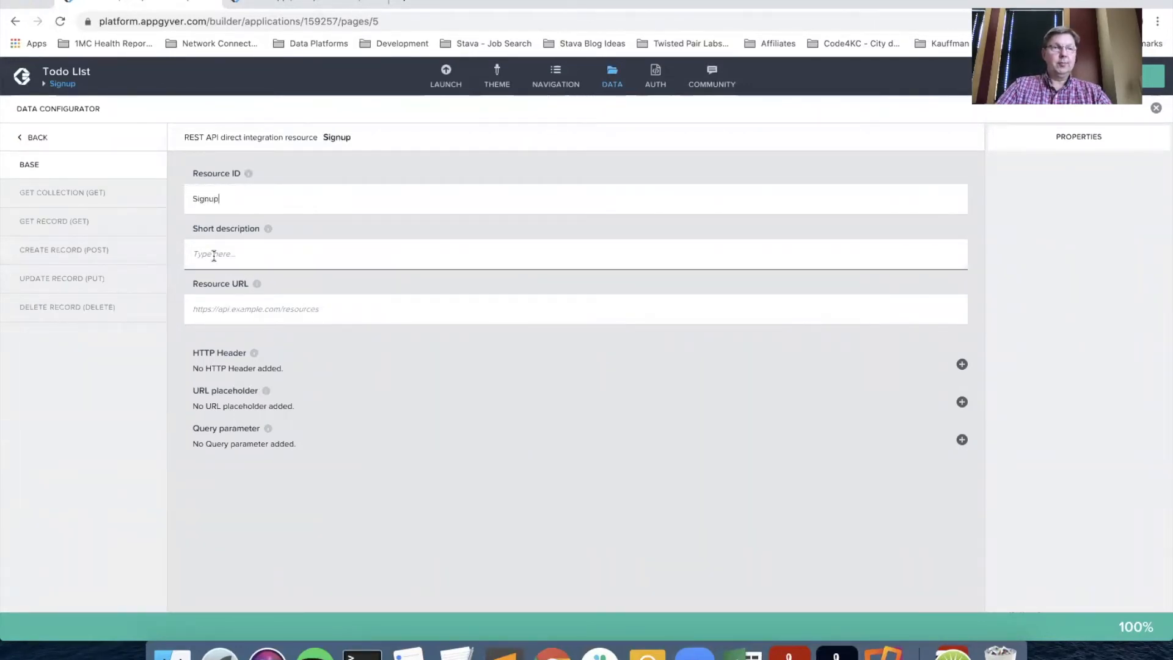
{"action": "type", "text": "User si"}
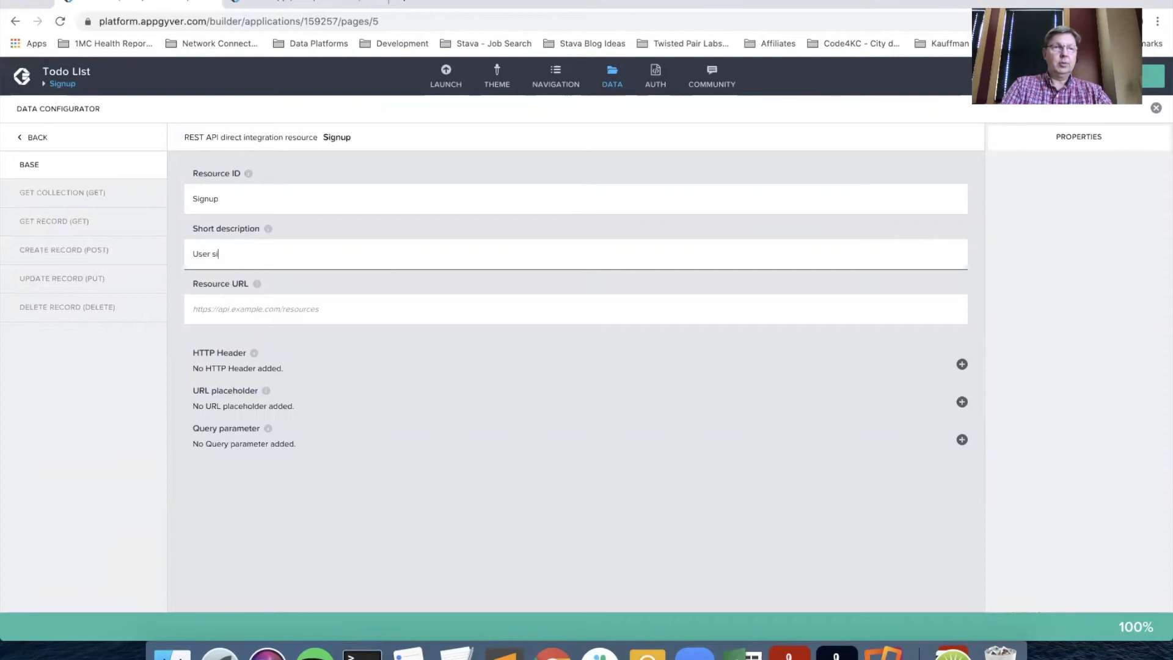
{"action": "left_click", "coordinate": [295, 313]}
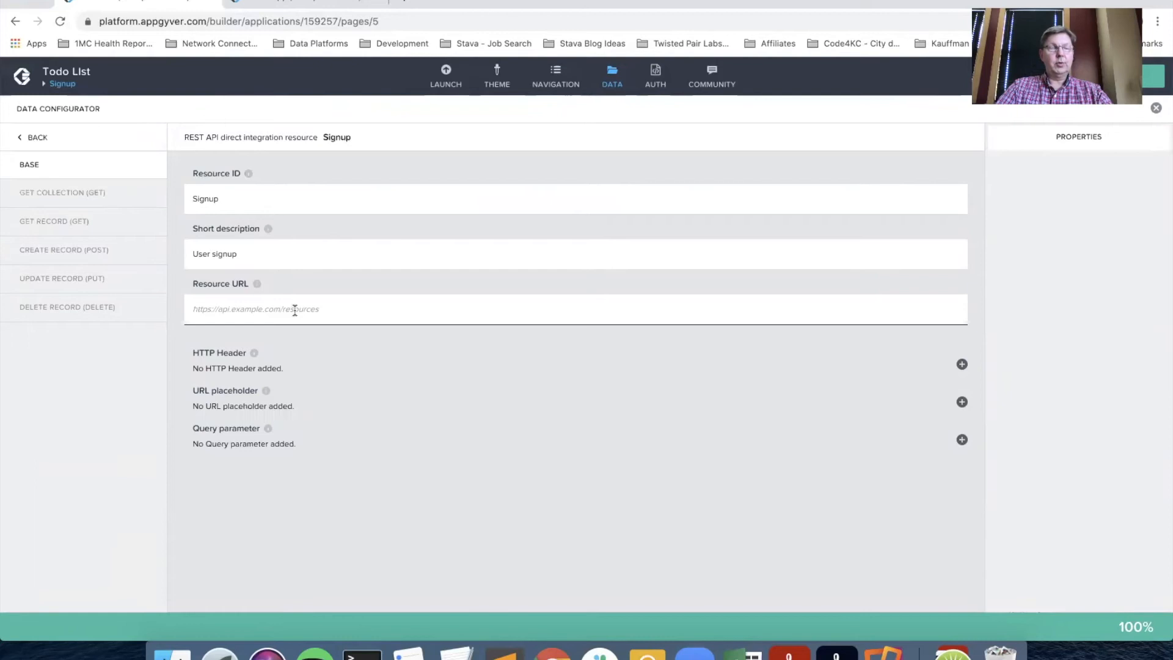
{"action": "key", "text": "ctrl+Left"}
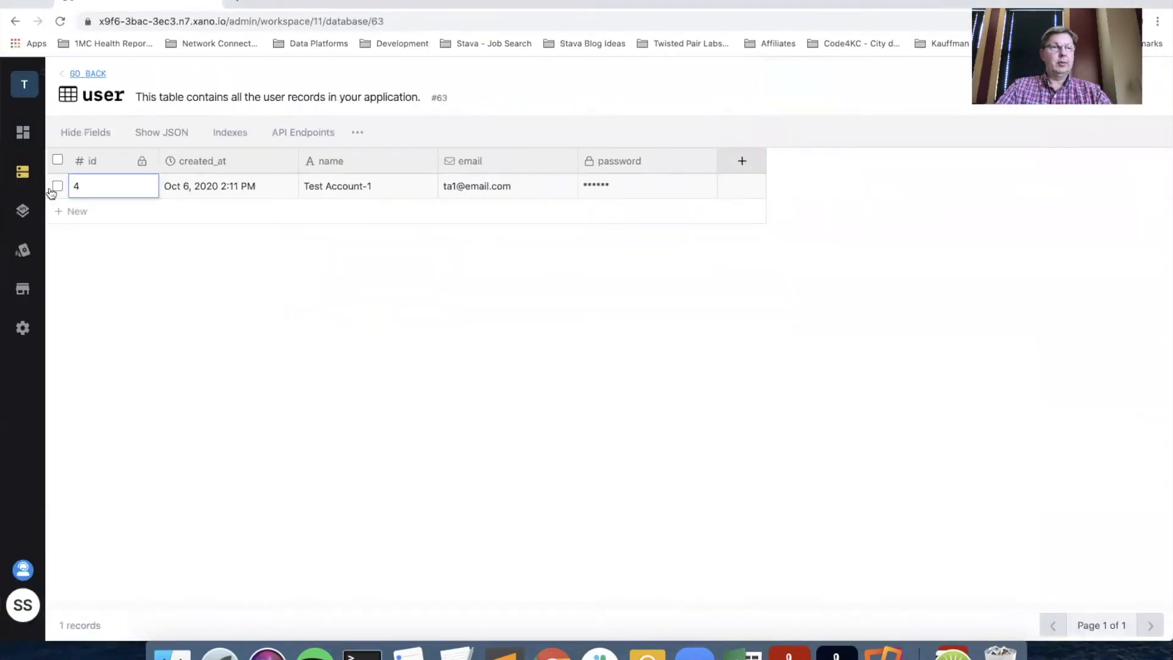
In Xano, open the public group's /auth/signup endpoint and copy its endpoint URL.
{"action": "left_click", "coordinate": [23, 211]}
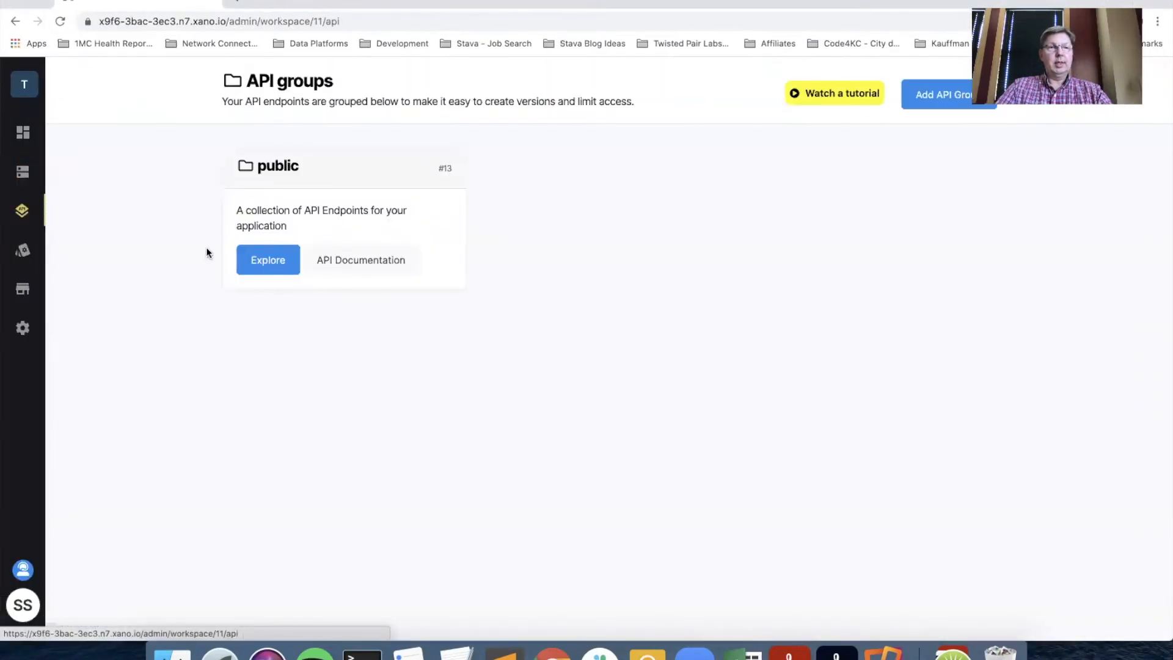
{"action": "left_click", "coordinate": [251, 255]}
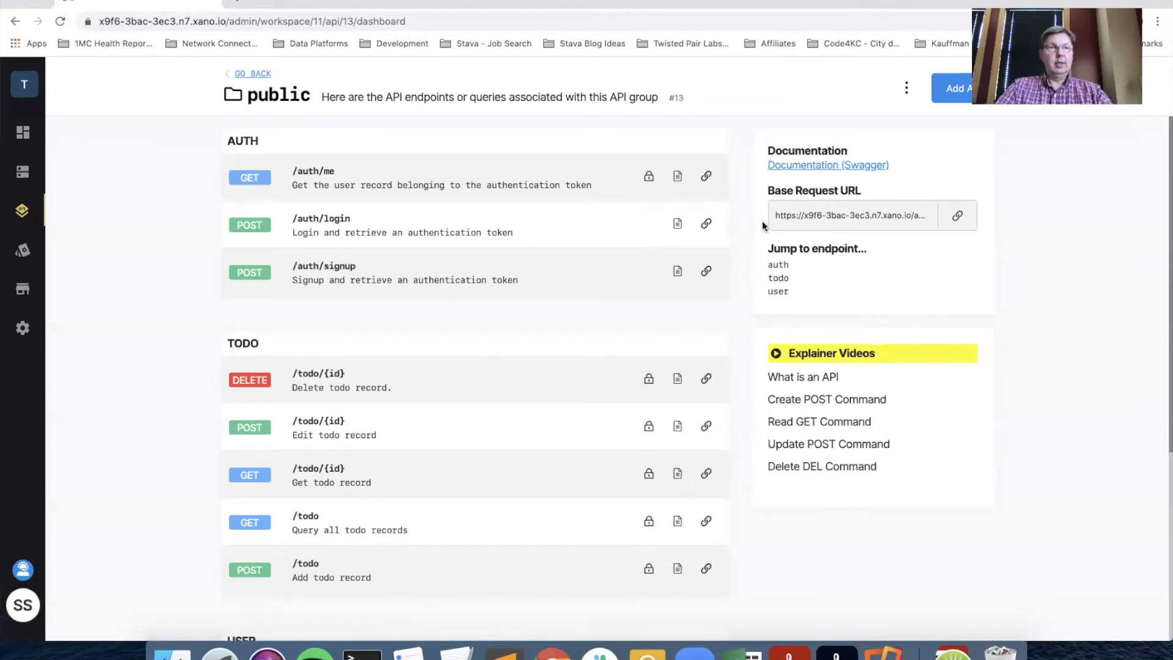
{"action": "left_click", "coordinate": [340, 271]}
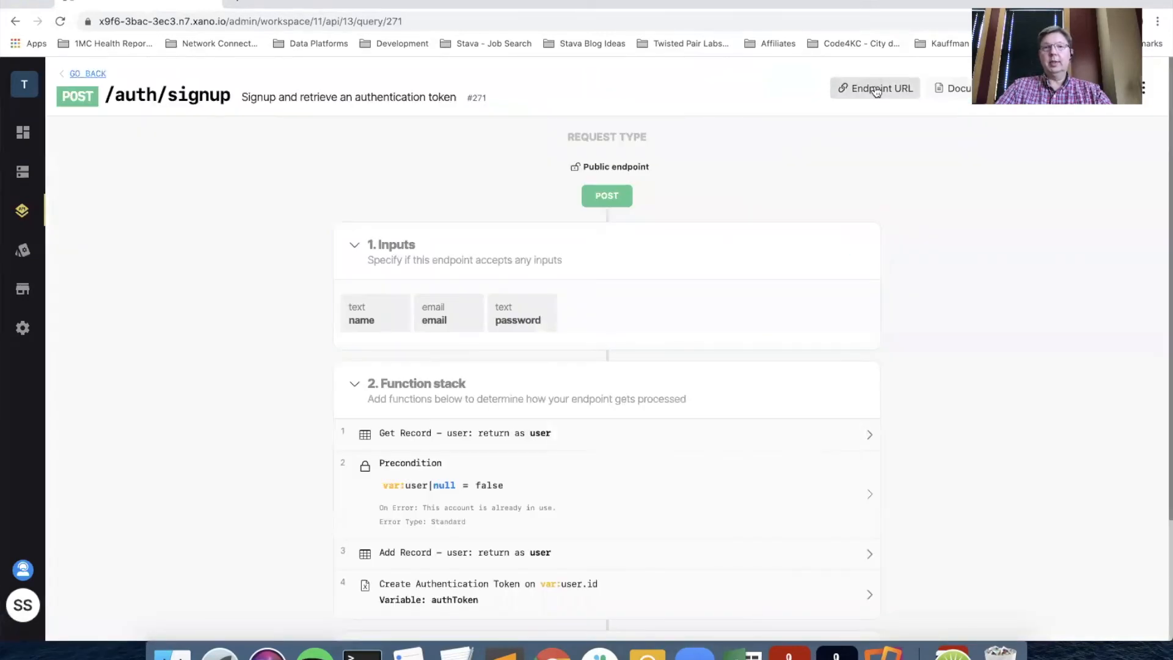
{"action": "left_click", "coordinate": [876, 89]}
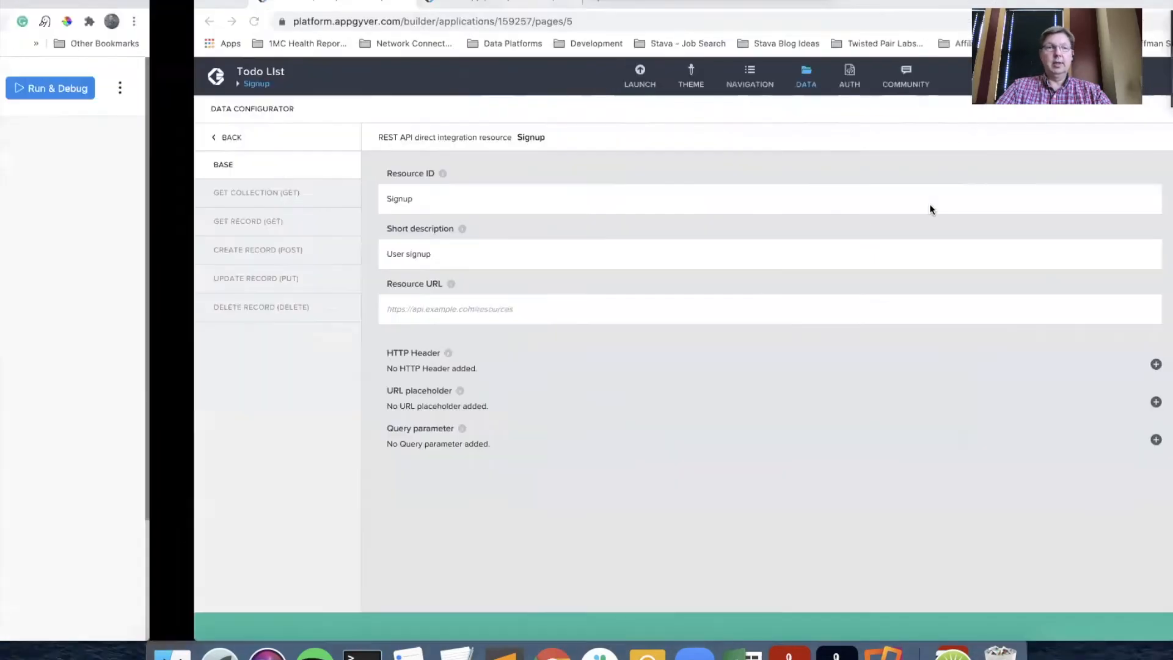
Paste the Xano /auth/signup address as the Signup resource's Resource URL and review it.
{"action": "key", "text": "super+v"}
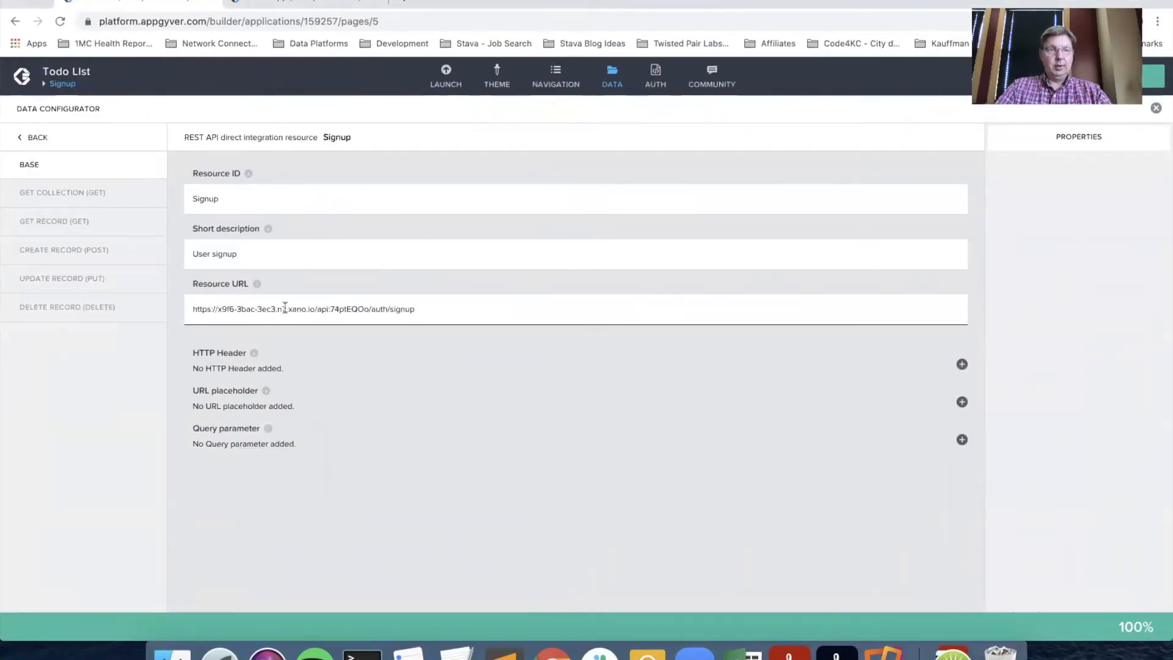
{"action": "left_click", "coordinate": [335, 342]}
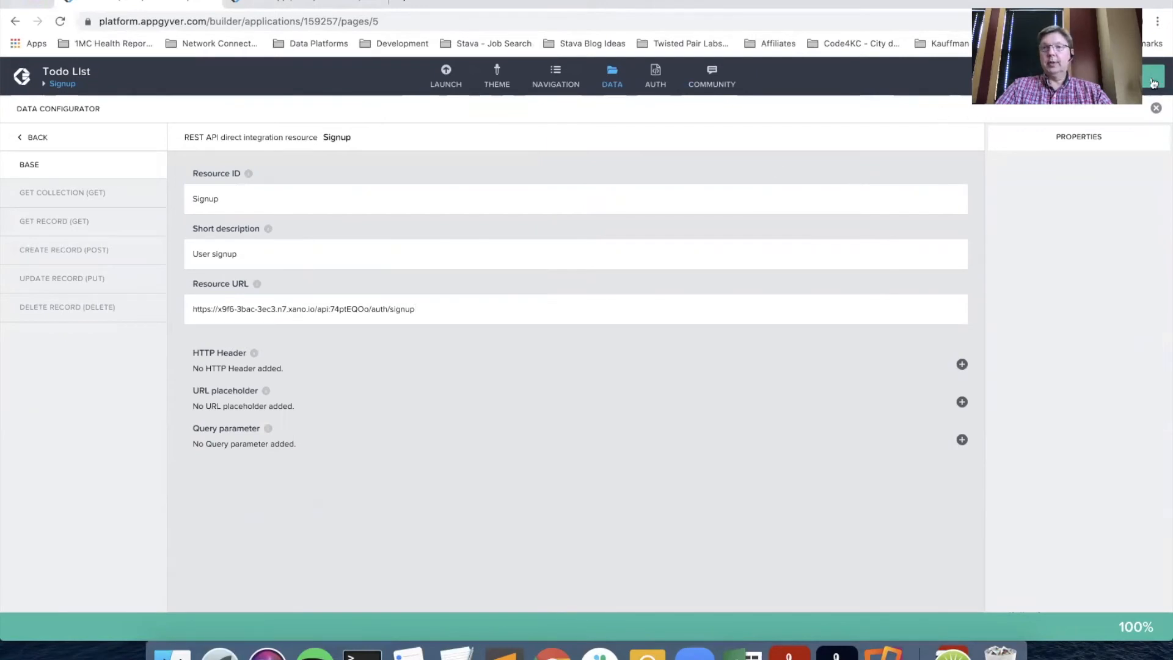
{"action": "left_click", "coordinate": [508, 202]}
{"action": "left_click", "coordinate": [277, 312]}
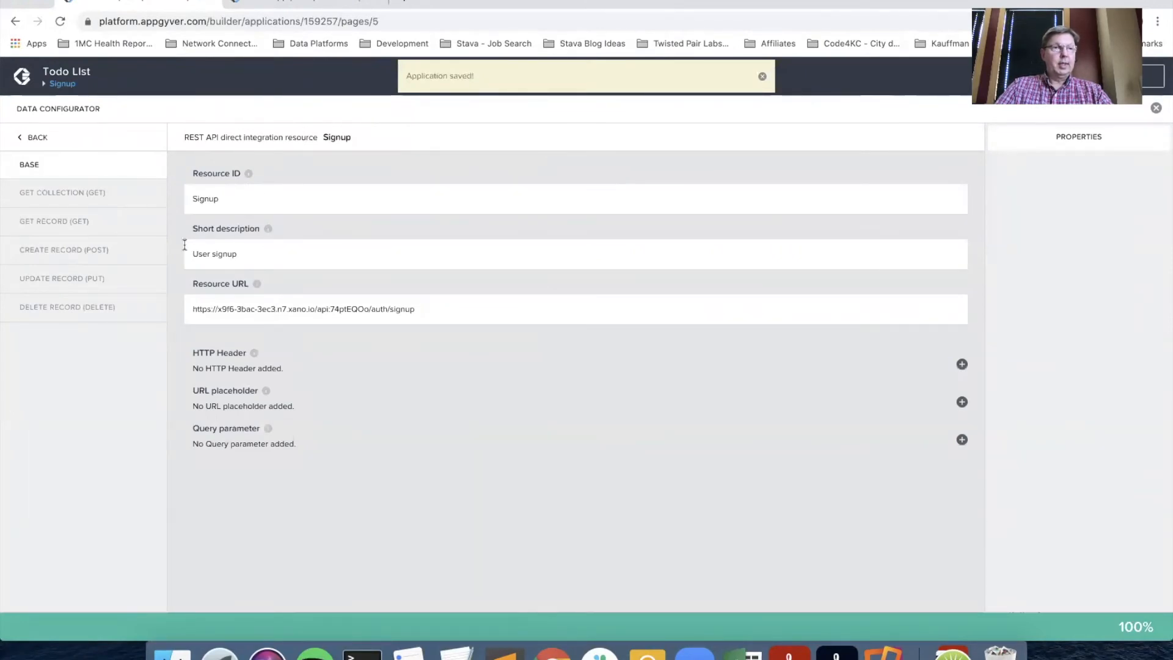
{"action": "left_click", "coordinate": [75, 253]}
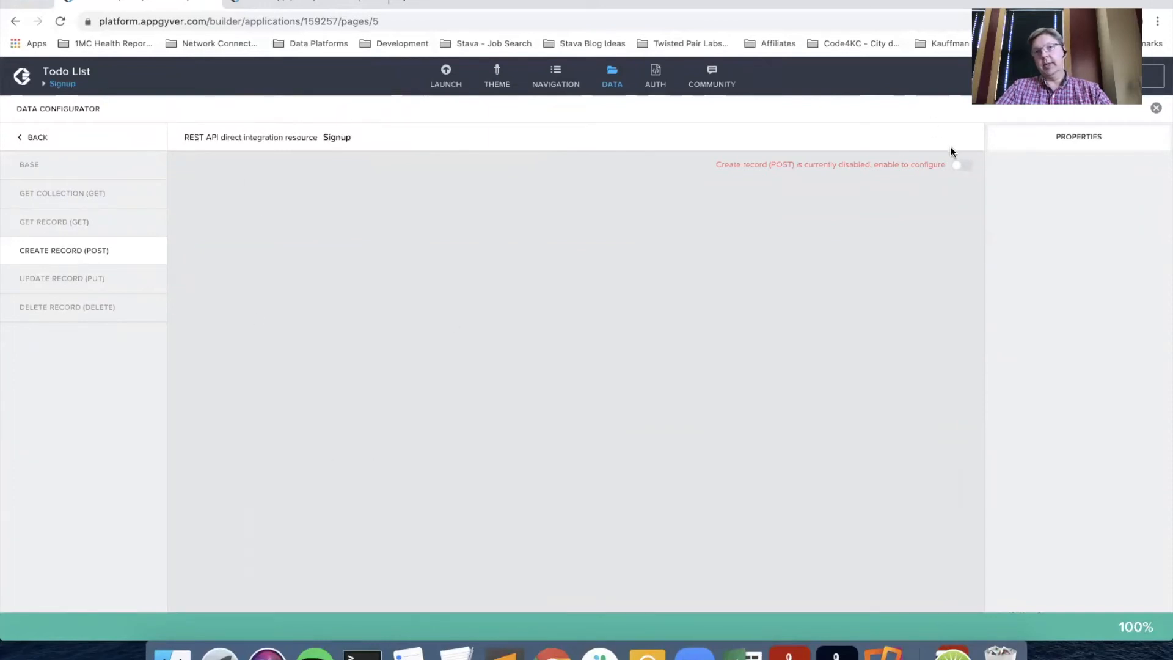
Enable the Create record (POST) method and set its request schema to Custom schema.
{"action": "left_click", "coordinate": [964, 165]}
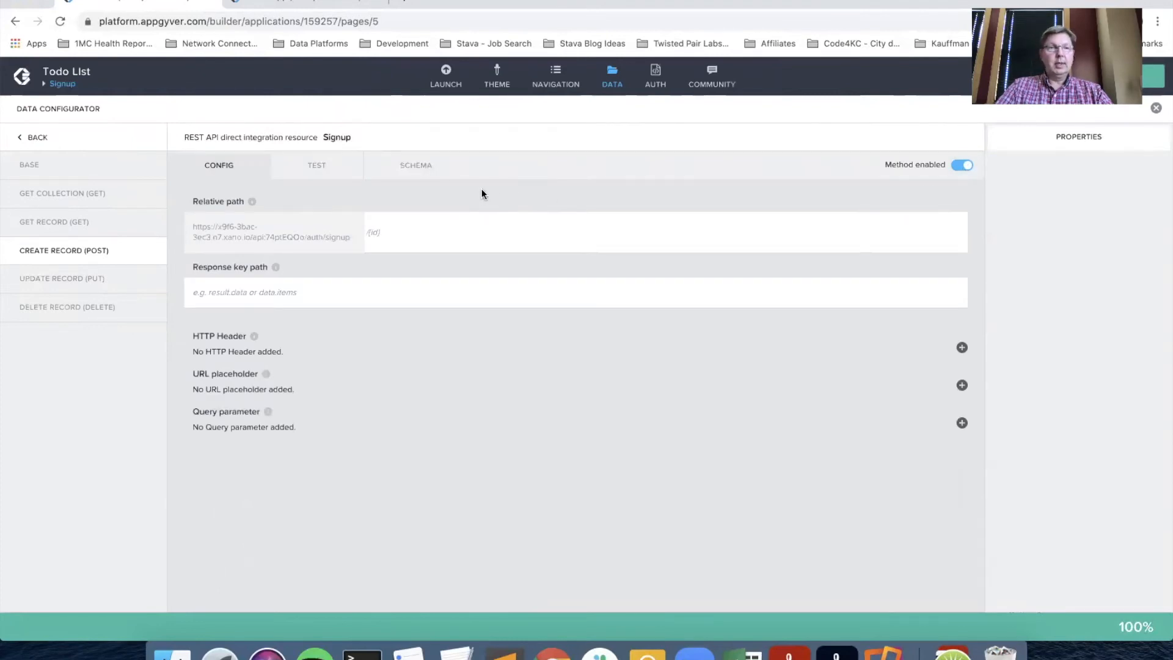
{"action": "left_click", "coordinate": [422, 167]}
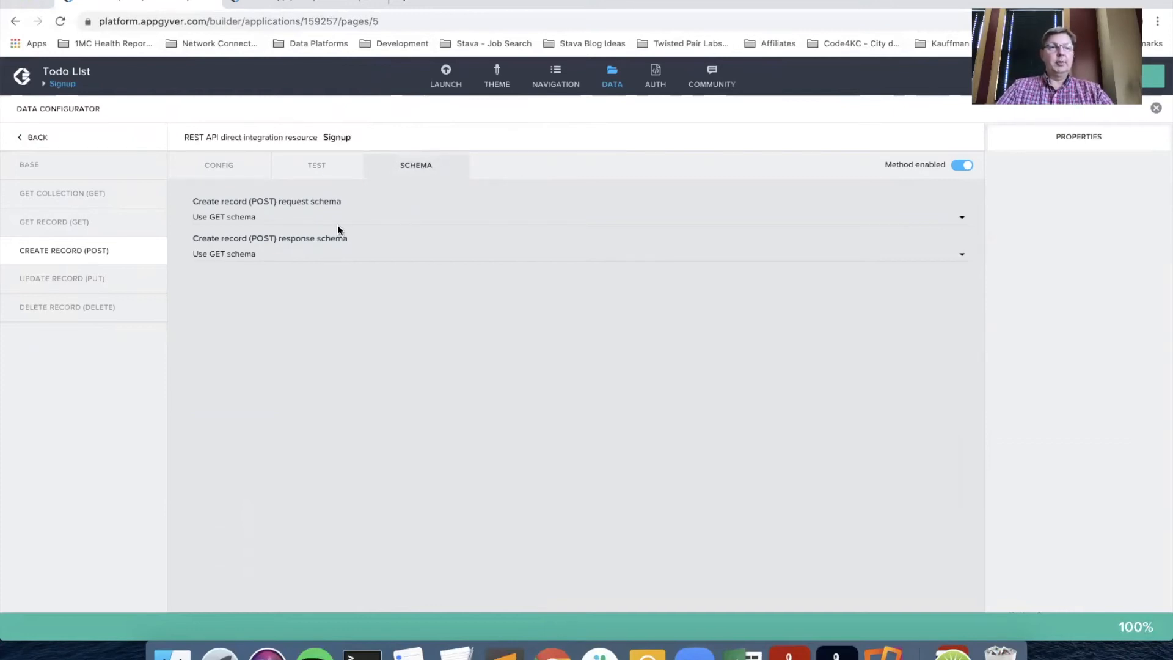
{"action": "left_click", "coordinate": [263, 217]}
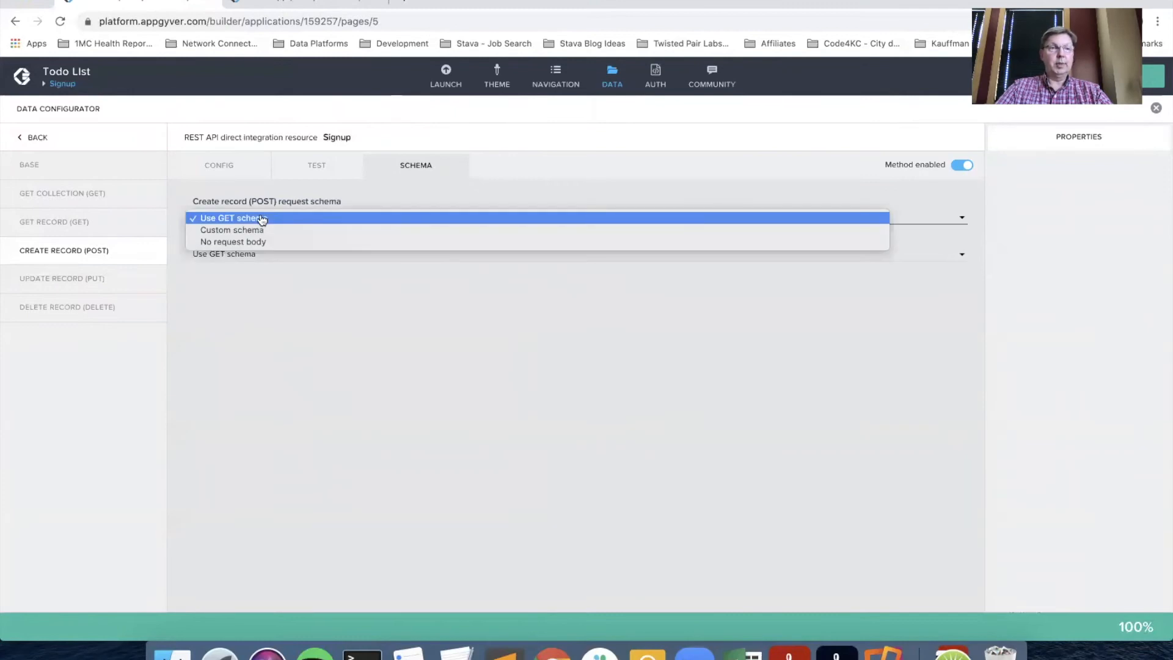
{"action": "left_click", "coordinate": [267, 230]}
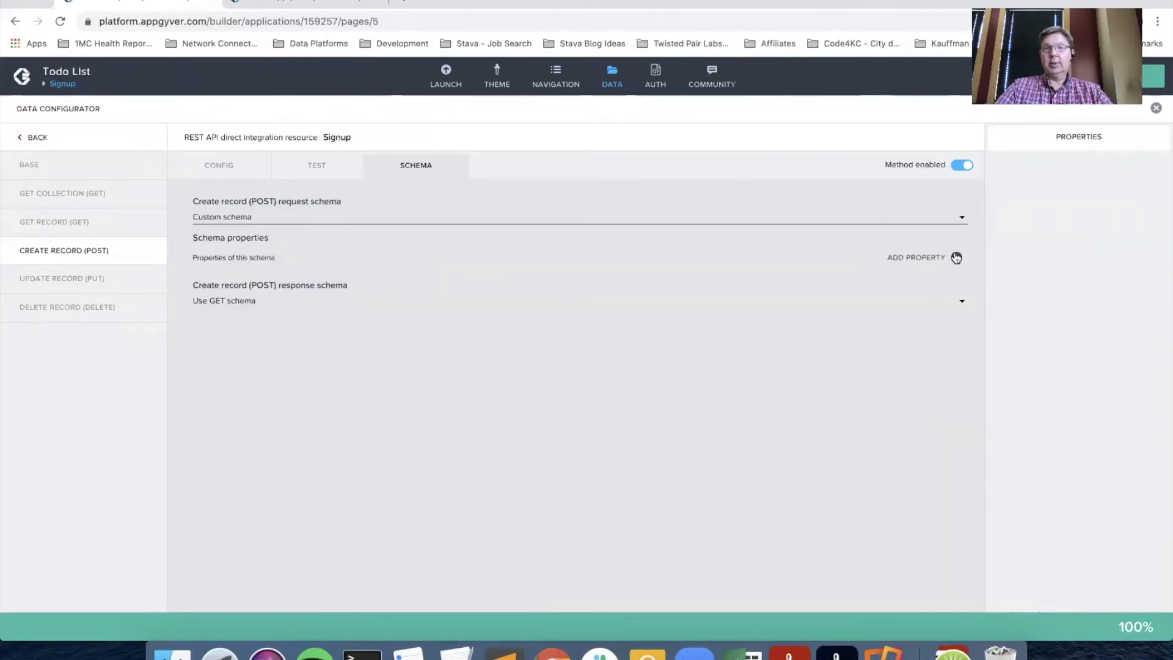
Add a 'name' request schema property titled Name and save the application.
{"action": "left_click", "coordinate": [956, 257]}
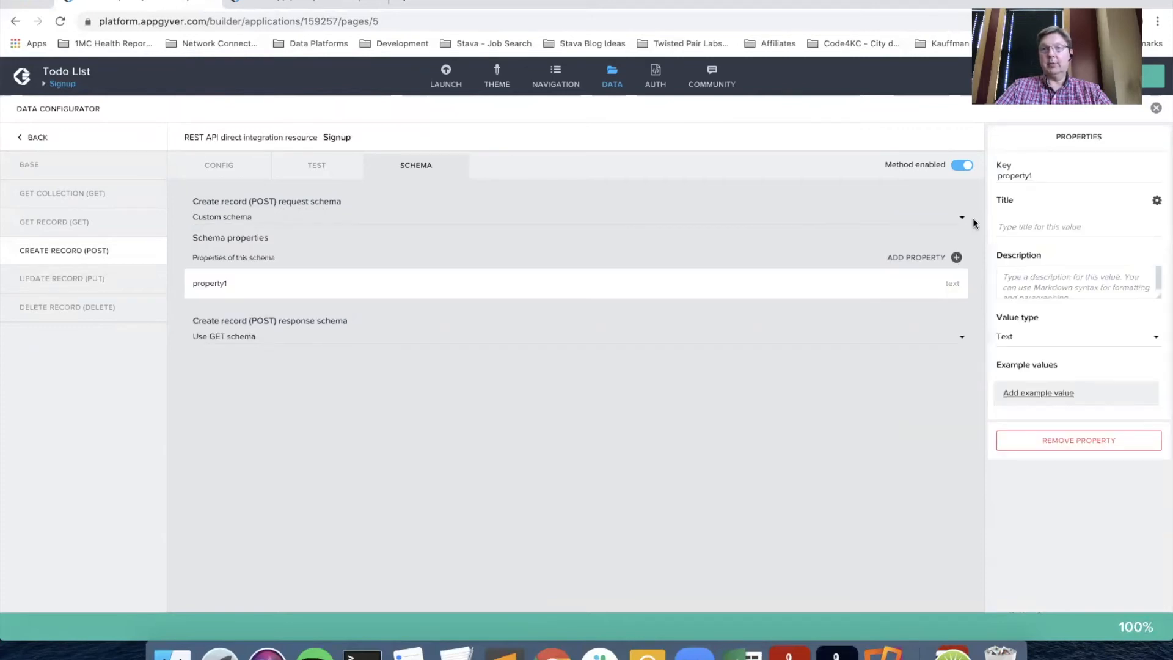
{"action": "double_click", "coordinate": [1024, 175]}
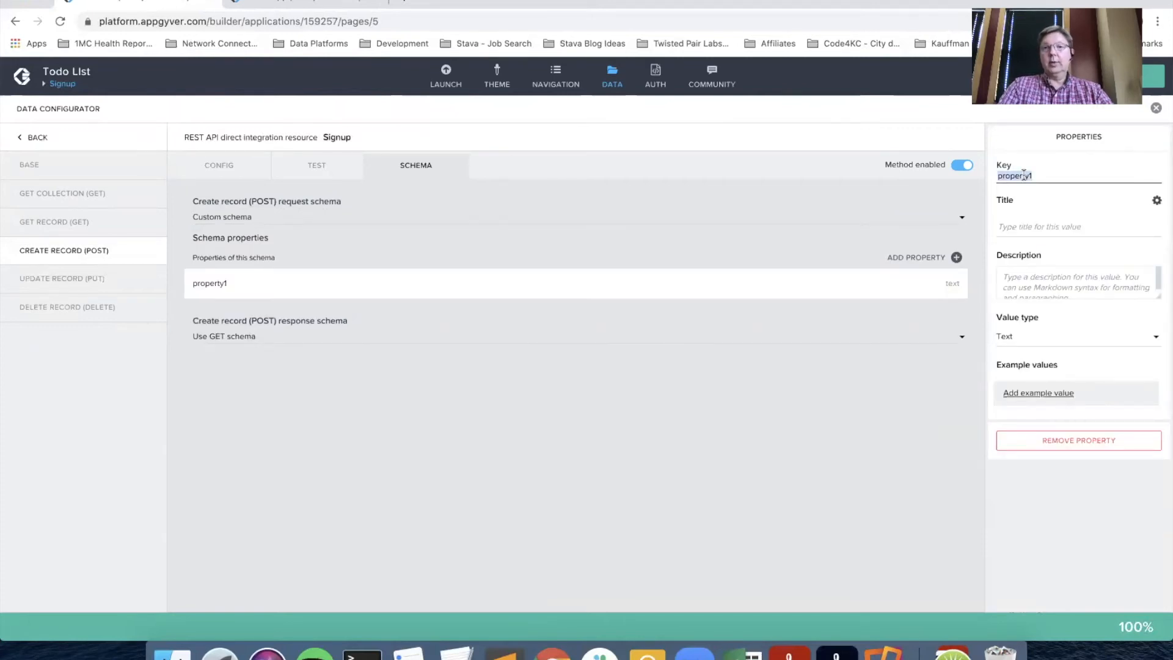
{"action": "type", "text": "name"}
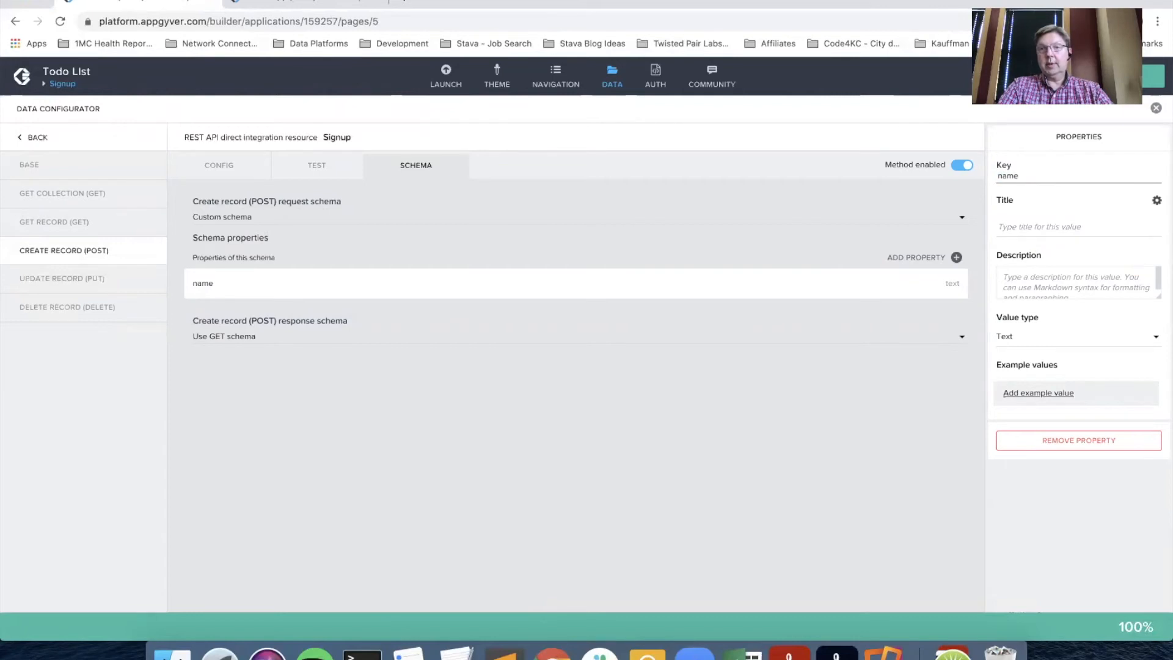
{"action": "type", "text": "Name"}
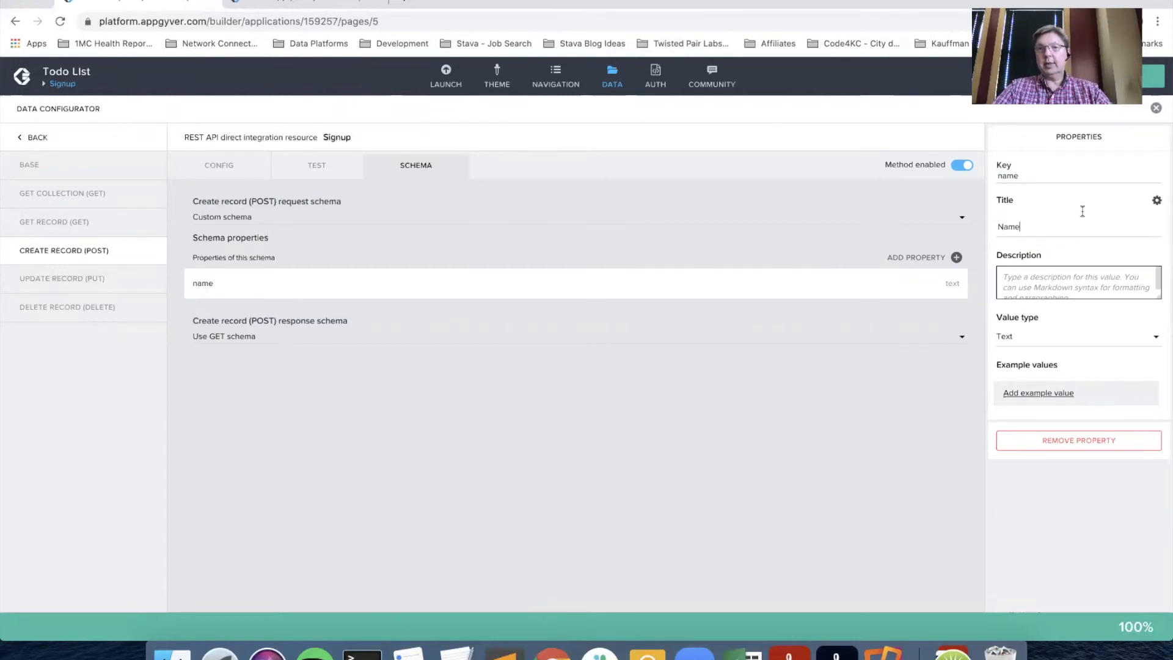
{"action": "left_click", "coordinate": [1158, 87]}
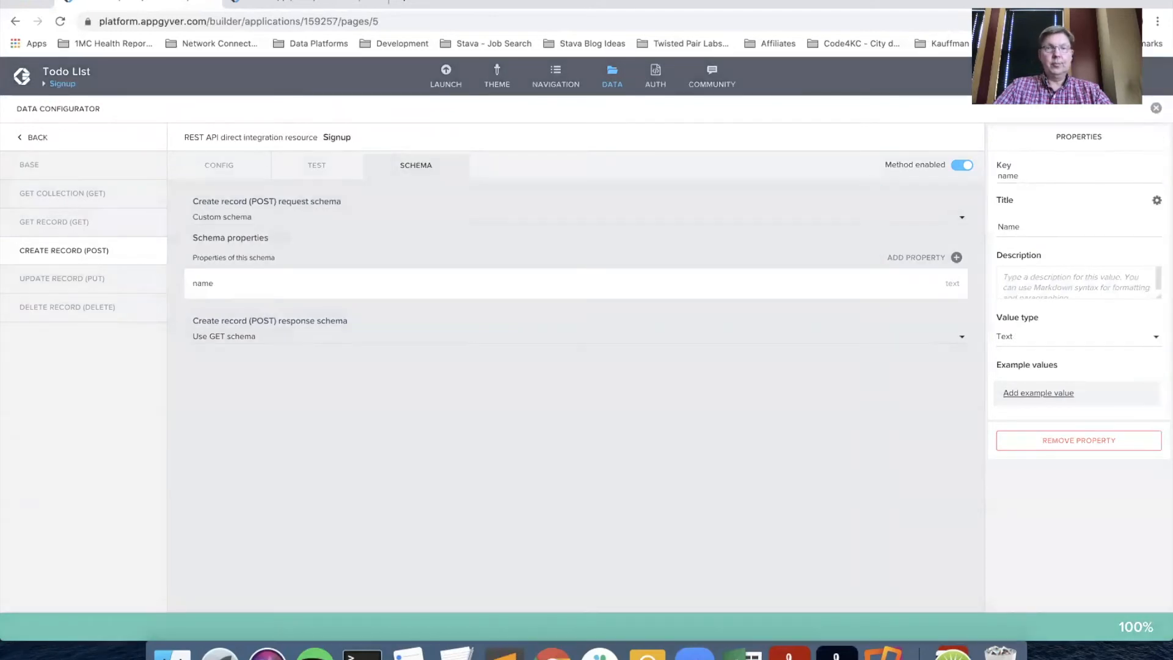
{"action": "left_click", "coordinate": [113, 251]}
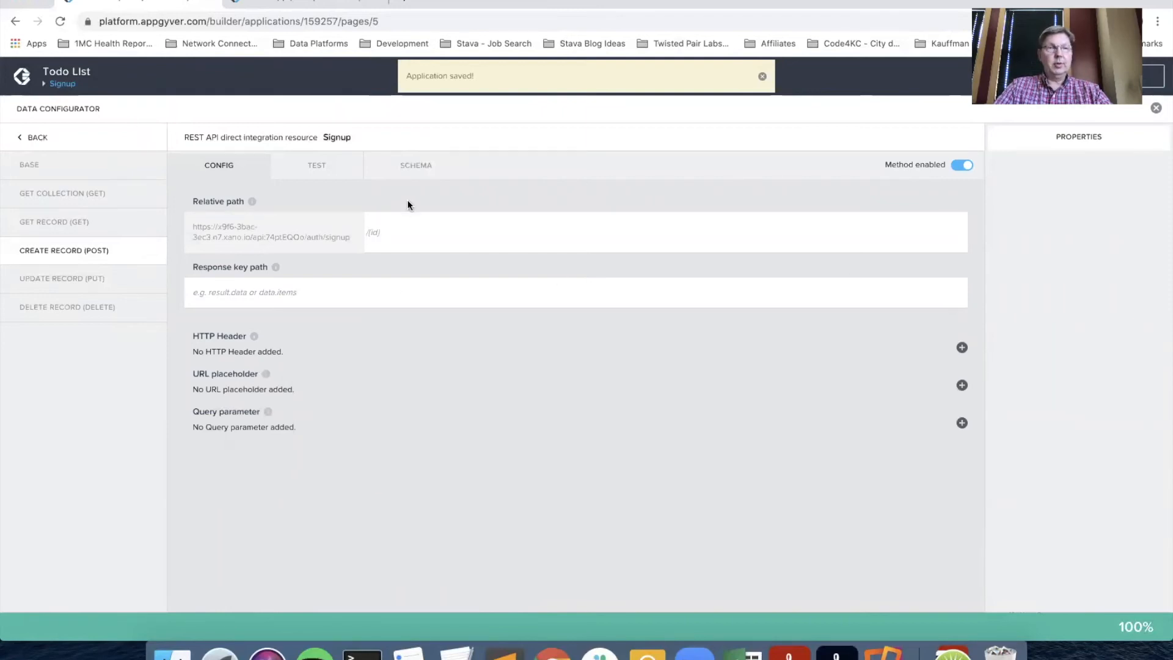
{"action": "left_click", "coordinate": [405, 166]}
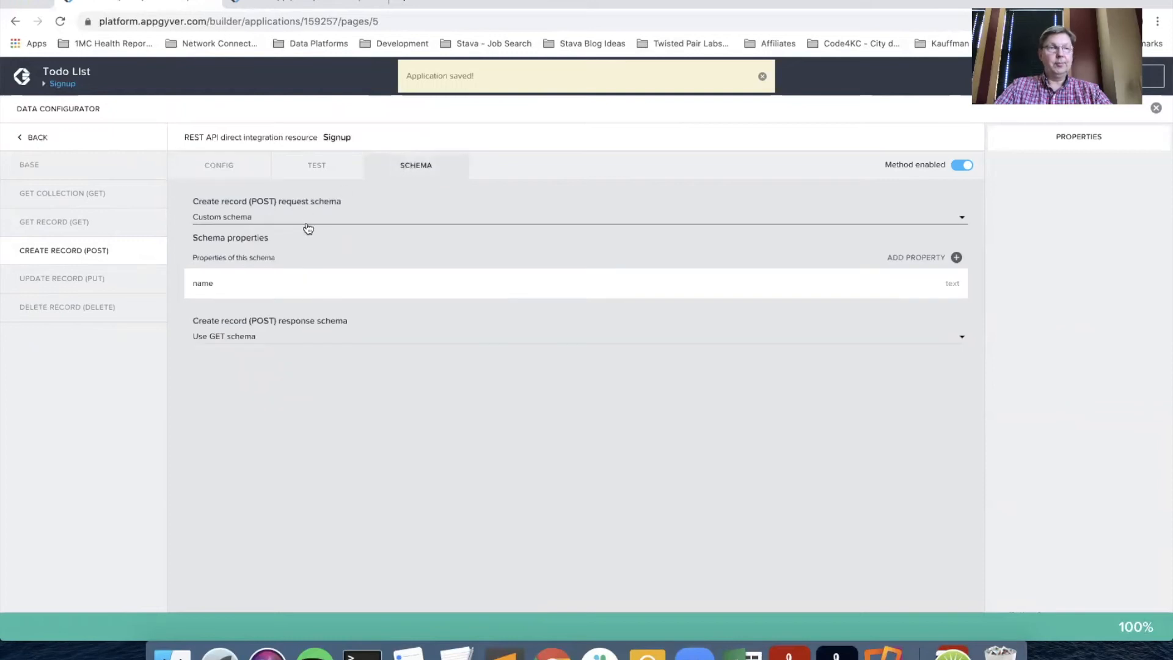
Add an 'email' request schema property titled Email.
{"action": "left_click", "coordinate": [956, 257]}
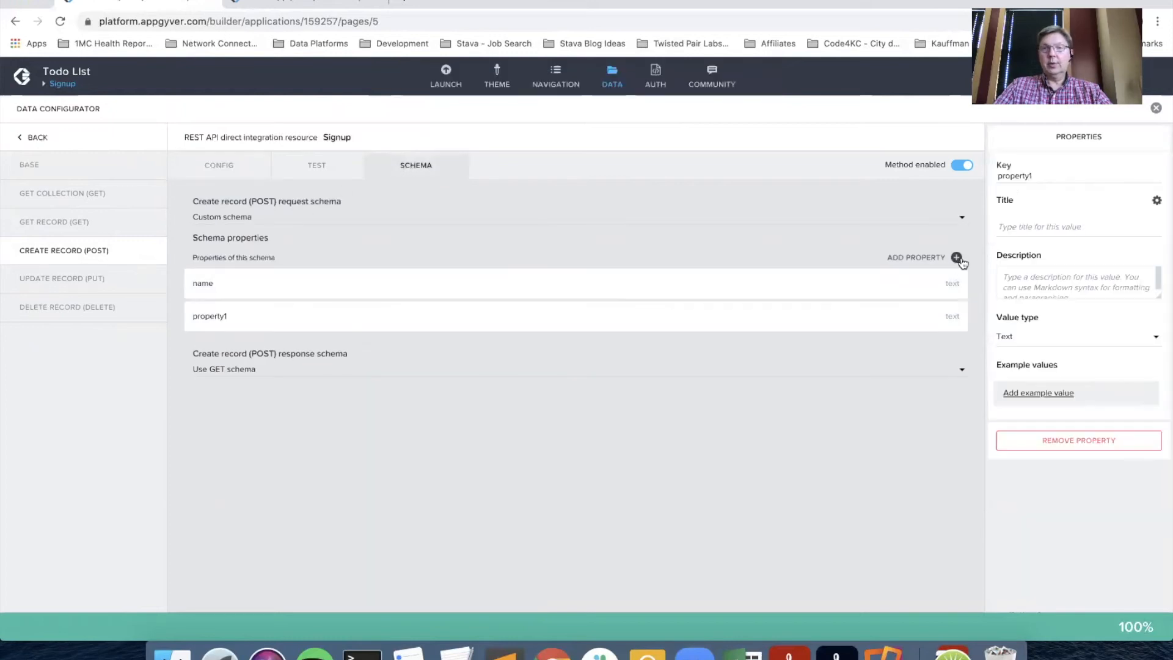
{"action": "double_click", "coordinate": [1028, 175]}
{"action": "type", "text": "email"}
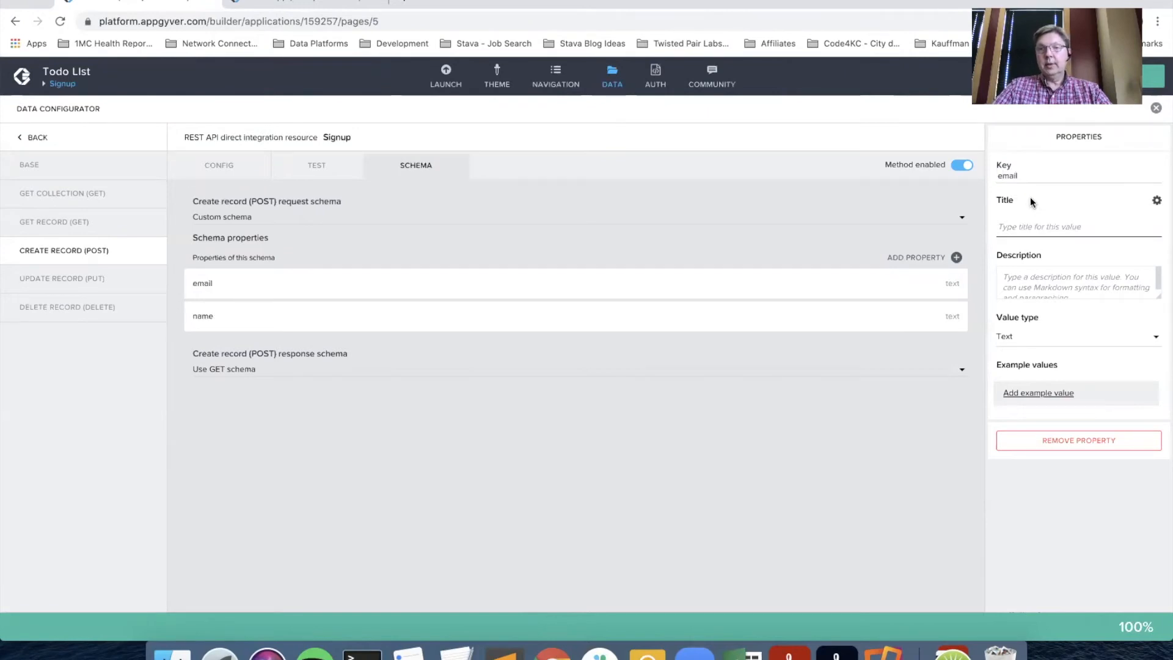
{"action": "left_click", "coordinate": [1017, 238]}
{"action": "type", "text": "Email"}
{"action": "left_click", "coordinate": [1016, 340]}
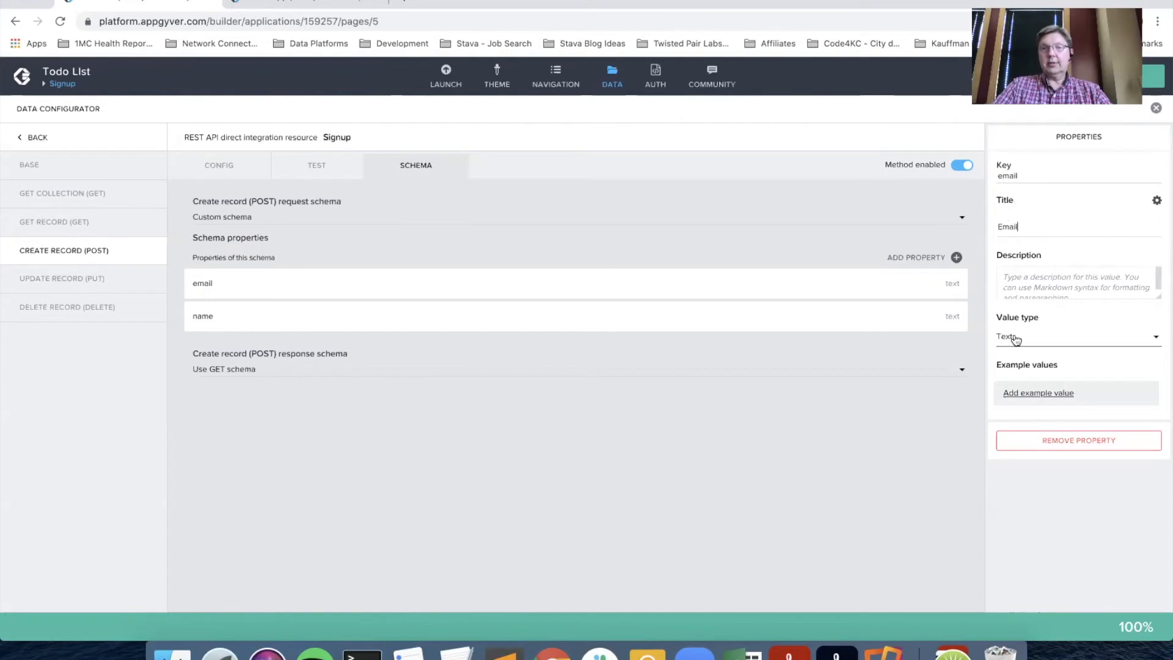
Add a 'password' request schema property titled Password.
{"action": "left_click", "coordinate": [957, 257]}
{"action": "left_click", "coordinate": [1026, 175]}
{"action": "double_click", "coordinate": [1026, 175]}
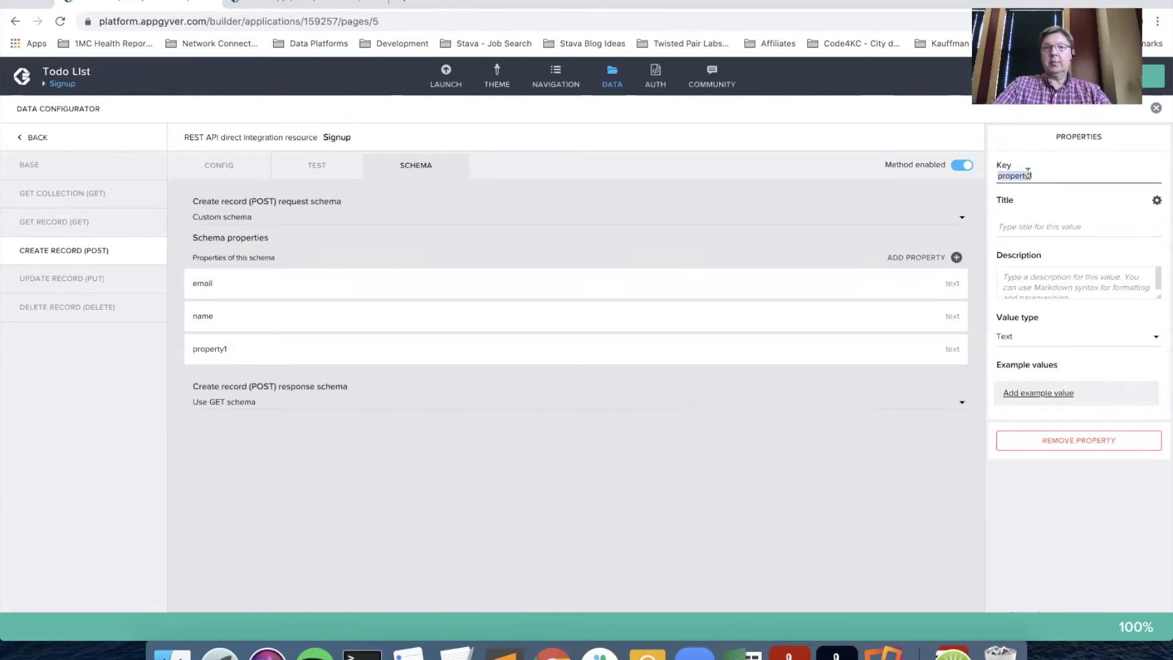
{"action": "type", "text": "password"}
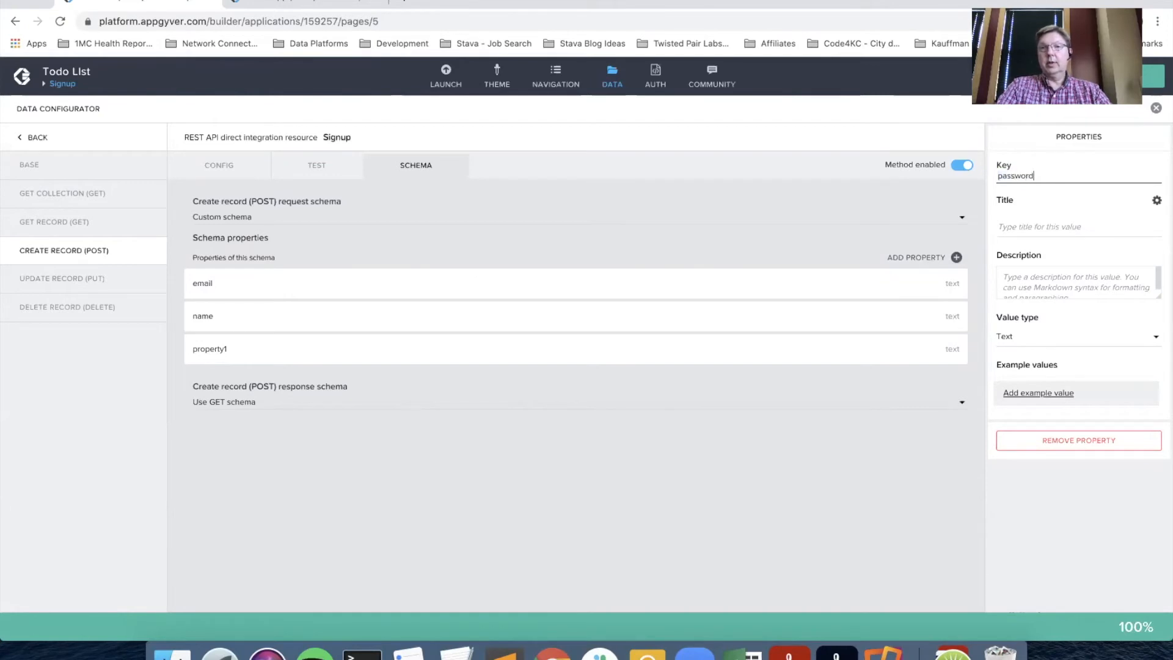
{"action": "left_click", "coordinate": [1019, 225]}
{"action": "type", "text": "Password"}
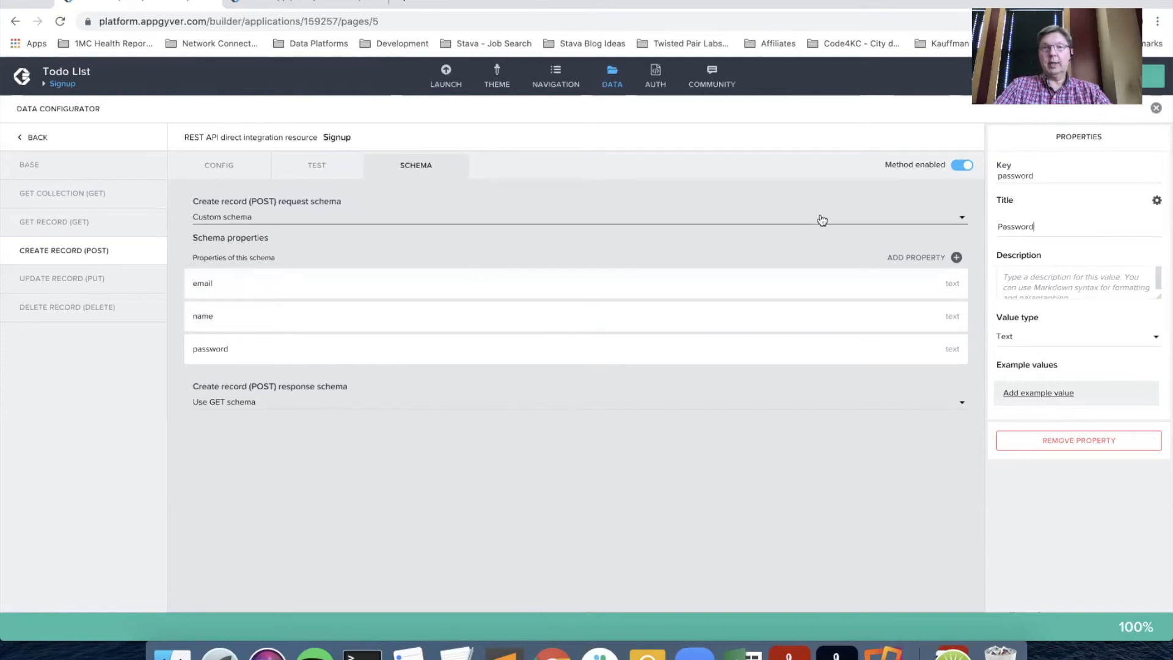
{"action": "left_click", "coordinate": [332, 174]}
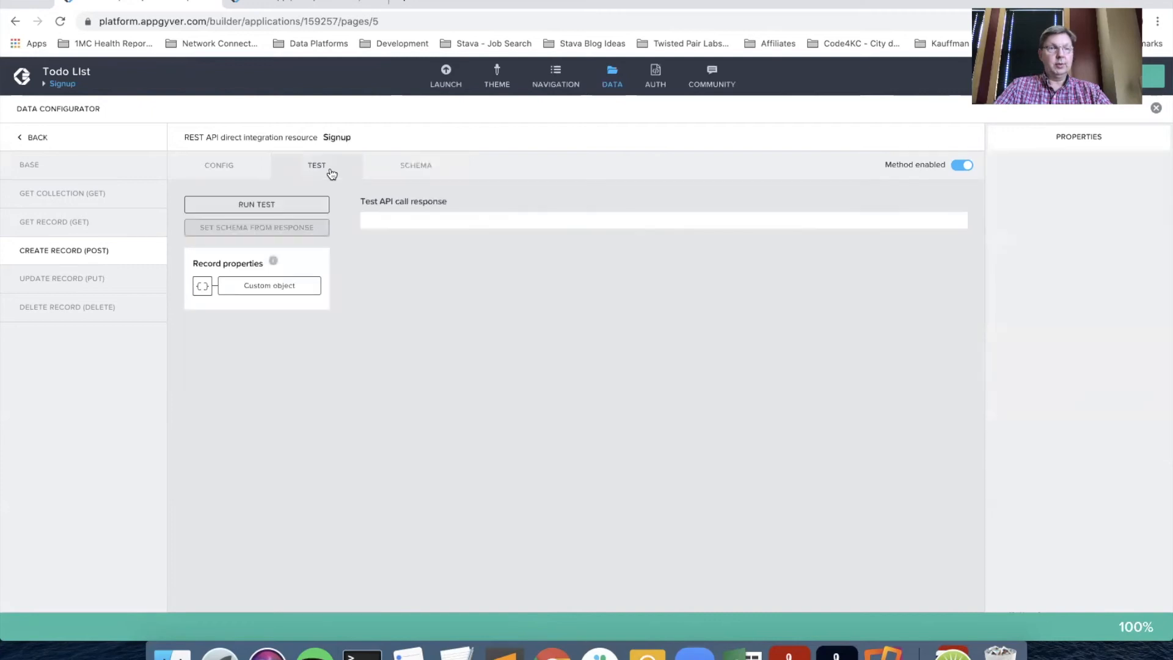
Fill the POST test record with a test account's name, e-mail and password values.
{"action": "left_click", "coordinate": [283, 290]}
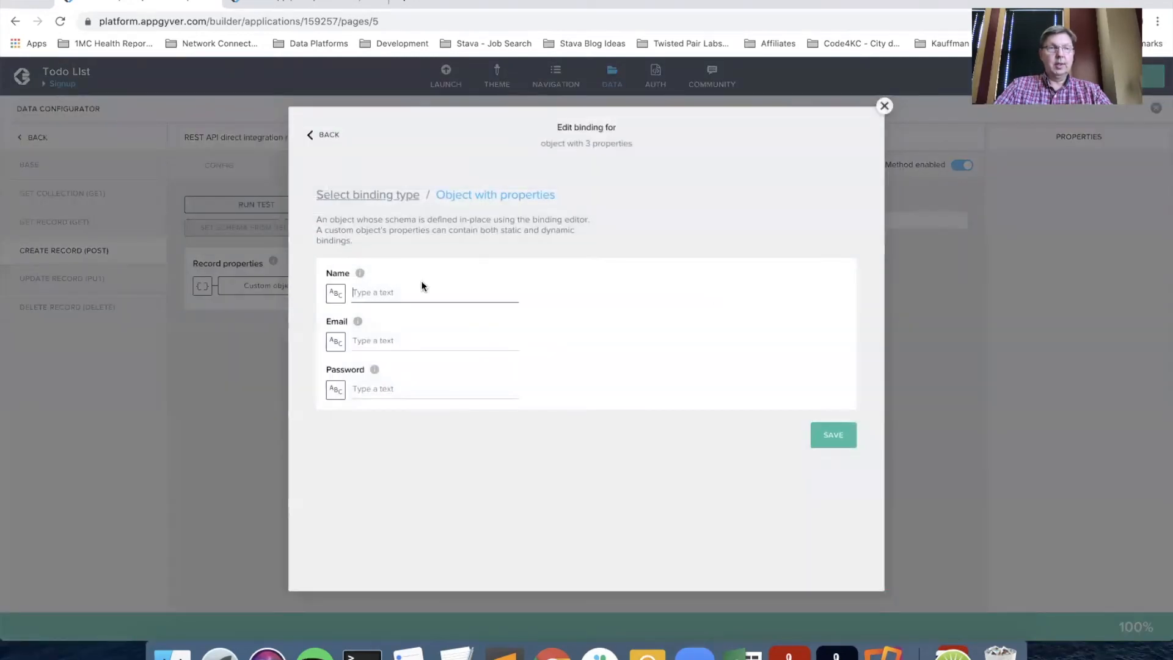
{"action": "type", "text": "tes"}
{"action": "key", "text": "BackSpace"}
{"action": "key", "text": "BackSpace"}
{"action": "key", "text": "BackSpace"}
{"action": "key", "text": "BackSpace"}
{"action": "type", "text": "Test Account-2"}
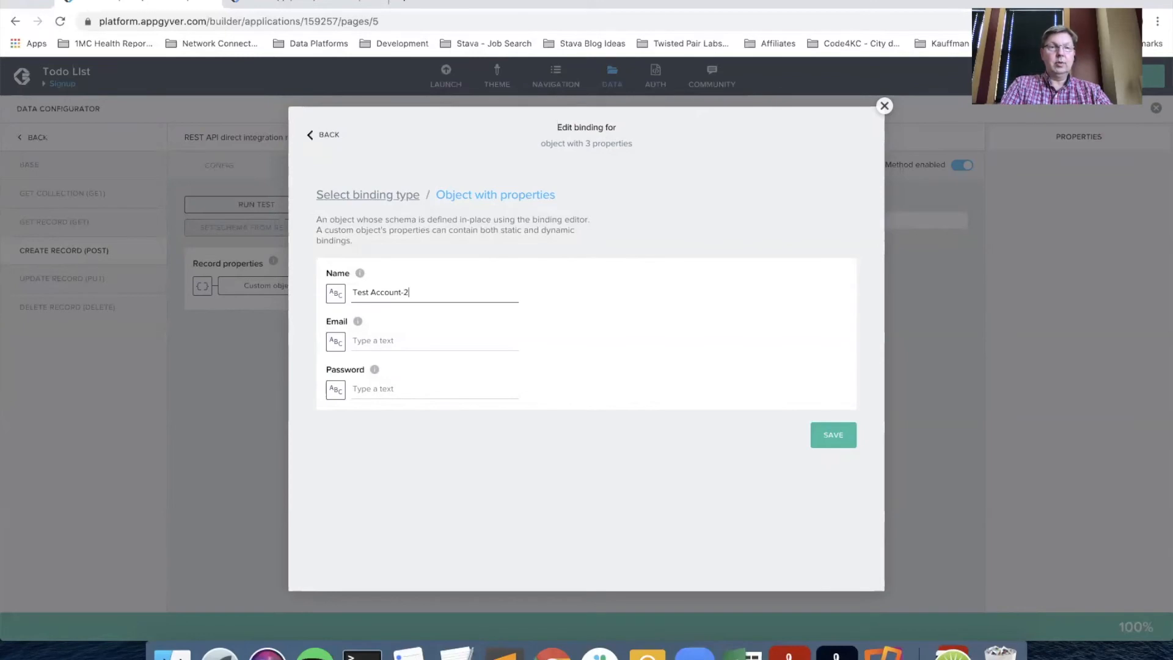
{"action": "key", "text": "Tab"}
{"action": "key", "text": "Tab"}
{"action": "key", "text": "Tab"}
{"action": "type", "text": "t"}
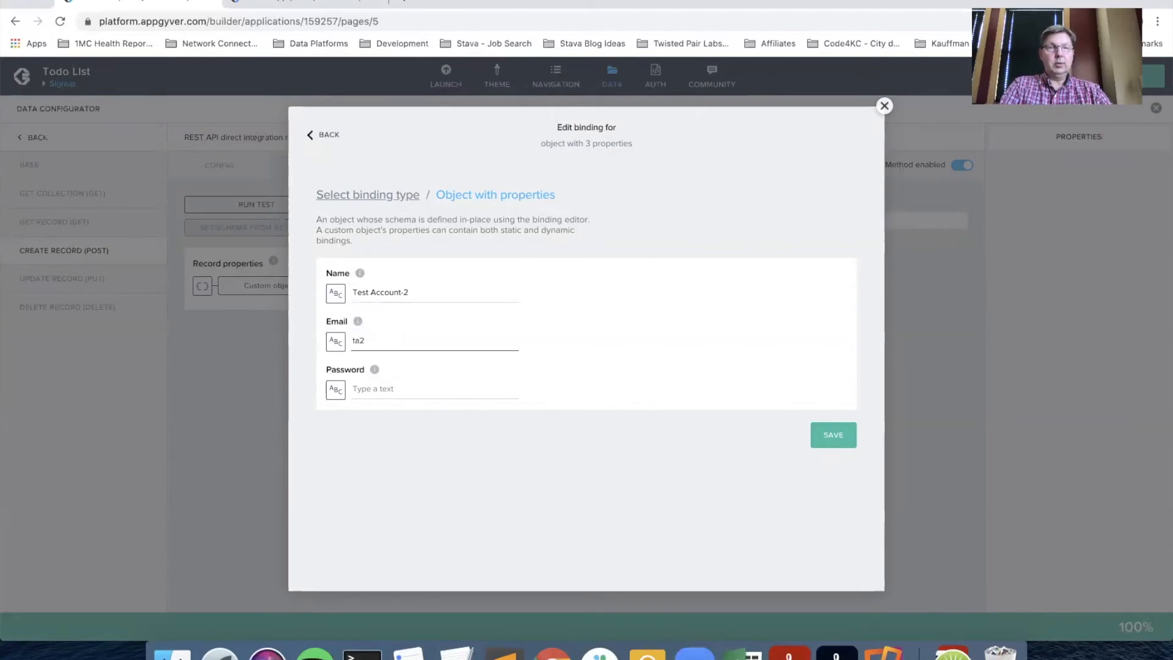
{"action": "key", "text": "Tab"}
{"action": "key", "text": "Tab"}
{"action": "key", "text": "Tab"}
{"action": "type", "text": "te"}
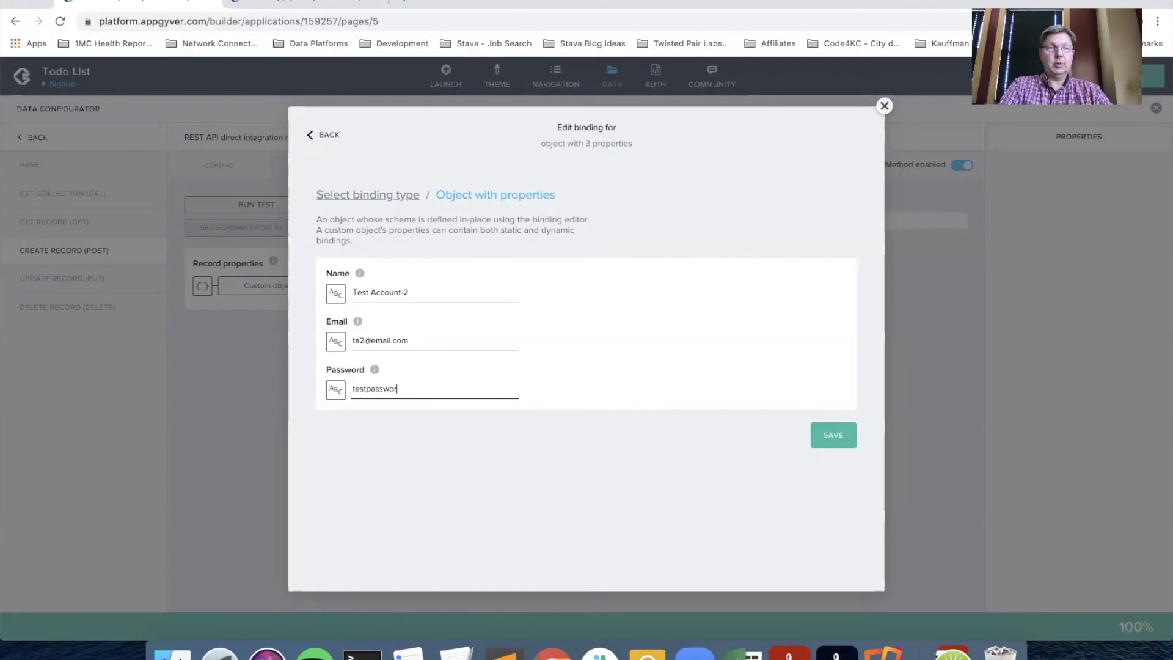
{"action": "left_click", "coordinate": [834, 436]}
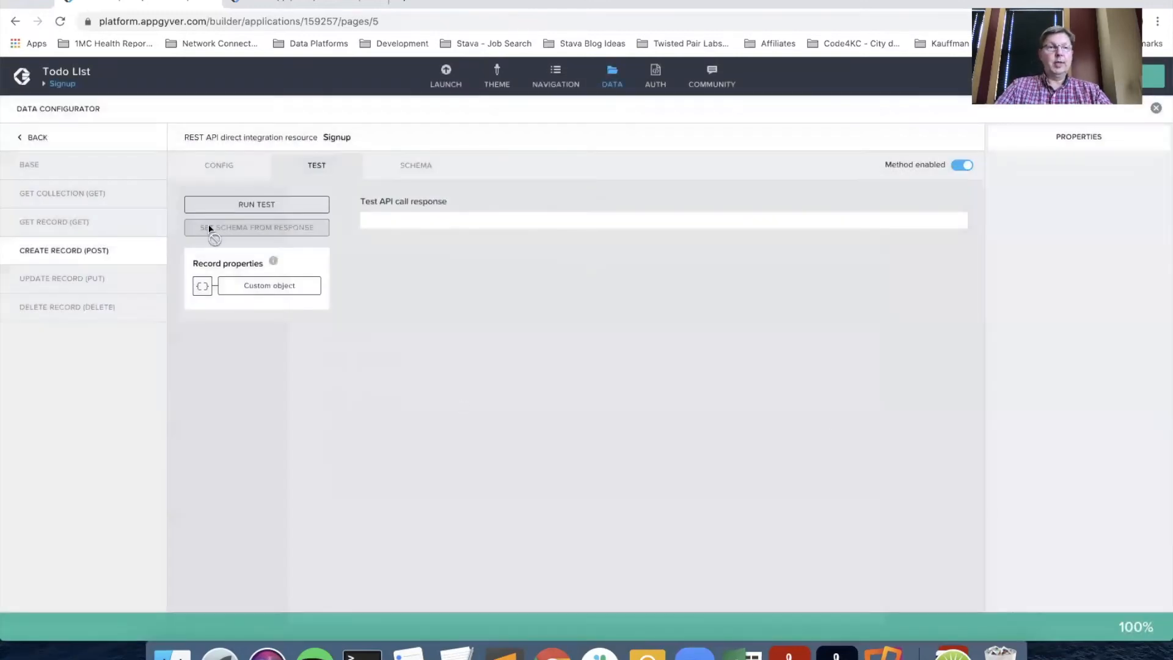
Run the Signup POST test, getting Status OK with an authToken, and save the app.
{"action": "left_click", "coordinate": [247, 208]}
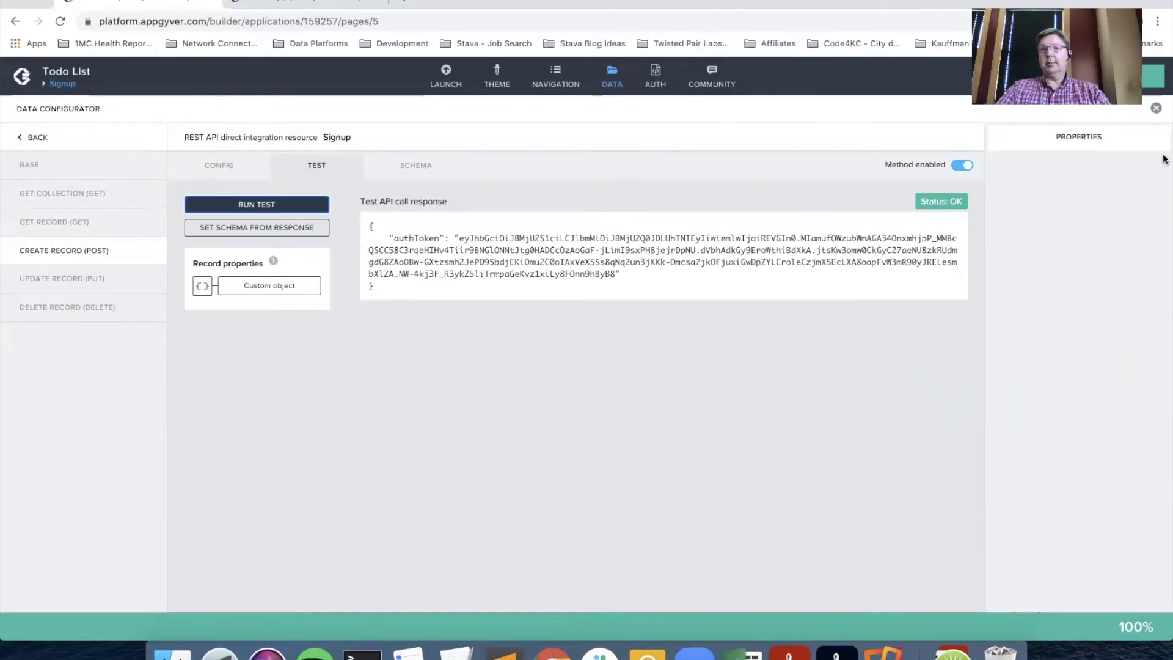
{"action": "left_click", "coordinate": [1153, 78]}
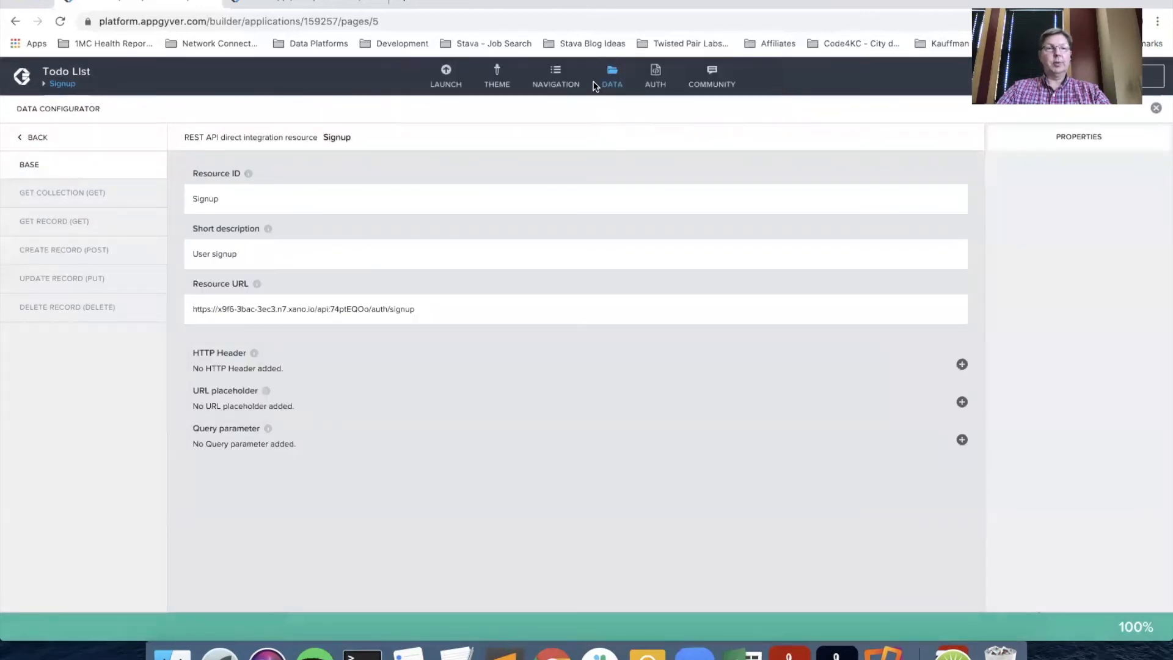
Close the data configurator and show the Signup page's still-empty Data variables list.
{"action": "left_click", "coordinate": [612, 86]}
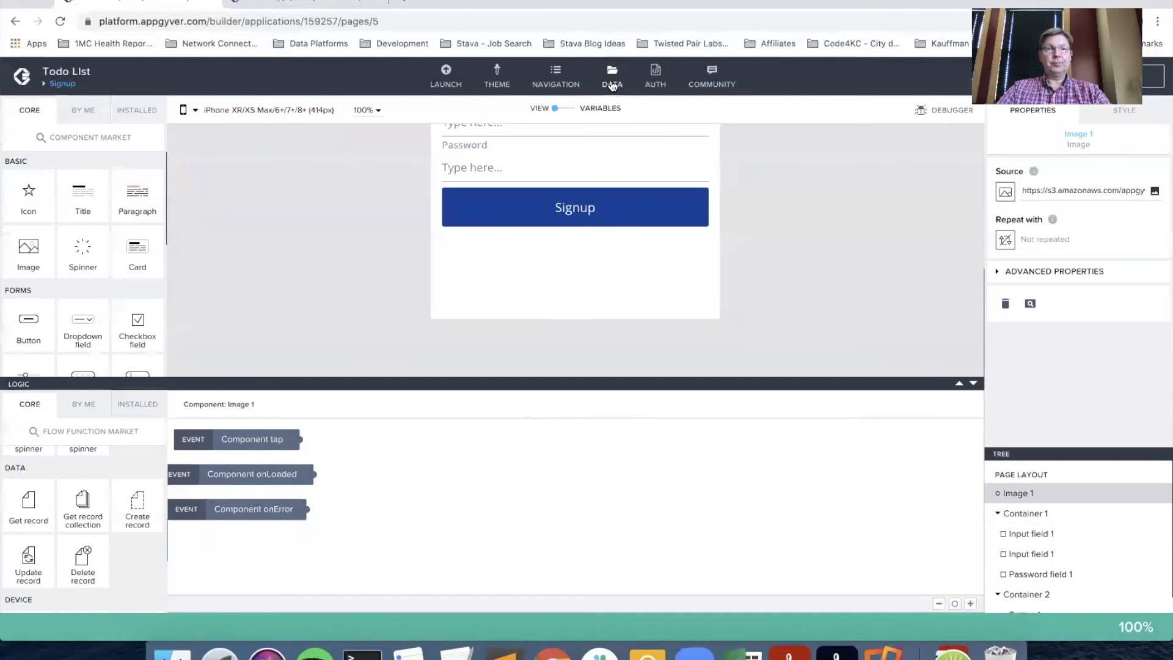
{"action": "scroll", "coordinate": [570, 285], "scroll_direction": "up", "scroll_amount": 2}
{"action": "scroll", "coordinate": [569, 284], "scroll_direction": "up", "scroll_amount": 1}
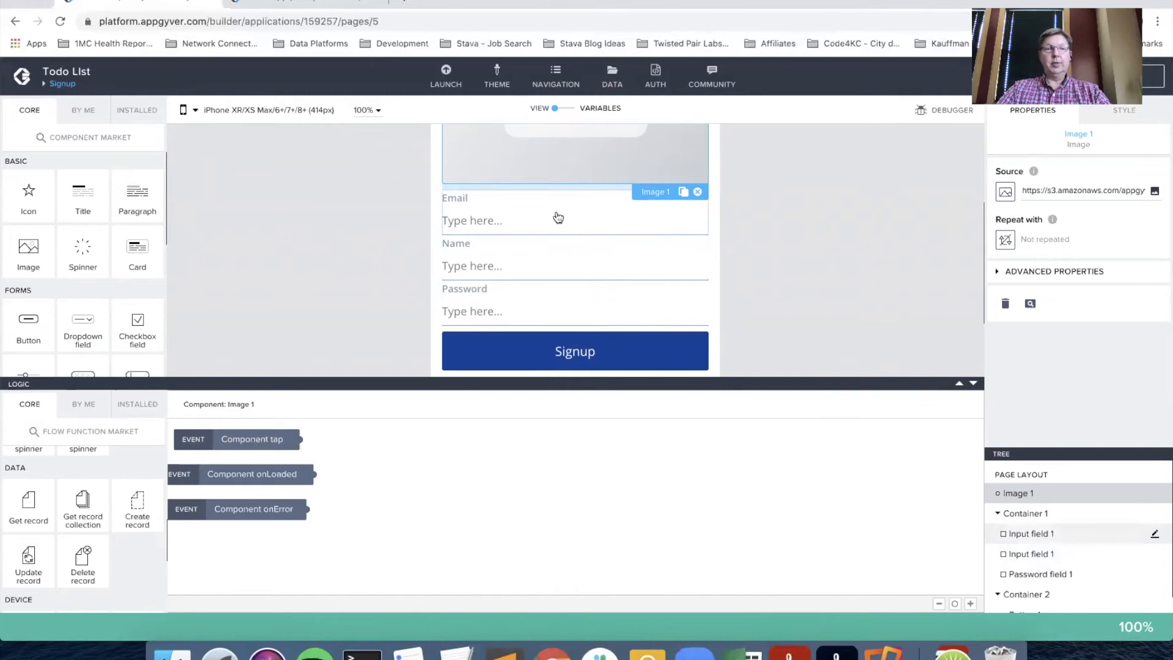
{"action": "left_click", "coordinate": [575, 109]}
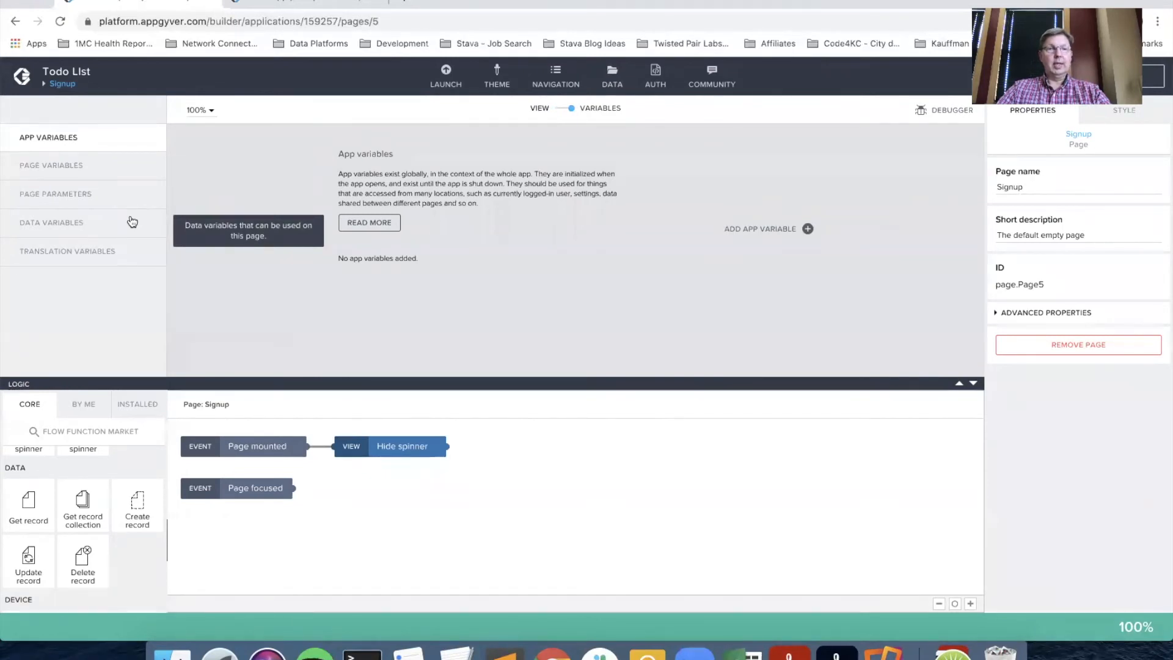
{"action": "left_click", "coordinate": [74, 225]}
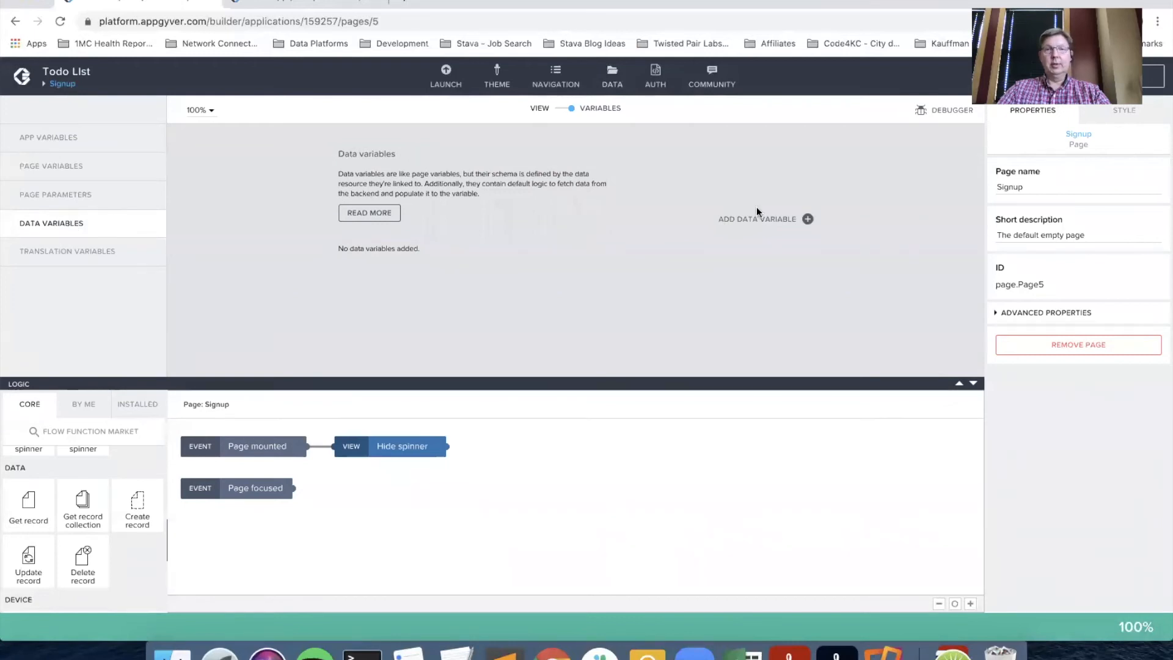
Add a Signup data variable holding a new Signup record, then save the app.
{"action": "left_click", "coordinate": [807, 219]}
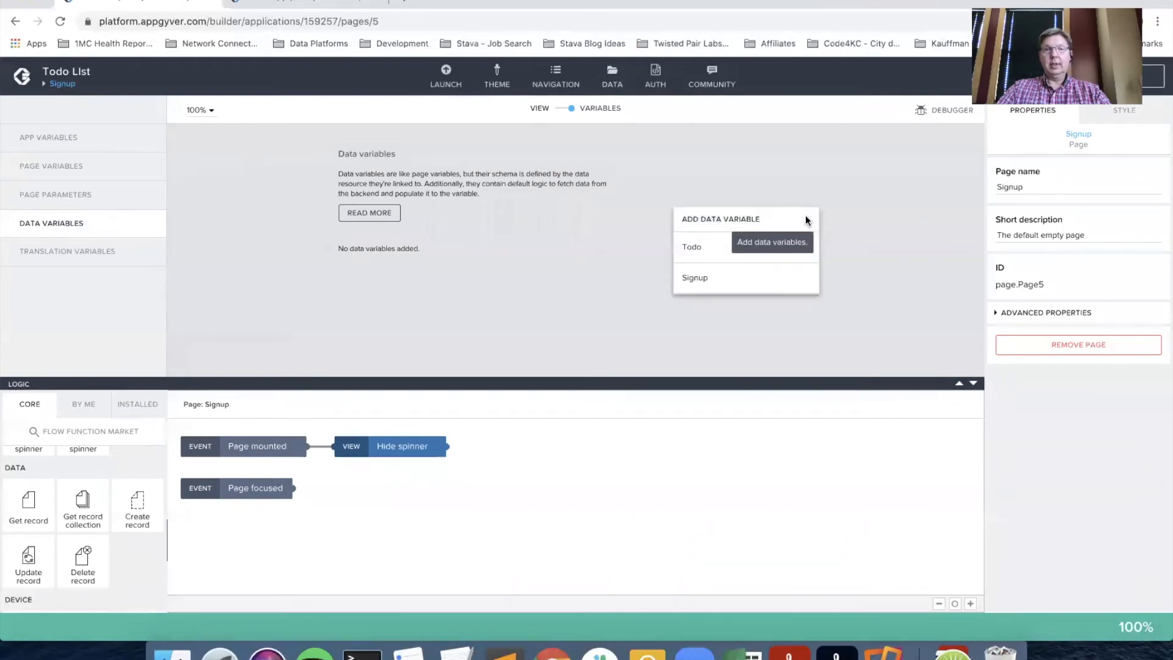
{"action": "left_click", "coordinate": [702, 278]}
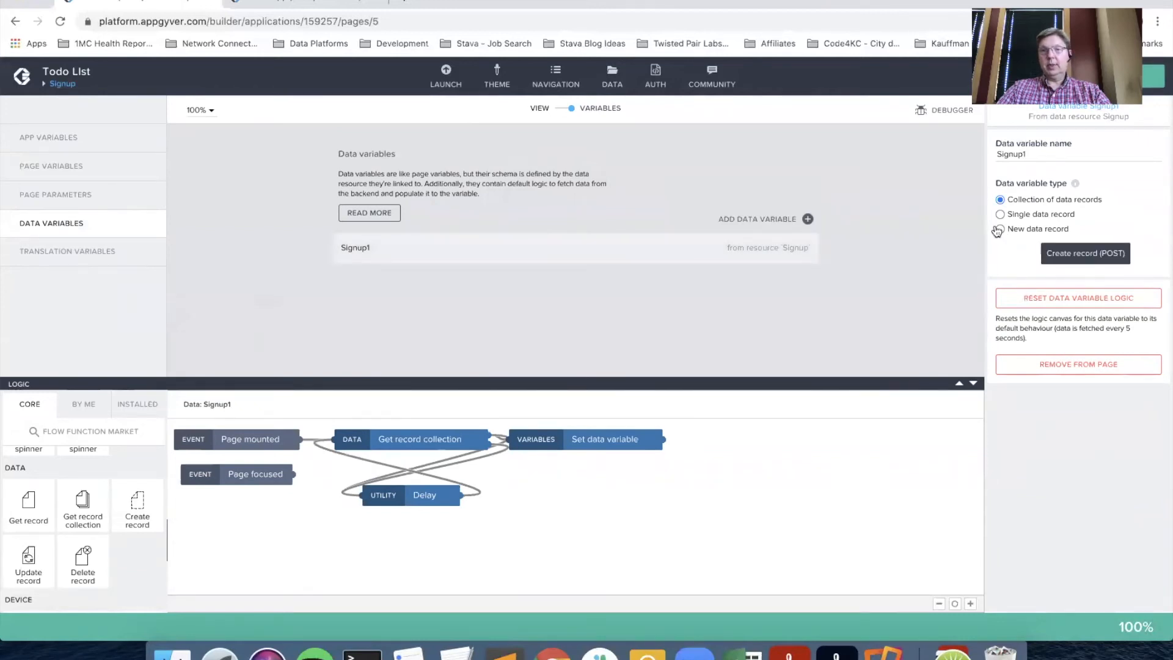
{"action": "left_click", "coordinate": [1001, 230]}
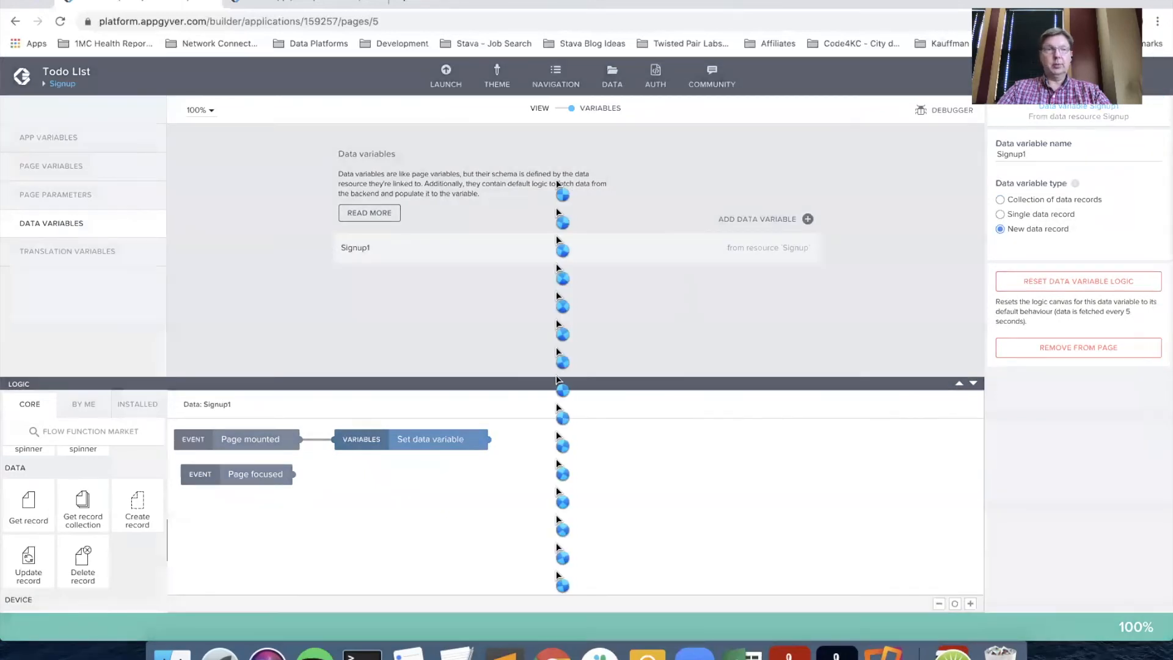
{"action": "left_click", "coordinate": [1038, 155]}
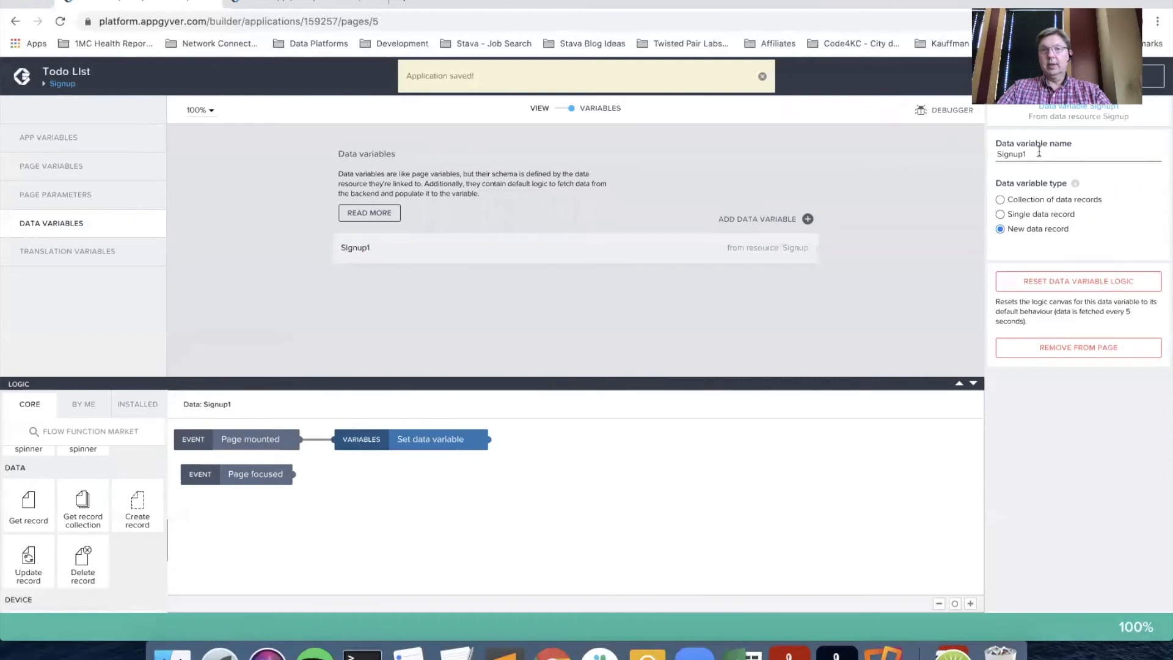
{"action": "key", "text": "BackSpace"}
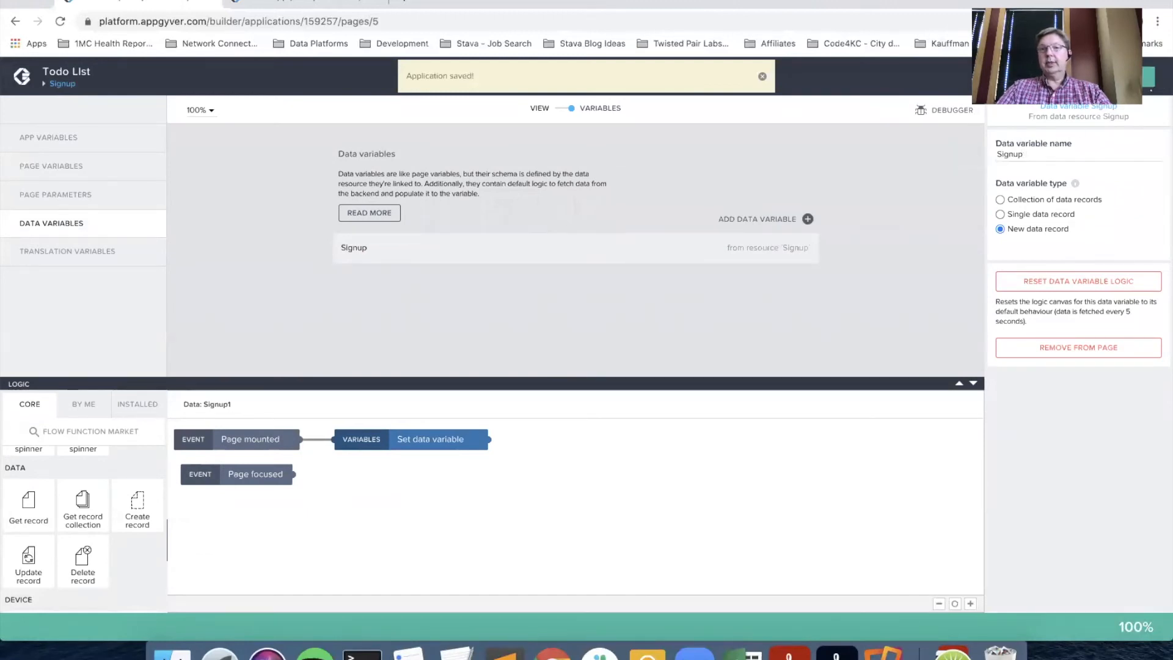
{"action": "left_click", "coordinate": [1155, 82]}
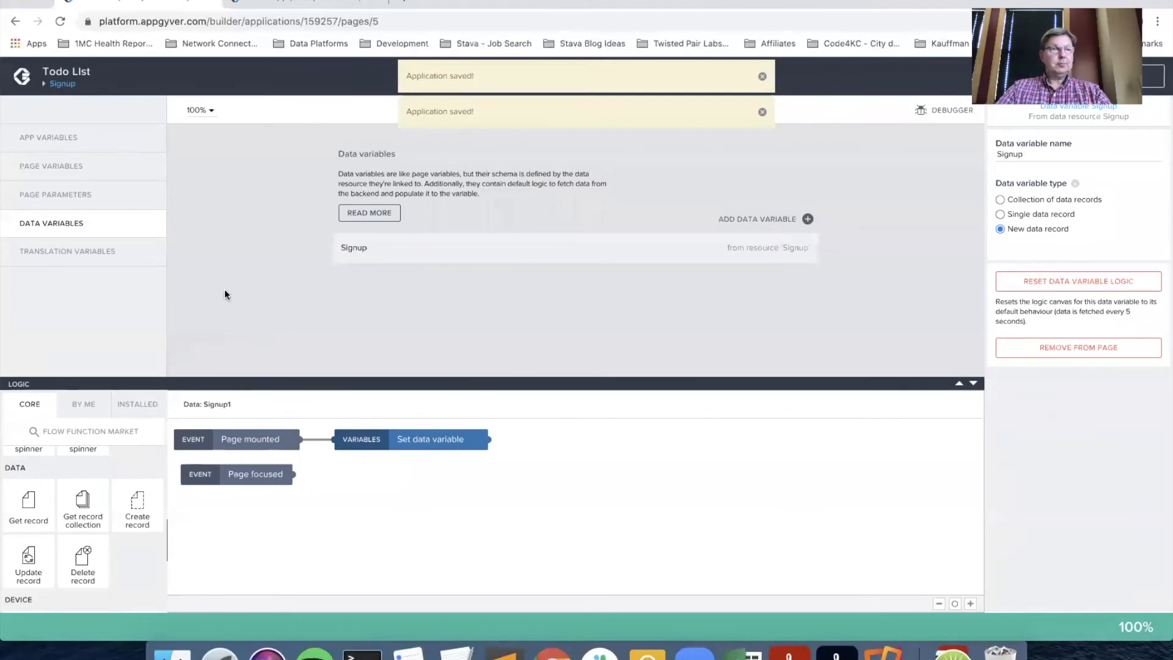
{"action": "left_click", "coordinate": [98, 169]}
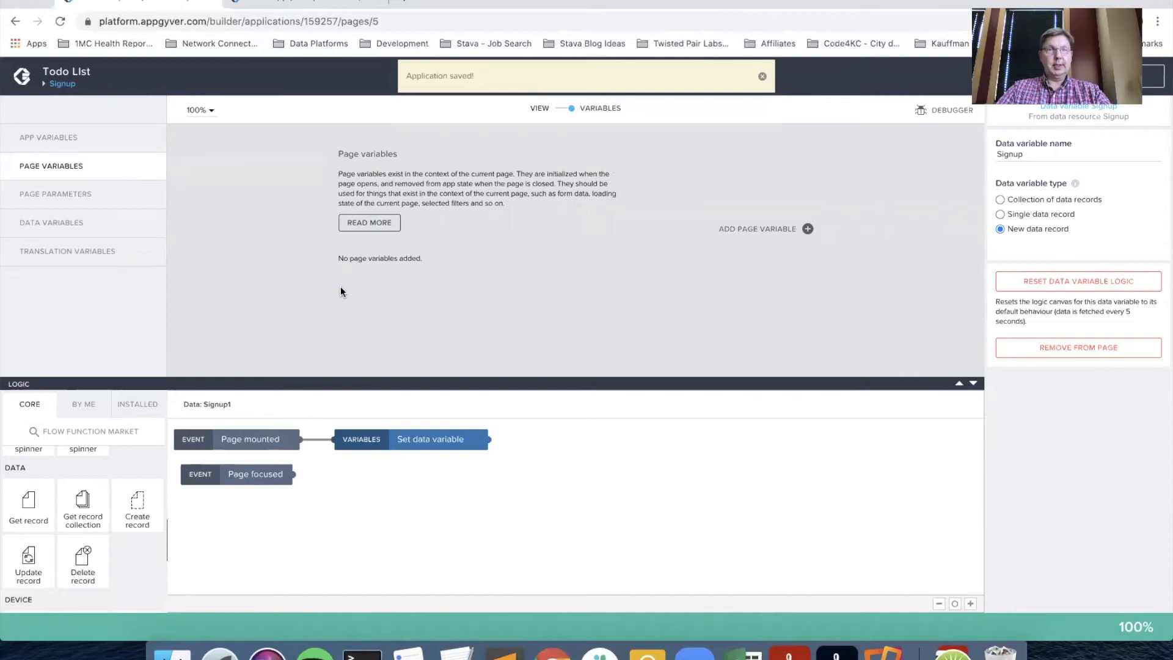
Create a page variable named signup of type Object.
{"action": "left_click", "coordinate": [807, 229]}
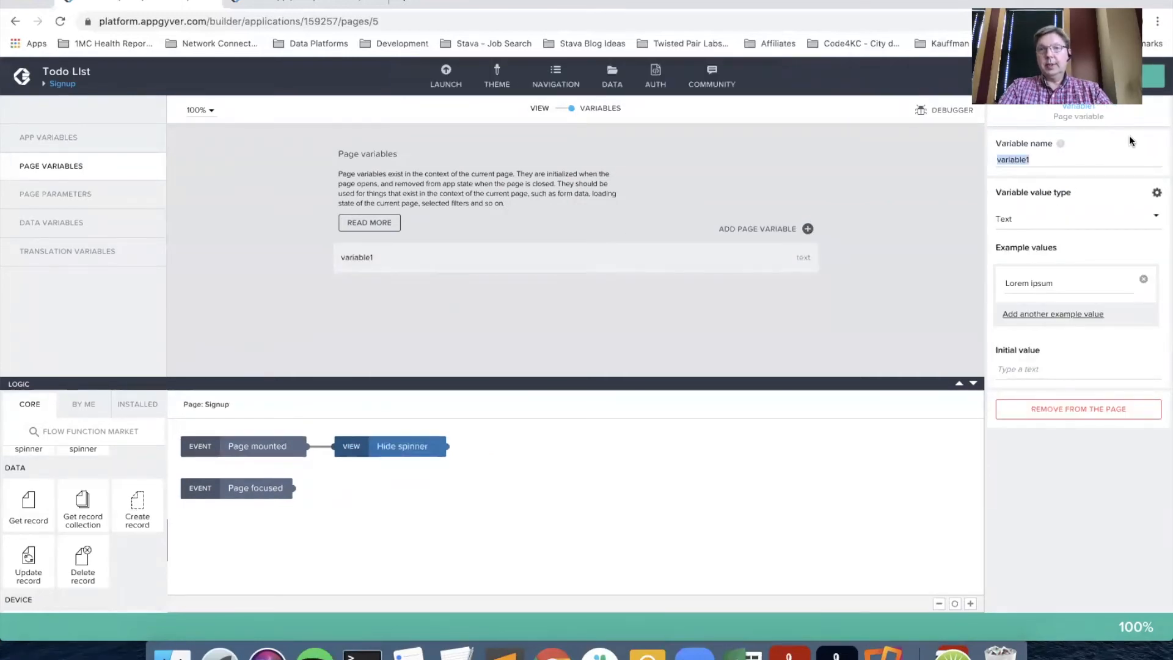
{"action": "type", "text": "signup"}
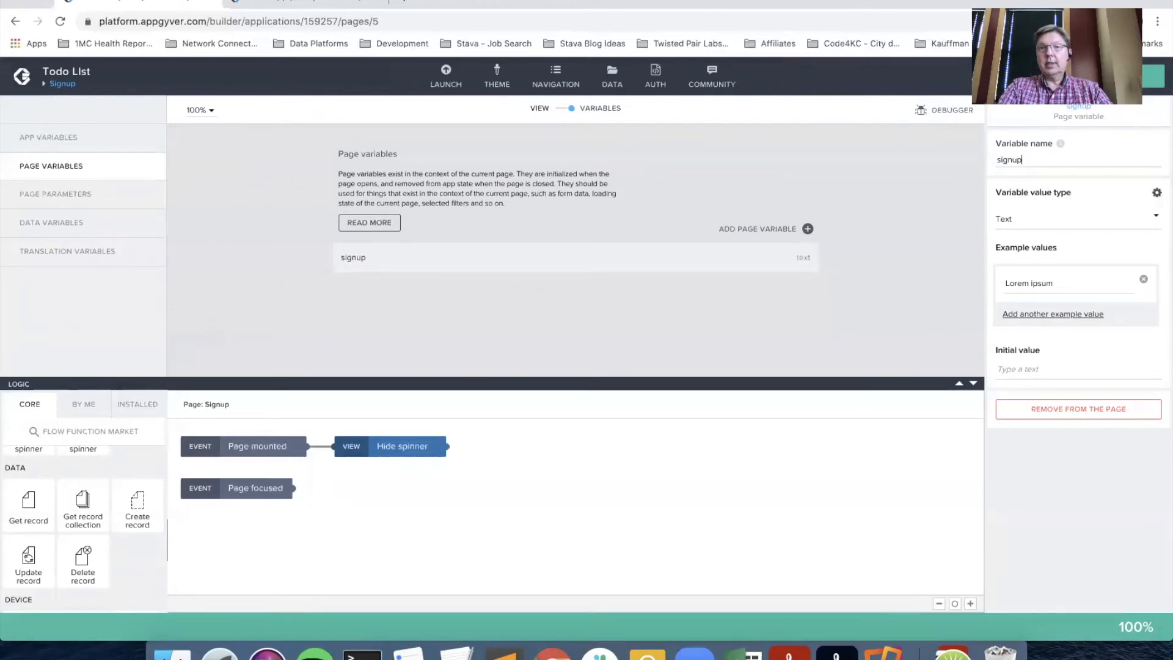
{"action": "left_click", "coordinate": [1110, 220]}
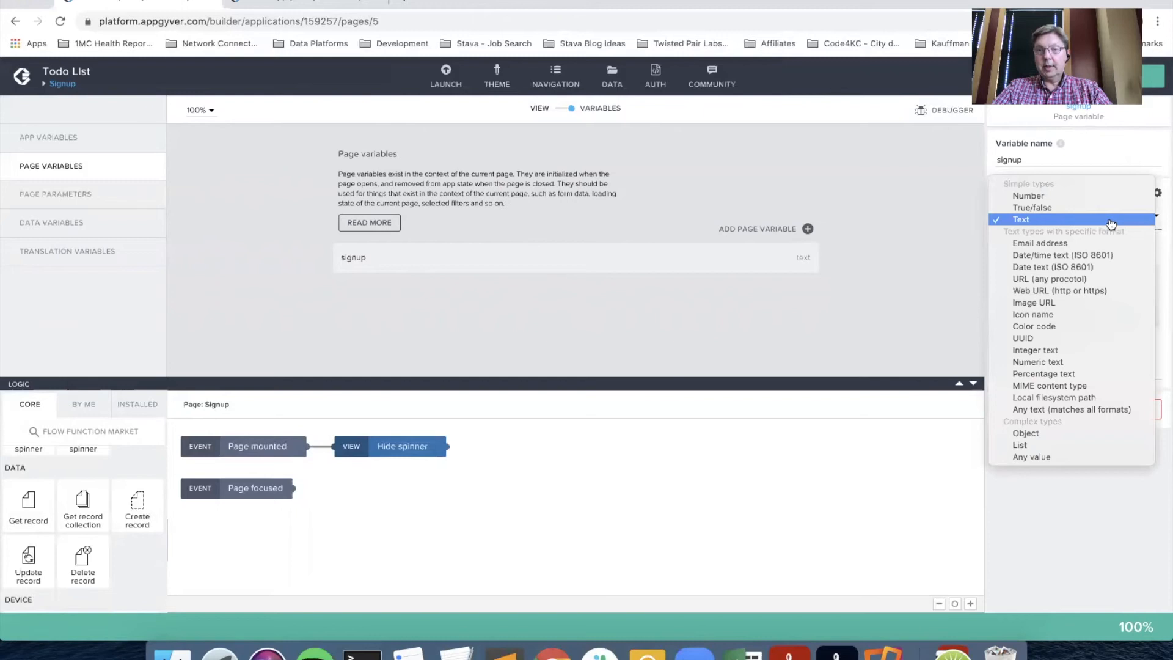
{"action": "left_click", "coordinate": [1046, 433]}
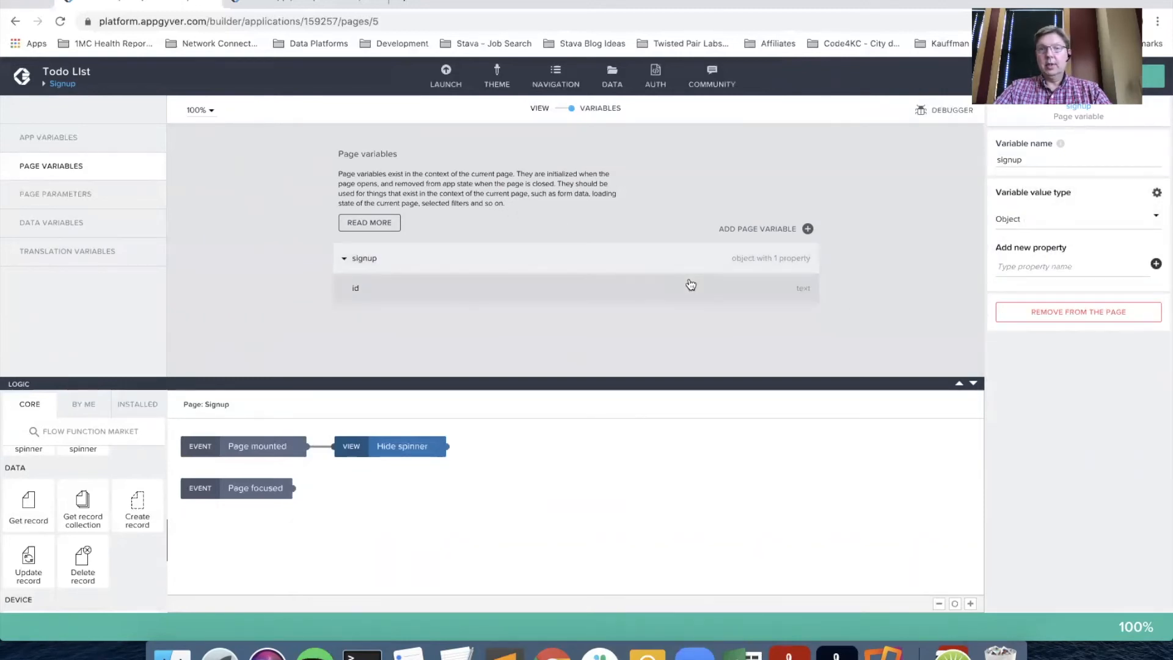
Rename signup's id property to name and add email and password properties.
{"action": "left_click", "coordinate": [691, 285]}
{"action": "double_click", "coordinate": [1022, 160]}
{"action": "type", "text": "name"}
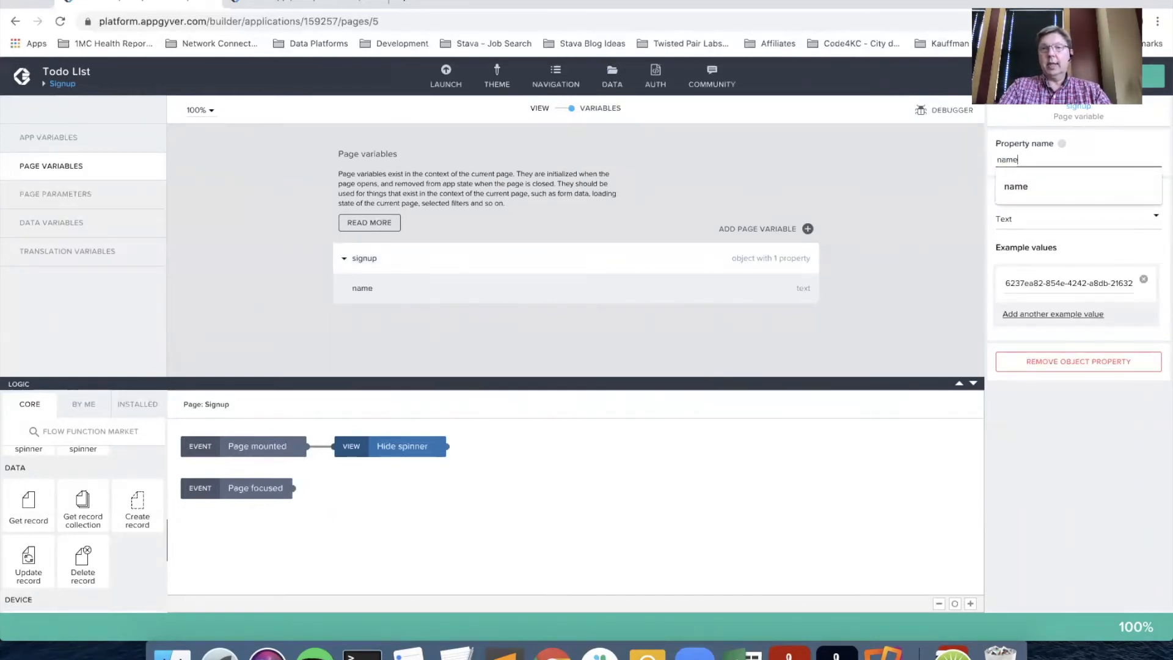
{"action": "left_click", "coordinate": [1005, 223]}
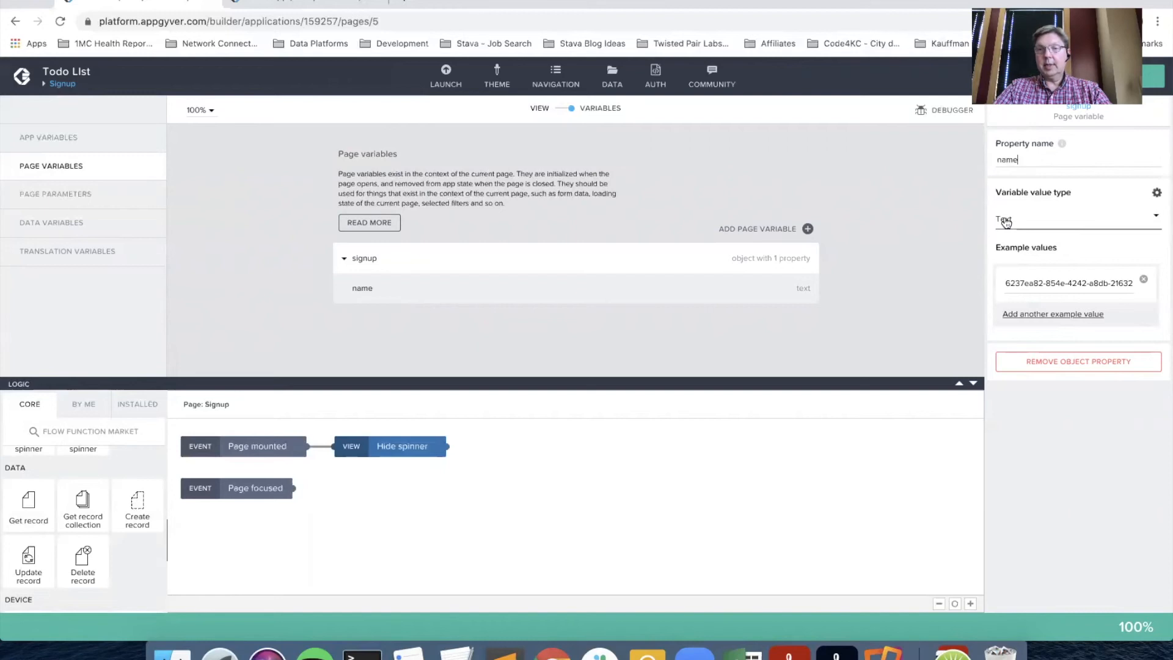
{"action": "left_click", "coordinate": [764, 260]}
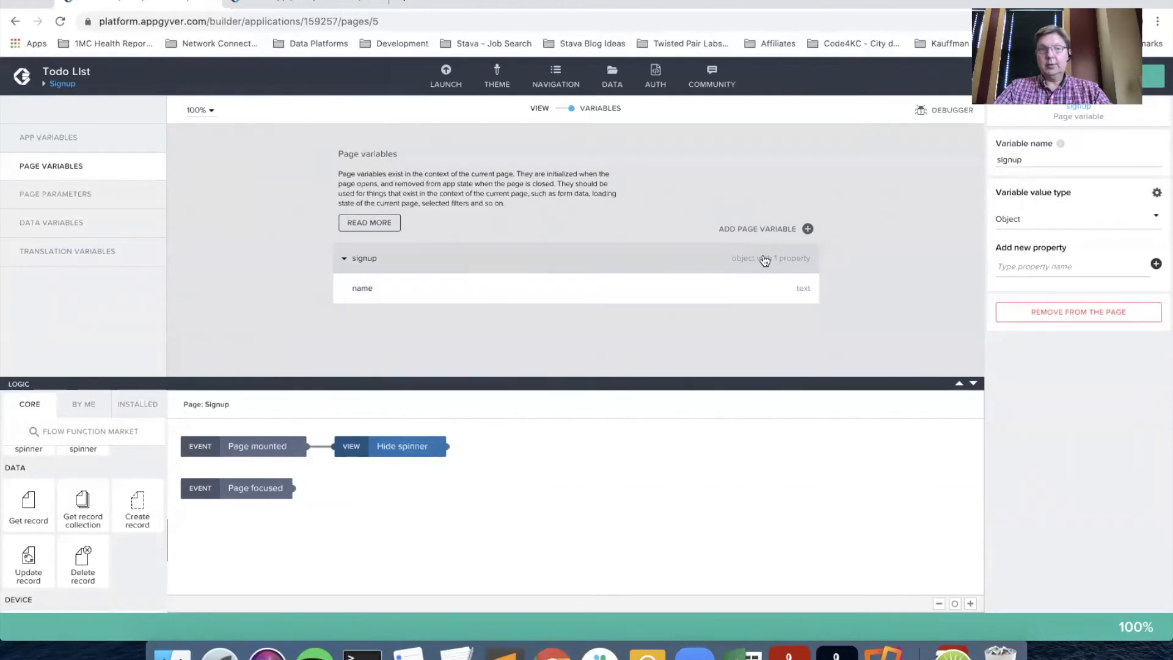
{"action": "left_click", "coordinate": [1007, 259]}
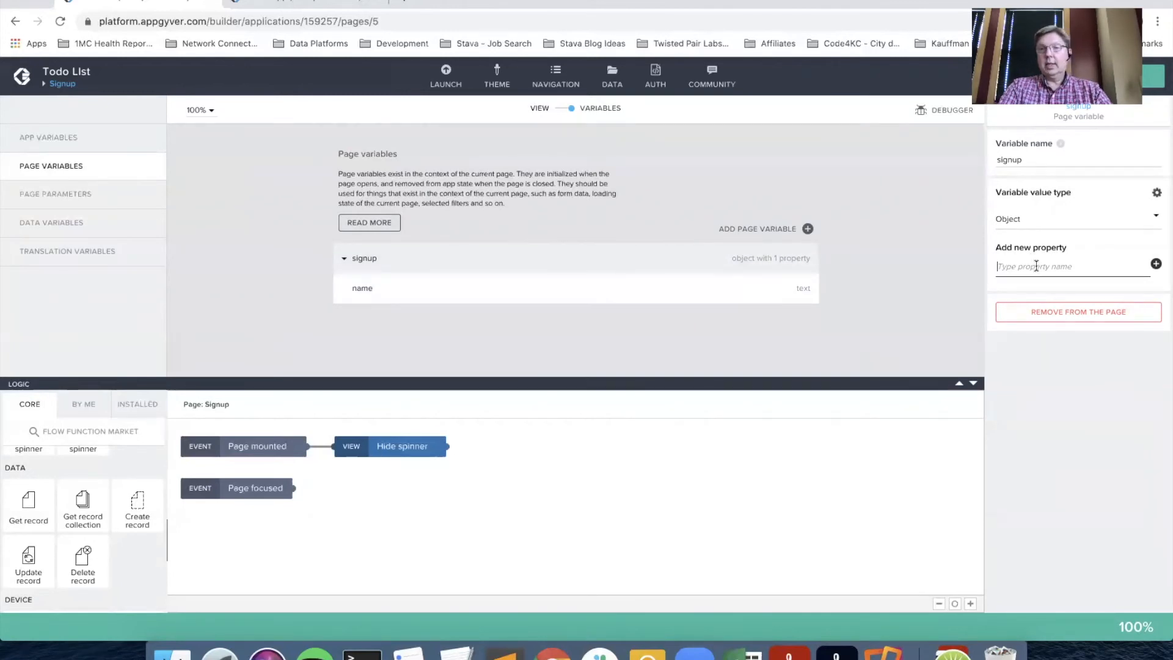
{"action": "type", "text": "email"}
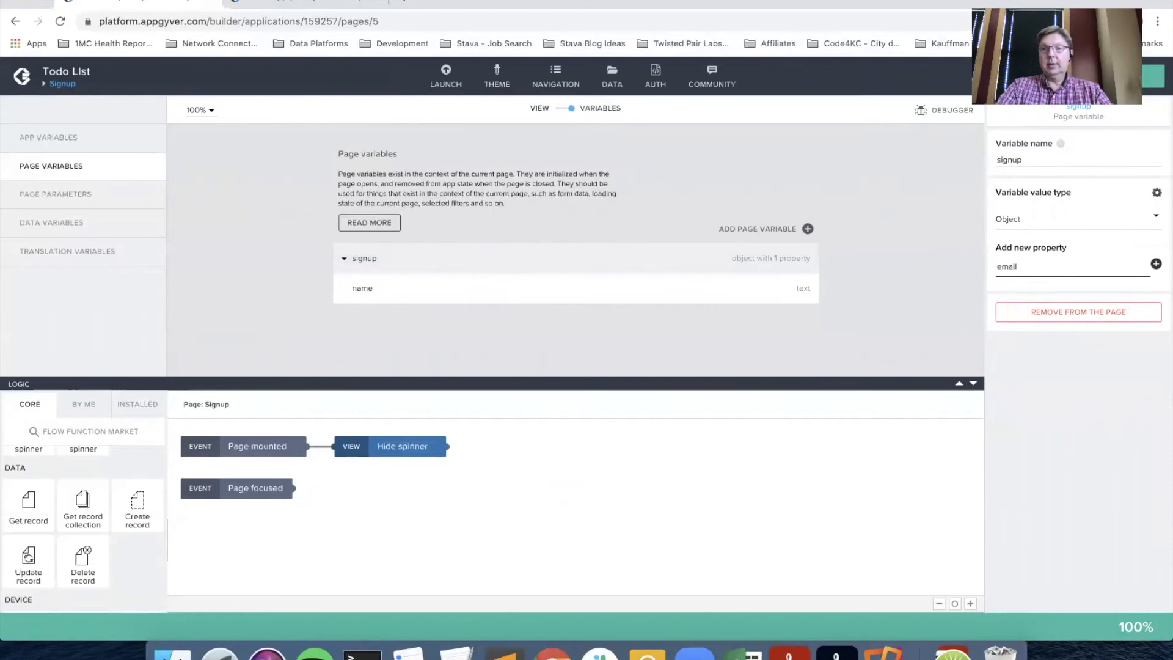
{"action": "key", "text": "Return"}
{"action": "type", "text": "pa"}
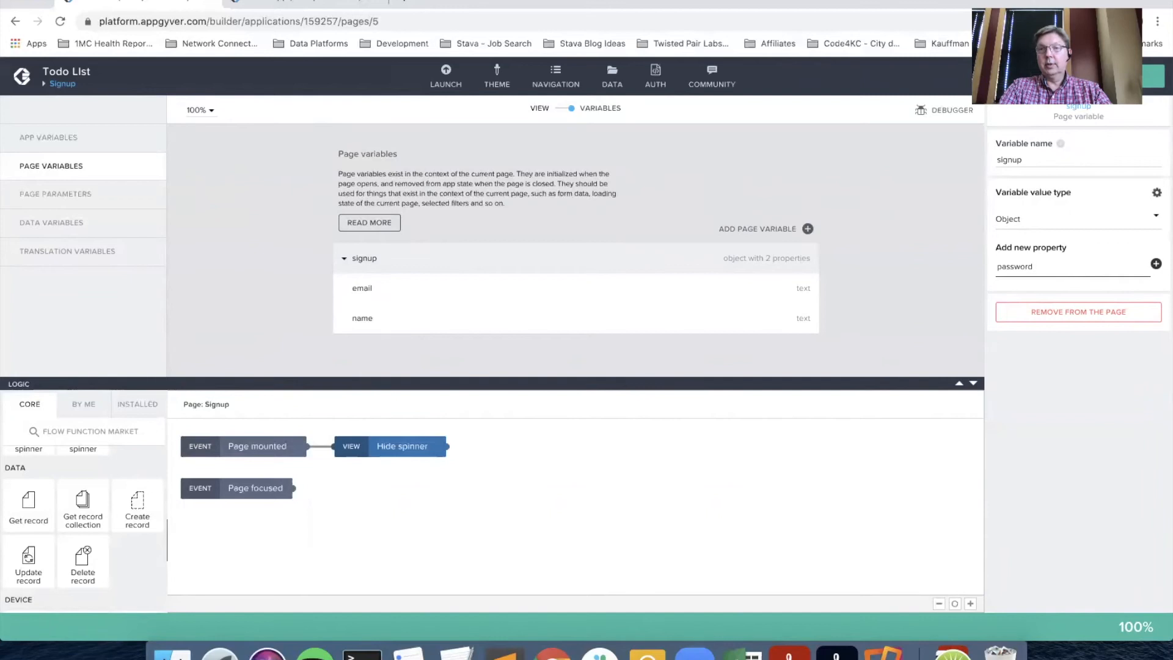
{"action": "type", "text": "ssword"}
{"action": "key", "text": "Return"}
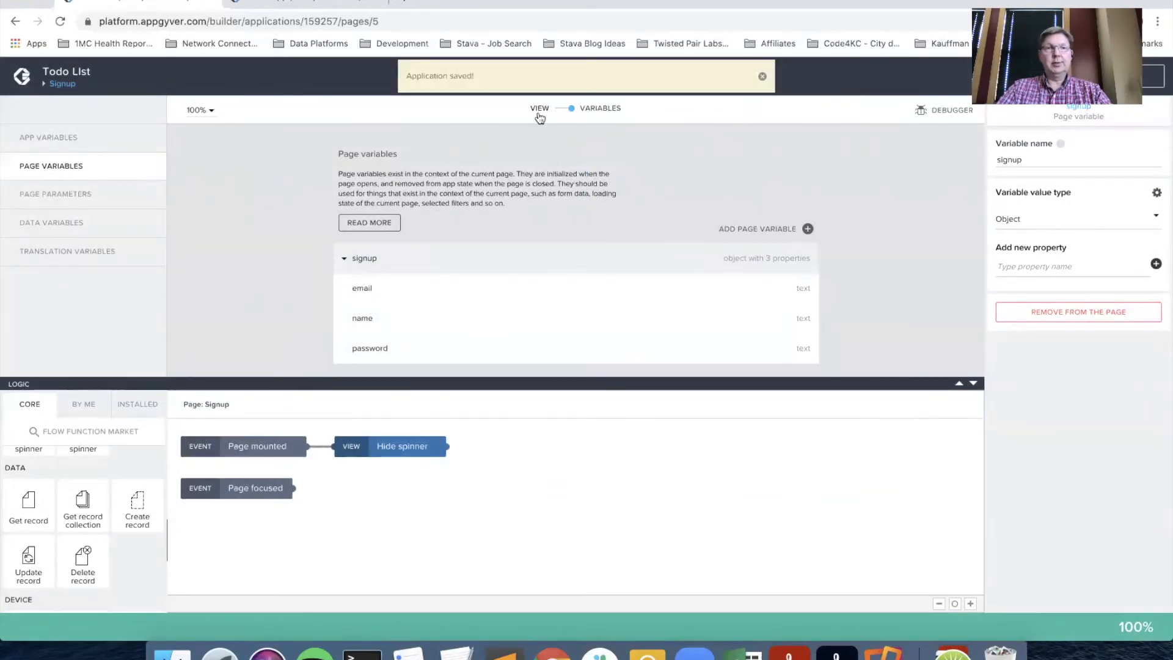
Bind the Email input's value to the signup.email page variable field.
{"action": "left_click", "coordinate": [565, 114]}
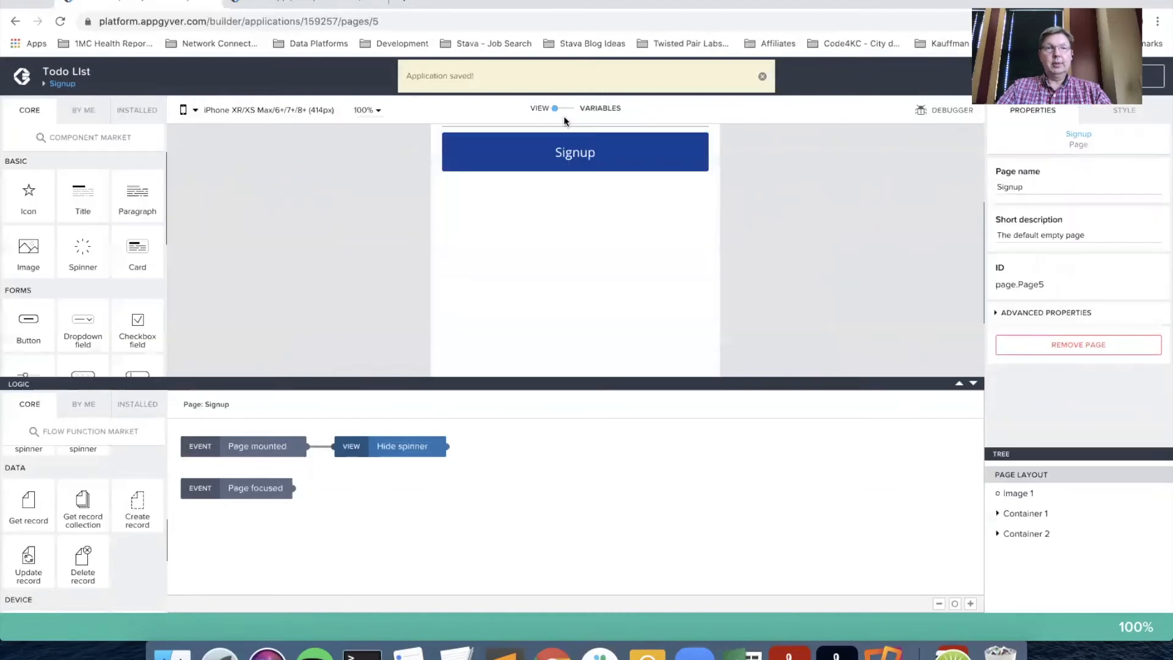
{"action": "scroll", "coordinate": [577, 193], "scroll_direction": "up", "scroll_amount": 5}
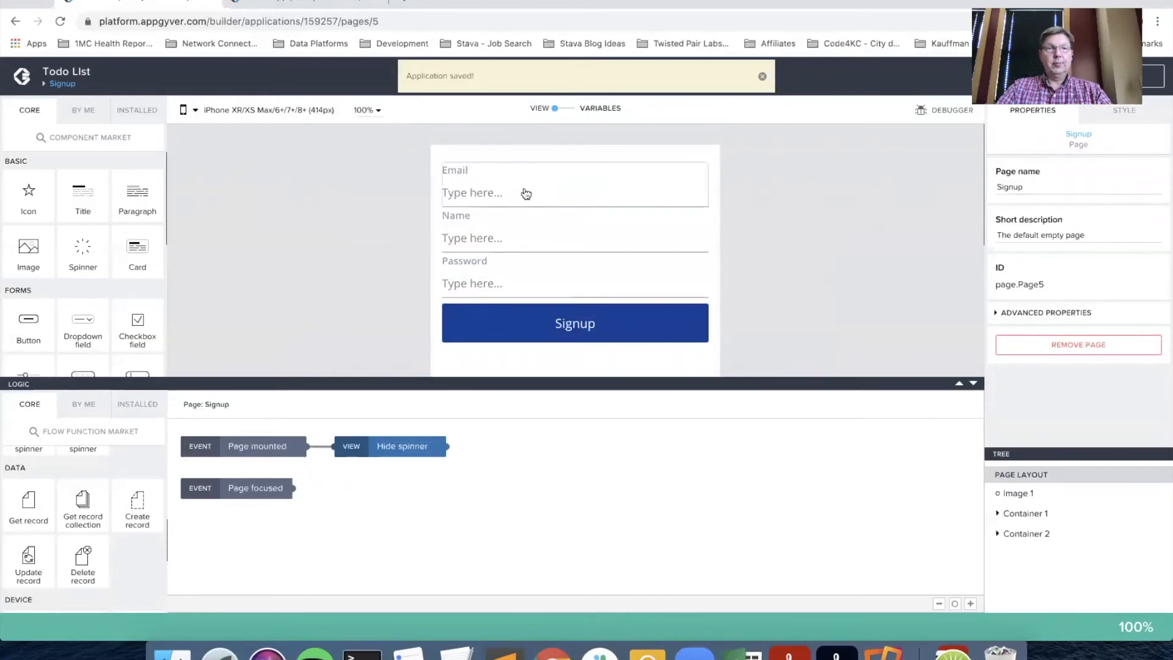
{"action": "left_click", "coordinate": [525, 194]}
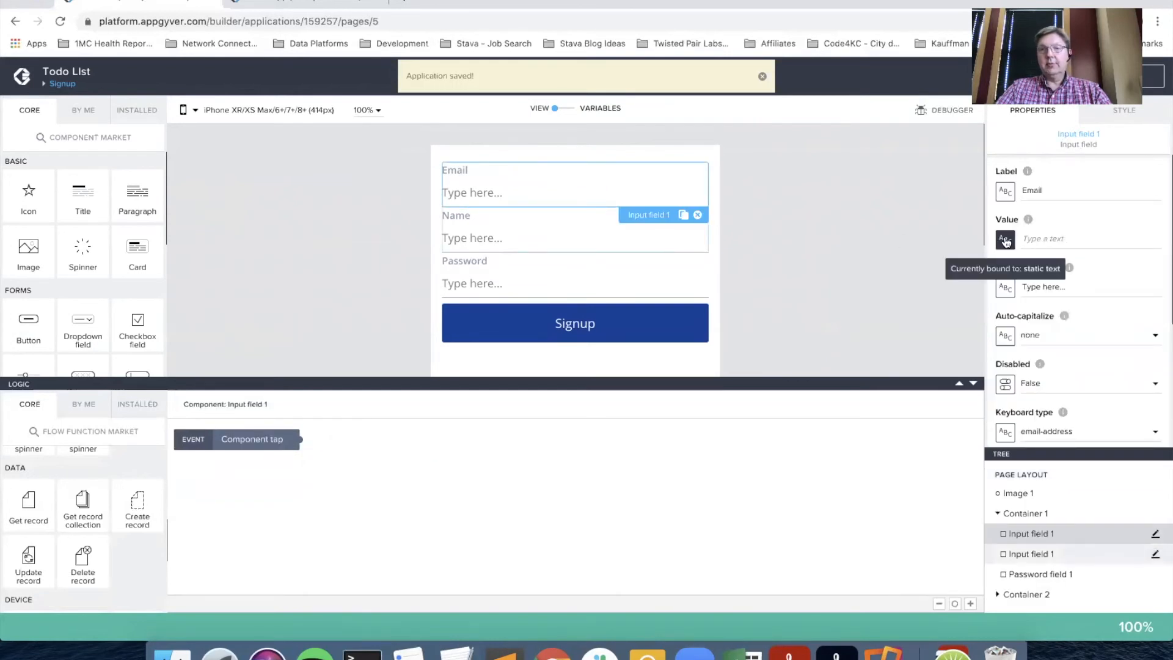
{"action": "left_click", "coordinate": [1005, 239]}
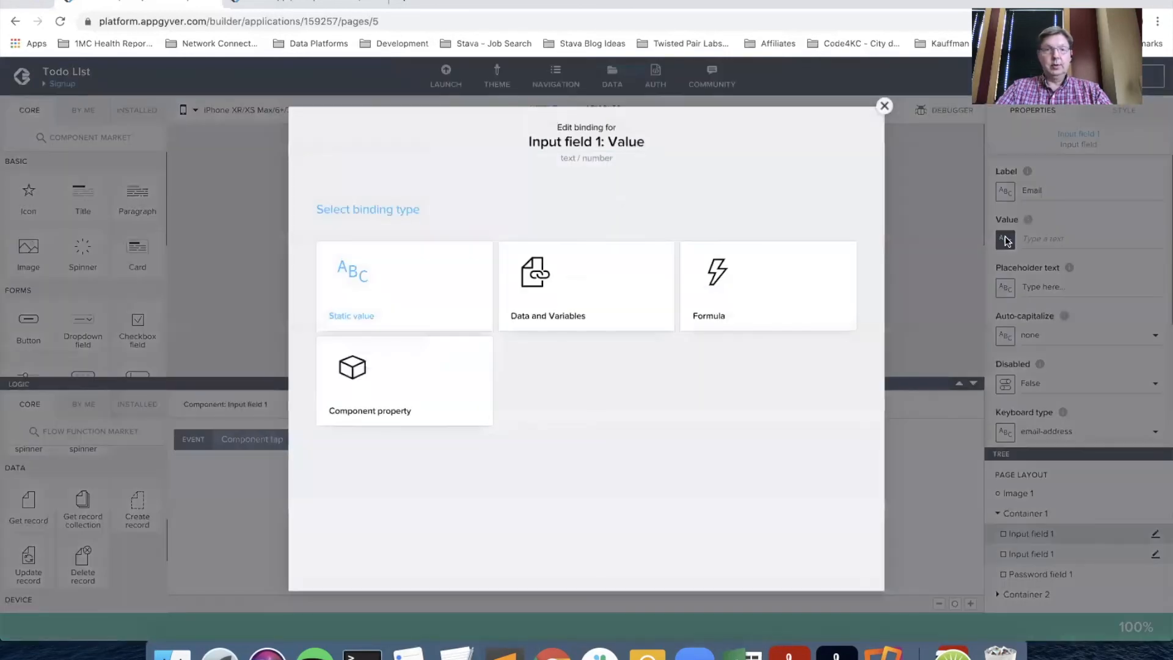
{"action": "left_click", "coordinate": [552, 282]}
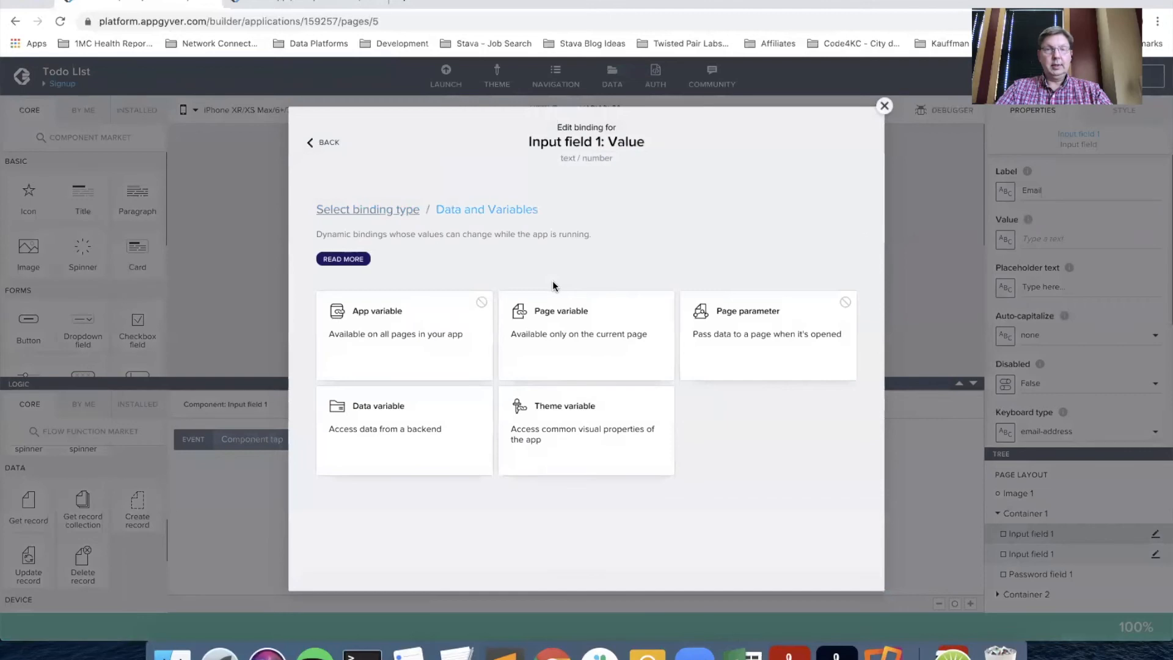
{"action": "left_click", "coordinate": [580, 329]}
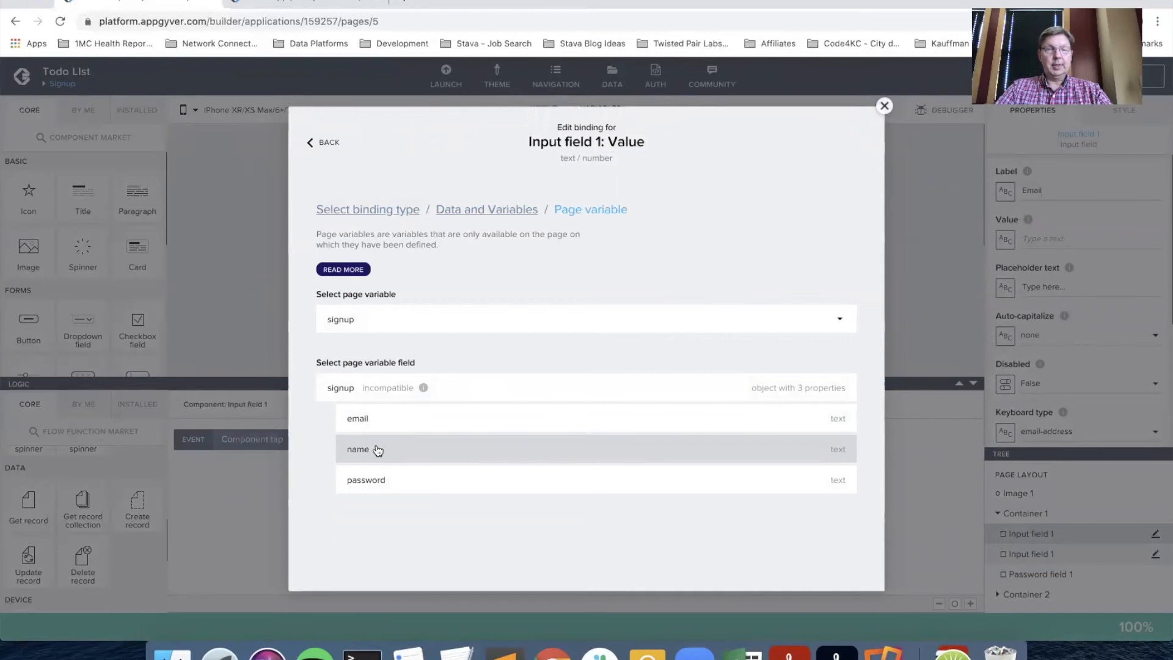
{"action": "left_click", "coordinate": [379, 450]}
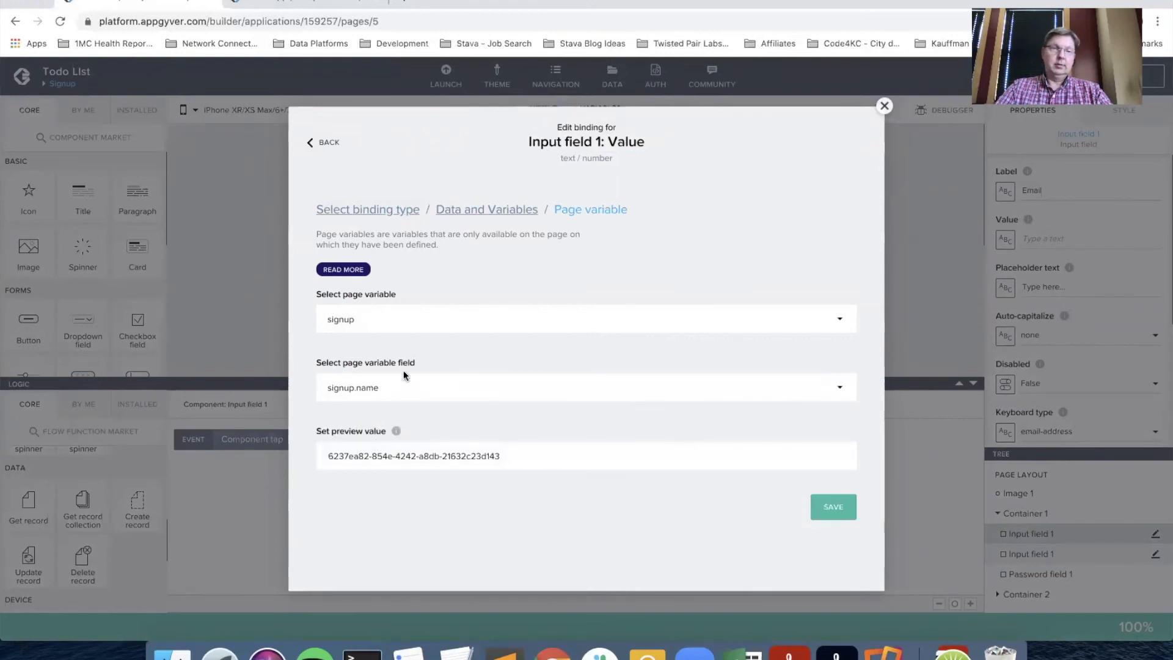
{"action": "left_click", "coordinate": [411, 393]}
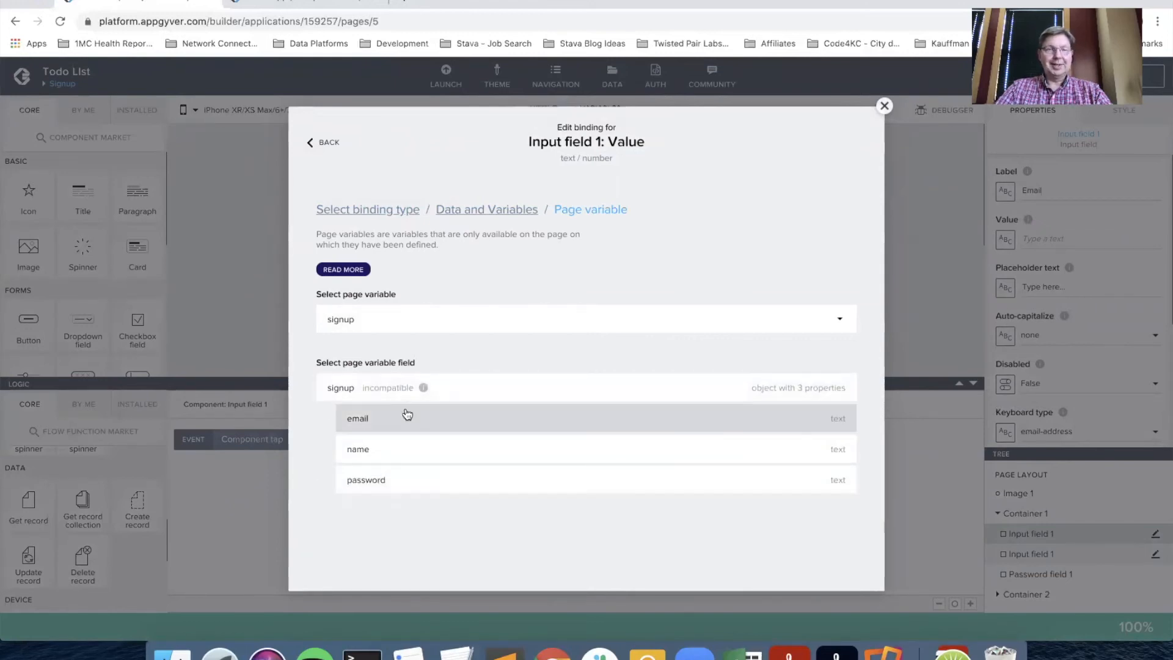
{"action": "left_click", "coordinate": [424, 410]}
{"action": "left_click", "coordinate": [832, 508]}
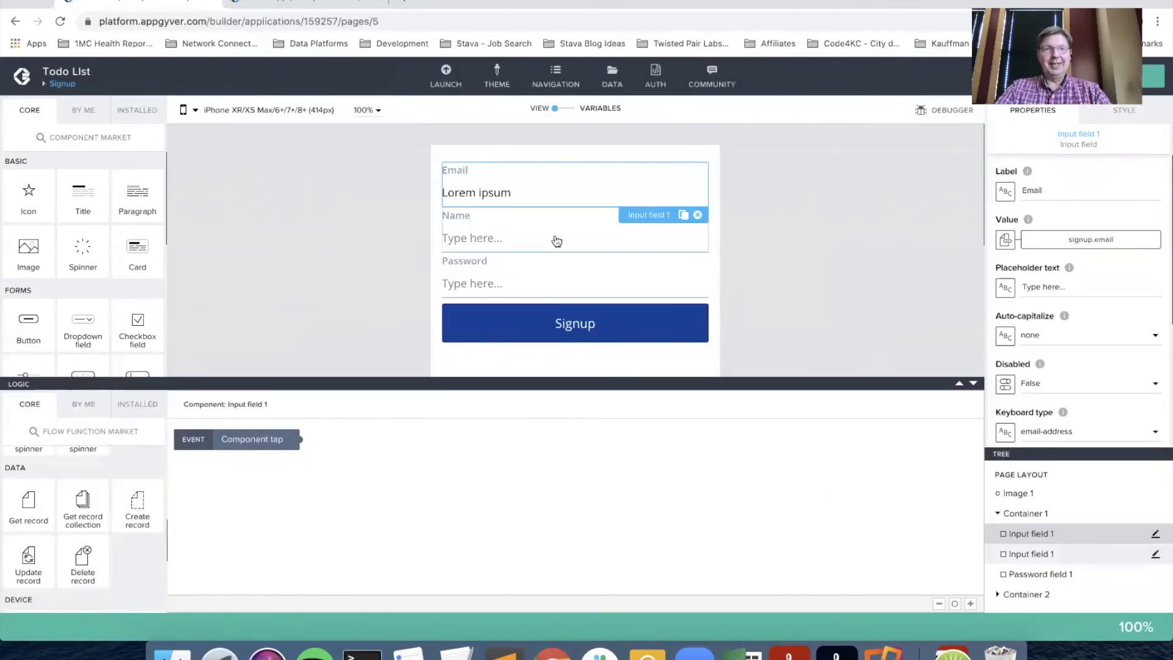
Bind the Name input's value to signup.name.
{"action": "left_click", "coordinate": [556, 239]}
{"action": "left_click", "coordinate": [1005, 238]}
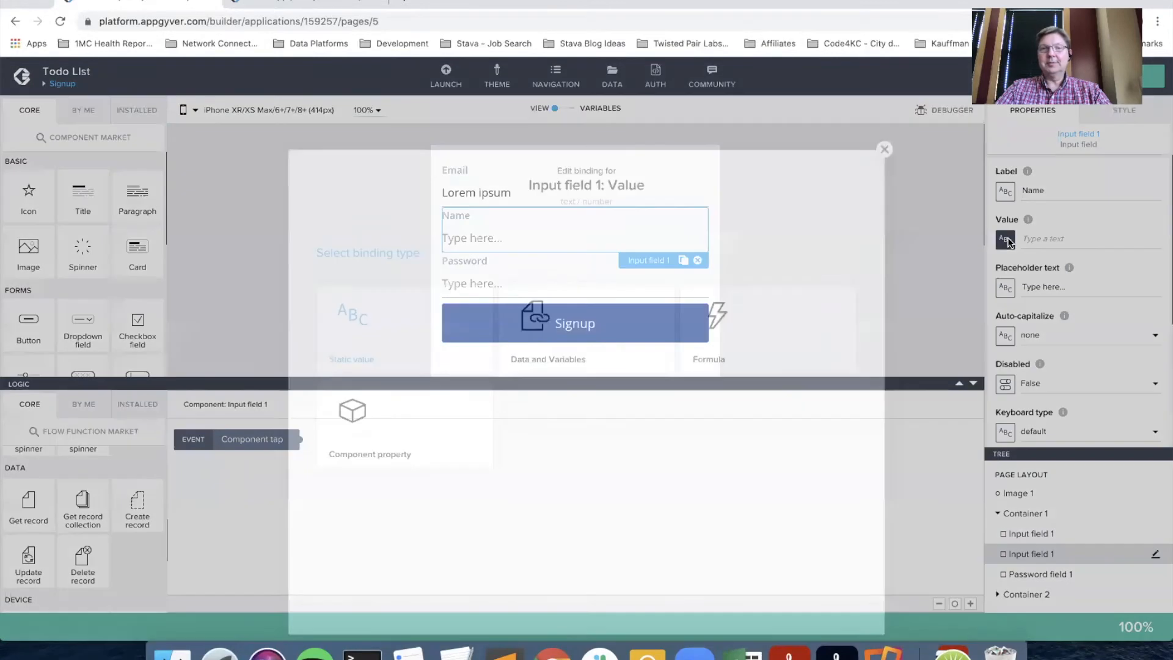
{"action": "left_click", "coordinate": [614, 290]}
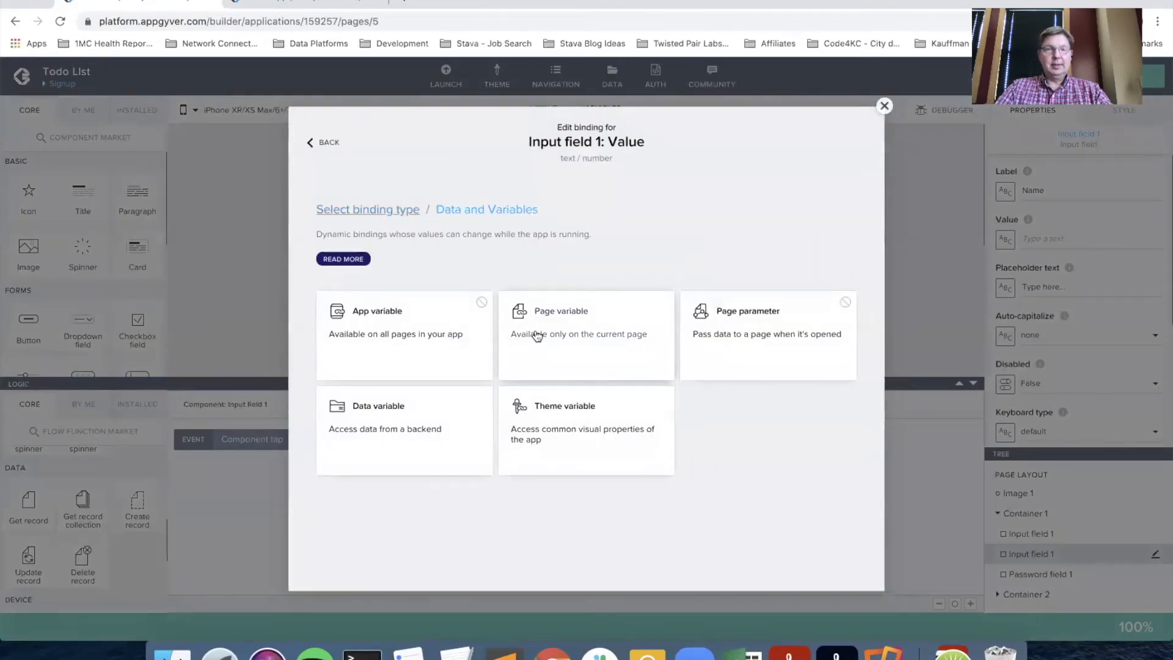
{"action": "left_click", "coordinate": [577, 334]}
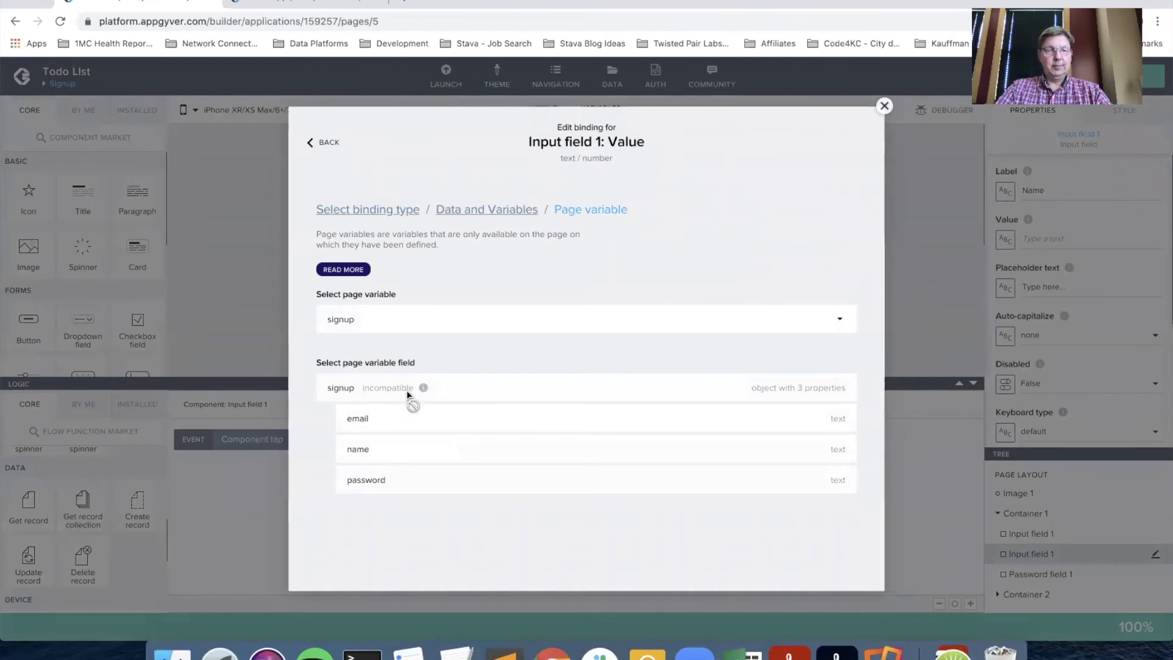
{"action": "left_click", "coordinate": [399, 449]}
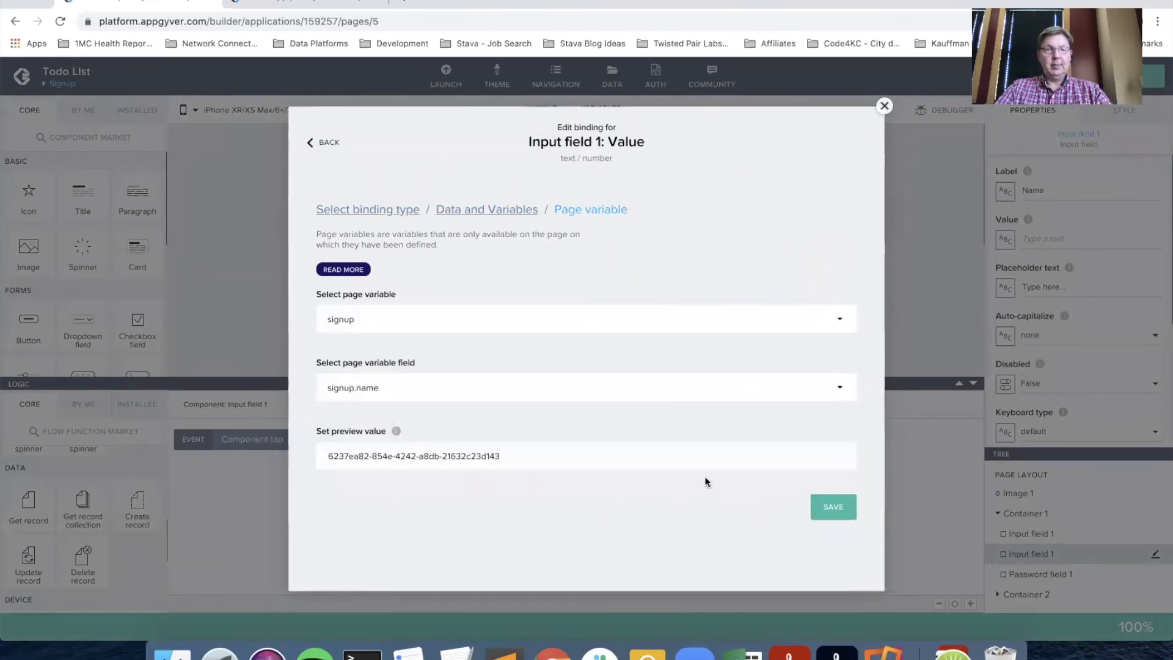
{"action": "left_click", "coordinate": [835, 510]}
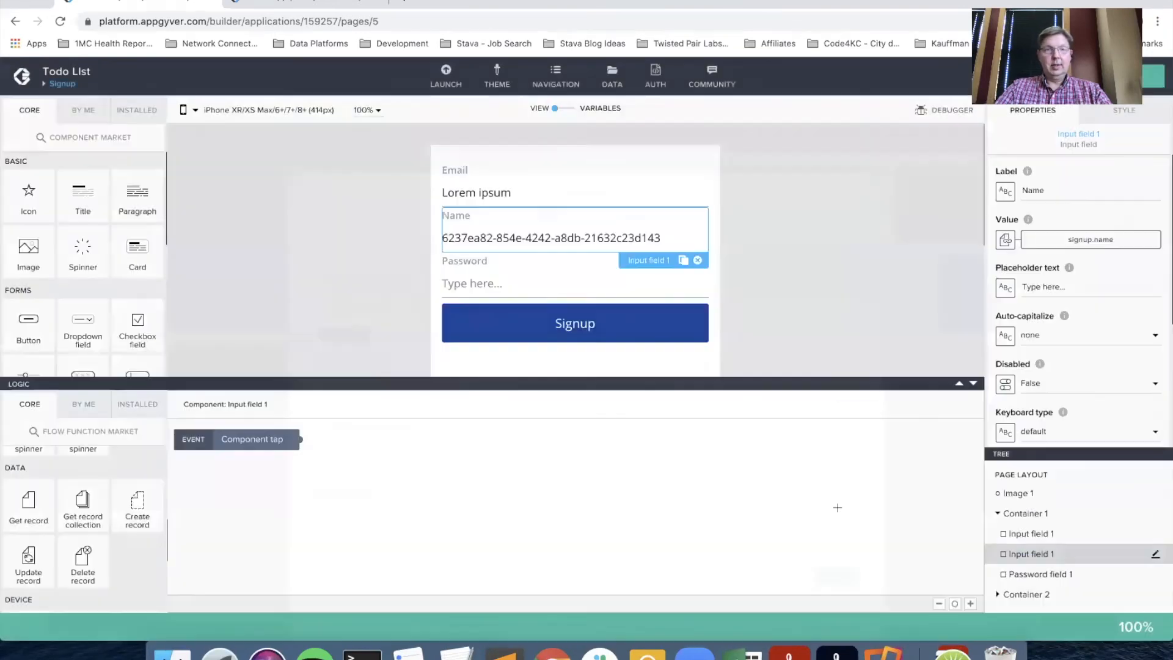
Bind the Password field's value to signup.password.
{"action": "left_click", "coordinate": [673, 293]}
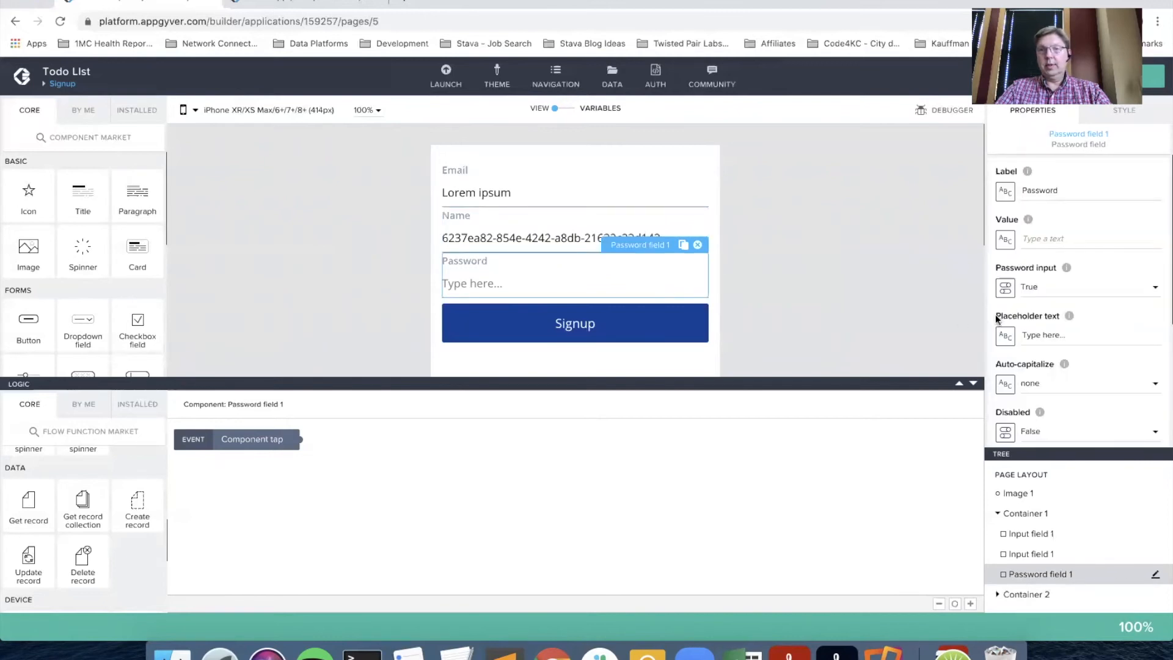
{"action": "left_click", "coordinate": [1004, 239]}
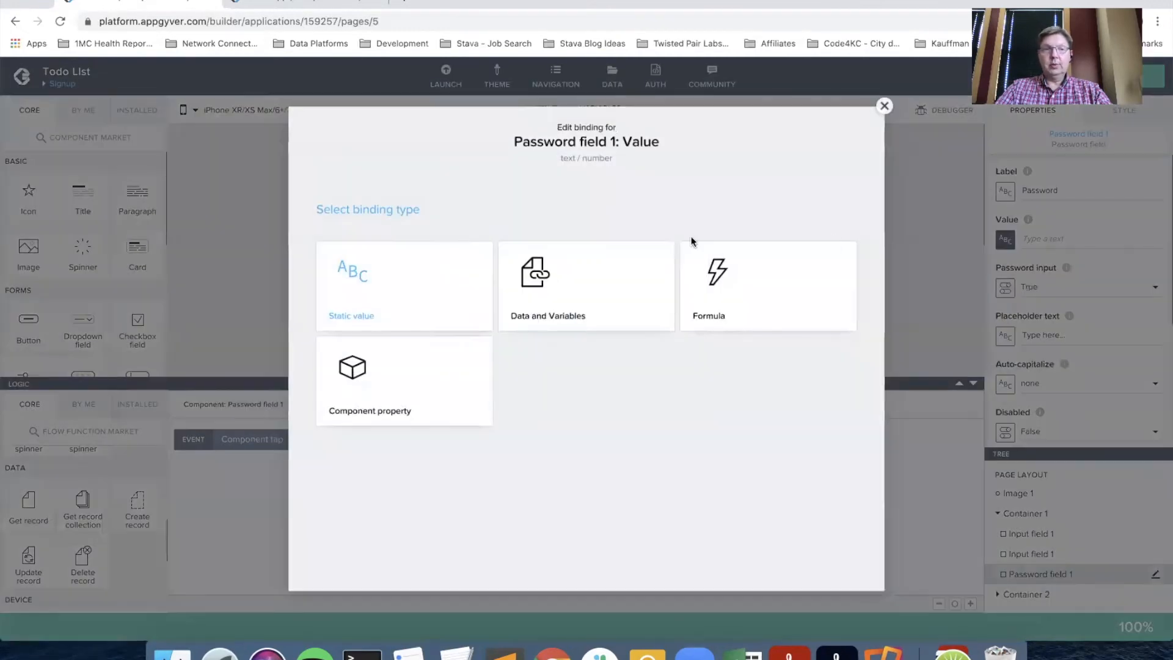
{"action": "left_click", "coordinate": [543, 286]}
{"action": "left_click", "coordinate": [541, 331]}
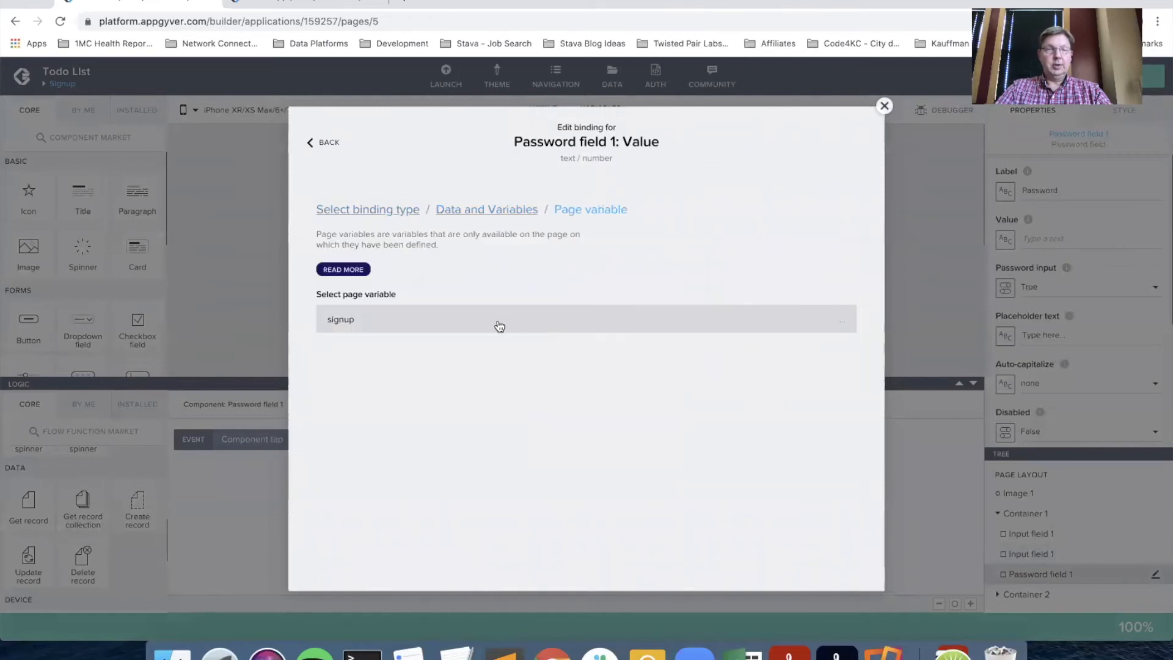
{"action": "left_click", "coordinate": [499, 326]}
{"action": "left_click", "coordinate": [420, 477]}
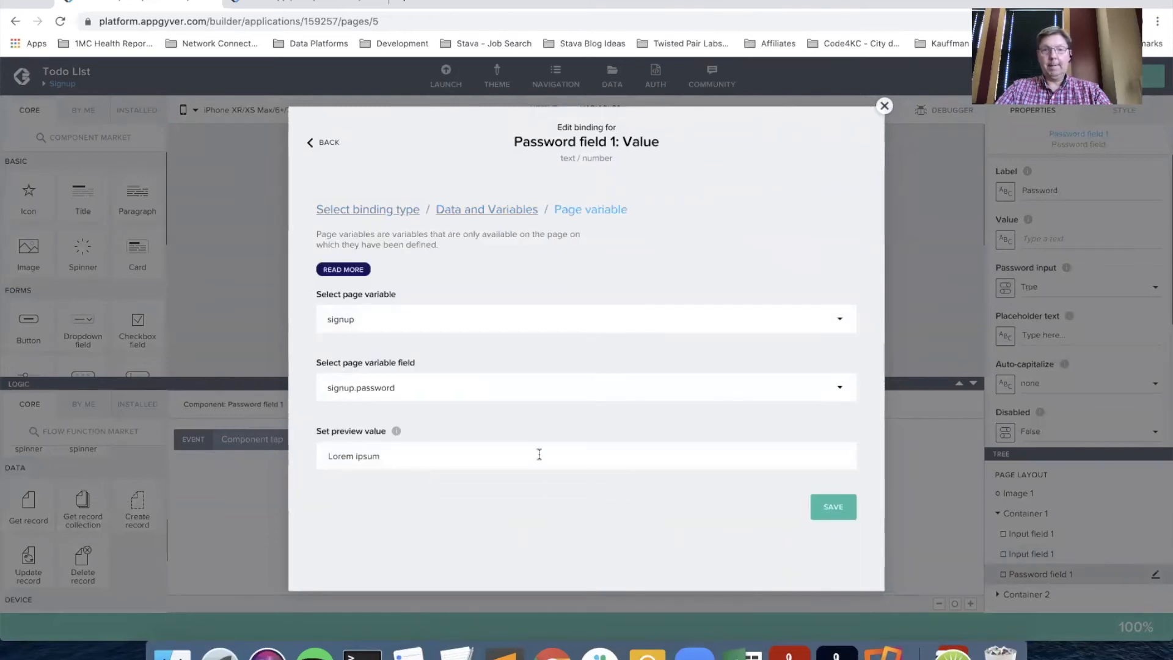
{"action": "left_click", "coordinate": [836, 507]}
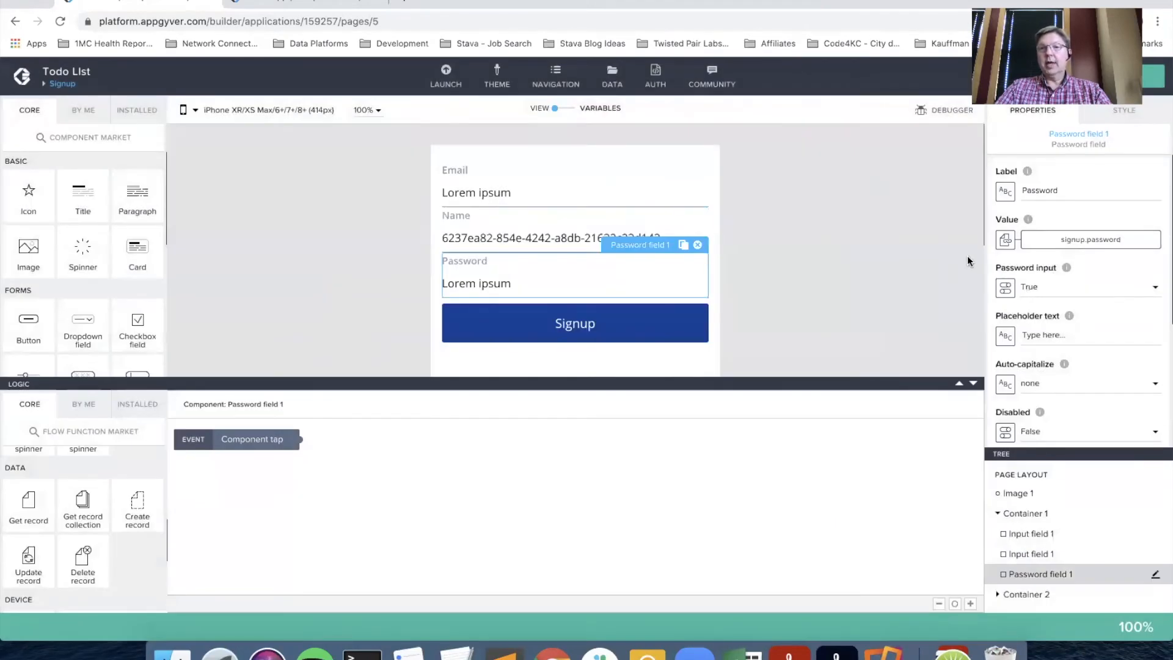
Verify the three input bindings and select the Signup button to open its logic.
{"action": "left_click", "coordinate": [491, 192]}
{"action": "left_click", "coordinate": [493, 245]}
{"action": "left_click", "coordinate": [507, 281]}
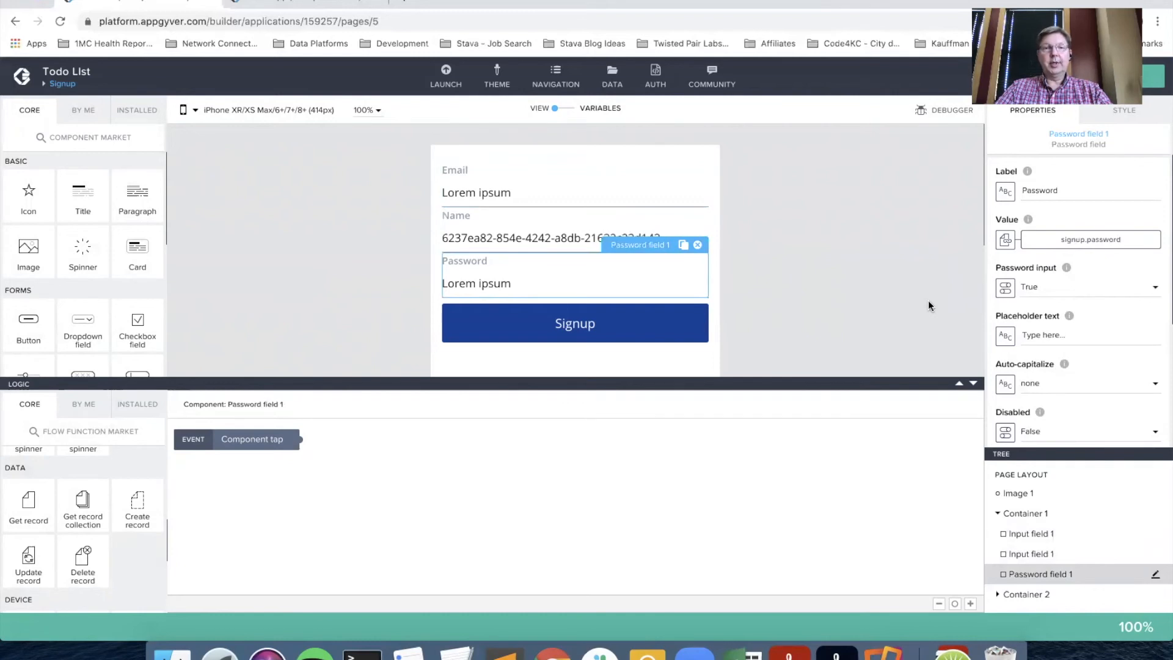
{"action": "left_click", "coordinate": [588, 325]}
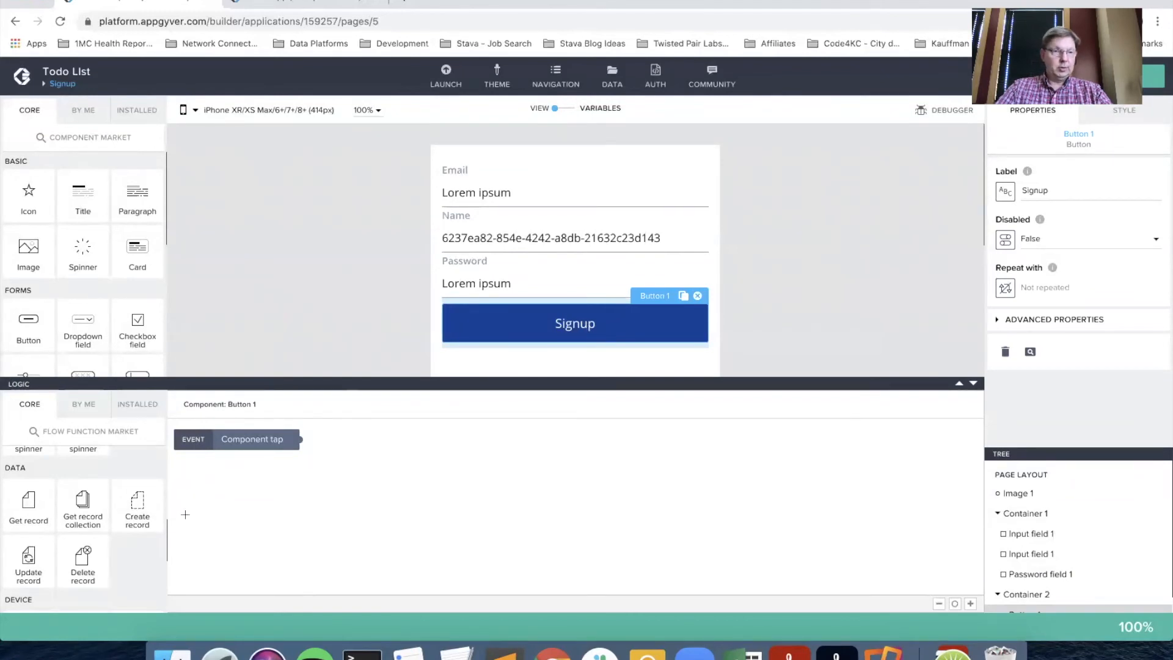
Add a Create record node after Component tap, targeting the Signup resource.
{"action": "left_click_drag", "start_coordinate": [136, 512], "coordinate": [408, 450]}
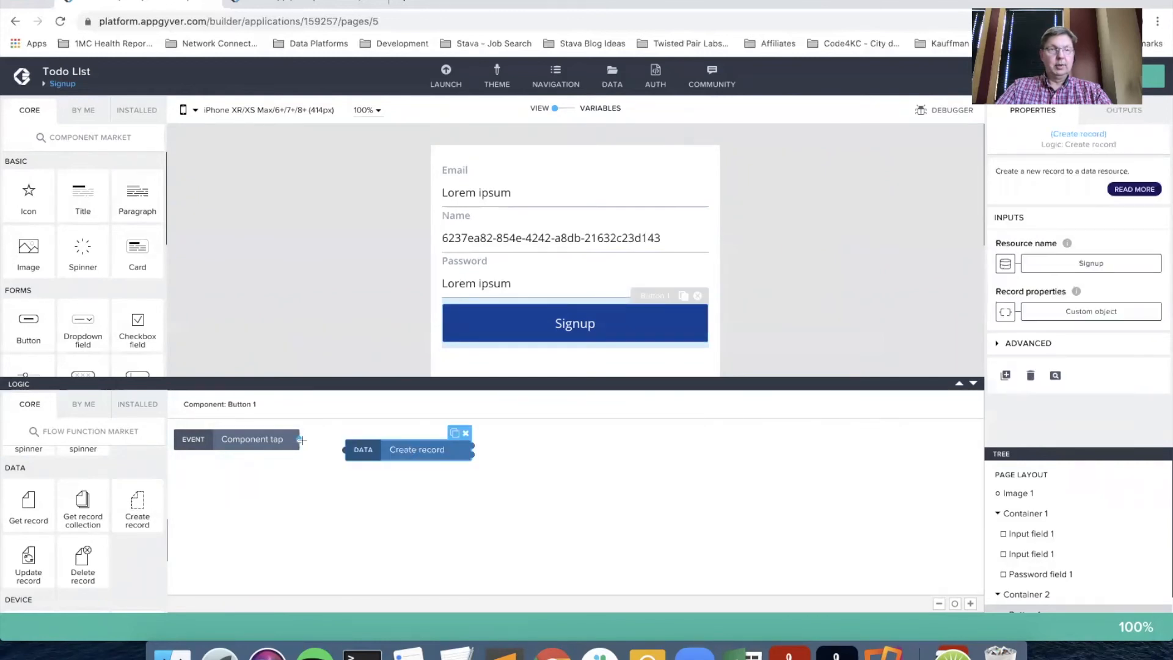
{"action": "left_click_drag", "start_coordinate": [300, 439], "coordinate": [363, 453]}
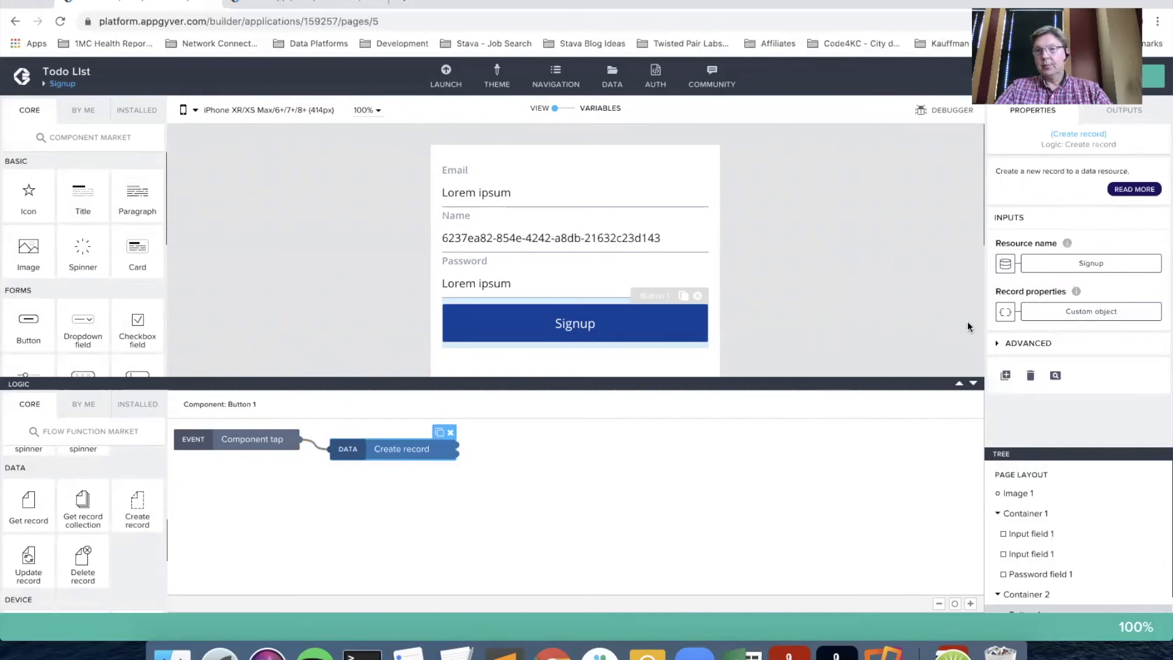
{"action": "left_click", "coordinate": [1062, 264]}
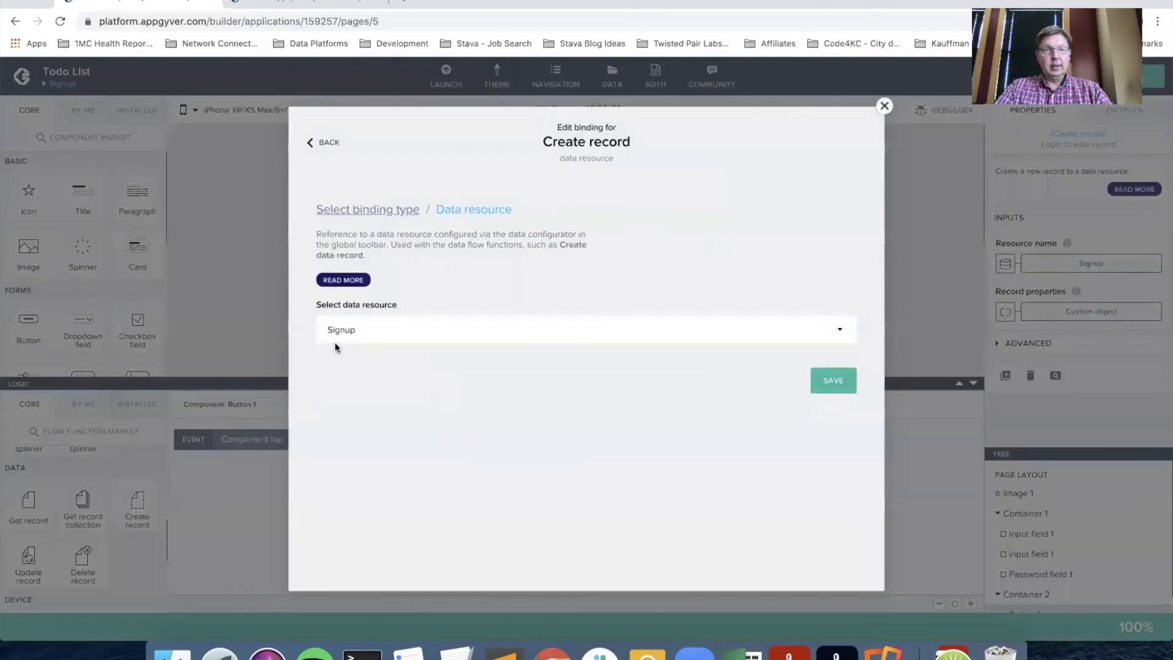
{"action": "left_click", "coordinate": [354, 332]}
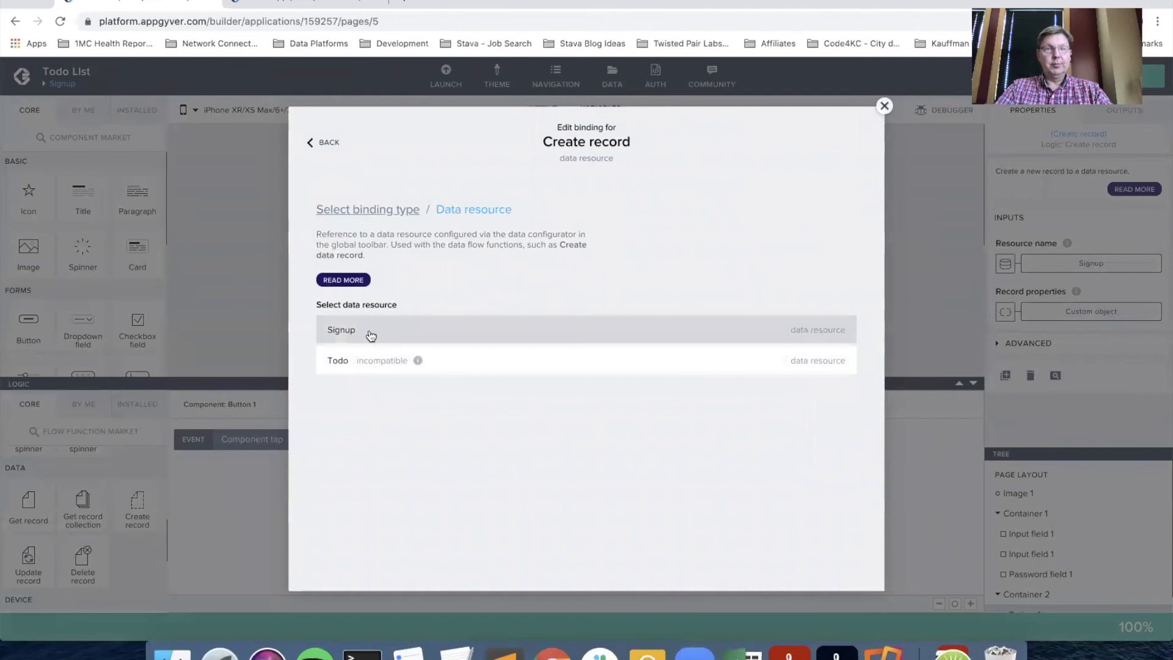
{"action": "left_click", "coordinate": [370, 333]}
{"action": "left_click", "coordinate": [832, 379]}
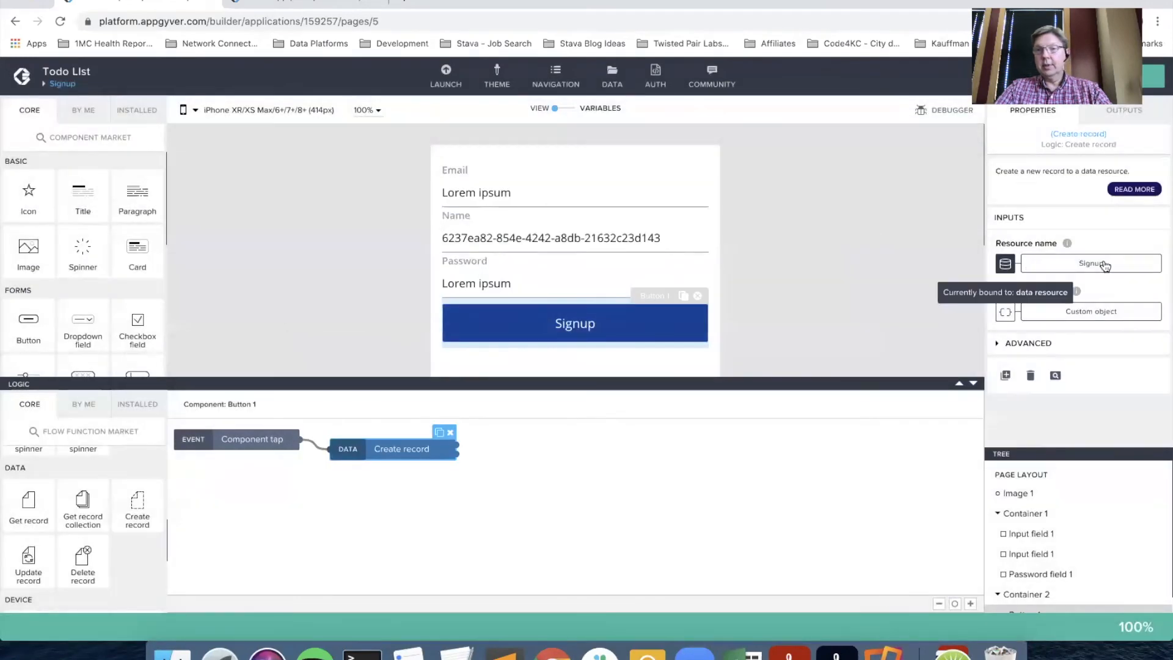
Bind Create record's record properties to the whole signup page variable and save the app.
{"action": "left_click", "coordinate": [1042, 311]}
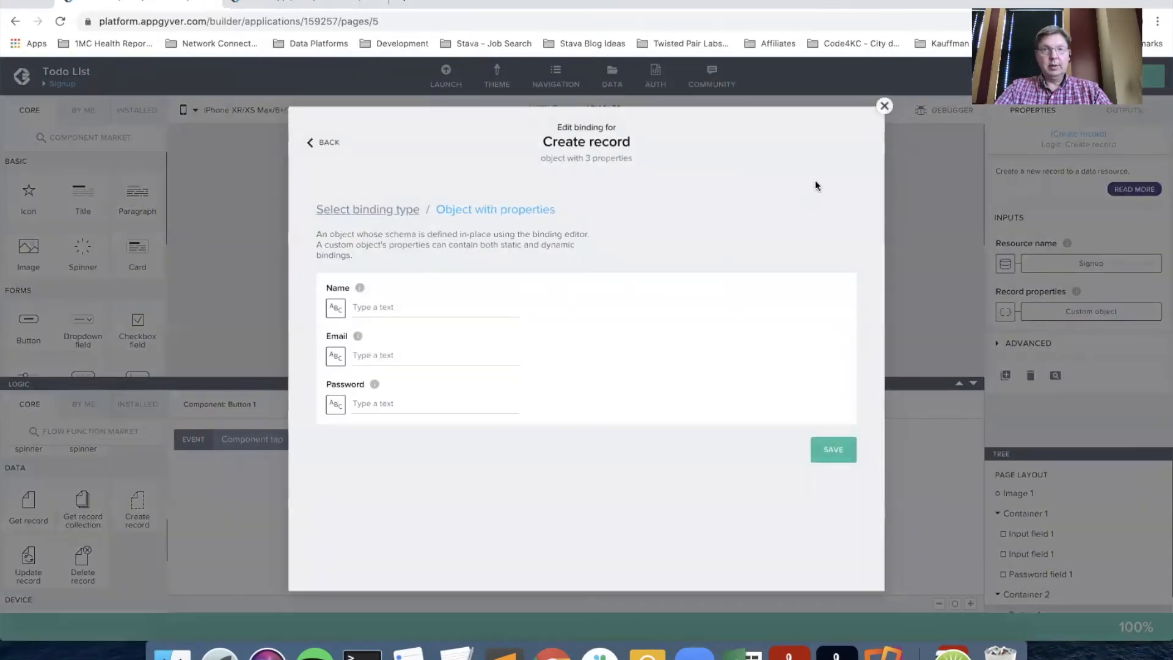
{"action": "left_click", "coordinate": [884, 105]}
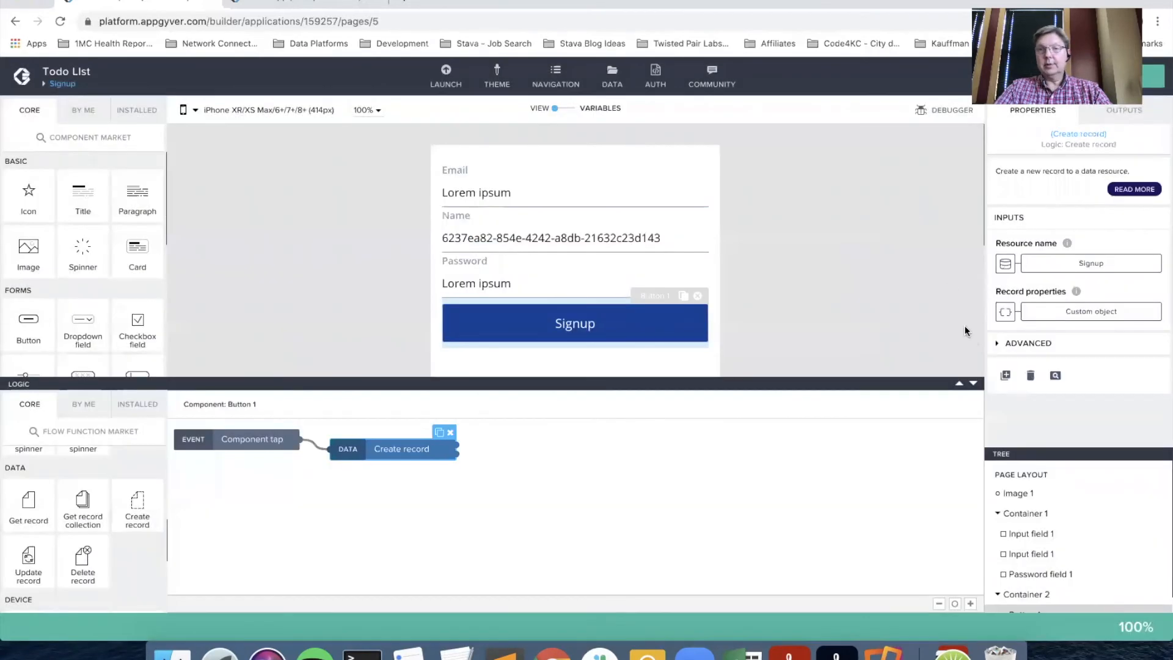
{"action": "left_click", "coordinate": [1004, 310]}
{"action": "left_click", "coordinate": [588, 287]}
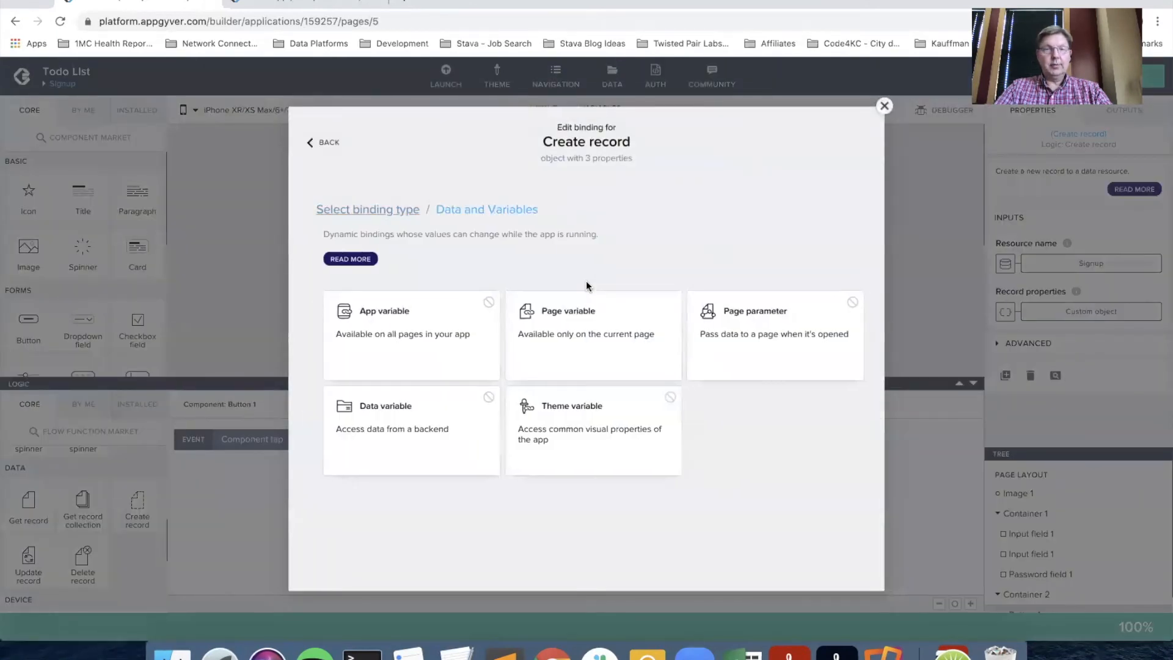
{"action": "left_click", "coordinate": [579, 335]}
{"action": "left_click", "coordinate": [579, 333]}
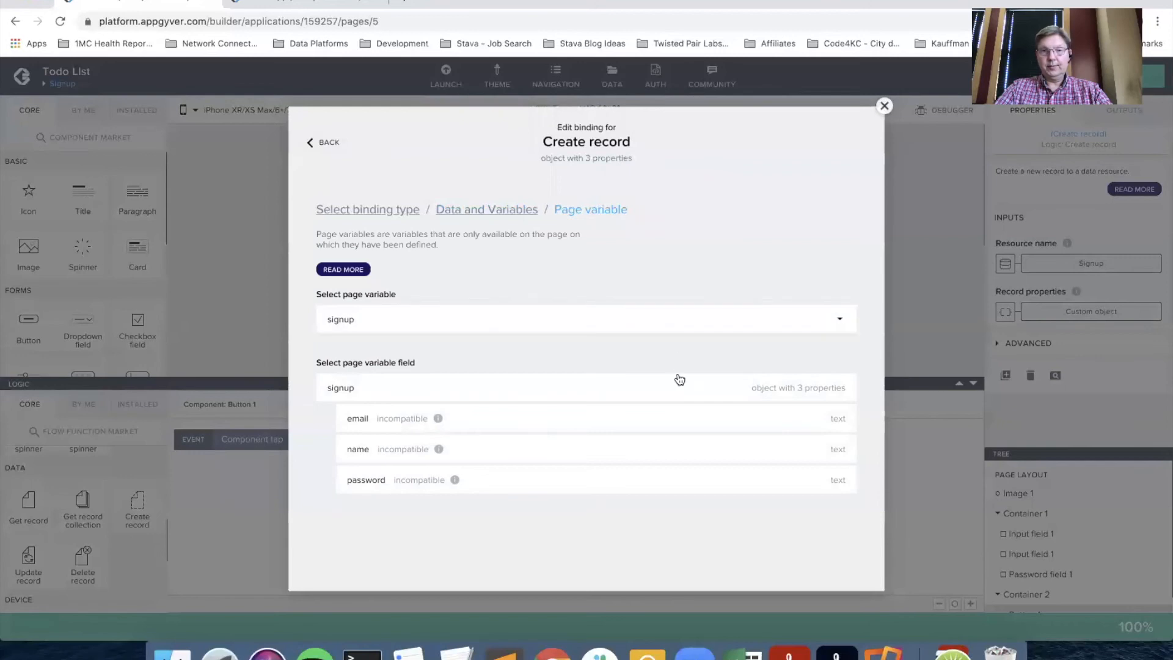
{"action": "left_click", "coordinate": [681, 386]}
{"action": "left_click", "coordinate": [695, 322]}
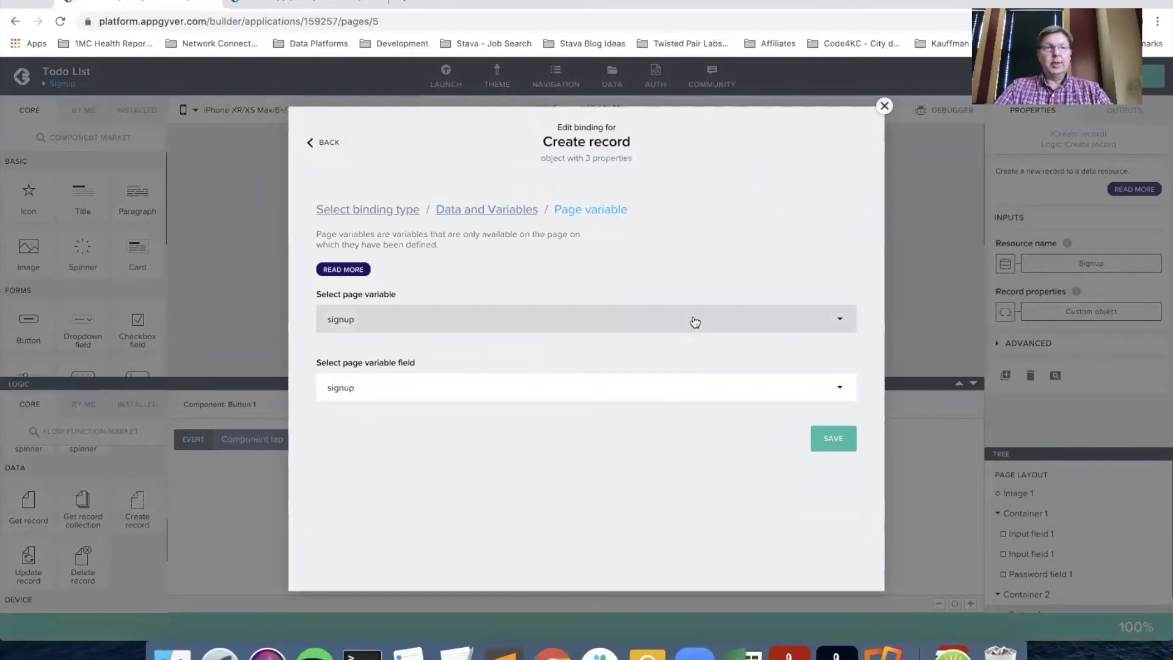
{"action": "left_click", "coordinate": [606, 320]}
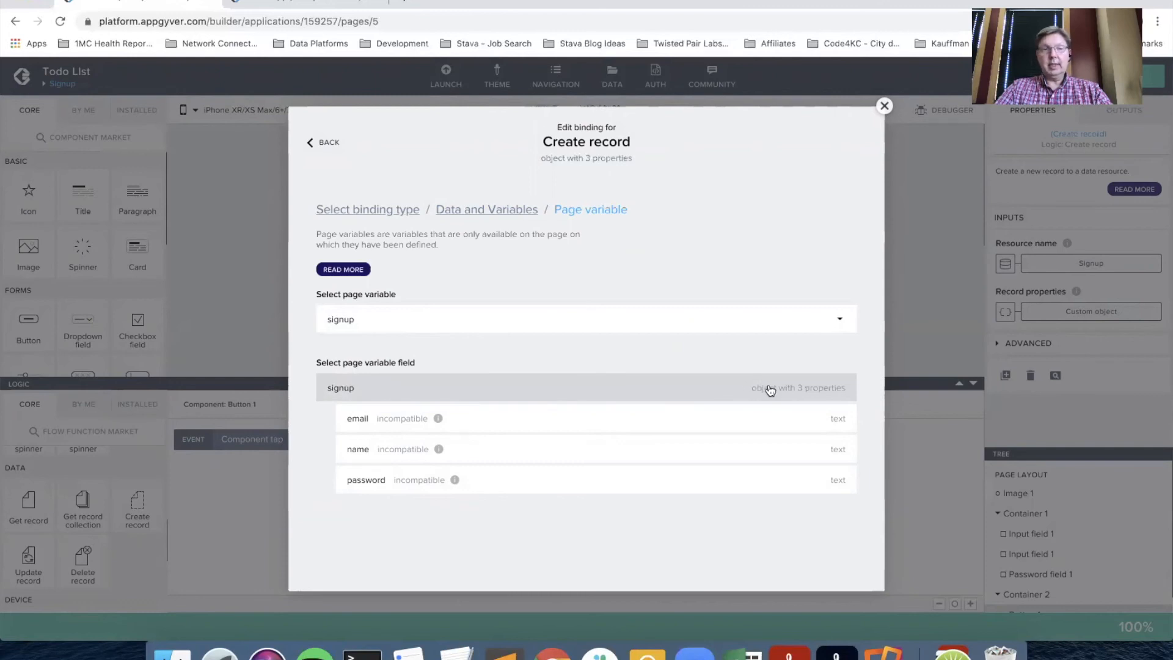
{"action": "left_click", "coordinate": [576, 394]}
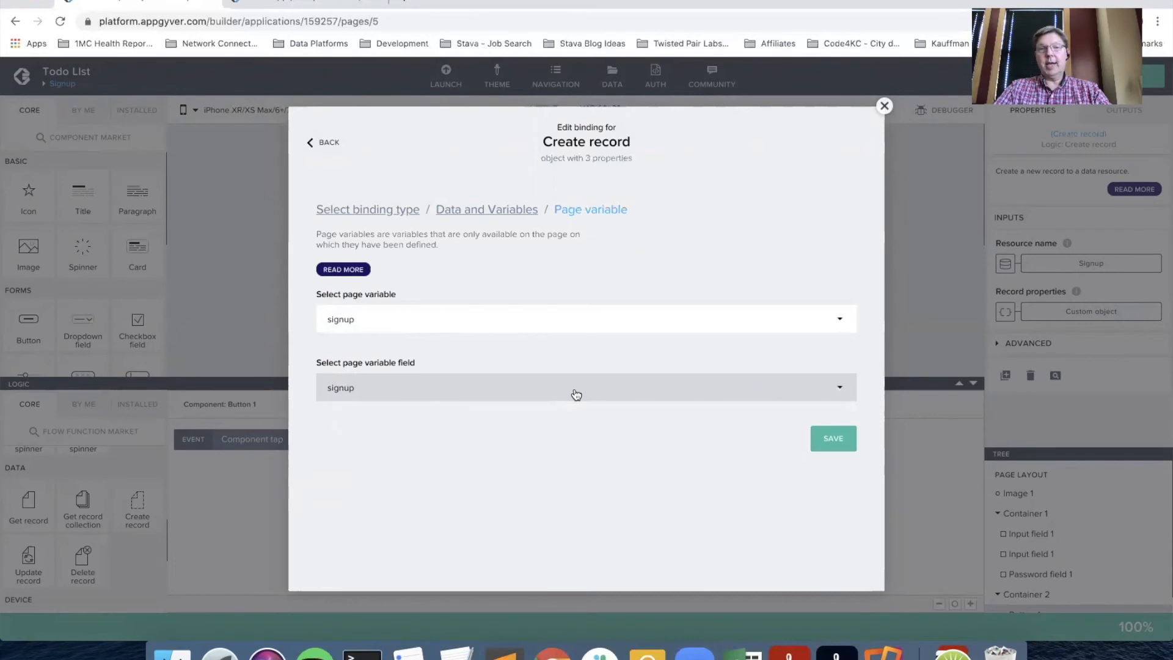
{"action": "left_click", "coordinate": [834, 439]}
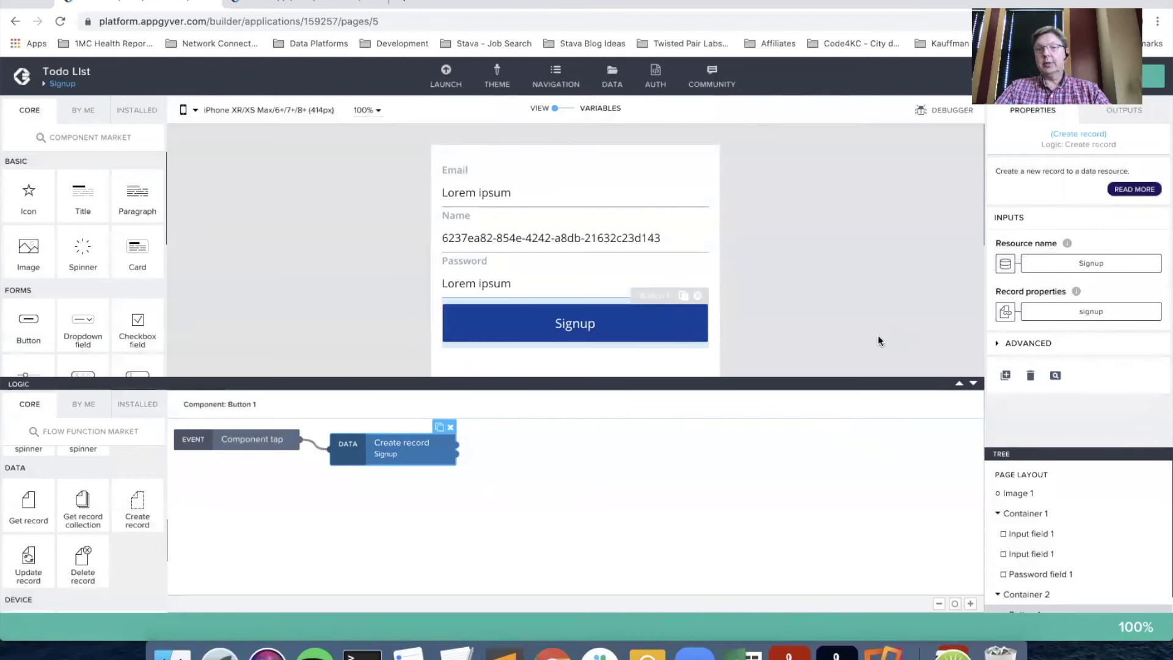
{"action": "left_click", "coordinate": [1154, 79]}
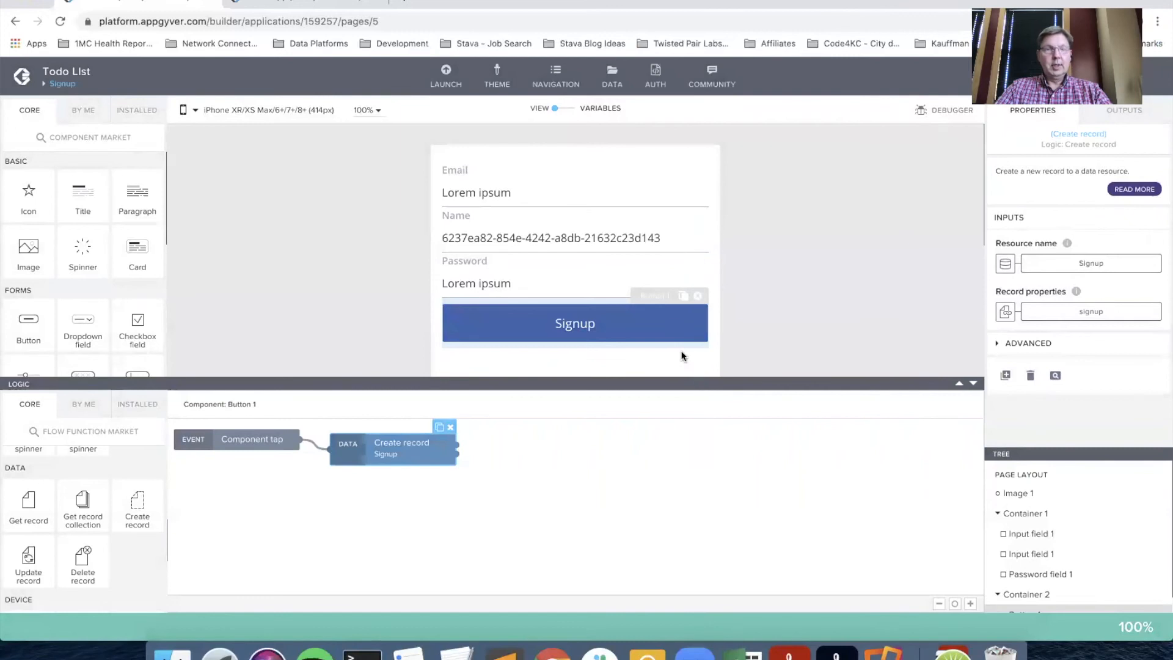
Add an Alert after Create record with dialog title authToken.
{"action": "scroll", "coordinate": [131, 500], "scroll_direction": "up", "scroll_amount": 4}
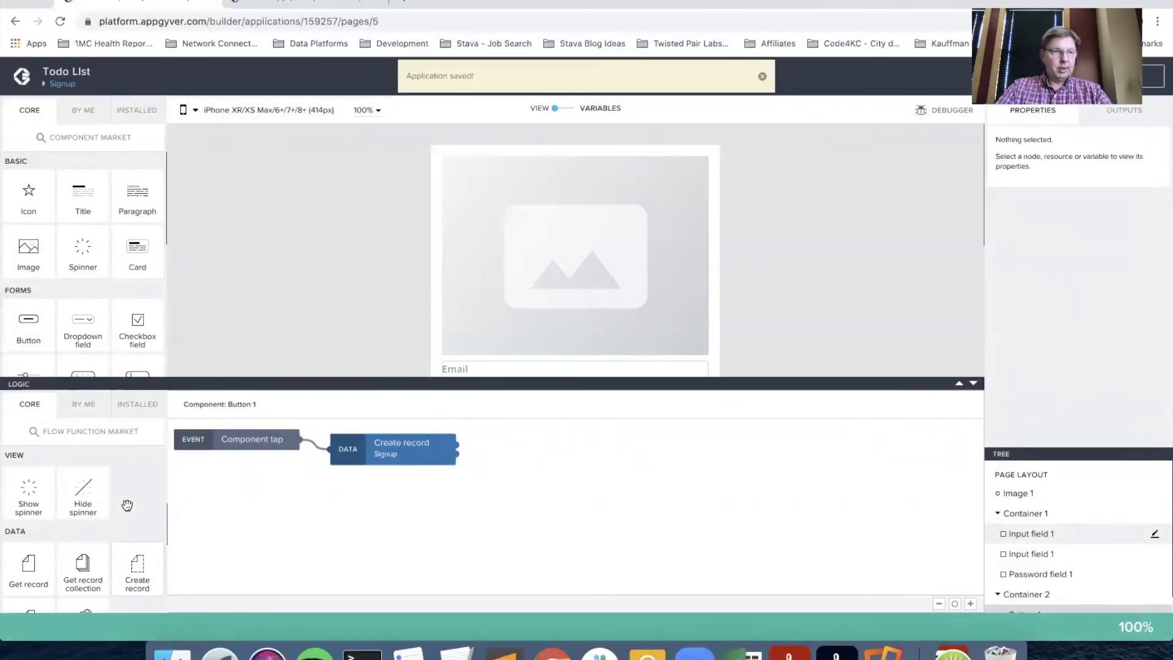
{"action": "scroll", "coordinate": [127, 505], "scroll_direction": "up", "scroll_amount": 2}
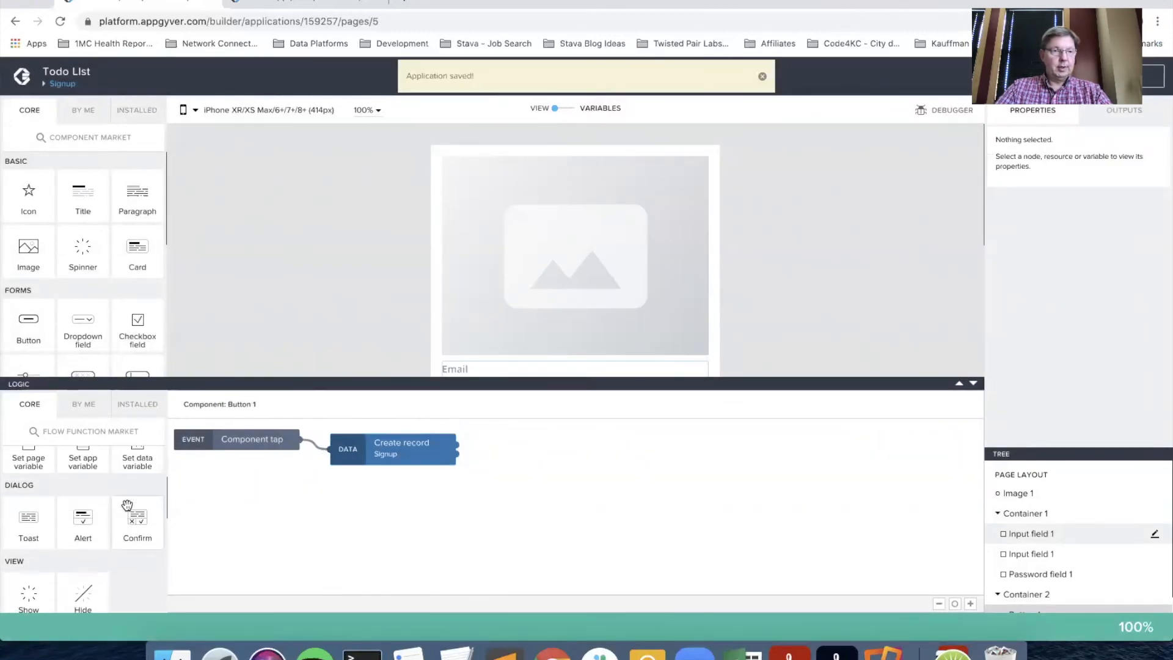
{"action": "left_click_drag", "start_coordinate": [80, 519], "coordinate": [571, 452]}
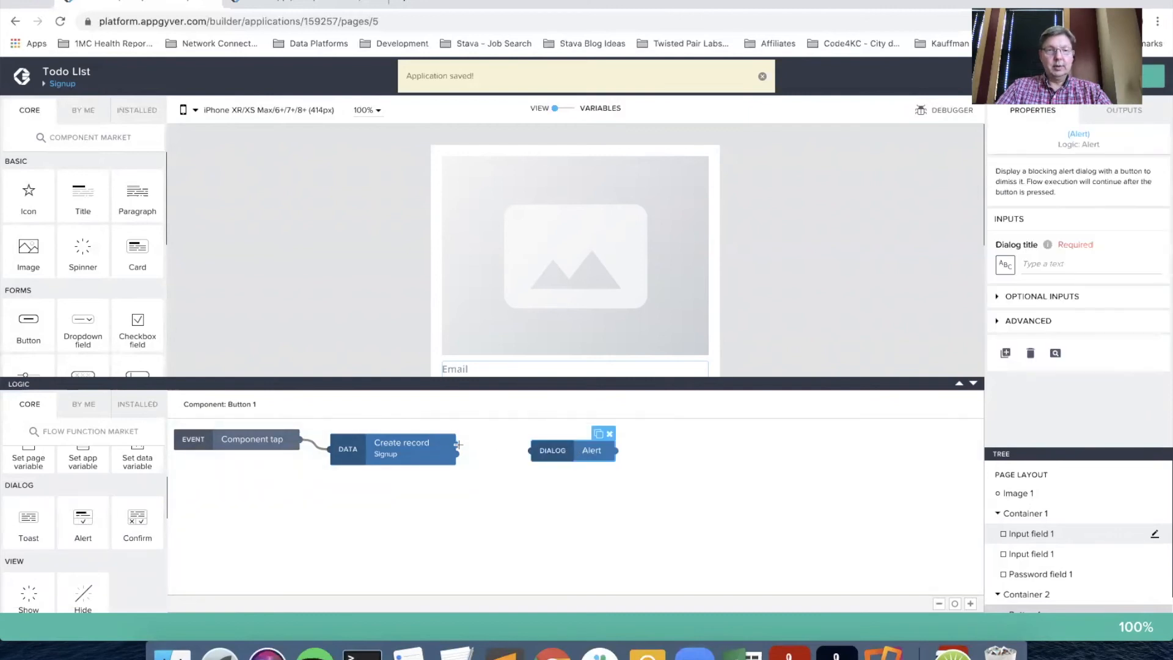
{"action": "left_click_drag", "start_coordinate": [458, 444], "coordinate": [549, 451]}
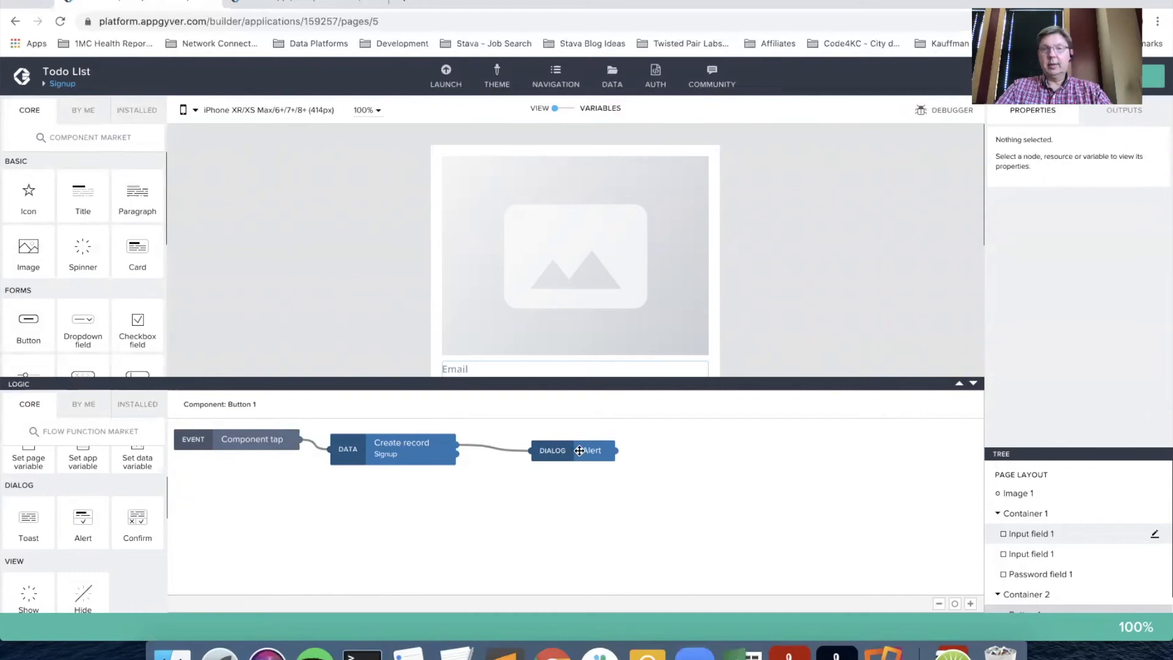
{"action": "left_click", "coordinate": [579, 450]}
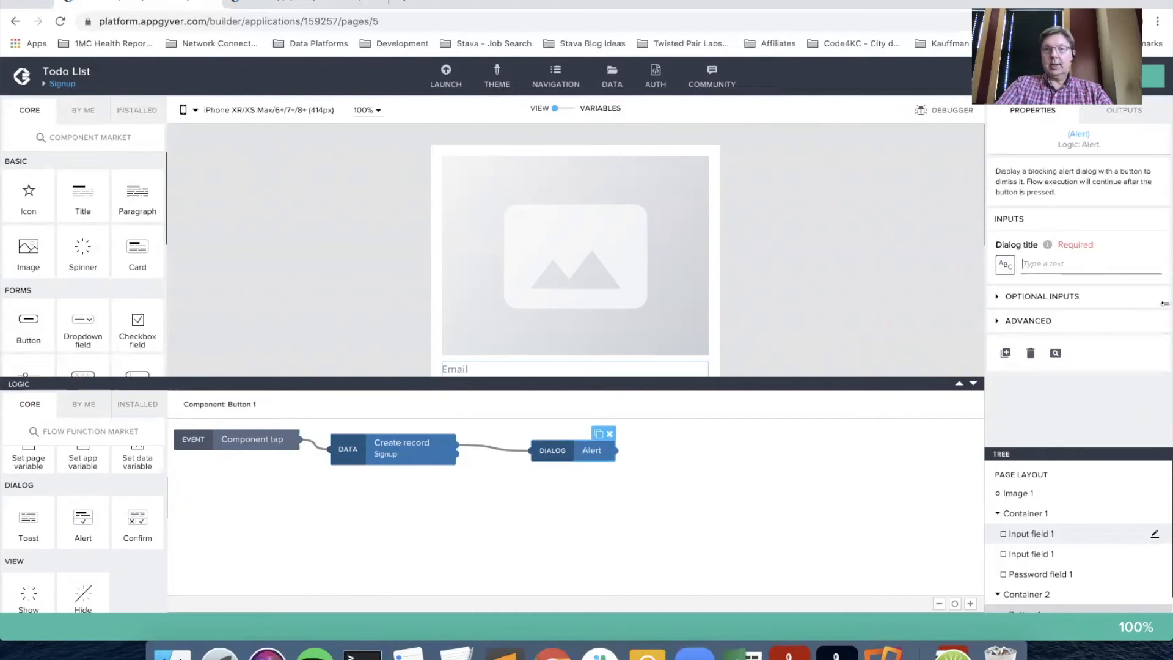
{"action": "type", "text": "authToken"}
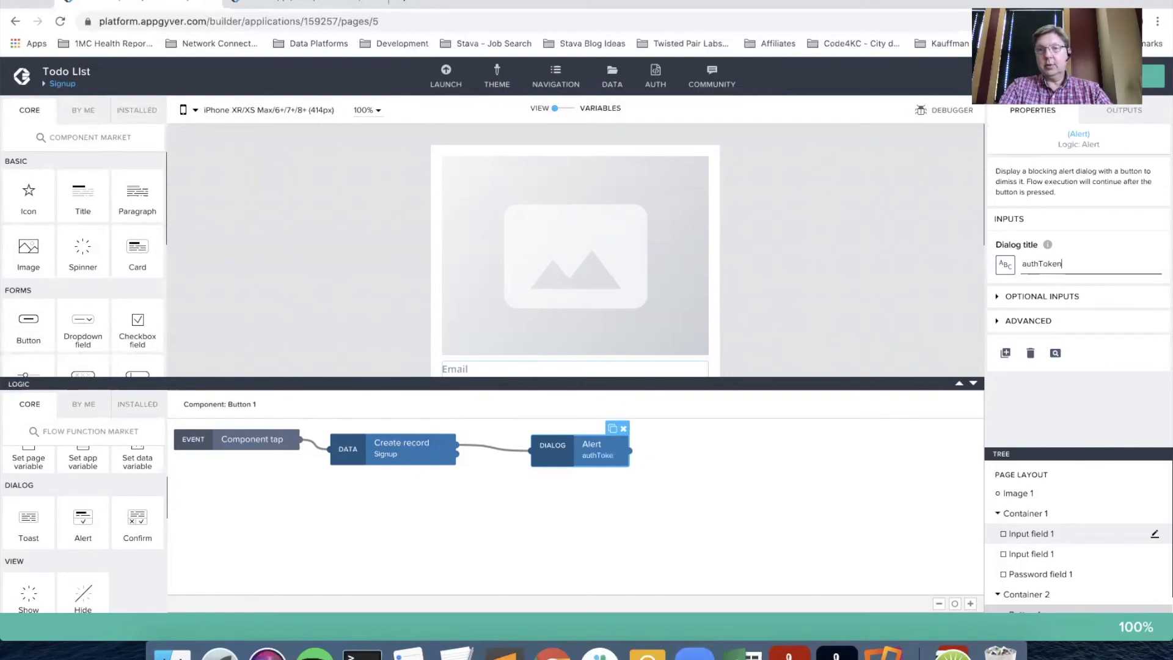
Bind the Alert's dialog message to Create record's Response output.
{"action": "left_click", "coordinate": [1052, 299]}
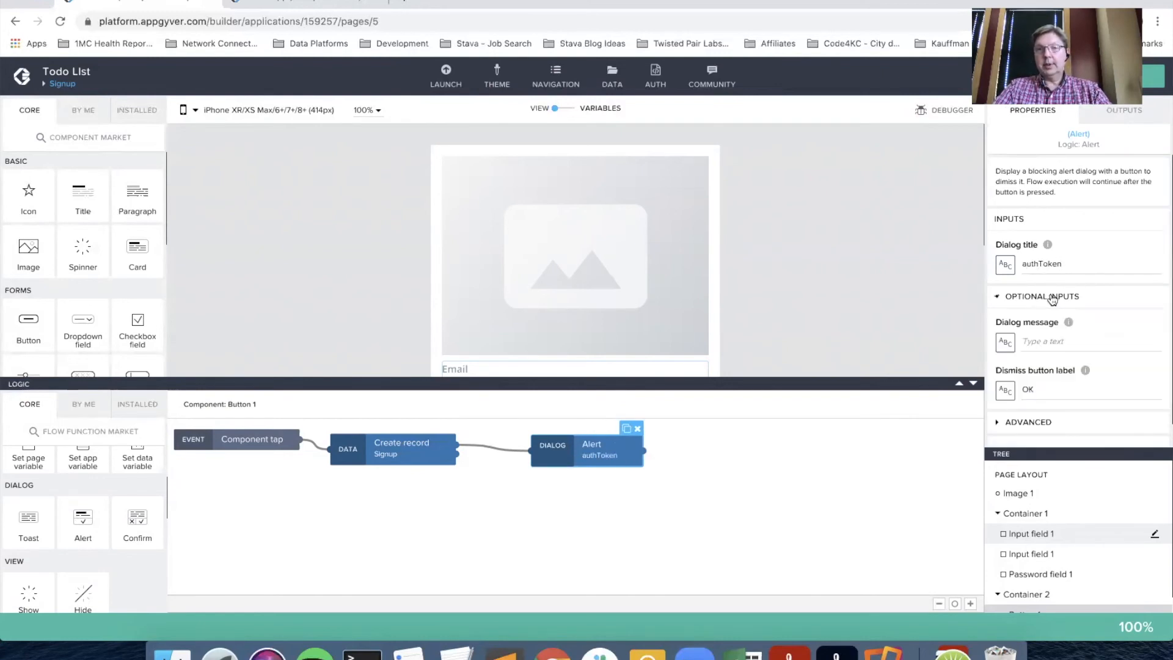
{"action": "left_click", "coordinate": [1005, 342]}
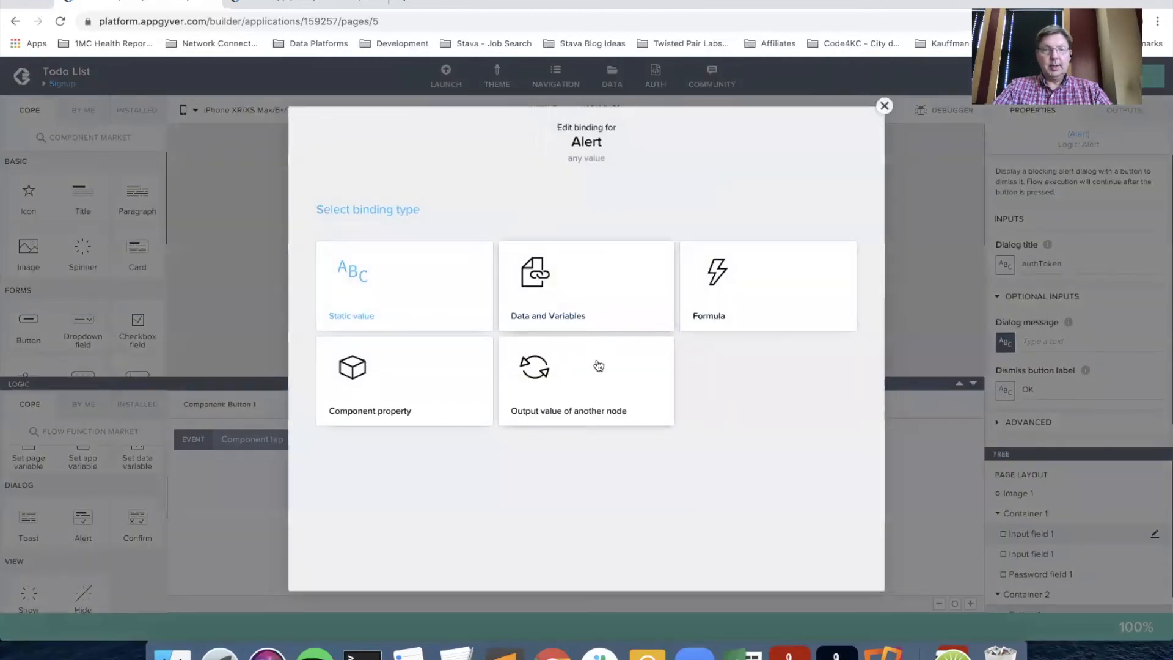
{"action": "left_click", "coordinate": [580, 386]}
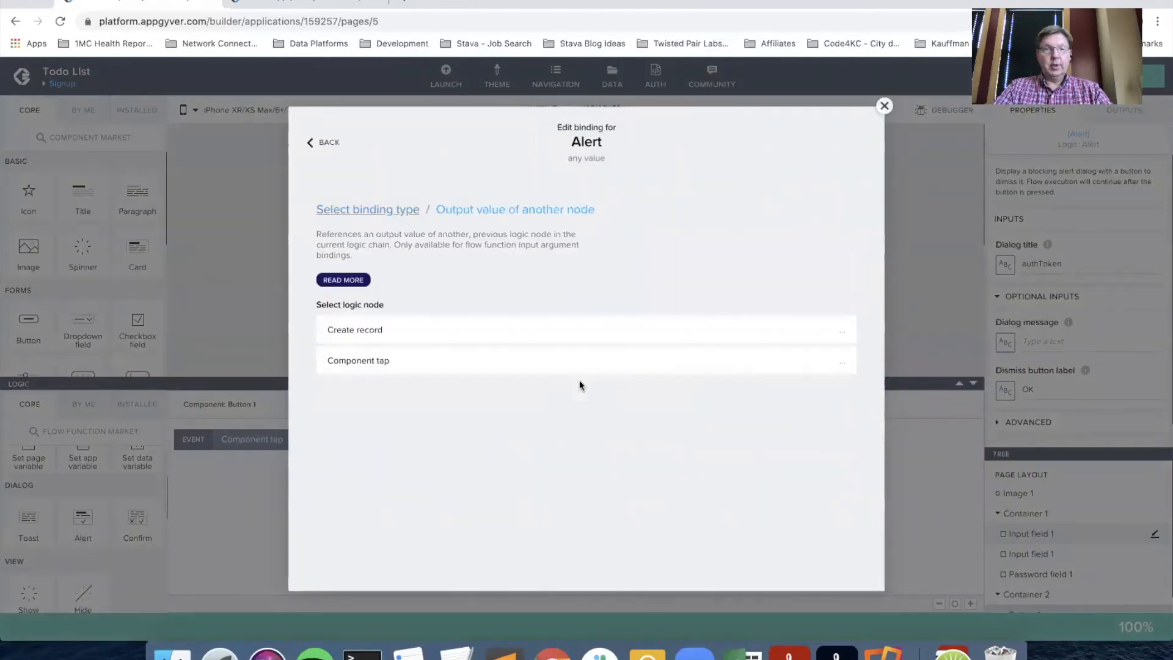
{"action": "left_click", "coordinate": [429, 334]}
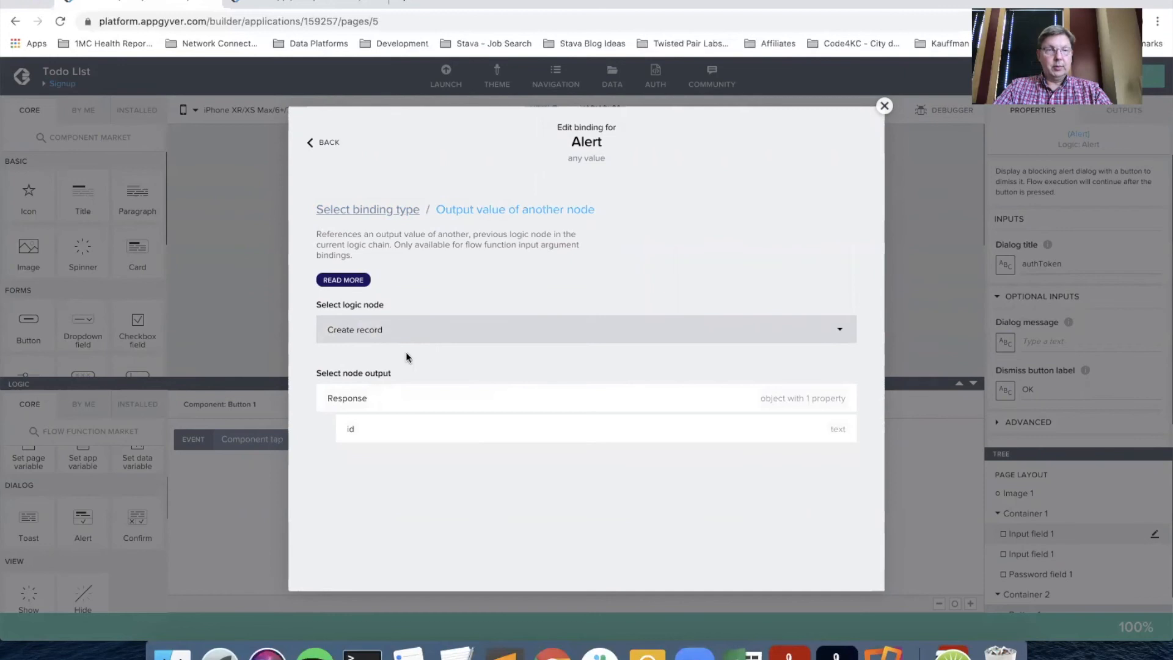
{"action": "left_click", "coordinate": [402, 398]}
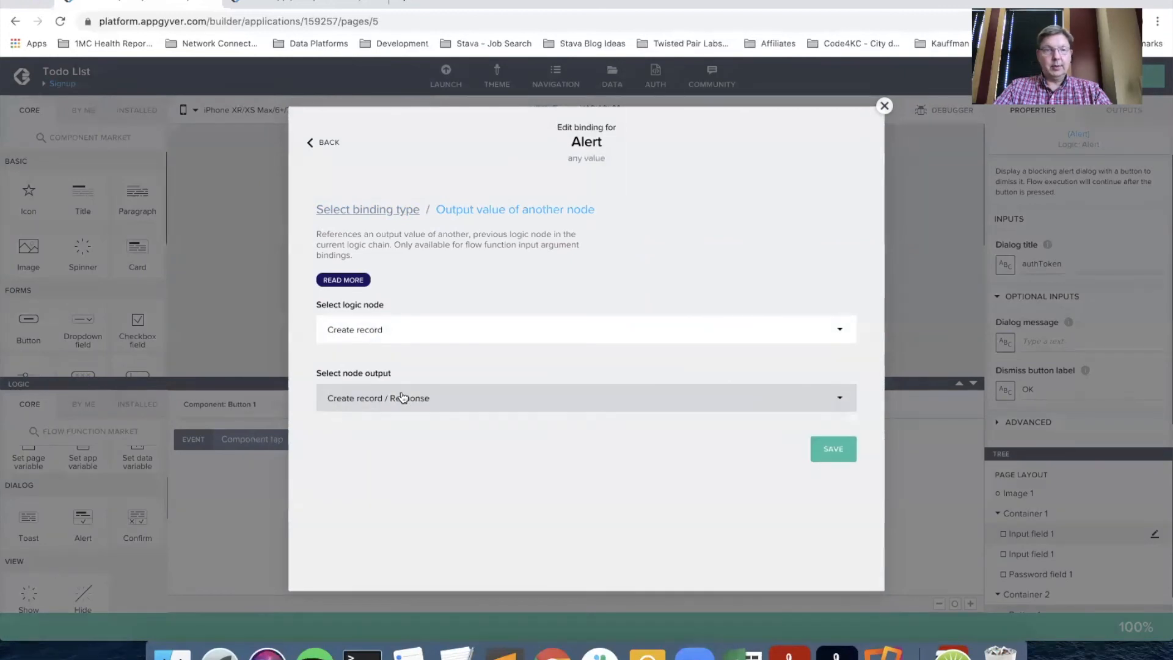
{"action": "left_click", "coordinate": [833, 449]}
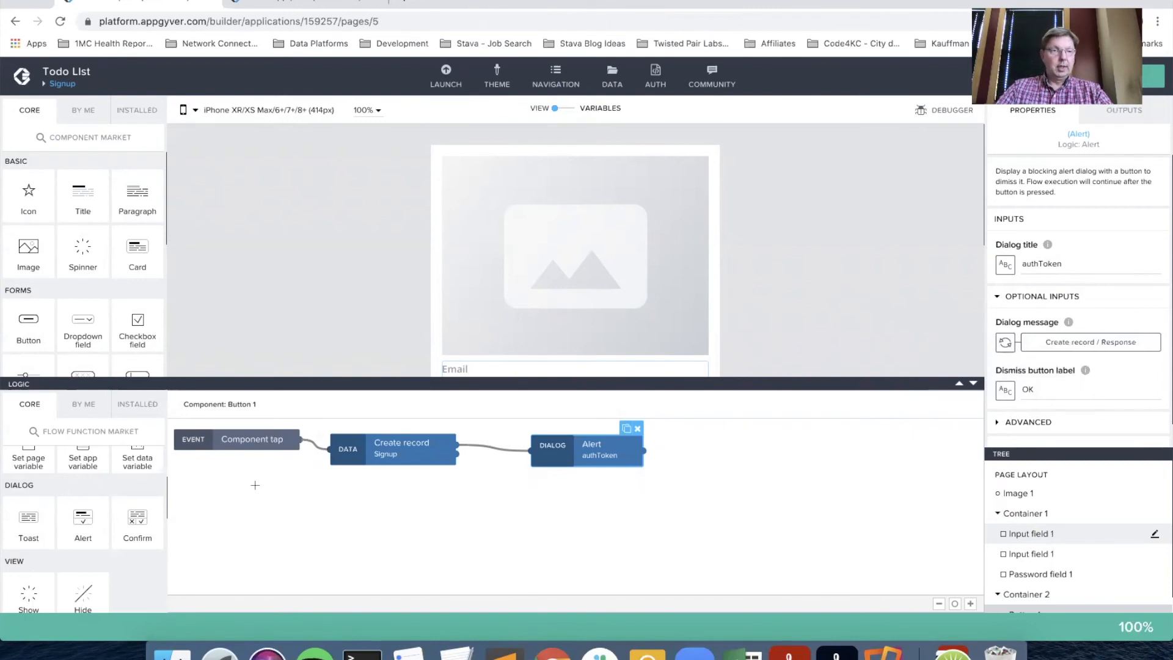
Add a Toast after Create record that shows Create record's Error: message.
{"action": "left_click_drag", "start_coordinate": [29, 524], "coordinate": [568, 519]}
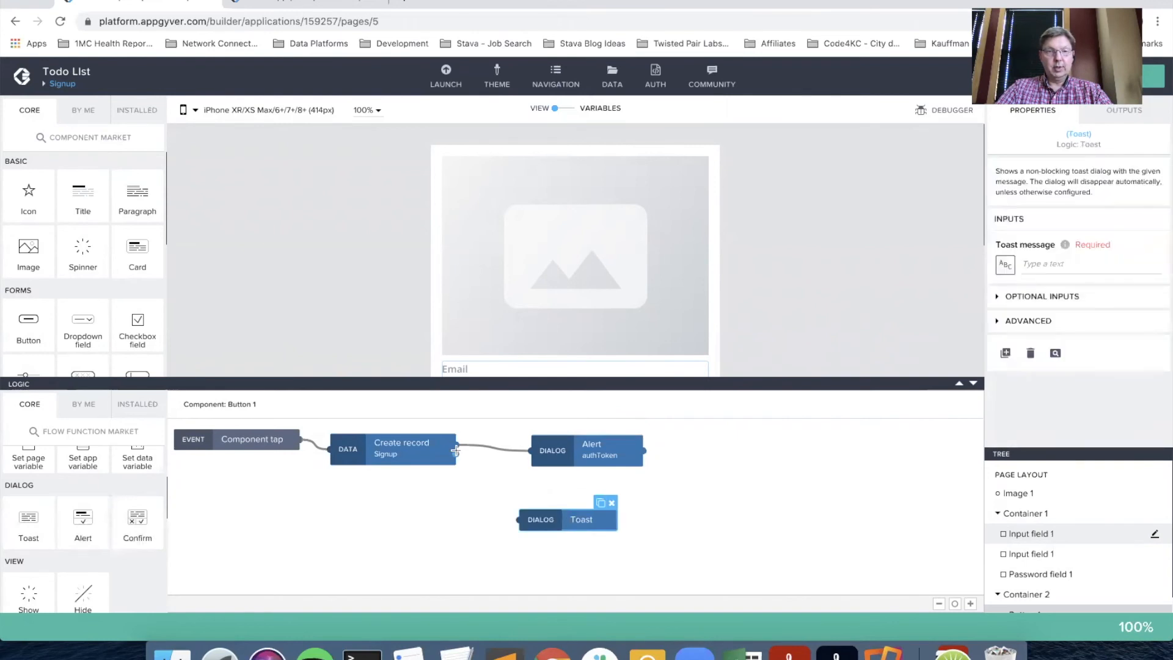
{"action": "left_click_drag", "start_coordinate": [457, 452], "coordinate": [536, 524]}
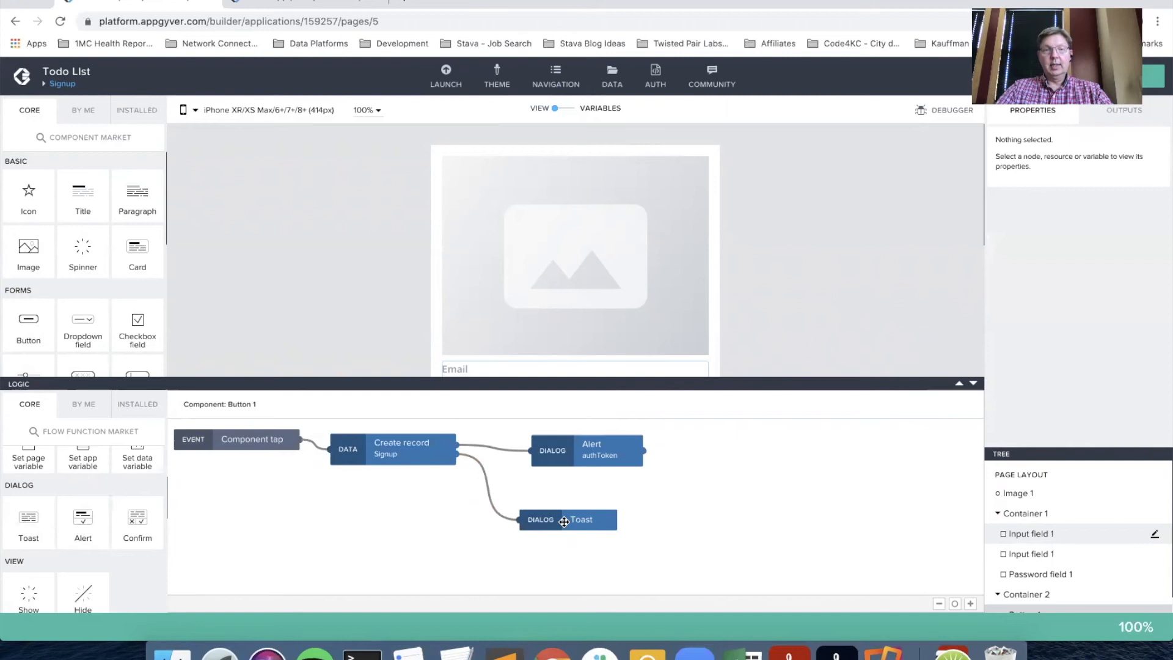
{"action": "left_click", "coordinate": [564, 521]}
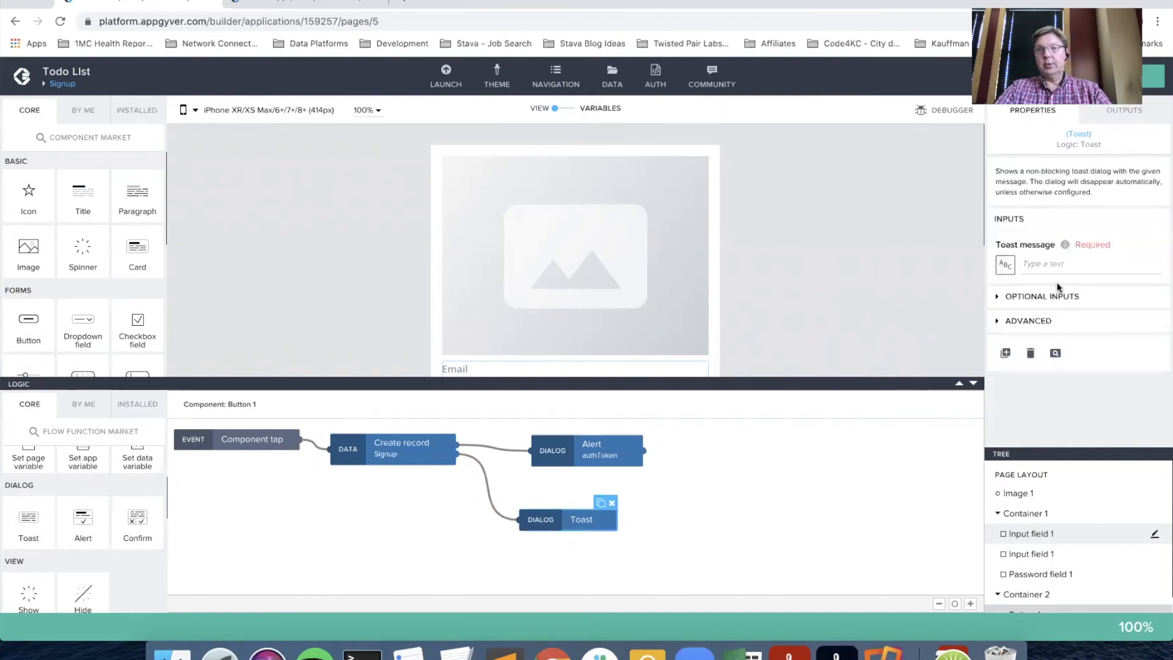
{"action": "left_click", "coordinate": [1040, 268]}
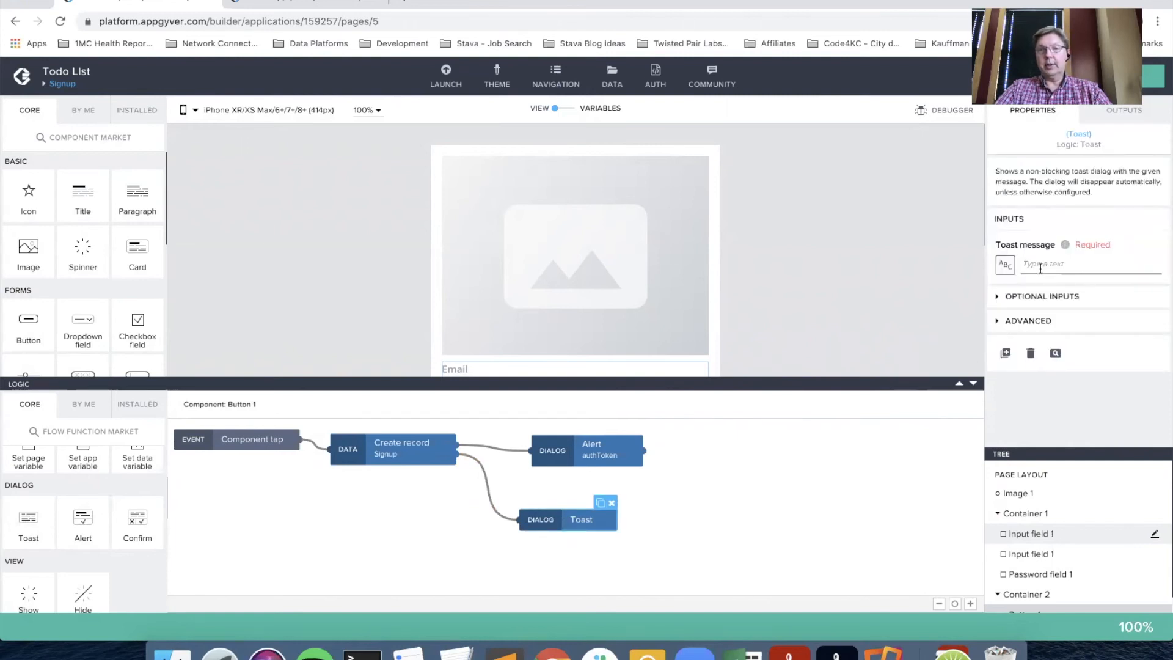
{"action": "left_click", "coordinate": [1005, 266]}
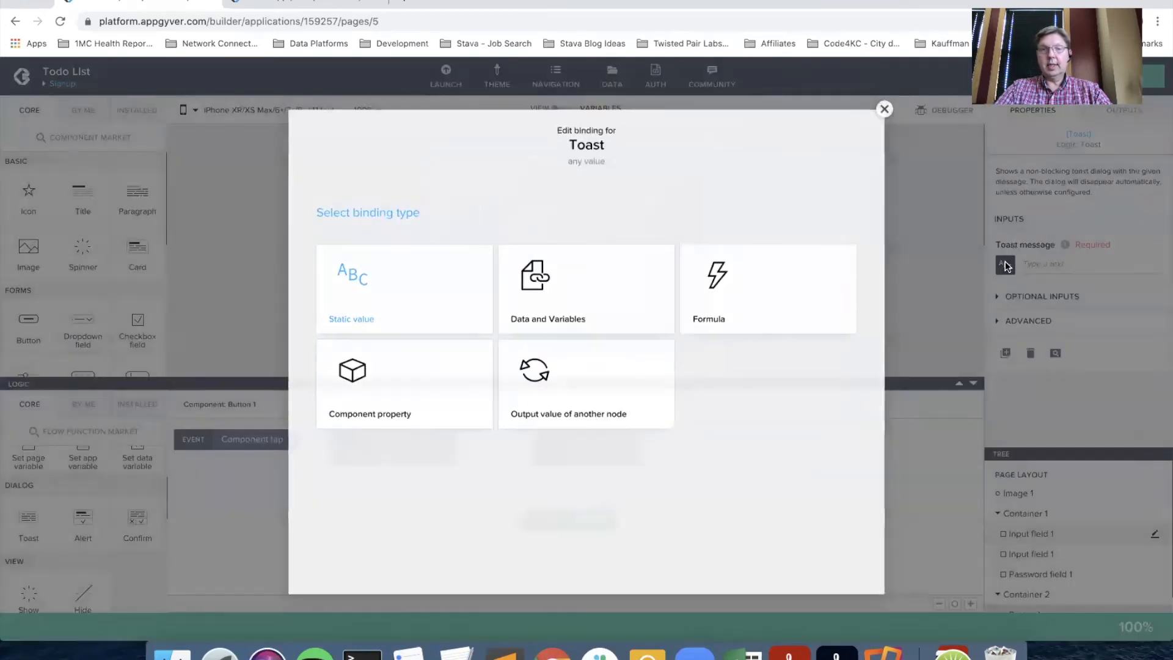
{"action": "left_click", "coordinate": [583, 386]}
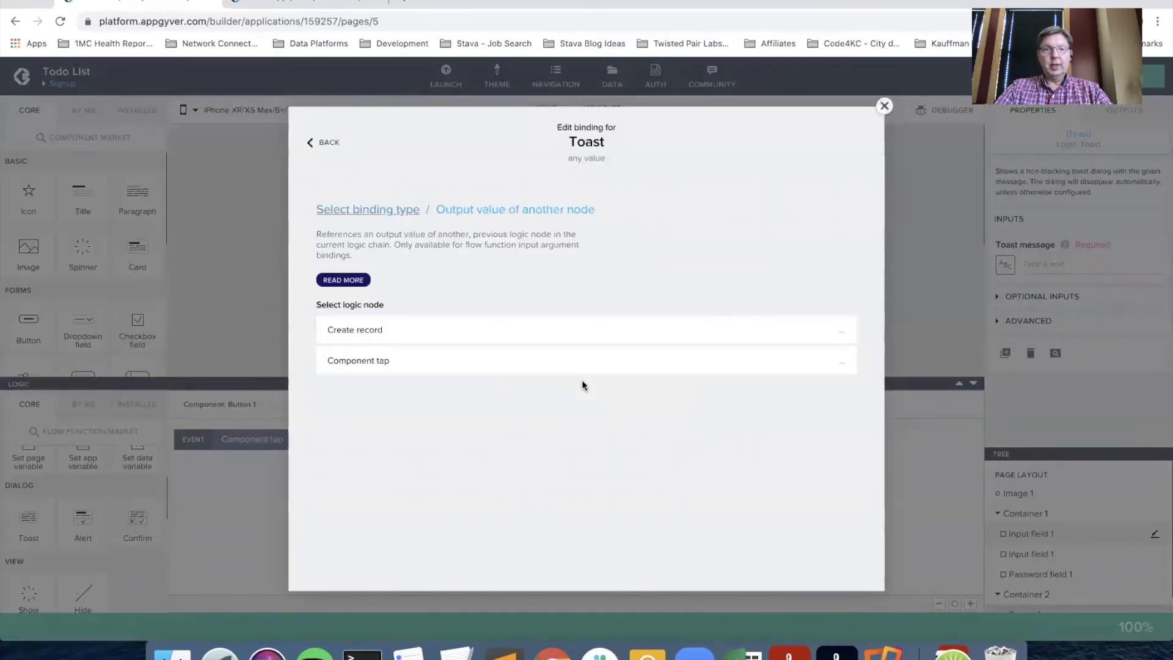
{"action": "left_click", "coordinate": [413, 335]}
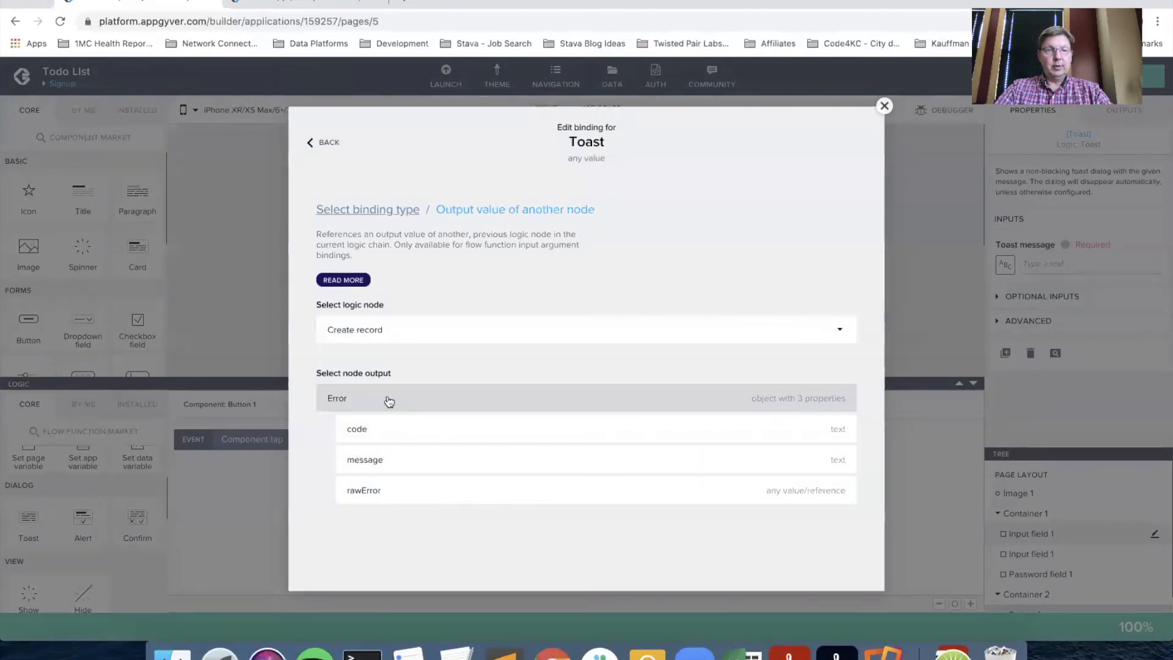
{"action": "left_click", "coordinate": [397, 462]}
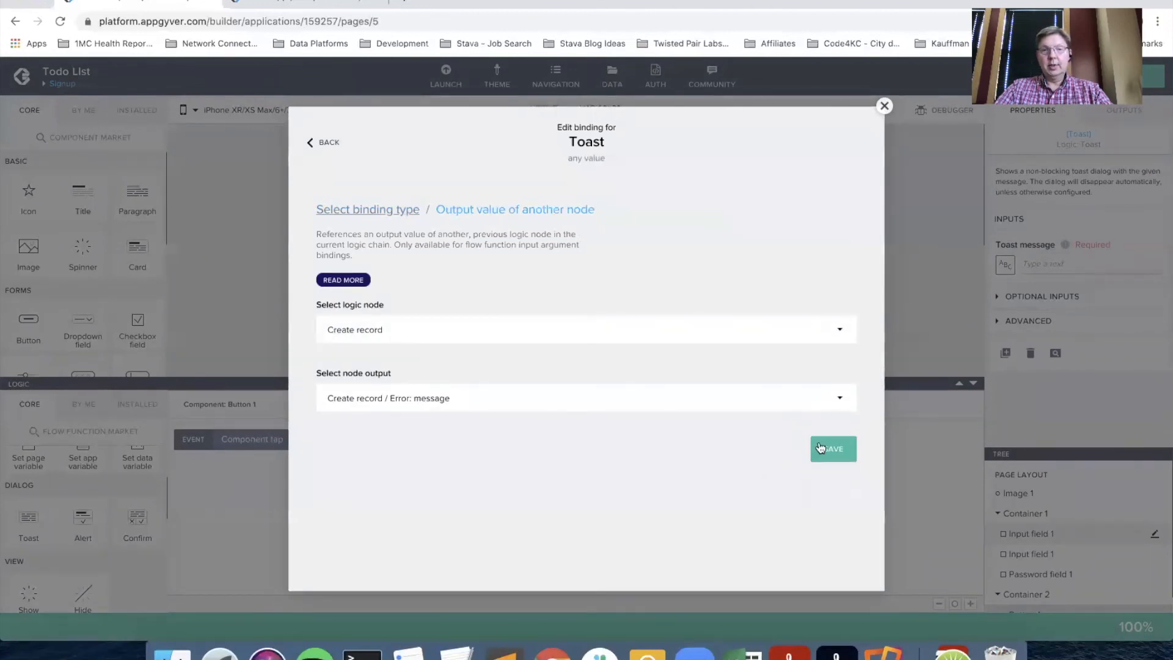
{"action": "left_click", "coordinate": [839, 451]}
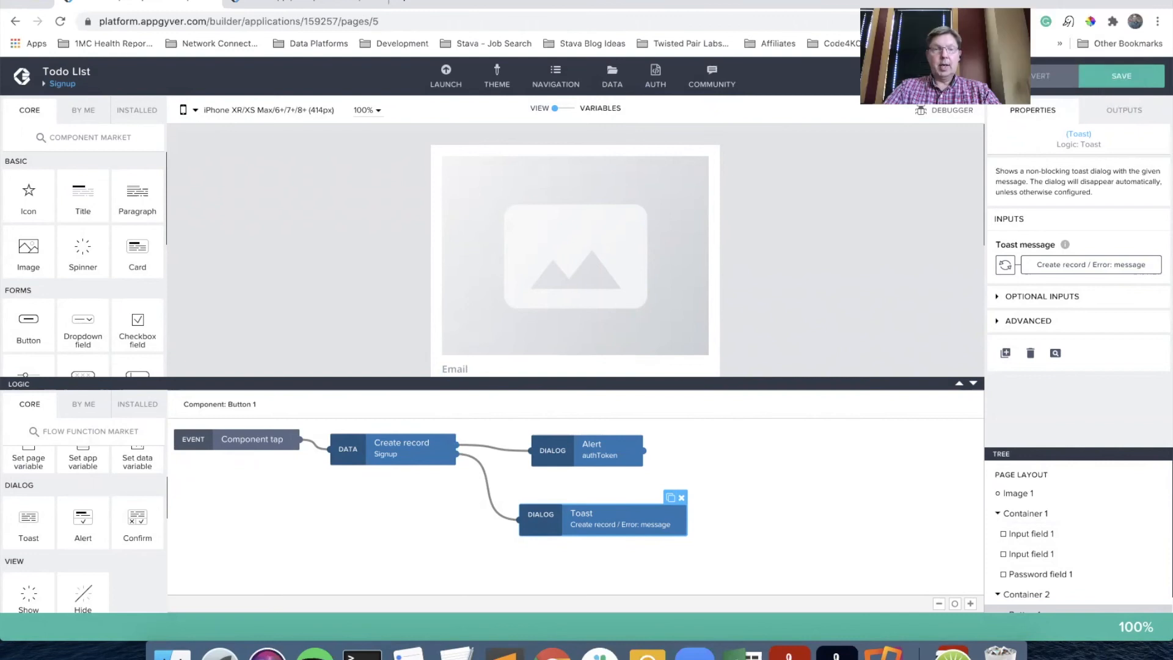
Review Create record's outputs and the Alert's inputs, then nudge the Toast node slightly right.
{"action": "left_click", "coordinate": [439, 448]}
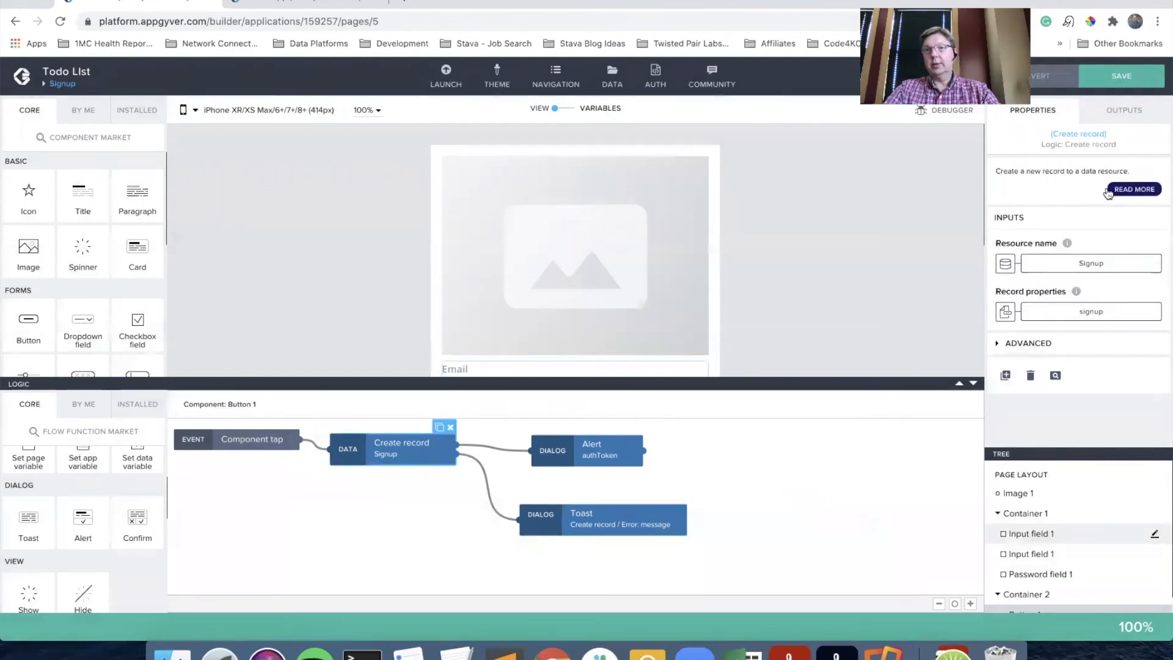
{"action": "left_click", "coordinate": [1125, 113]}
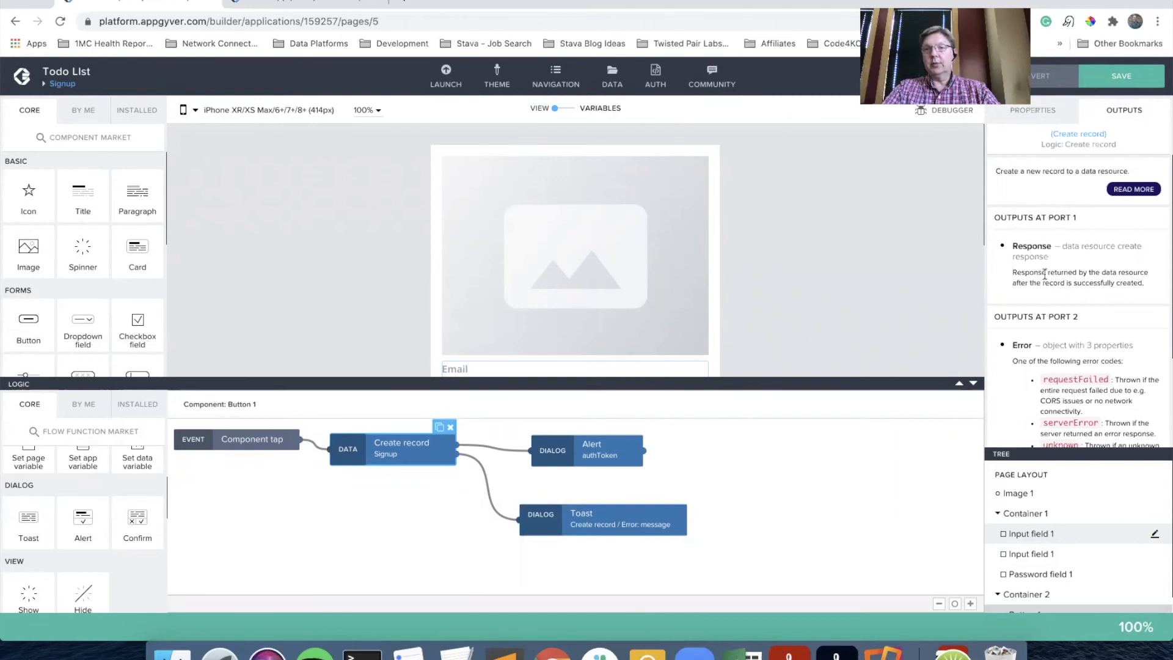
{"action": "scroll", "coordinate": [1099, 343], "scroll_direction": "down", "scroll_amount": 2}
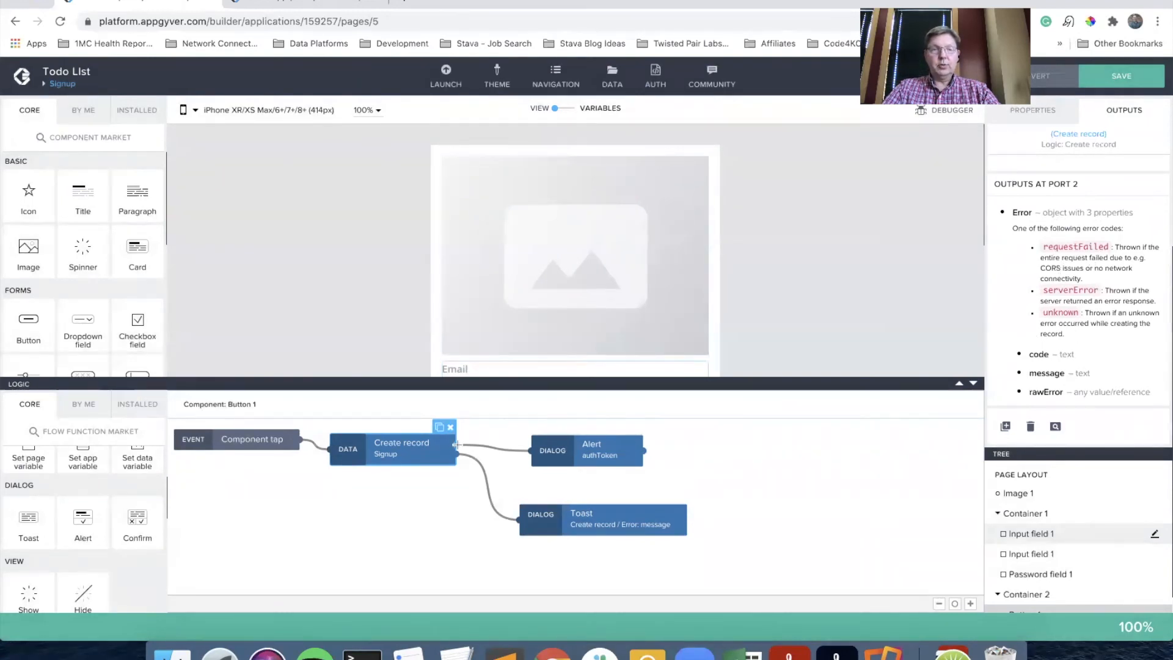
{"action": "left_click", "coordinate": [577, 453]}
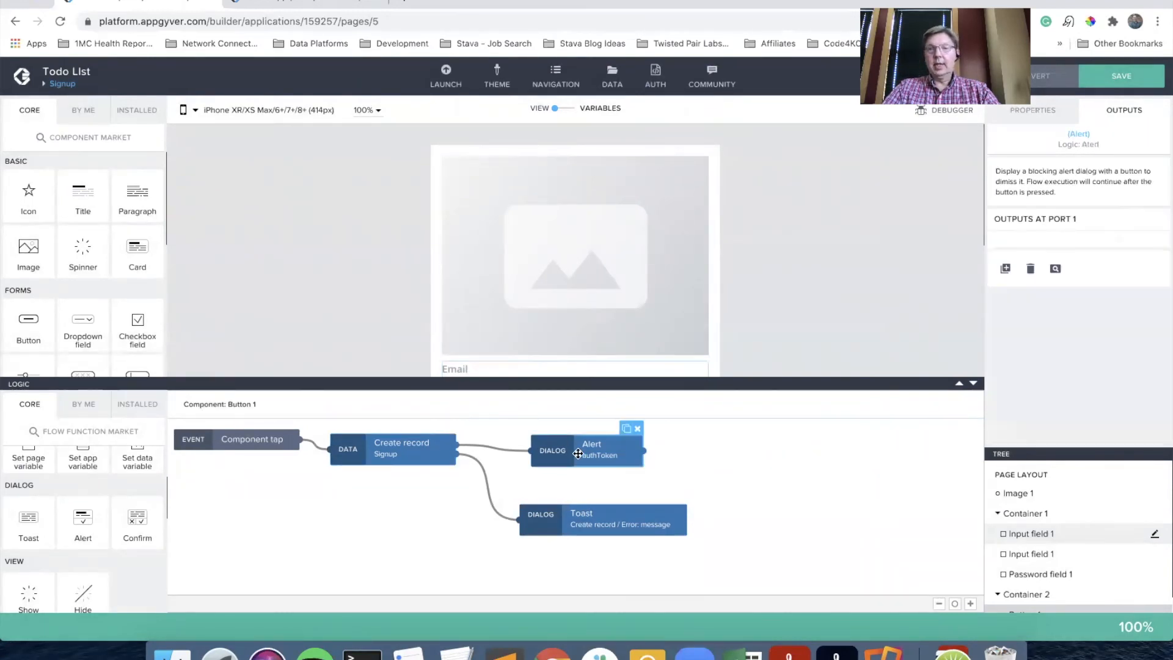
{"action": "left_click", "coordinate": [1032, 112]}
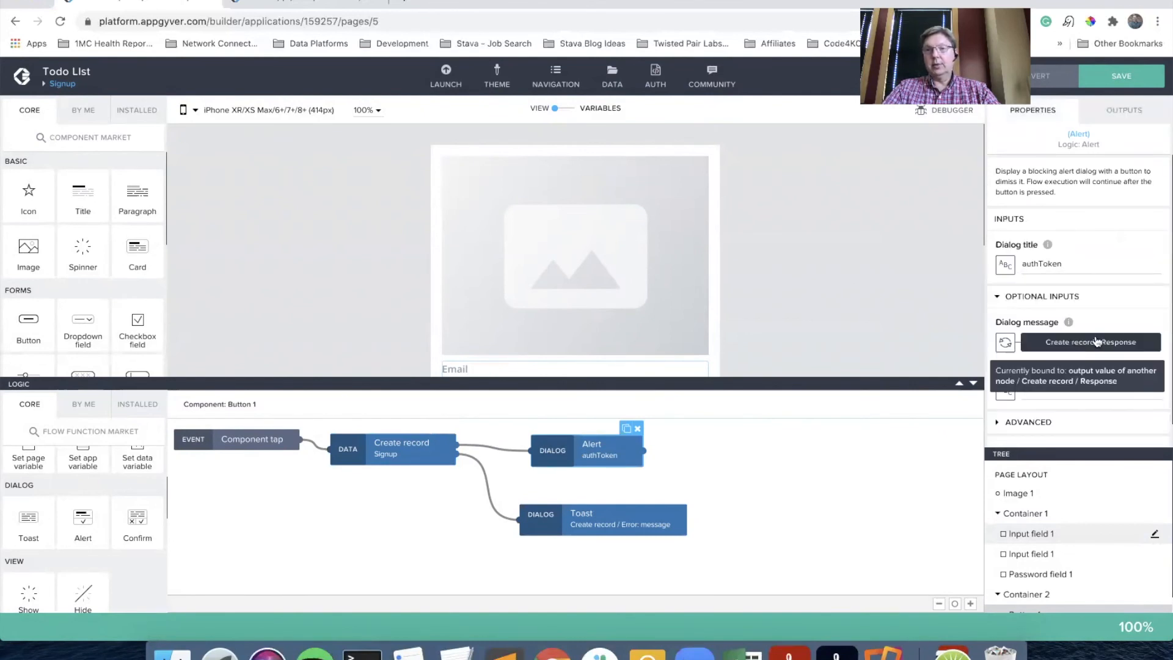
{"action": "left_click", "coordinate": [585, 527]}
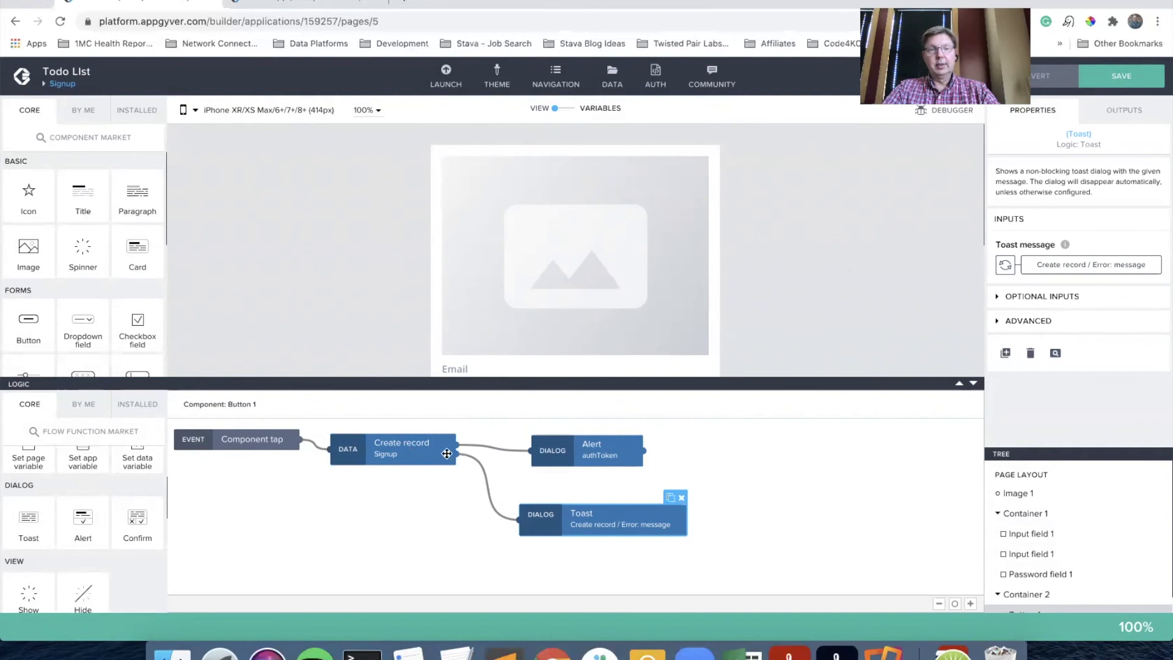
{"action": "left_click_drag", "start_coordinate": [549, 527], "coordinate": [561, 527]}
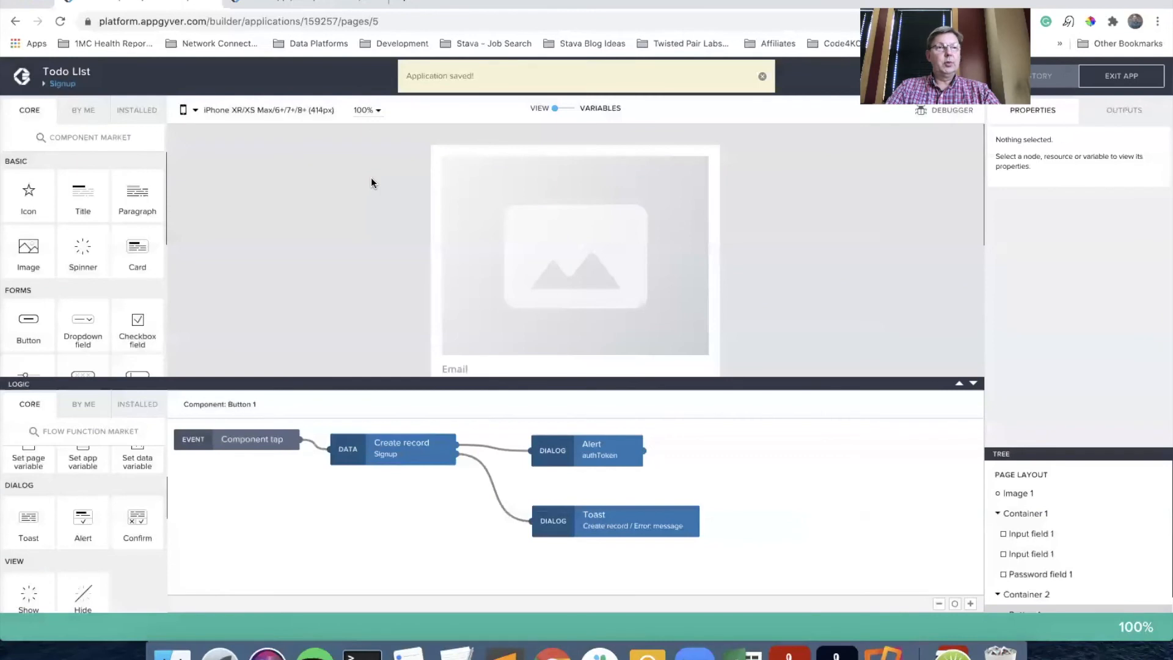
Switch from the Signup page to the Log in page and scroll down its canvas.
{"action": "left_click", "coordinate": [63, 84]}
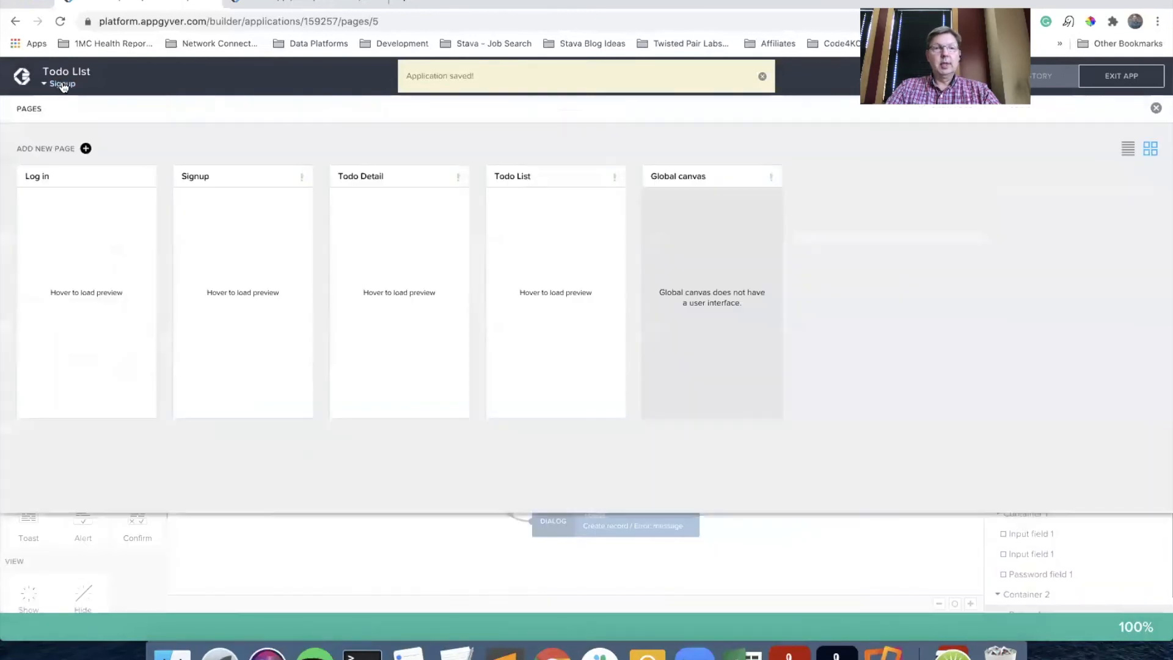
{"action": "mouse_move", "coordinate": [205, 209]}
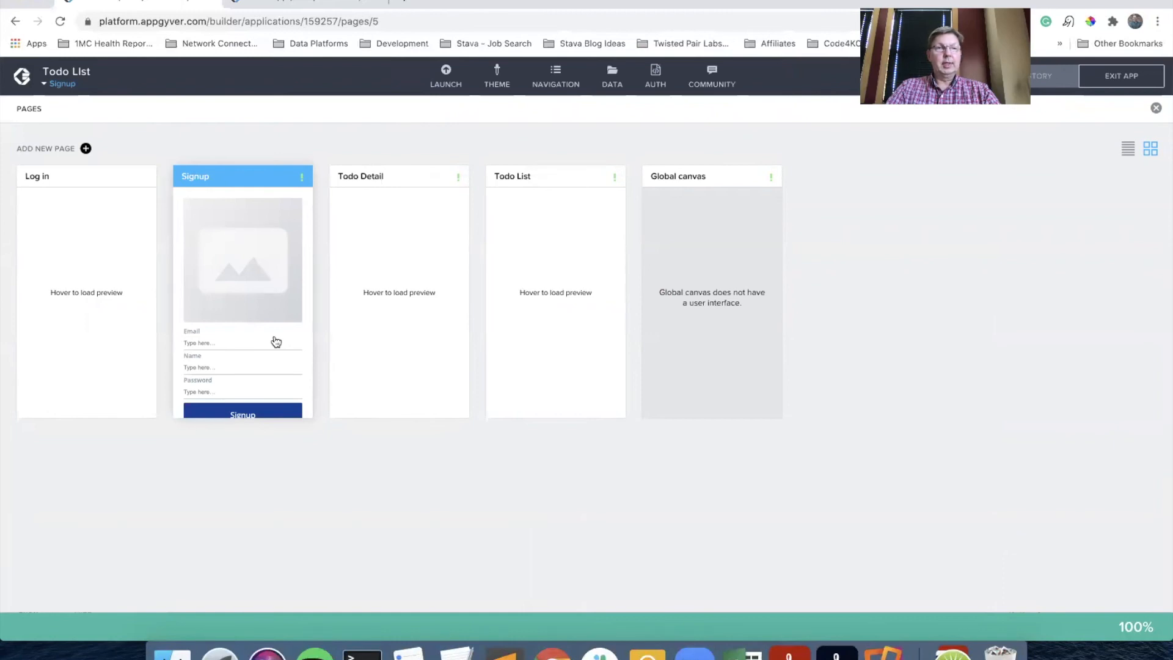
{"action": "left_click", "coordinate": [113, 178]}
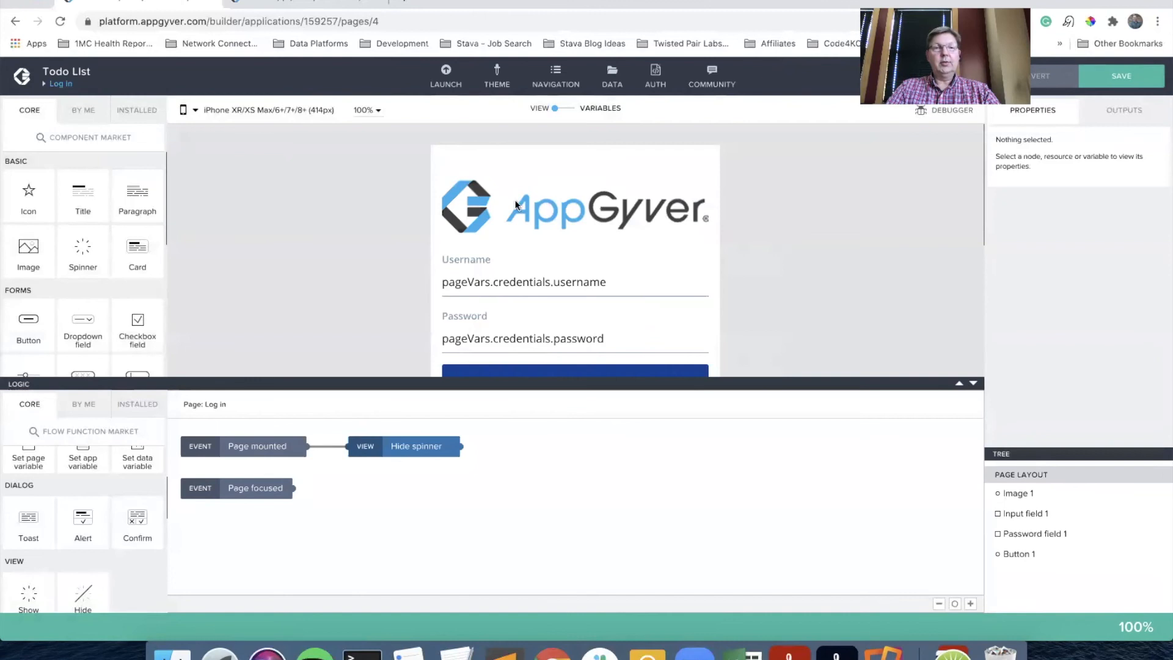
{"action": "scroll", "coordinate": [566, 225], "scroll_direction": "down", "scroll_amount": 3}
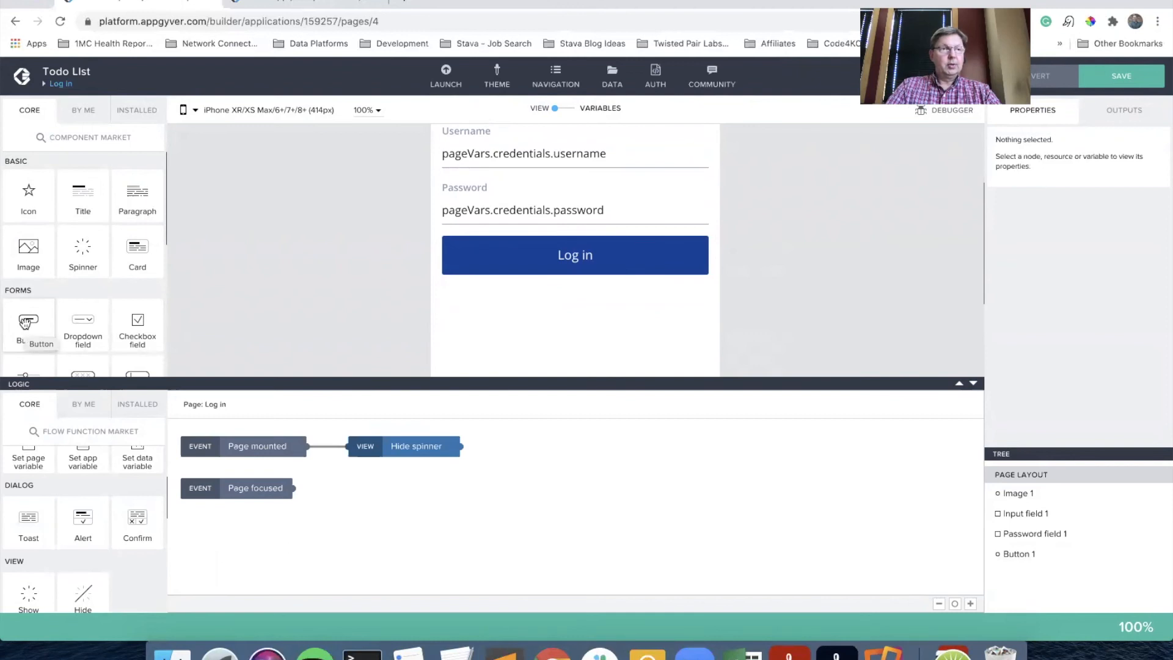
{"action": "scroll", "coordinate": [28, 324], "scroll_direction": "down", "scroll_amount": 2}
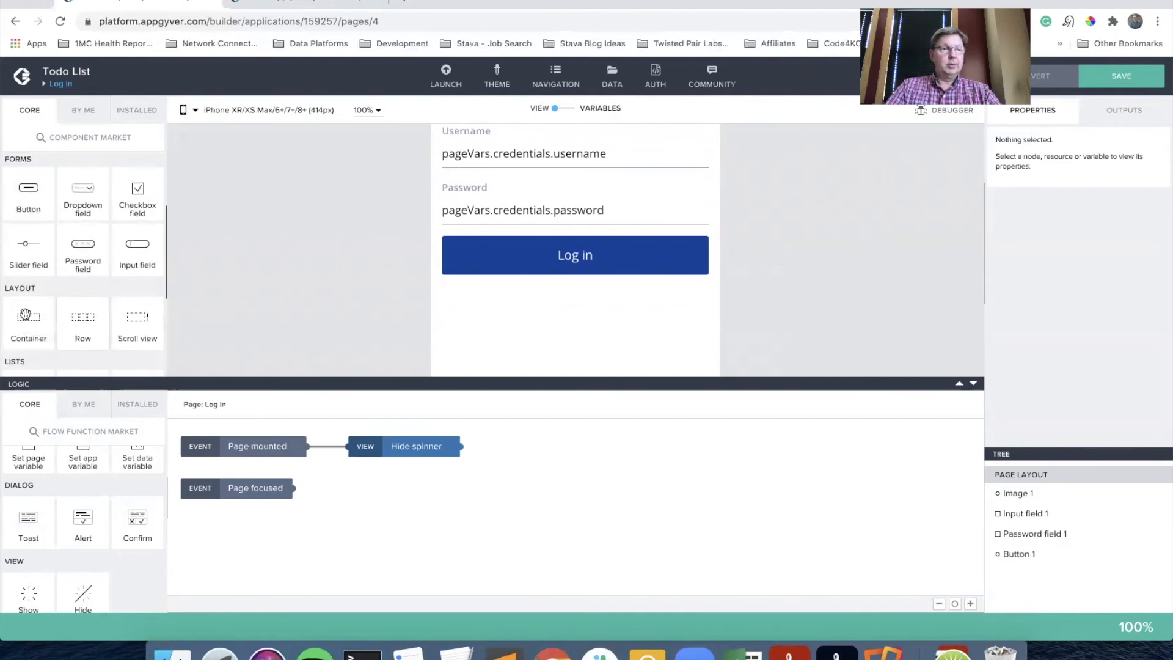
Add a container with a row holding a new button below the Log in button.
{"action": "left_click_drag", "start_coordinate": [28, 316], "coordinate": [533, 338]}
{"action": "left_click_drag", "start_coordinate": [84, 323], "coordinate": [573, 294]}
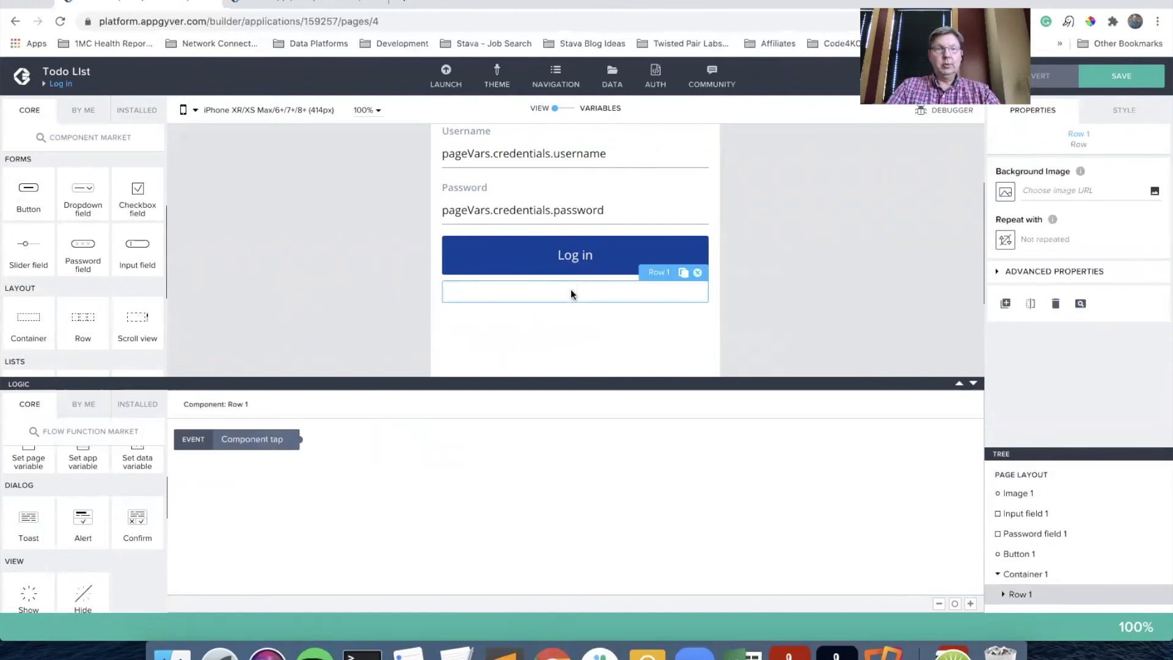
{"action": "left_click_drag", "start_coordinate": [33, 192], "coordinate": [647, 298]}
{"action": "left_click_drag", "start_coordinate": [649, 292], "coordinate": [649, 294]}
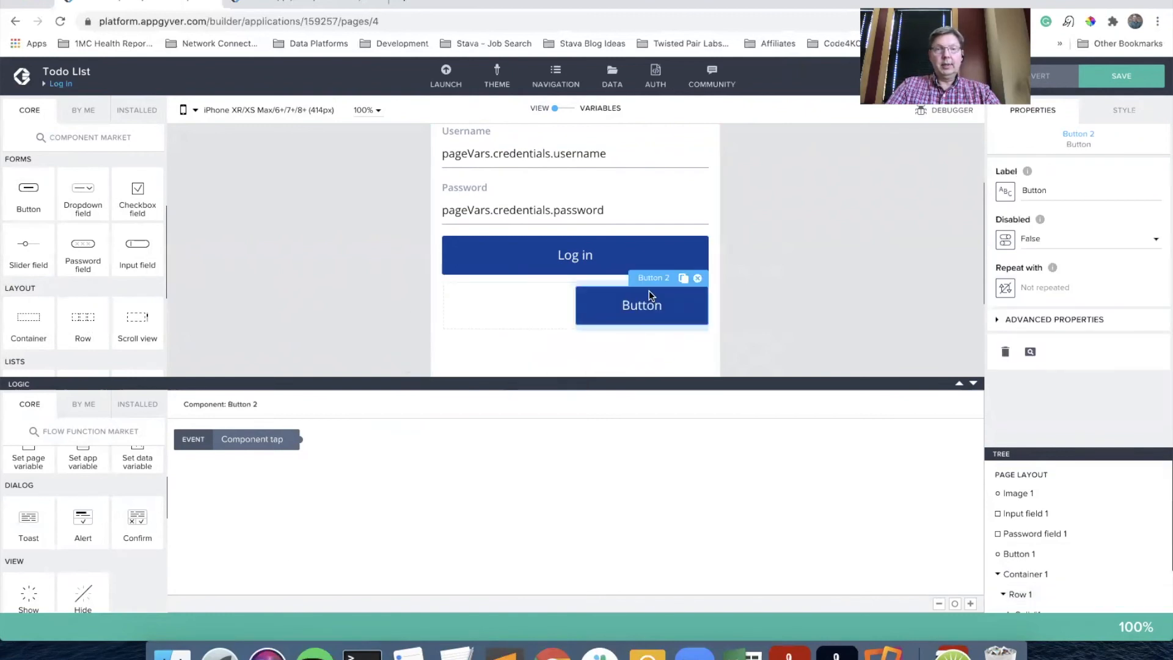
Set the new button's background colour to $colorBackground.
{"action": "left_click", "coordinate": [1127, 117]}
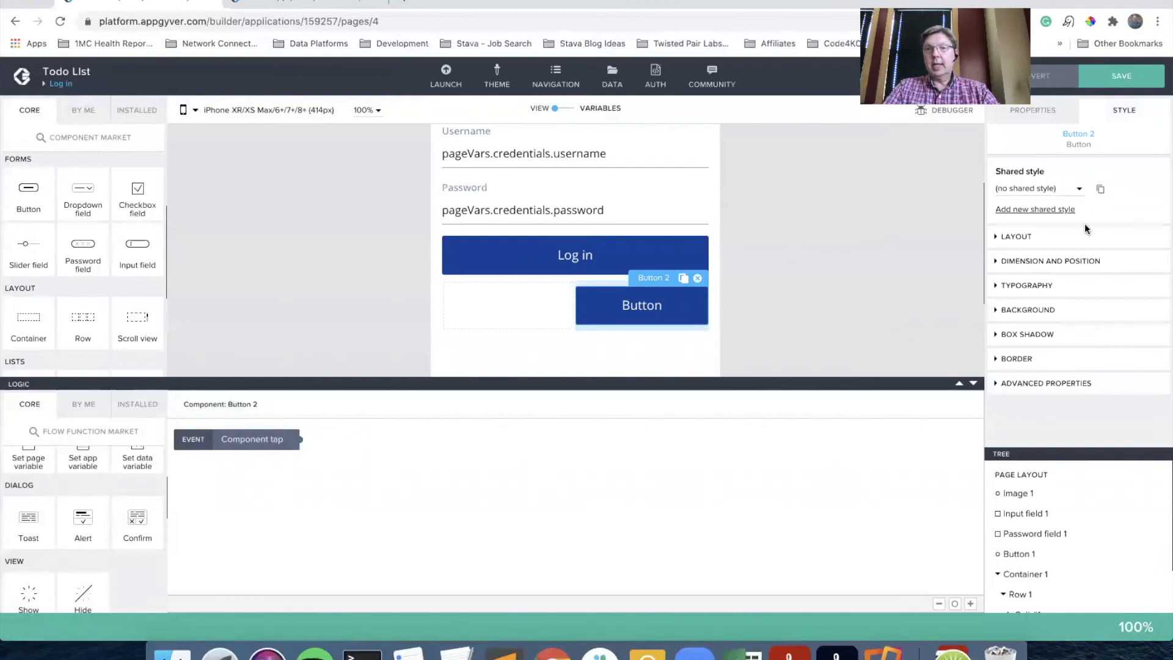
{"action": "left_click", "coordinate": [1047, 310]}
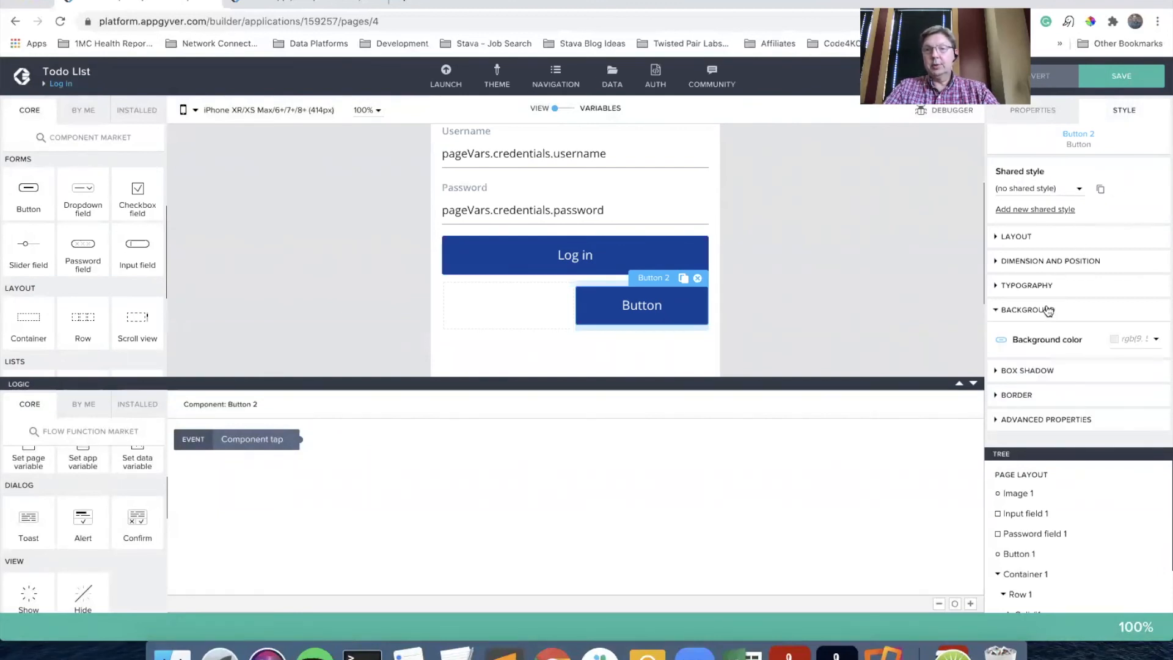
{"action": "left_click", "coordinate": [1000, 343]}
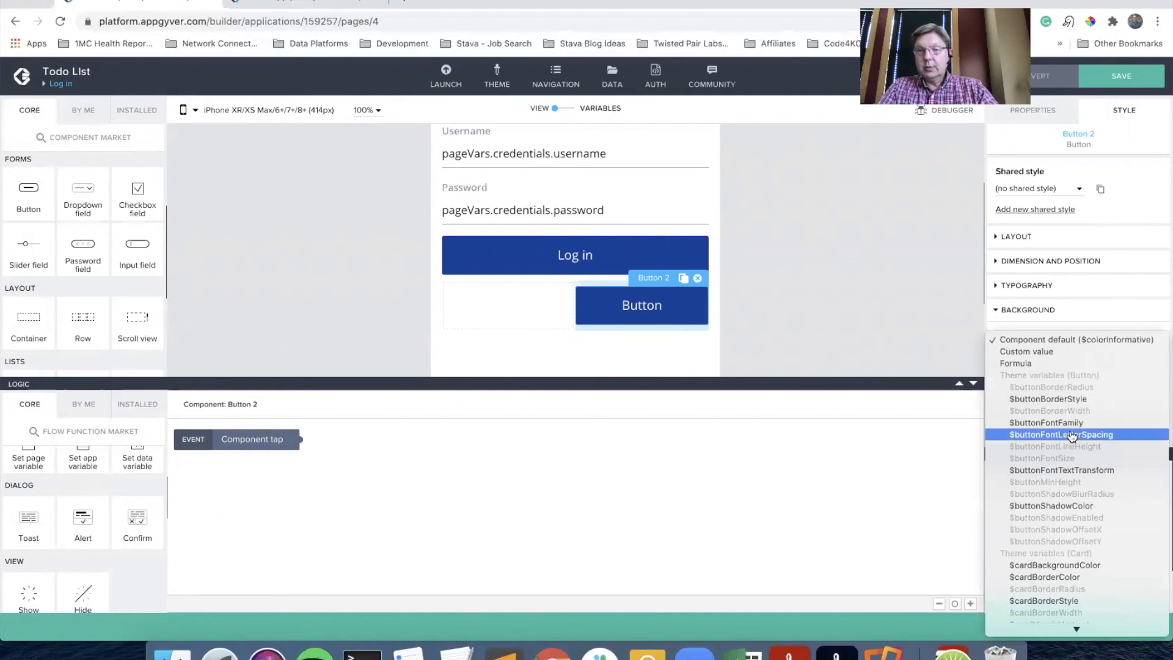
{"action": "scroll", "coordinate": [1072, 435], "scroll_direction": "down", "scroll_amount": 3}
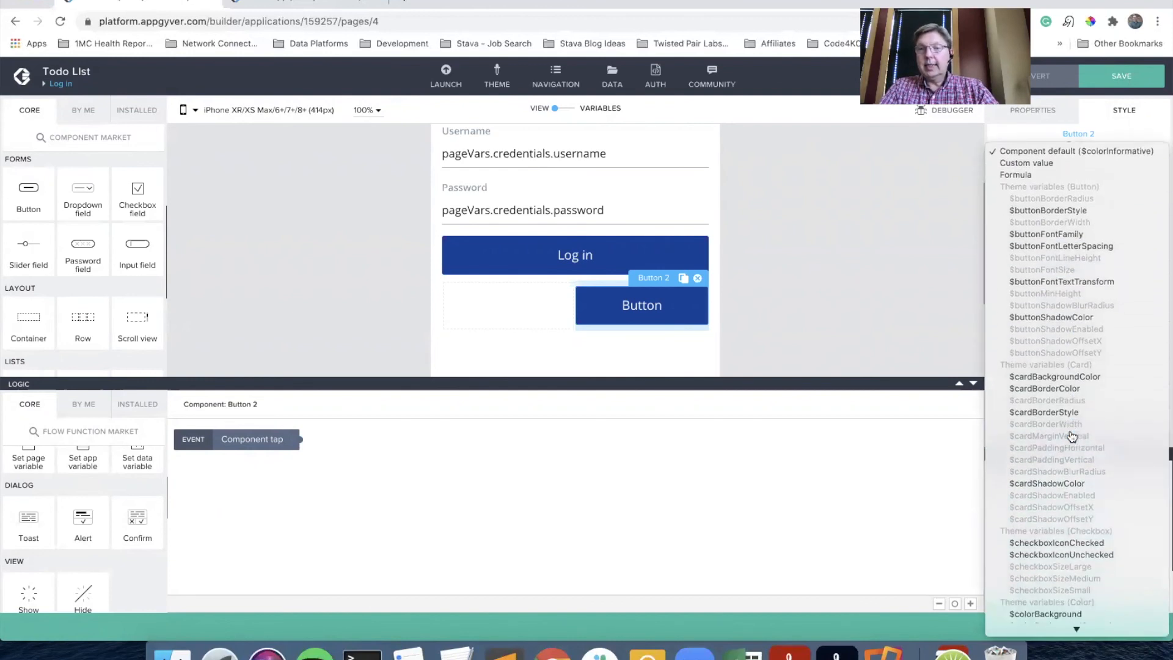
{"action": "scroll", "coordinate": [1072, 435], "scroll_direction": "down", "scroll_amount": 1}
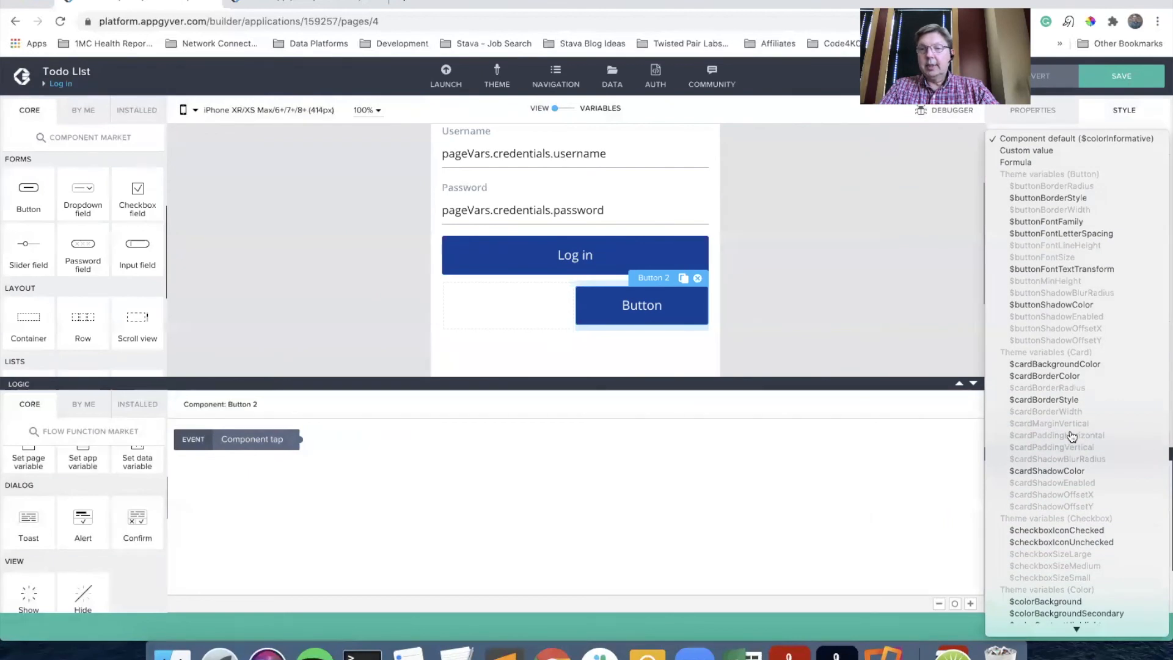
{"action": "scroll", "coordinate": [1072, 436], "scroll_direction": "down", "scroll_amount": 6}
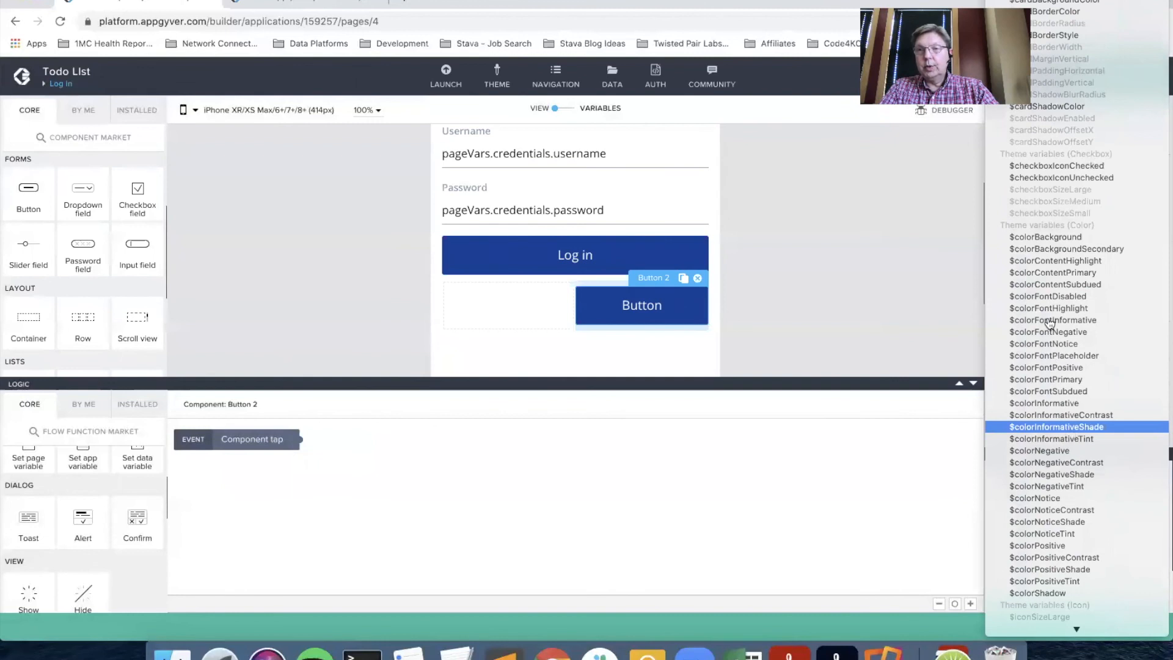
{"action": "left_click", "coordinate": [1089, 237]}
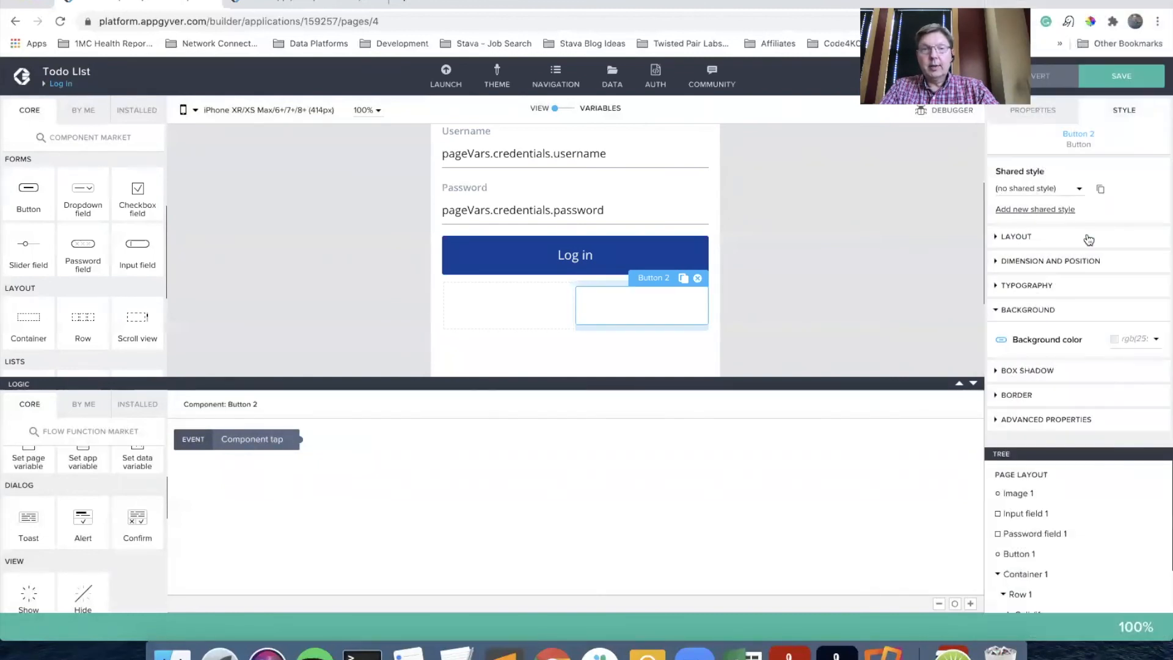
Give the button label $colorContentSubdued text colour and font size 14.
{"action": "left_click", "coordinate": [1057, 285]}
{"action": "scroll", "coordinate": [1069, 366], "scroll_direction": "down", "scroll_amount": 3}
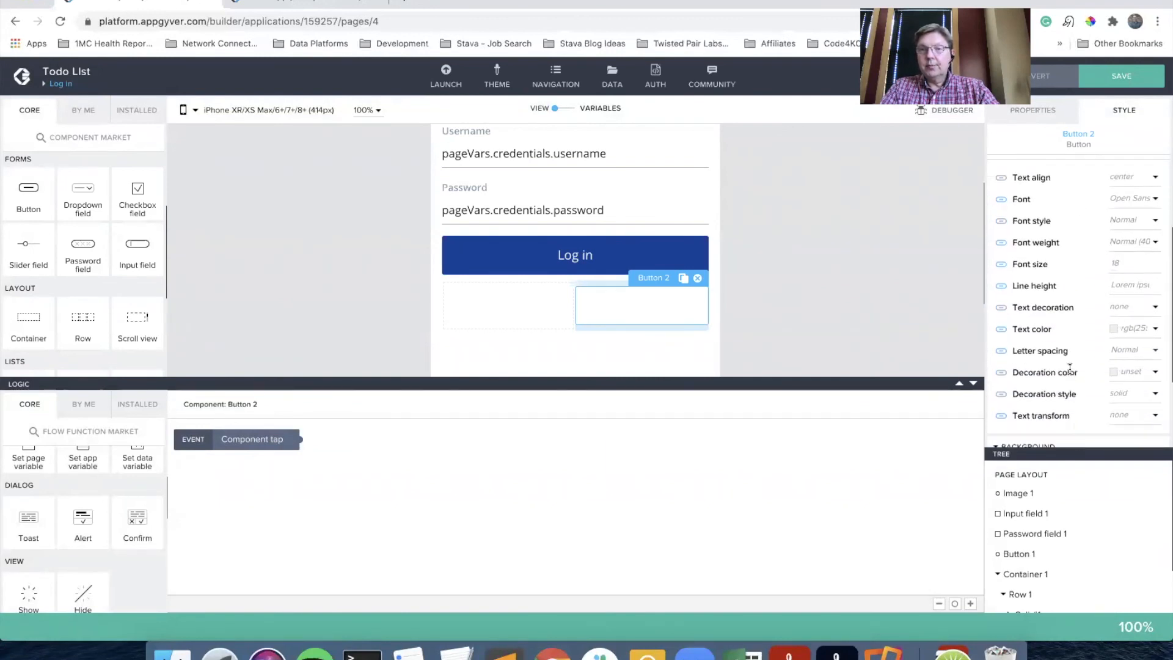
{"action": "left_click", "coordinate": [1002, 329]}
{"action": "scroll", "coordinate": [1075, 439], "scroll_direction": "down", "scroll_amount": 8}
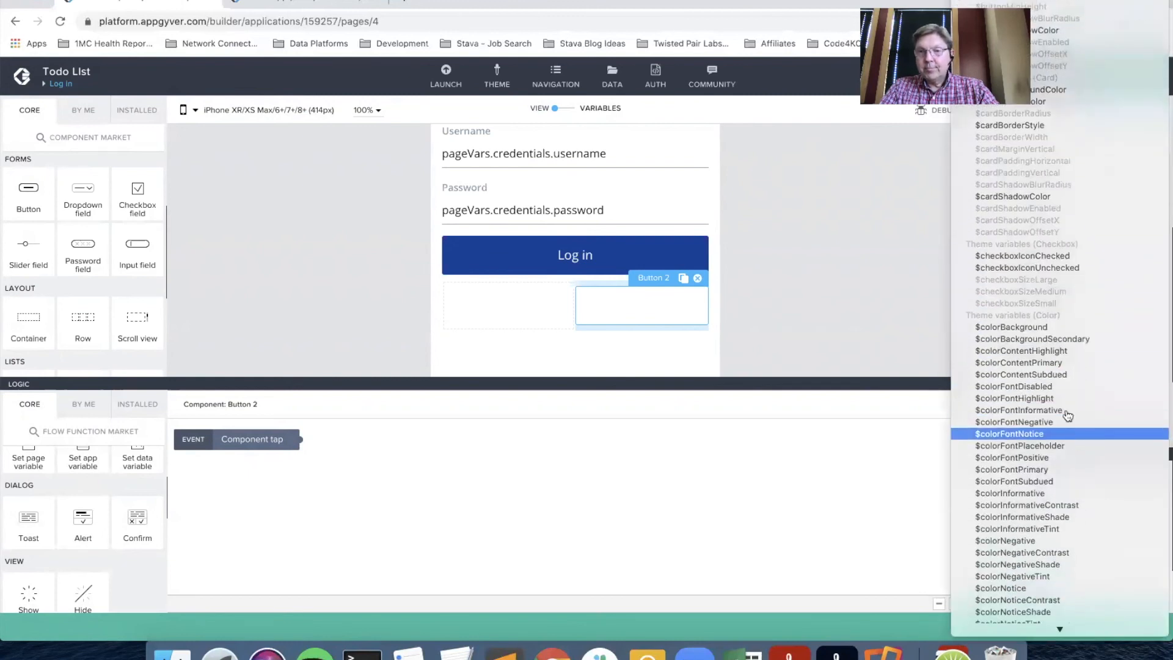
{"action": "left_click", "coordinate": [1063, 375]}
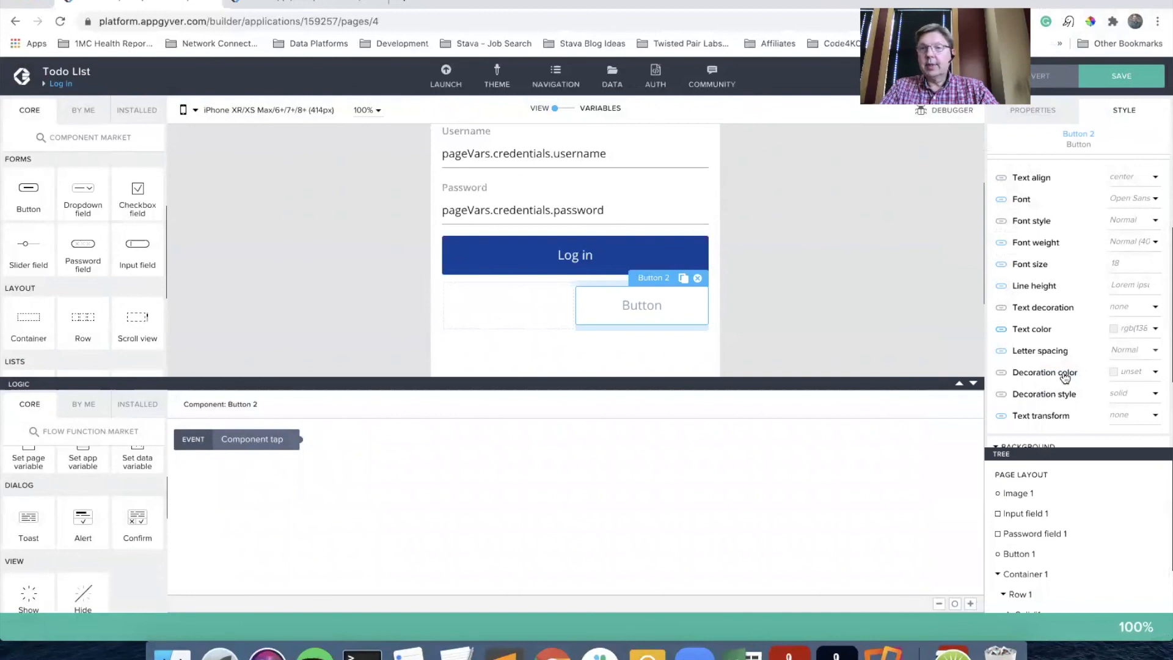
{"action": "left_click", "coordinate": [1154, 267]}
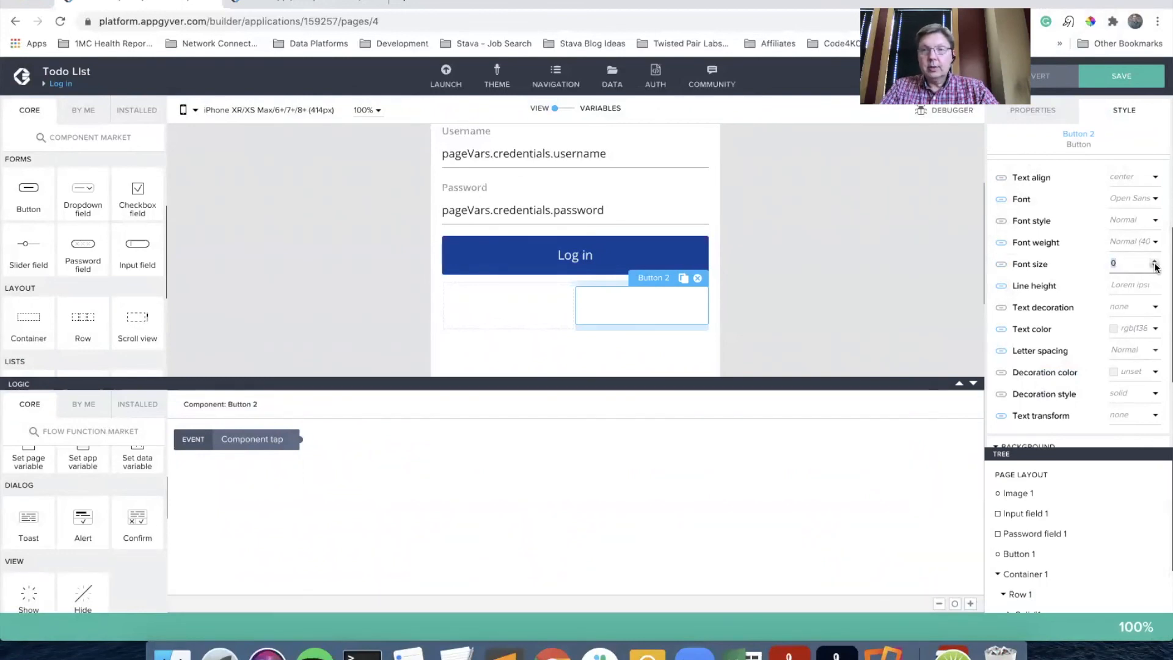
{"action": "type", "text": "14"}
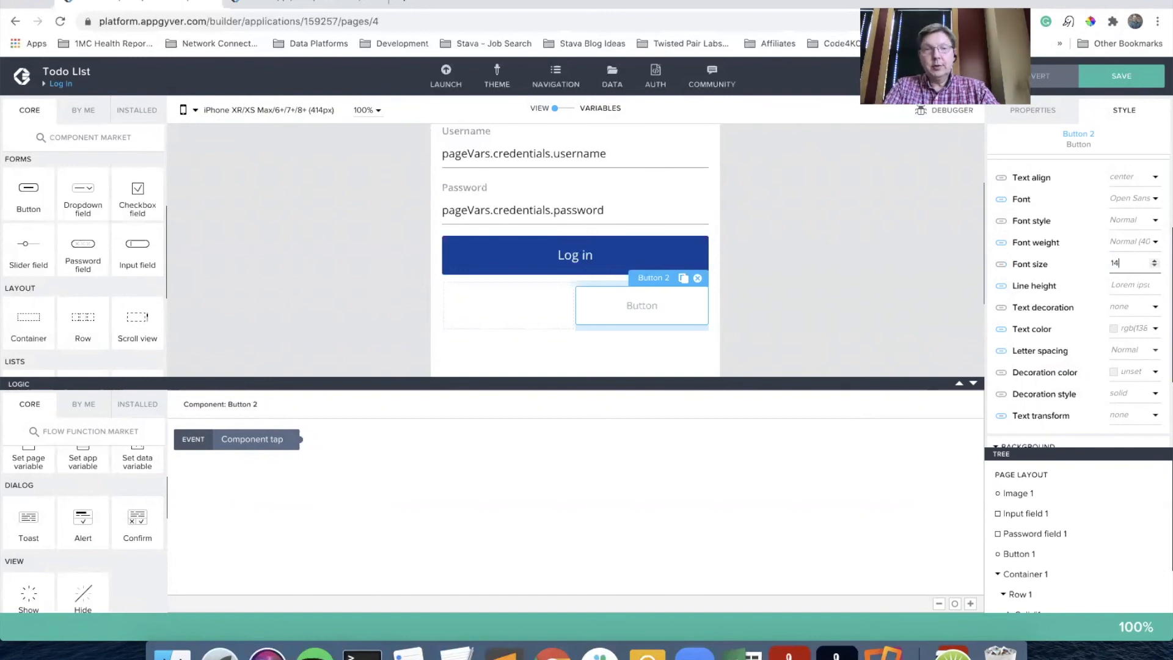
{"action": "left_click", "coordinate": [1051, 114]}
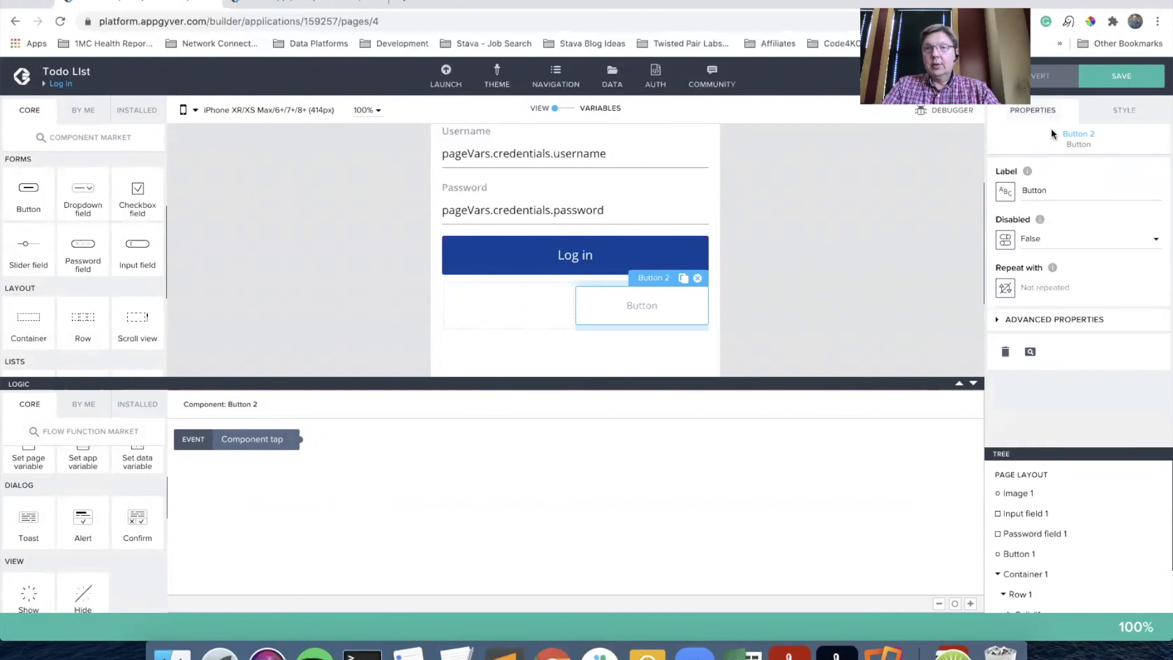
Change Button 2's label to 'Create new account'.
{"action": "double_click", "coordinate": [1049, 194]}
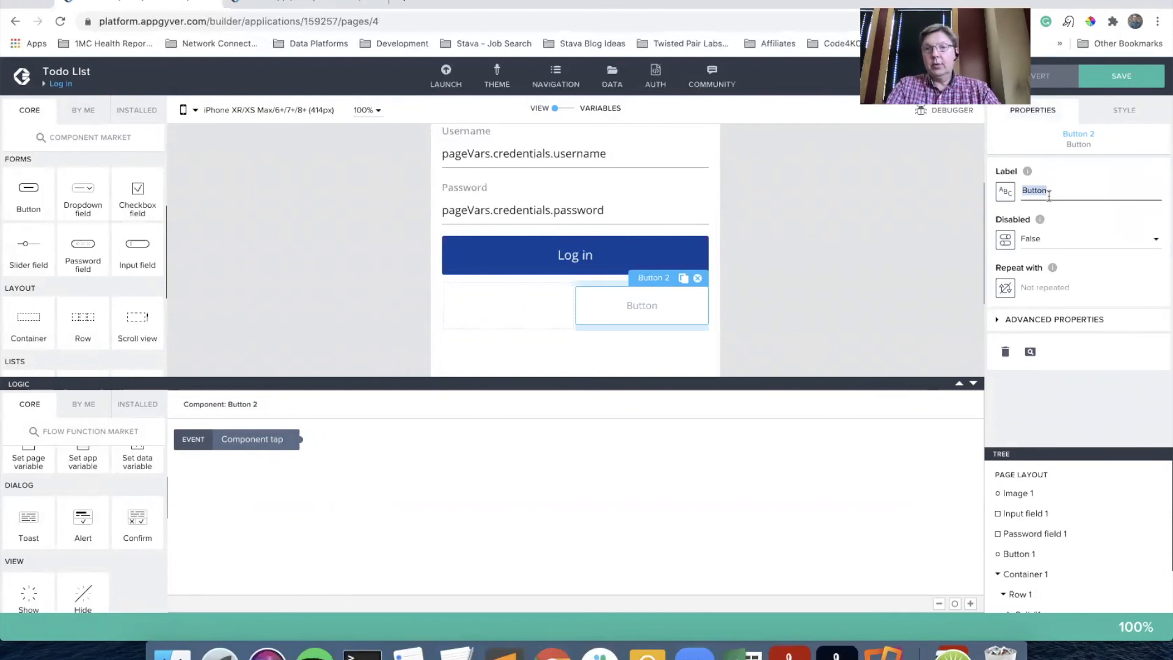
{"action": "type", "text": "Create new acc oun"}
{"action": "key", "text": "BackSpace"}
{"action": "key", "text": "BackSpace"}
{"action": "key", "text": "BackSpace"}
{"action": "key", "text": "BackSpace"}
{"action": "type", "text": "ount"}
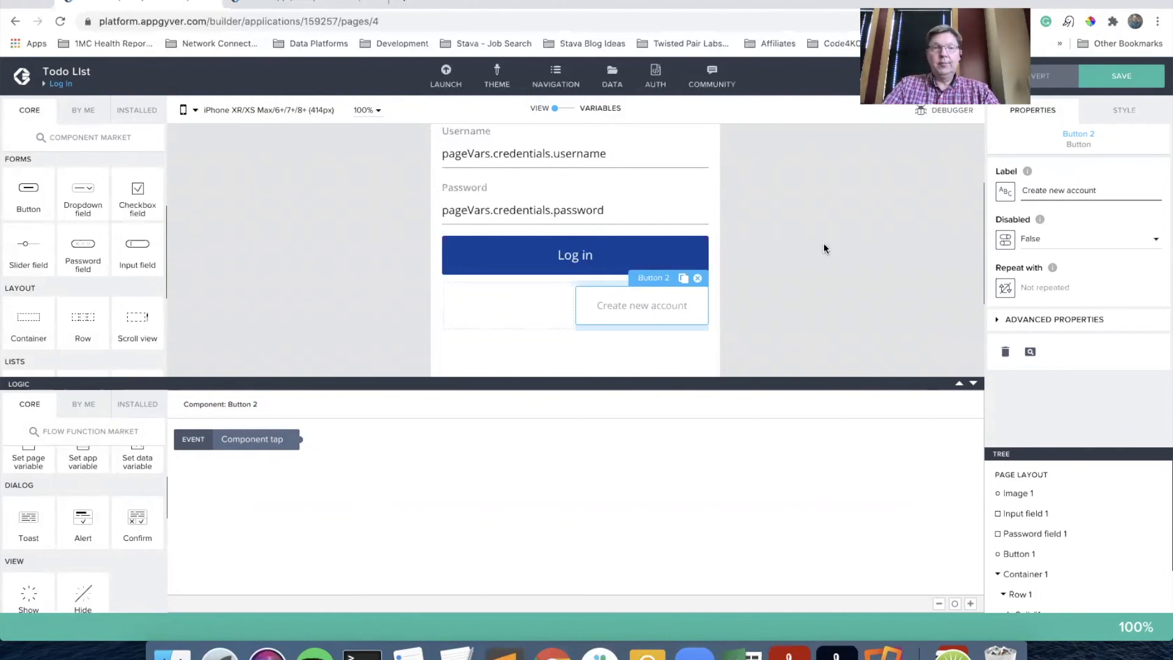
{"action": "left_click", "coordinate": [830, 284]}
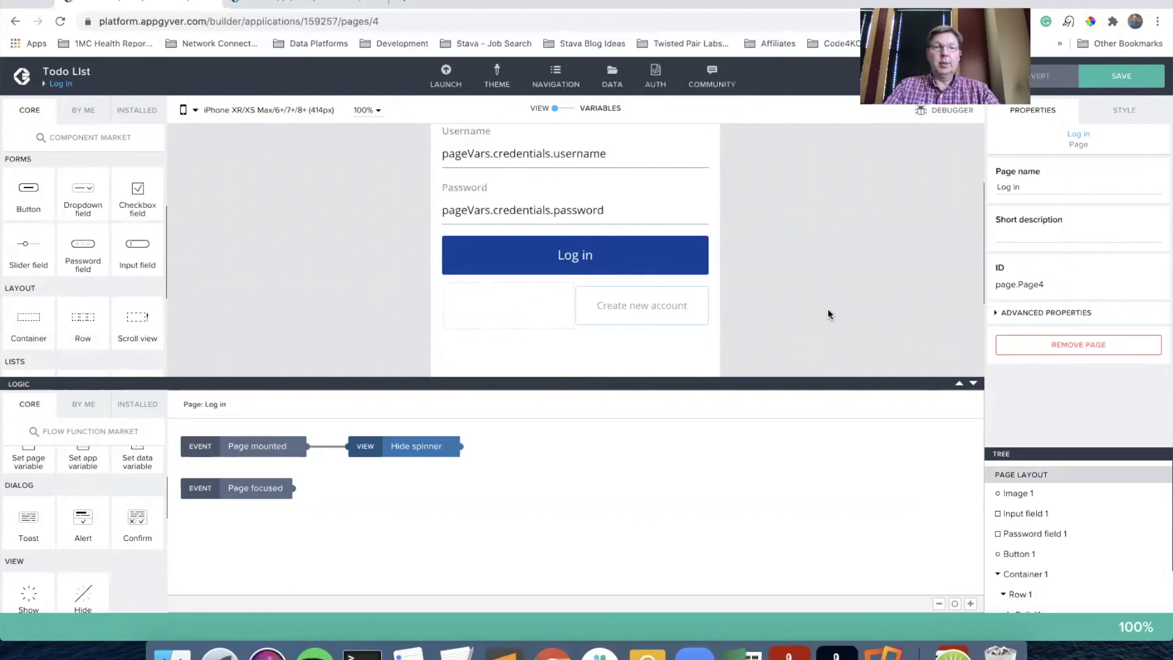
{"action": "scroll", "coordinate": [800, 265], "scroll_direction": "up", "scroll_amount": 2}
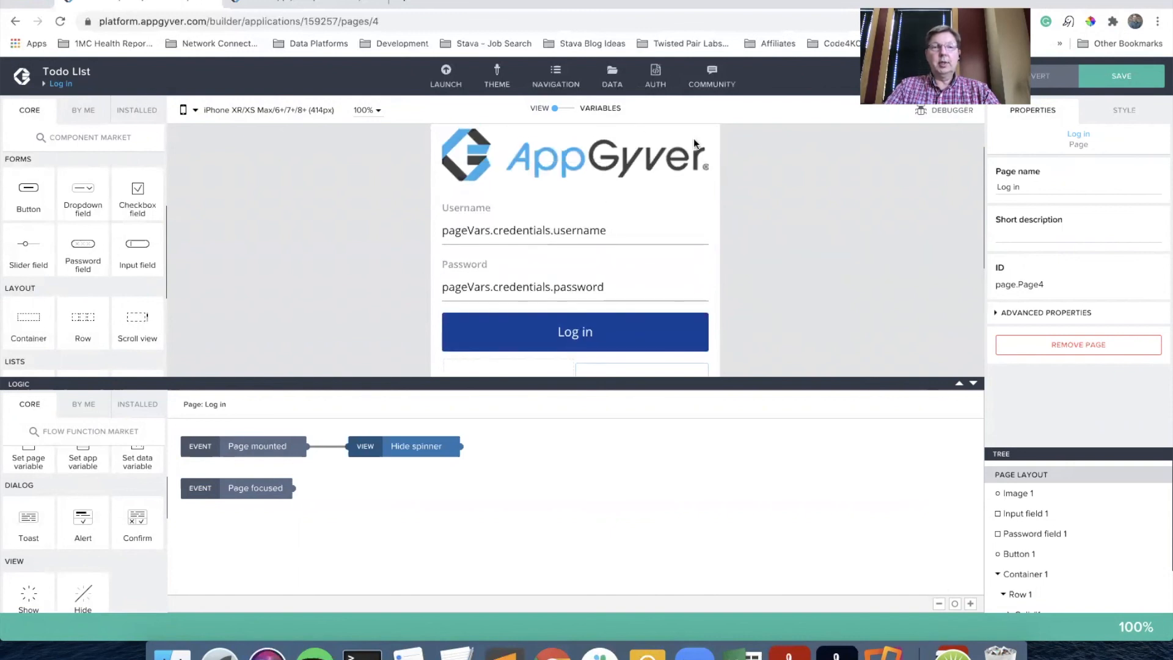
{"action": "scroll", "coordinate": [772, 273], "scroll_direction": "down", "scroll_amount": 2}
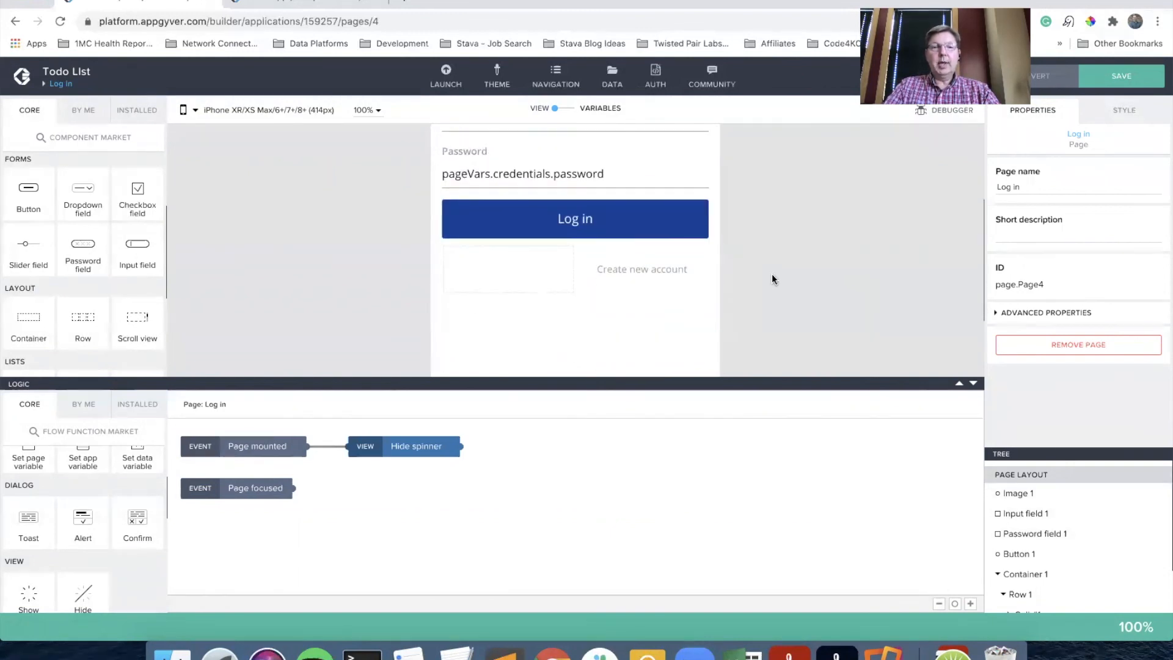
Duplicate the Create new account button, move the copy into the left cell, and relabel it 'Forgot password'.
{"action": "left_click", "coordinate": [643, 273]}
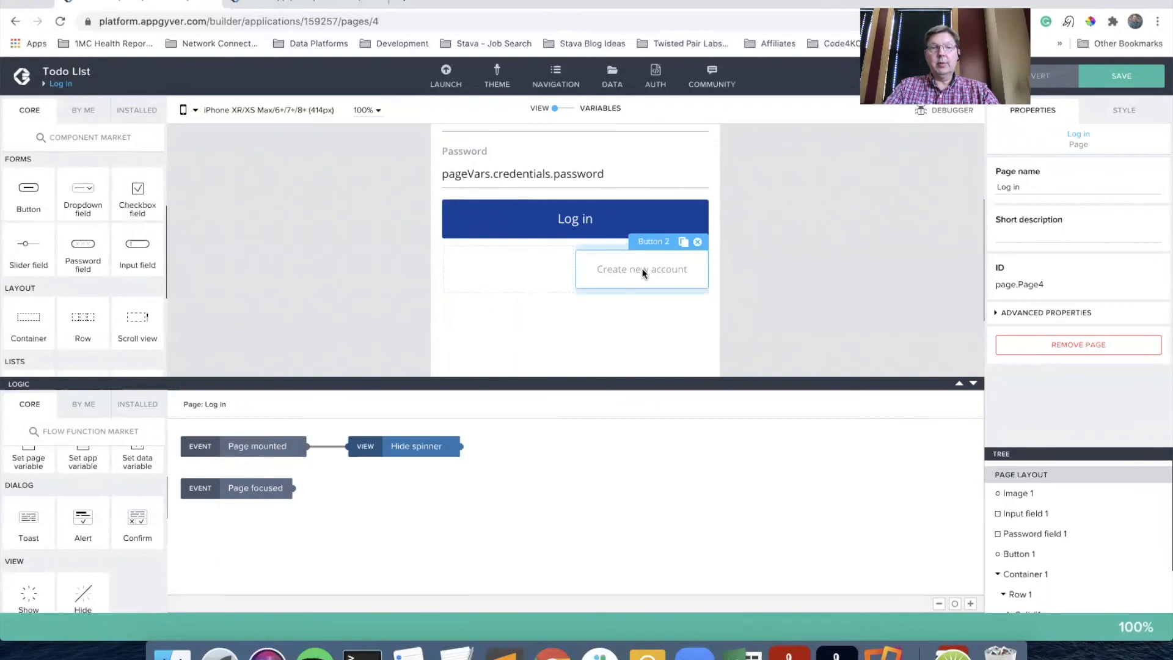
{"action": "left_click", "coordinate": [684, 241]}
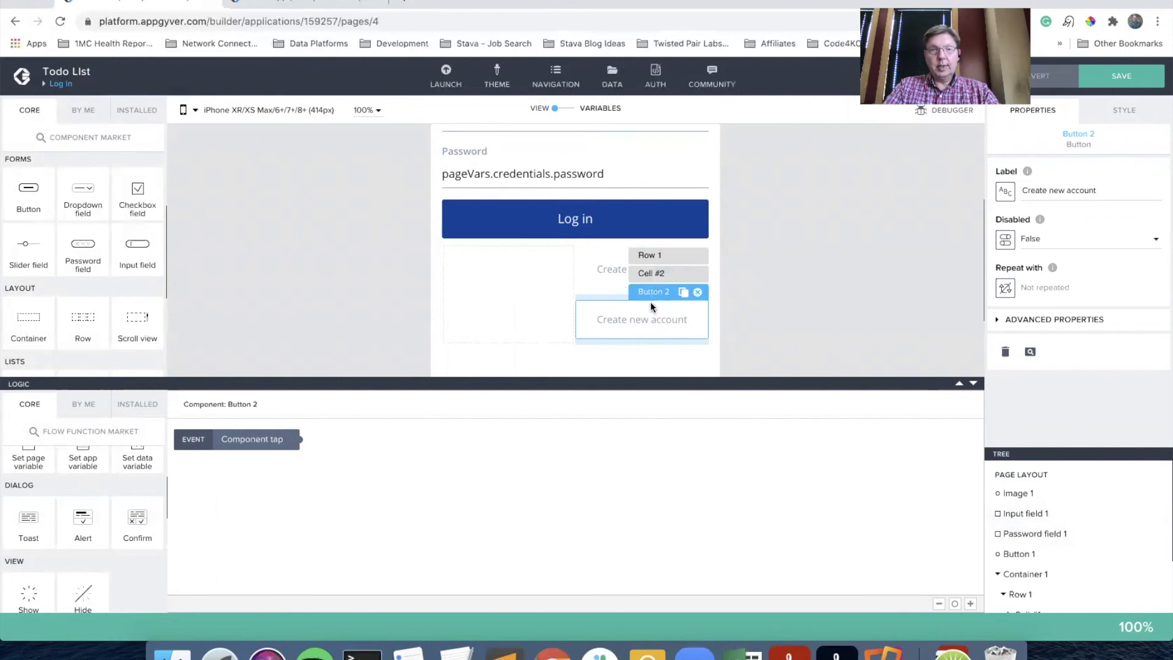
{"action": "left_click_drag", "start_coordinate": [652, 317], "coordinate": [502, 270]}
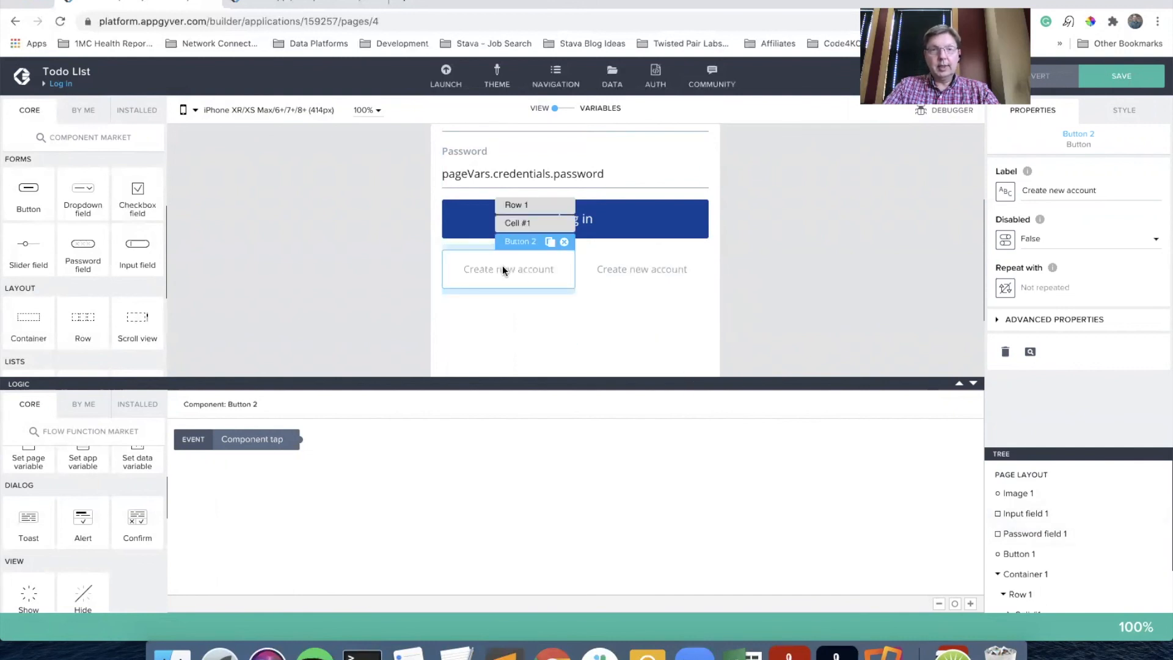
{"action": "triple_click", "coordinate": [1056, 193]}
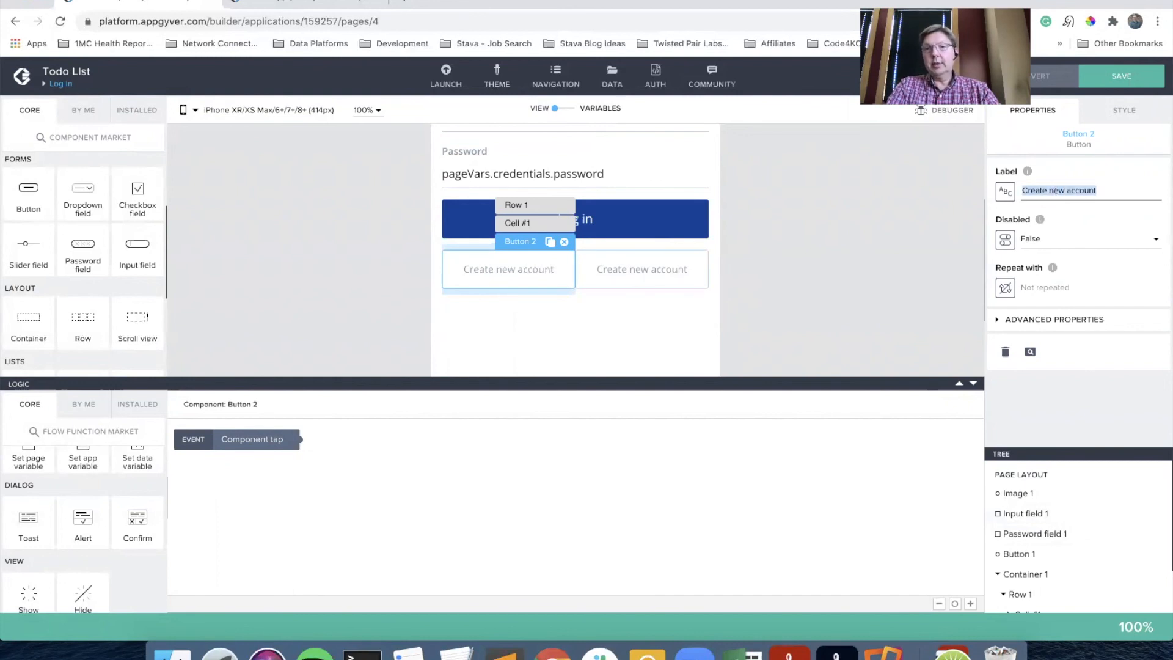
{"action": "type", "text": "Forgot p"}
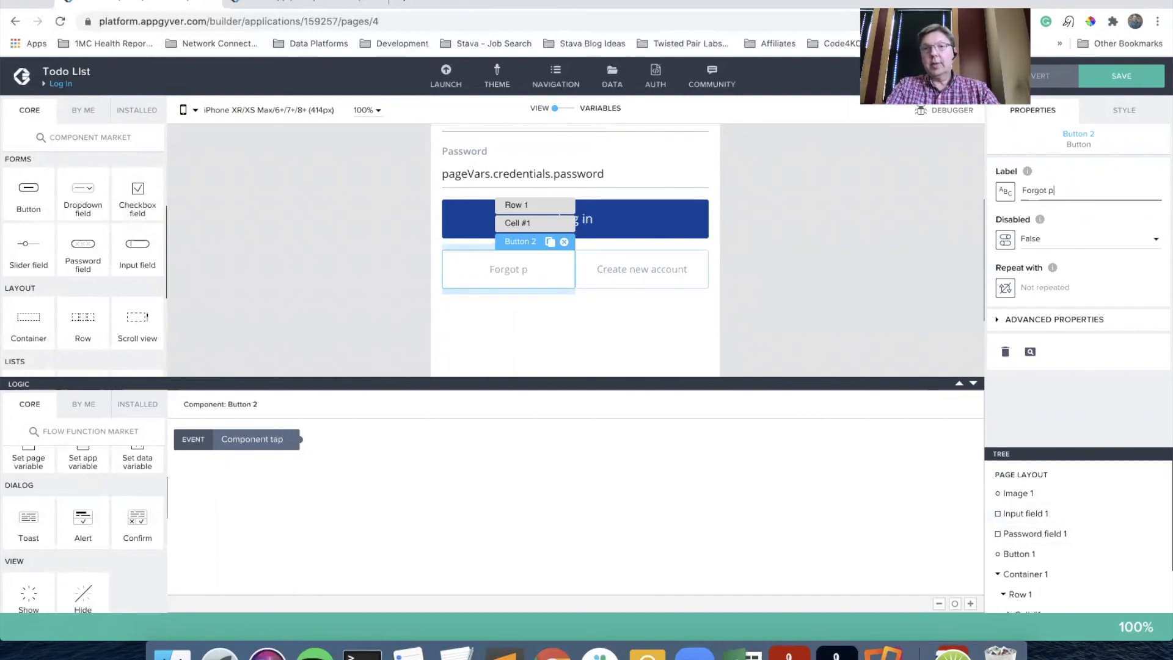
{"action": "type", "text": "assword"}
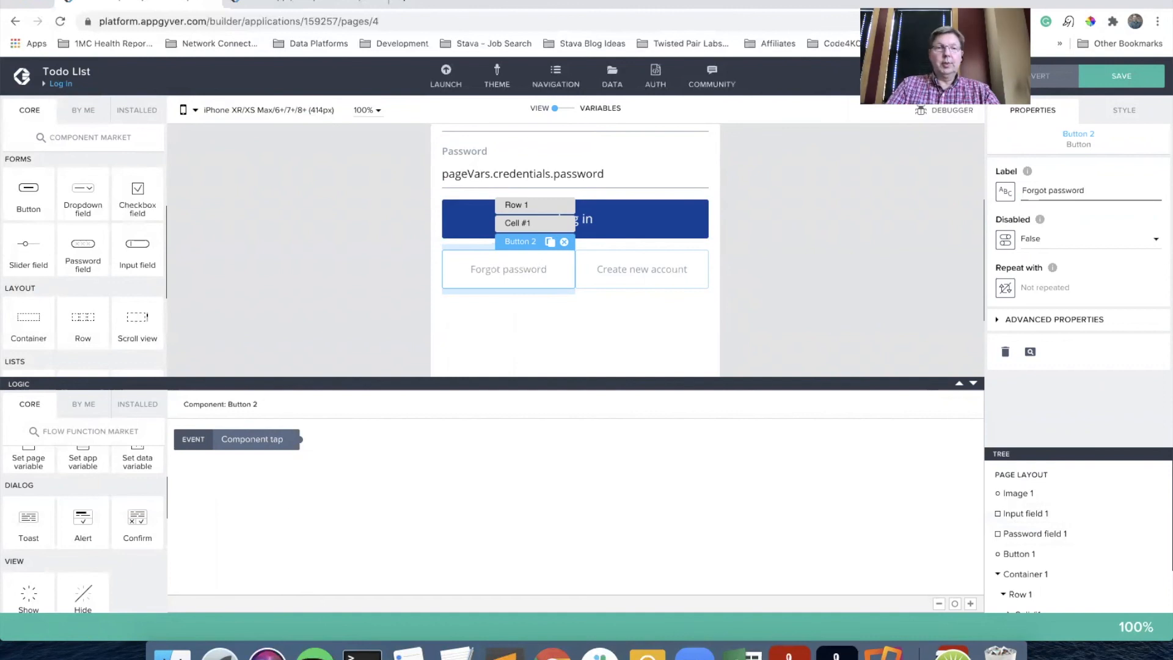
{"action": "left_click", "coordinate": [658, 340]}
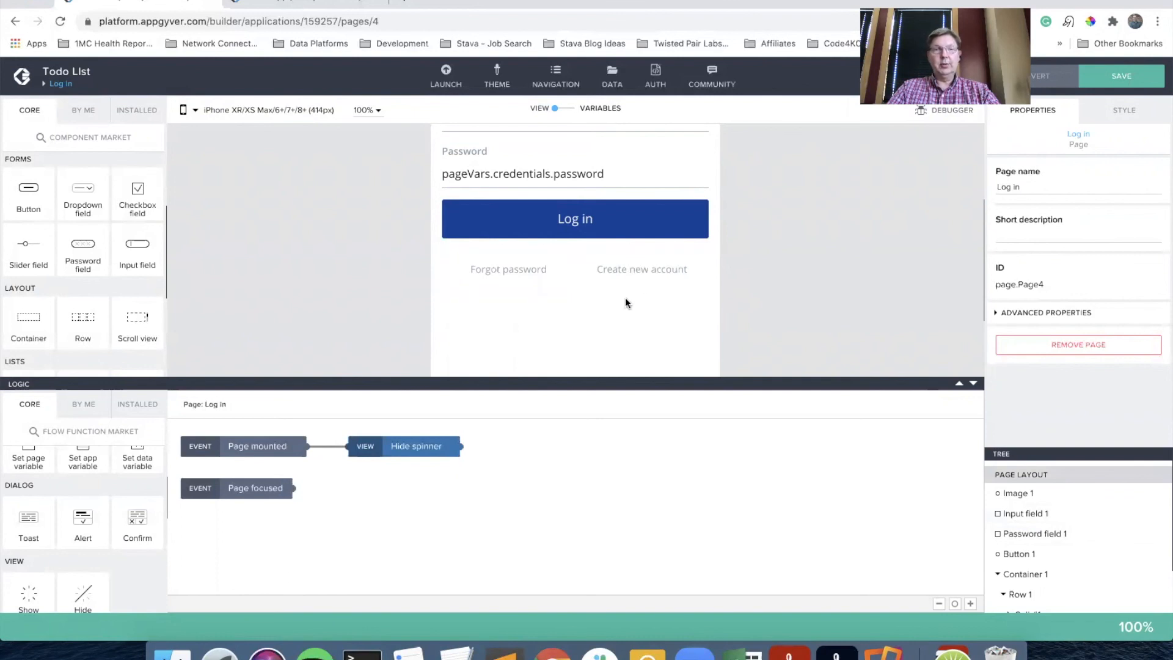
Add an Open page step to Create new account's logic, wired to Component tap.
{"action": "left_click", "coordinate": [652, 274]}
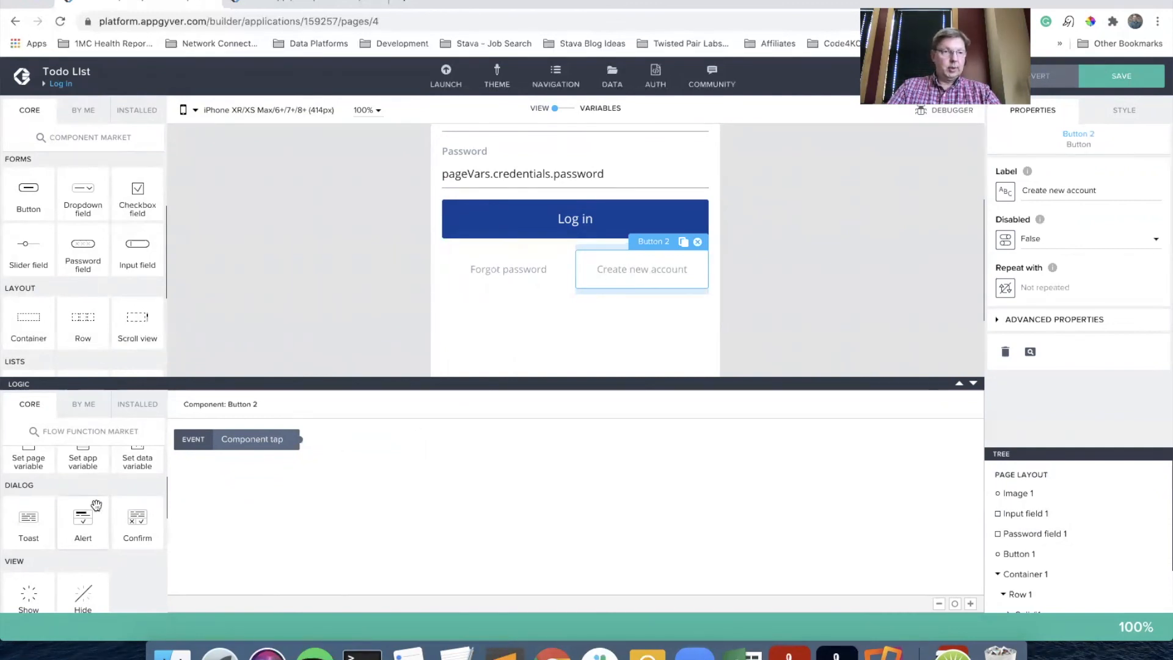
{"action": "scroll", "coordinate": [96, 505], "scroll_direction": "up", "scroll_amount": 3}
{"action": "left_click_drag", "start_coordinate": [28, 492], "coordinate": [433, 451]}
{"action": "left_click_drag", "start_coordinate": [301, 439], "coordinate": [400, 446]}
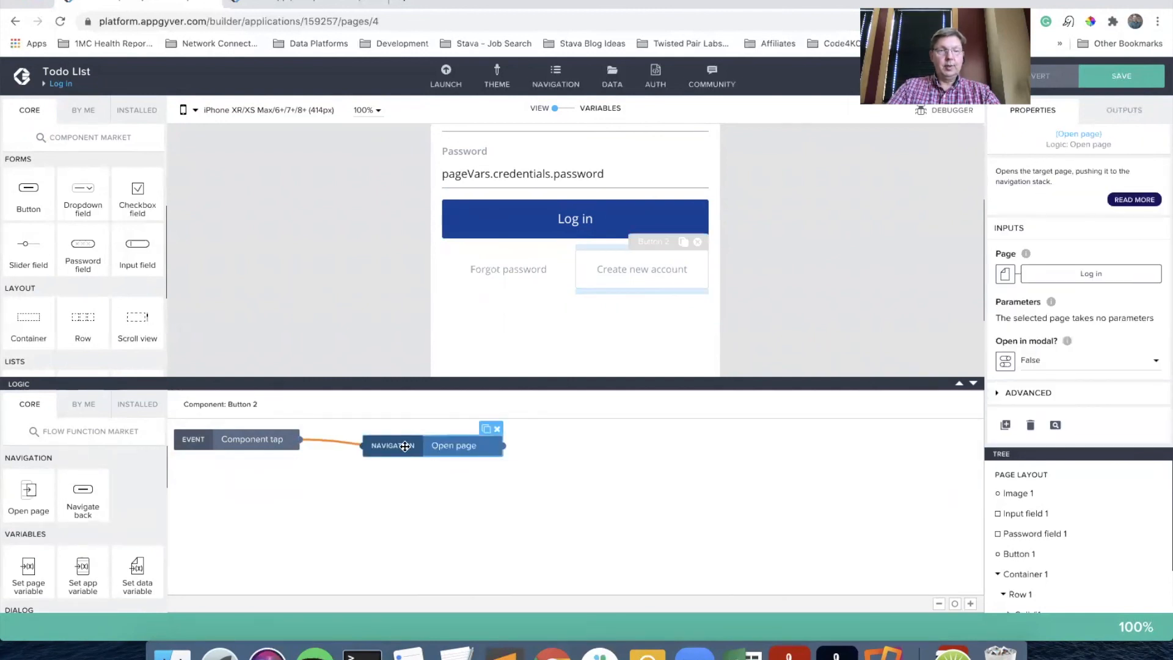
{"action": "left_click", "coordinate": [434, 446]}
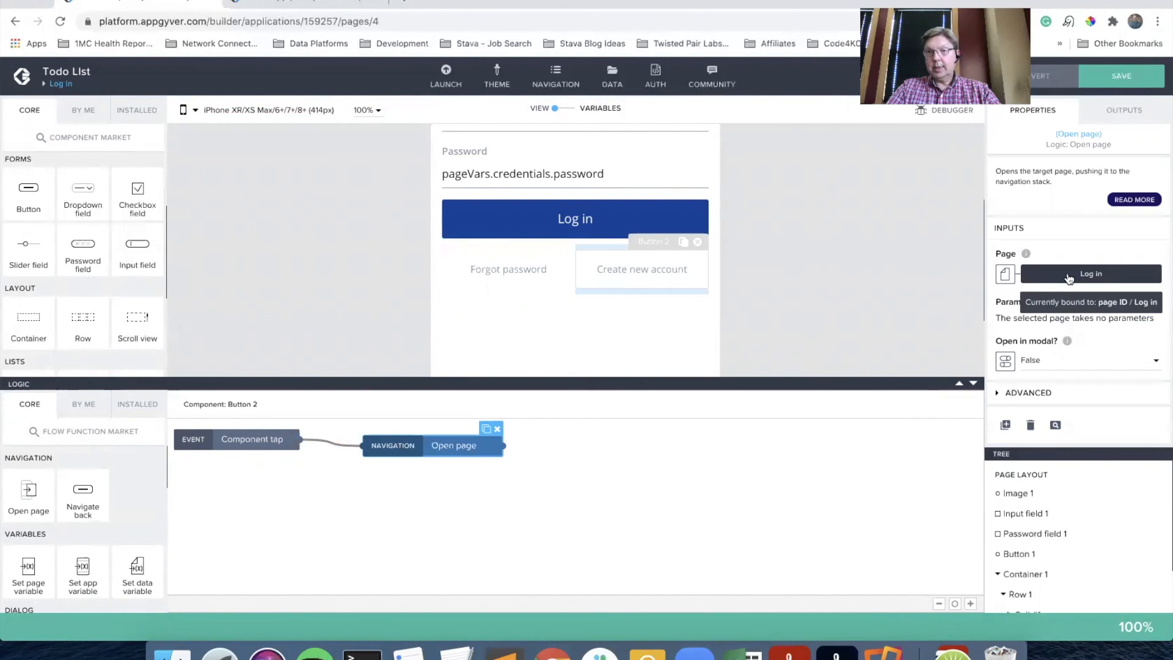
Bind the Open page step's Page to Signup and save the project.
{"action": "left_click", "coordinate": [1069, 274]}
{"action": "left_click", "coordinate": [488, 293]}
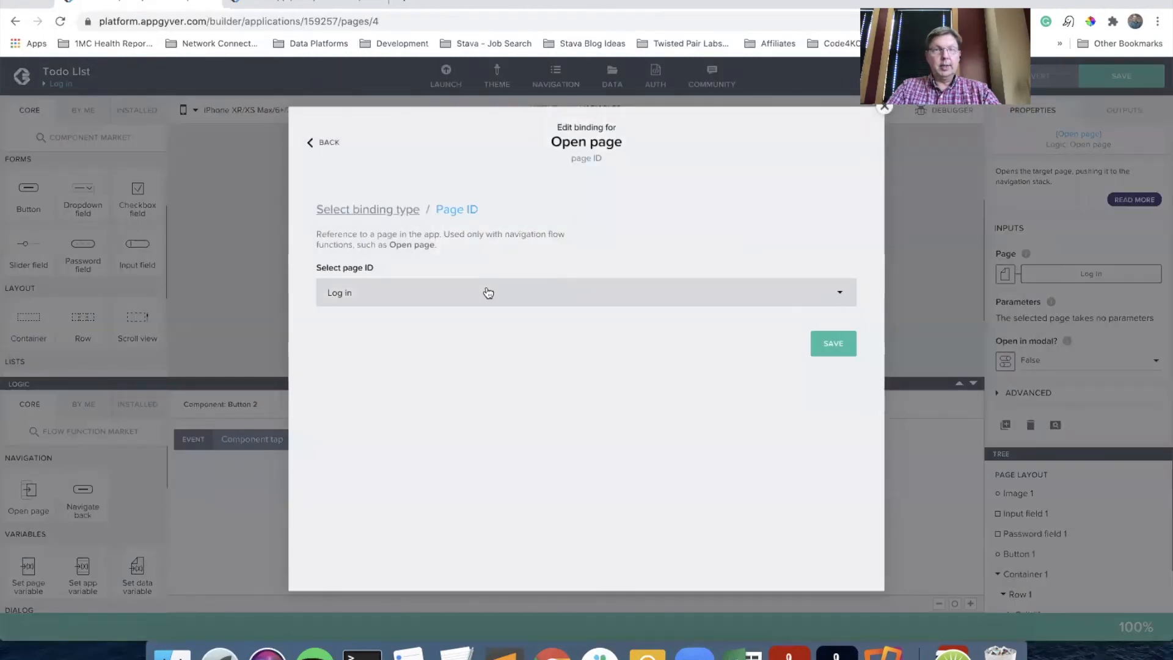
{"action": "left_click", "coordinate": [372, 323]}
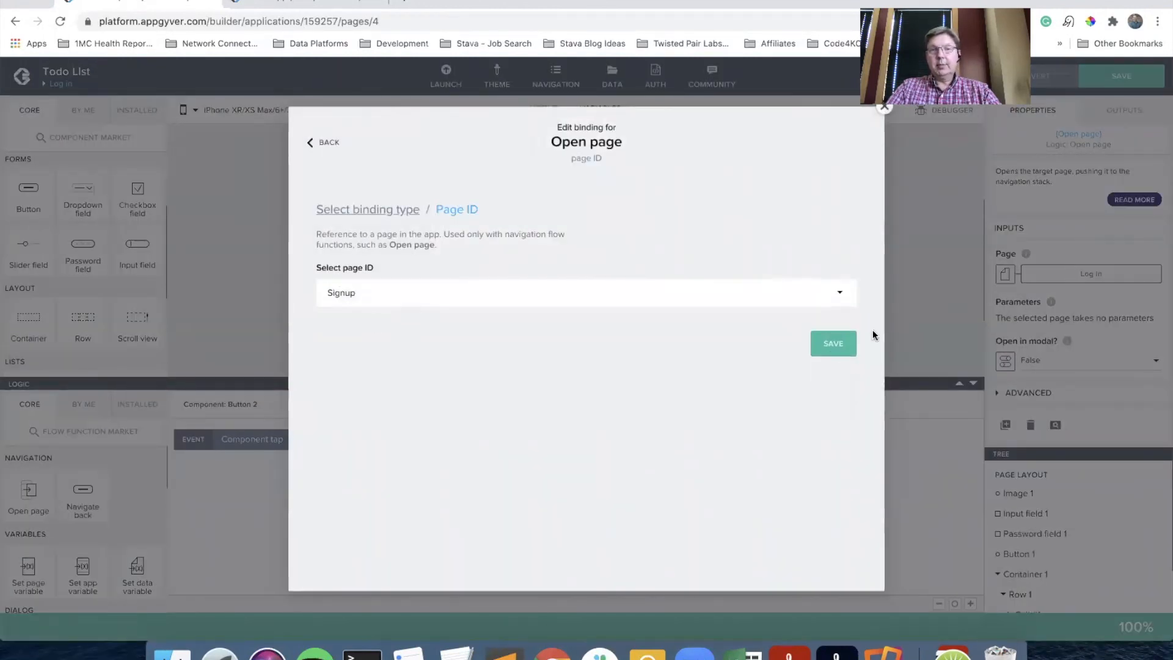
{"action": "left_click", "coordinate": [824, 345]}
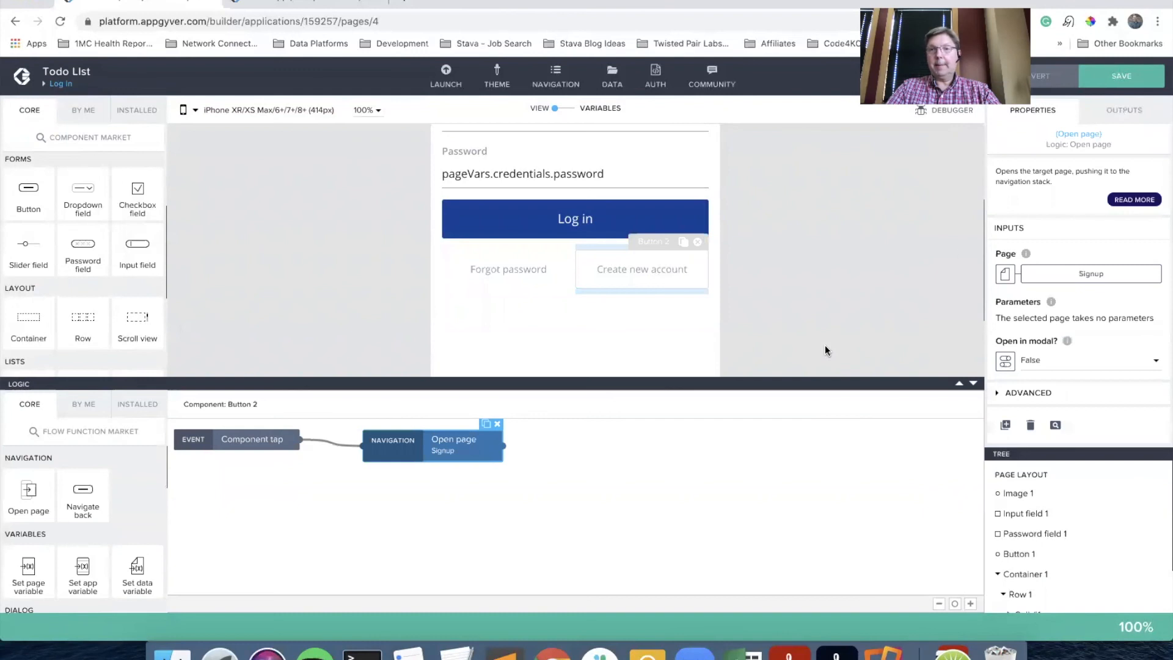
{"action": "left_click", "coordinate": [1123, 76]}
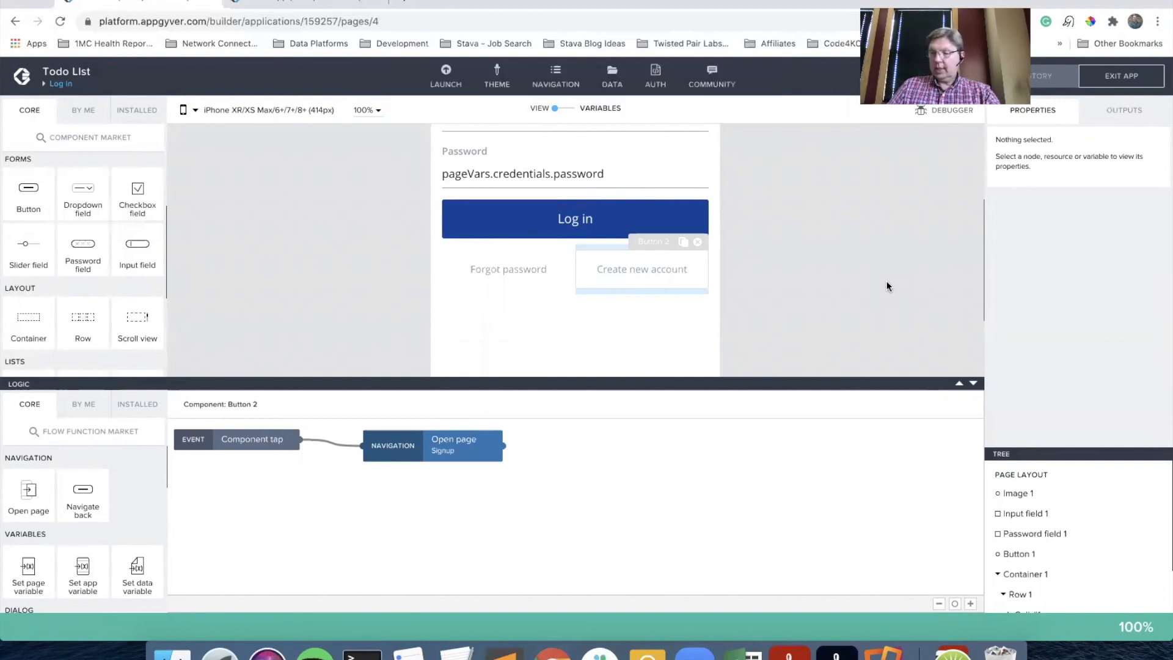
Check the Signup page in the phone preview, then reselect the Open page step in Composer.
{"action": "key", "text": "ctrl+Right"}
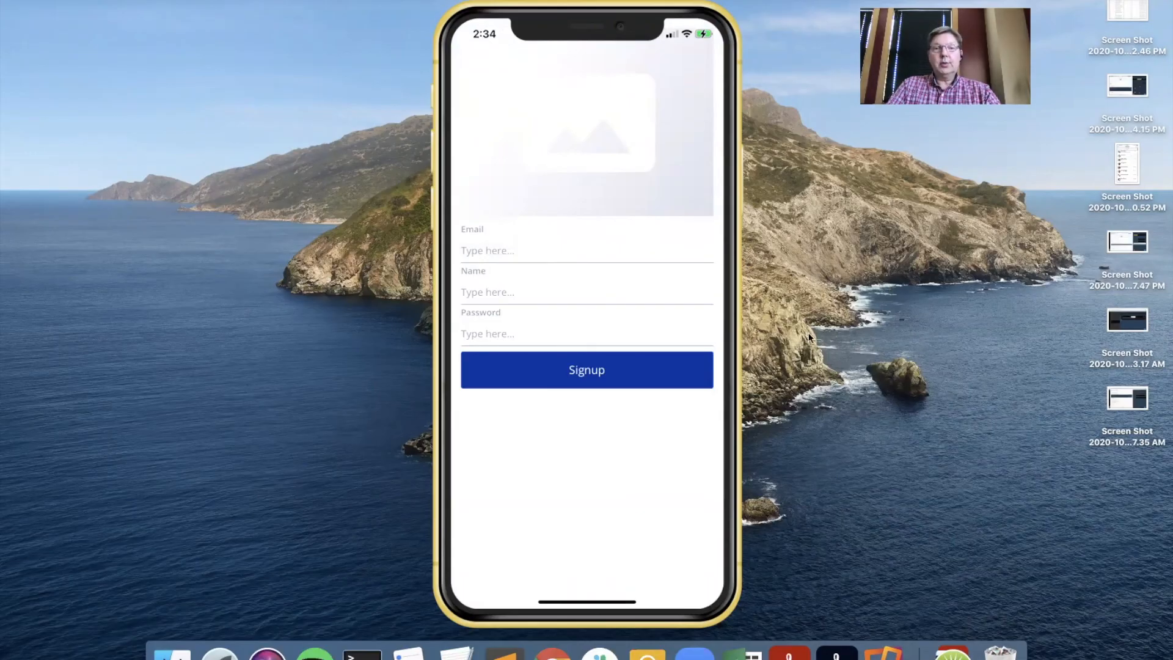
{"action": "key", "text": "ctrl+Left"}
{"action": "left_click", "coordinate": [440, 445]}
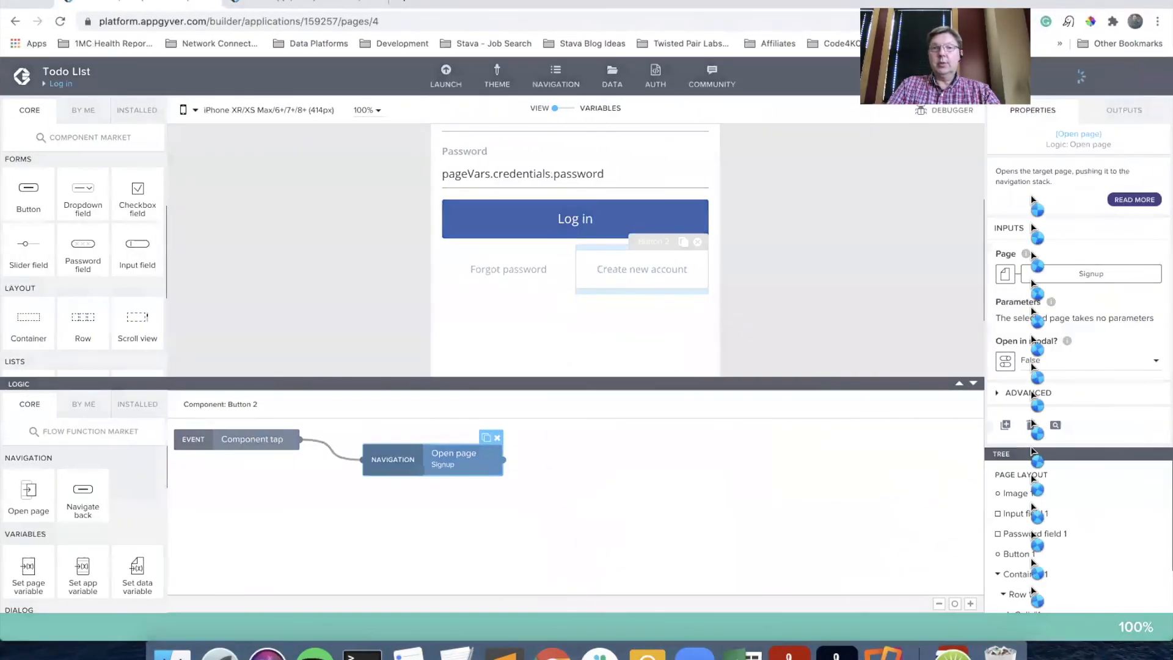
Return to the iPhone preview desktop to test signing up.
{"action": "key", "text": "ctrl+Right"}
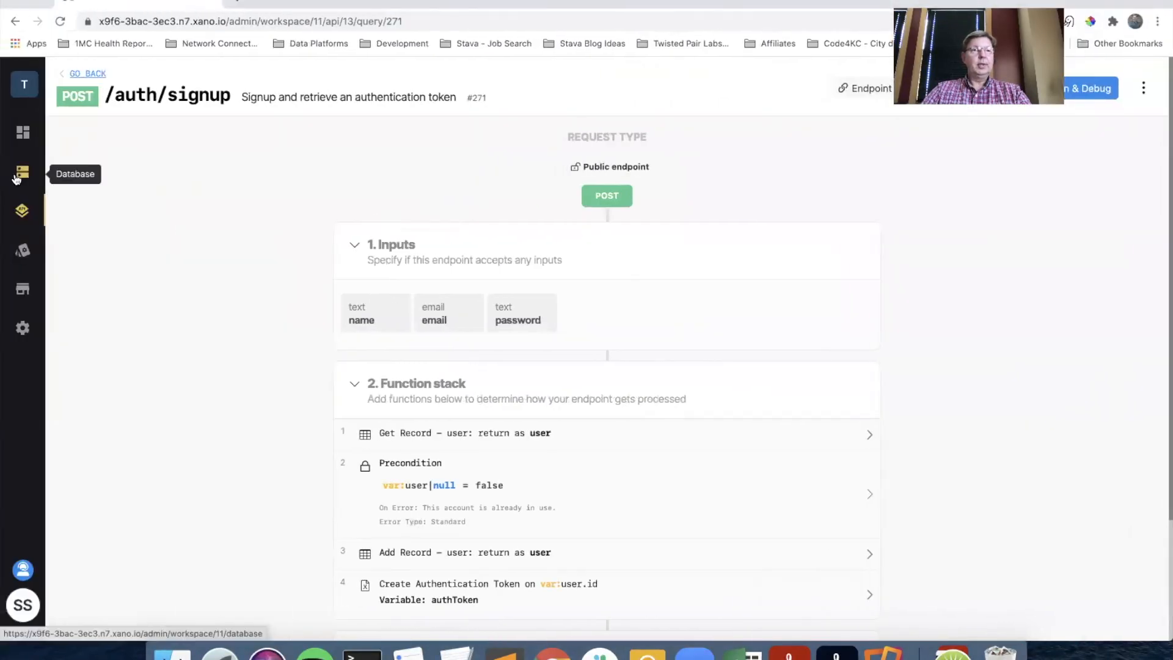
Open Xano's user table from the Database list to check its records.
{"action": "left_click", "coordinate": [20, 176]}
{"action": "left_click", "coordinate": [311, 184]}
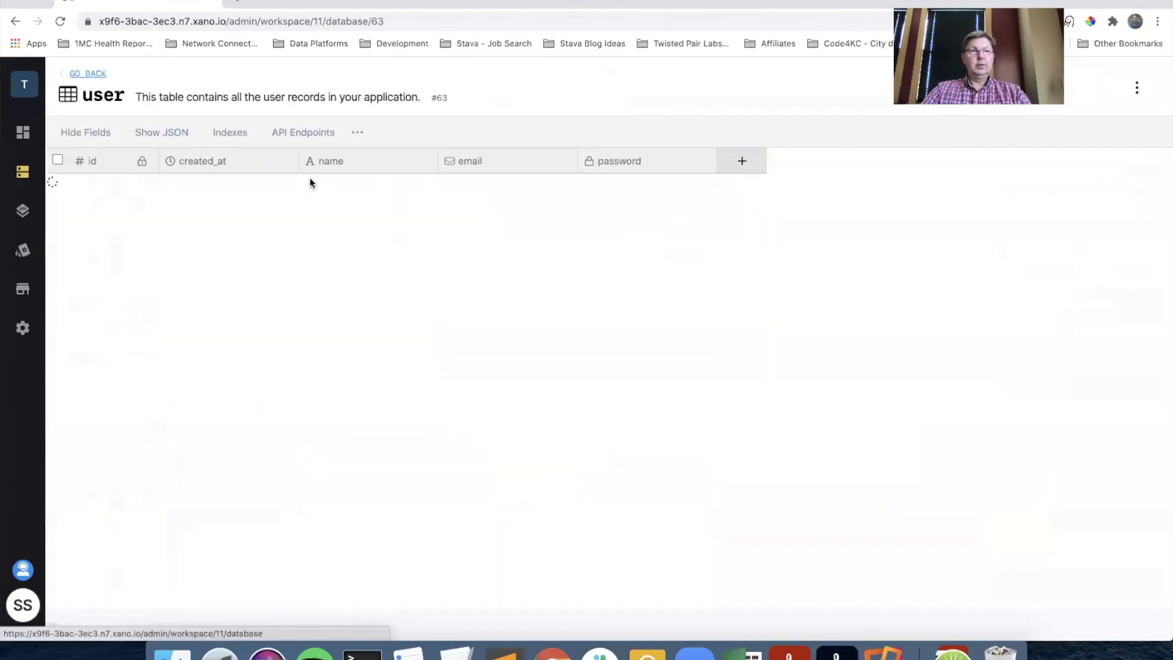